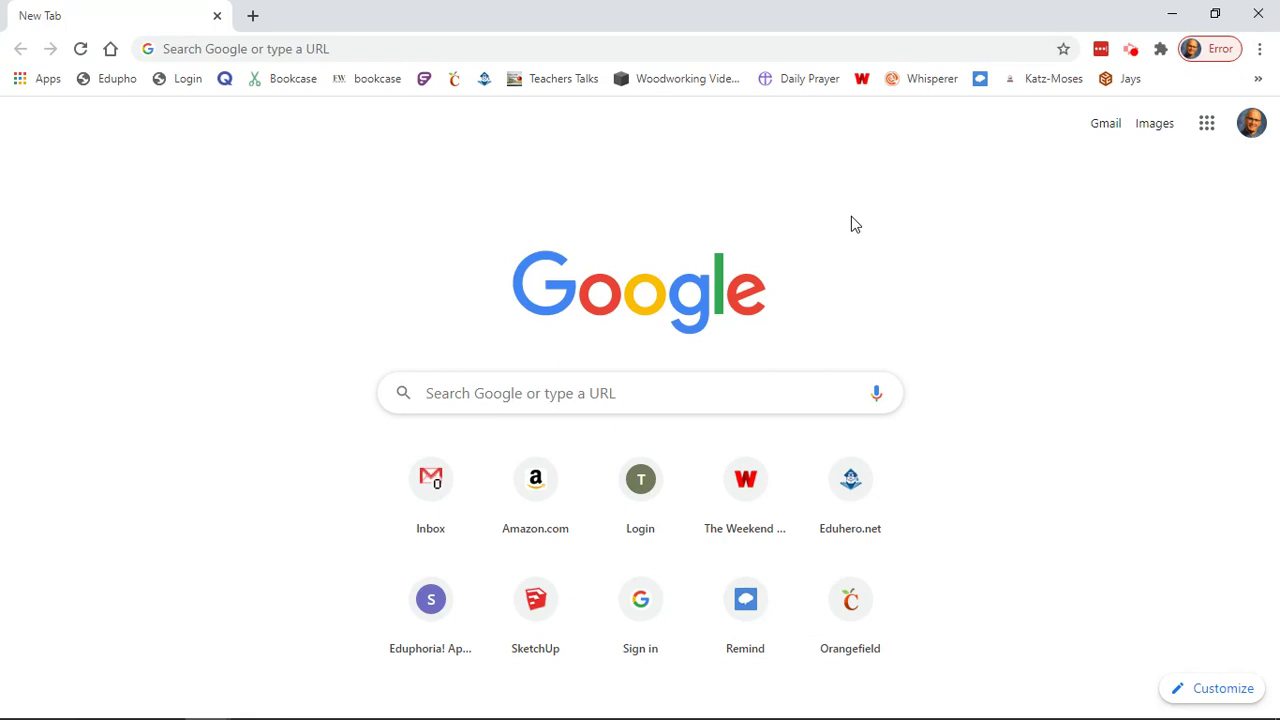
# Go to Google Forms from the Google apps grid in Chrome
pyautogui.click(1216, 128)
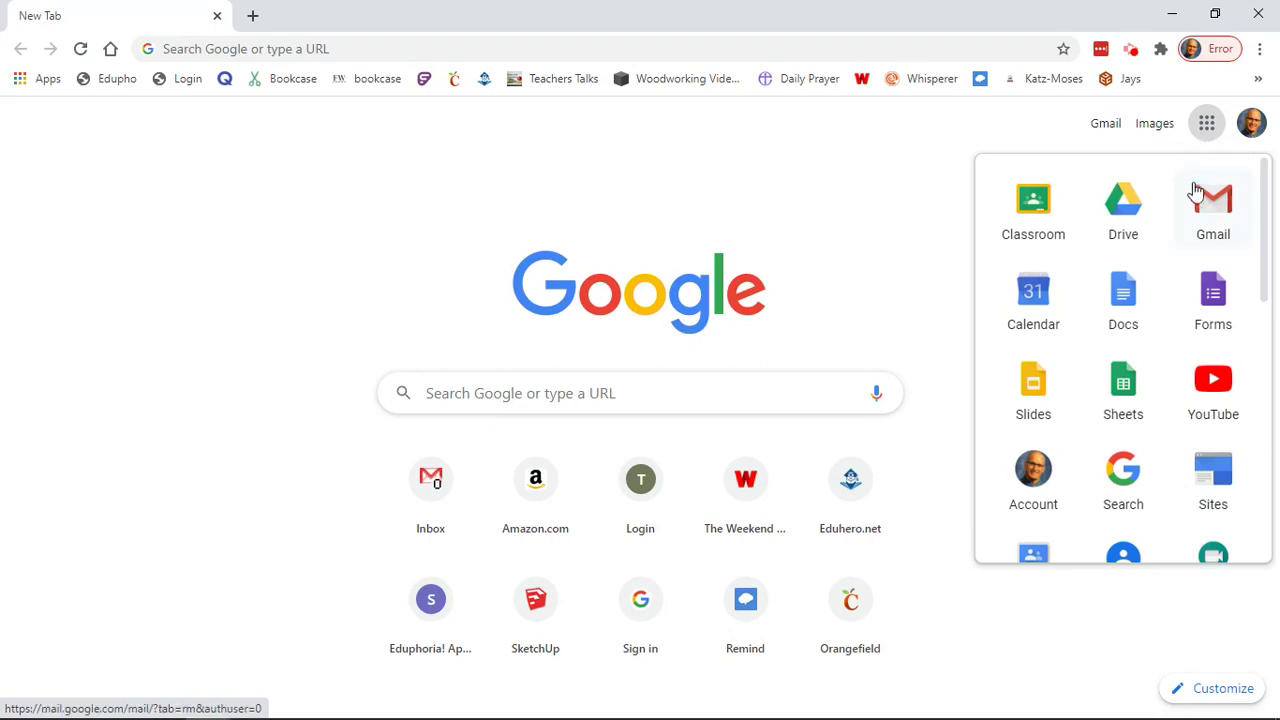
pyautogui.click(1210, 318)
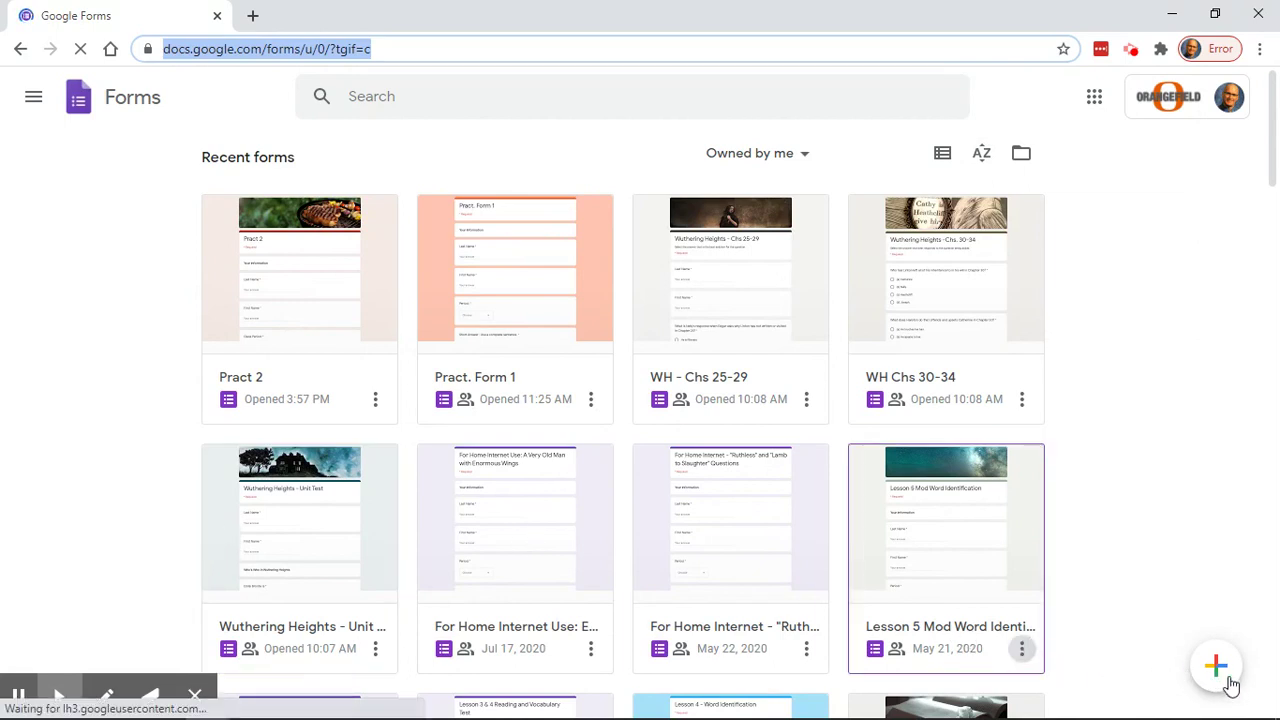
# Create a new blank form with the 'Create new form' button
pyautogui.moveTo(1231, 685)
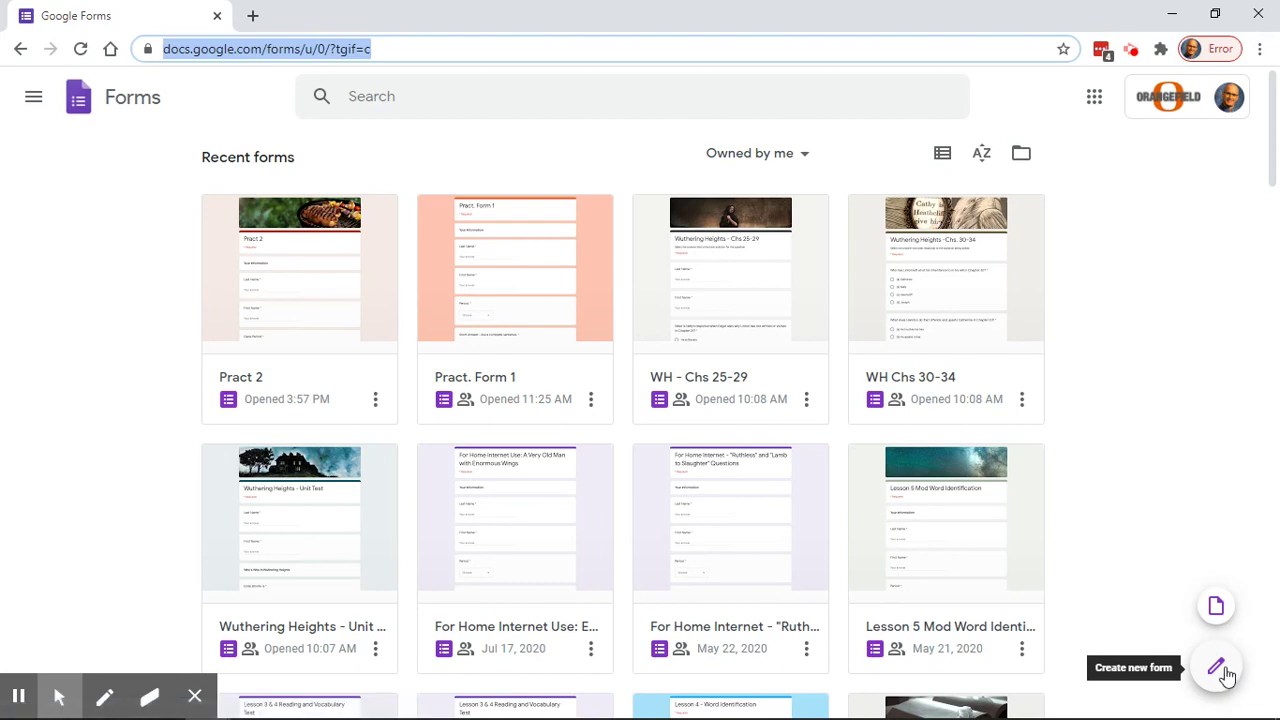
pyautogui.click(1224, 672)
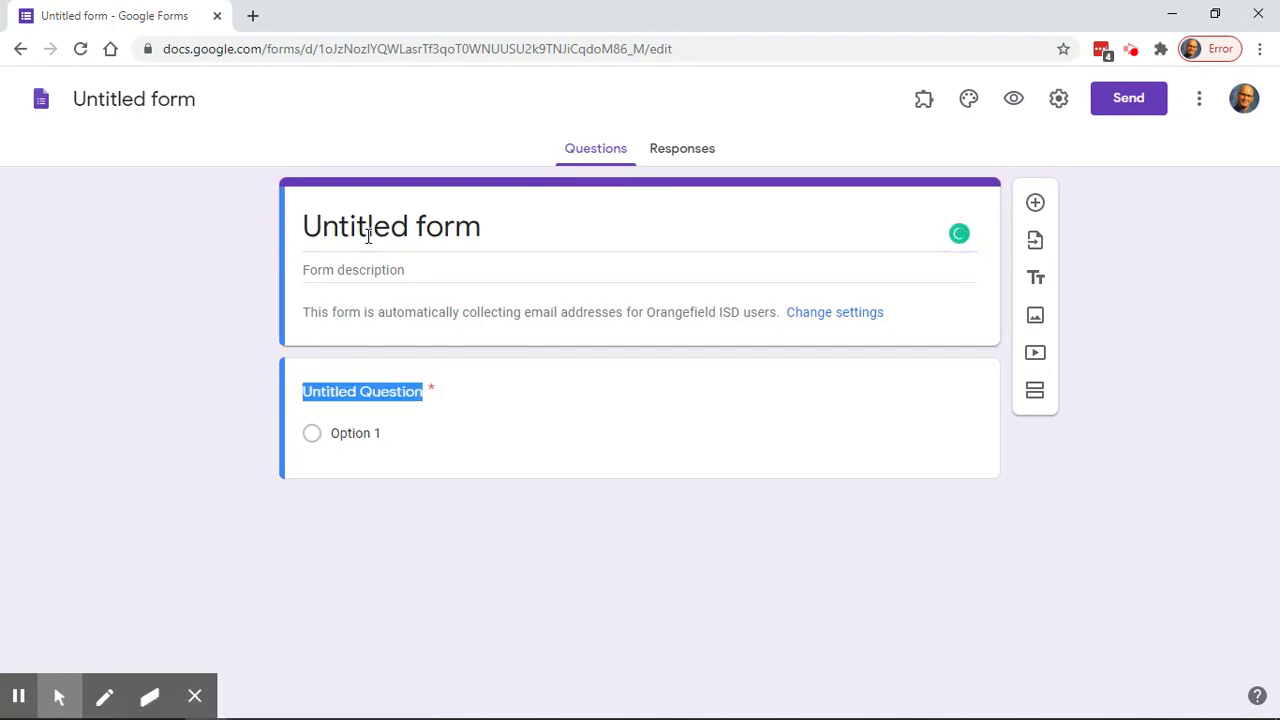
# Title the form 'Pract 3' and set its document name to Pract 3
pyautogui.write('Pra')
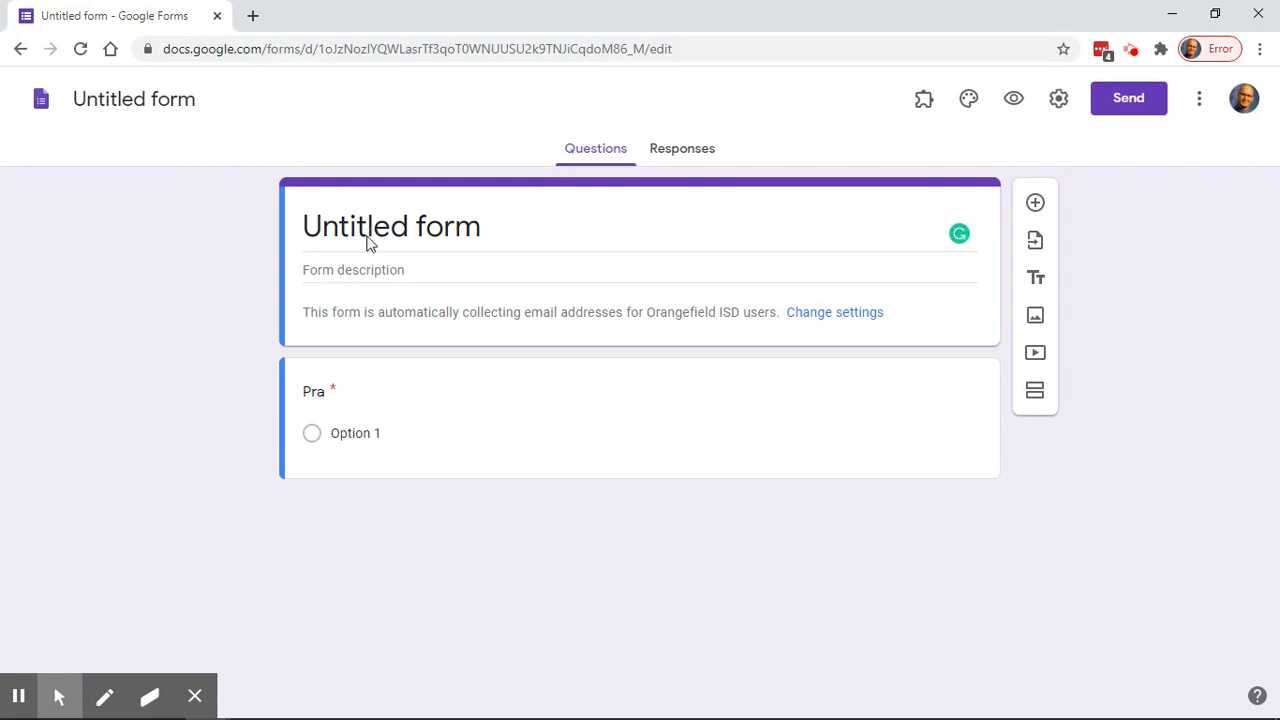
pyautogui.click(410, 216)
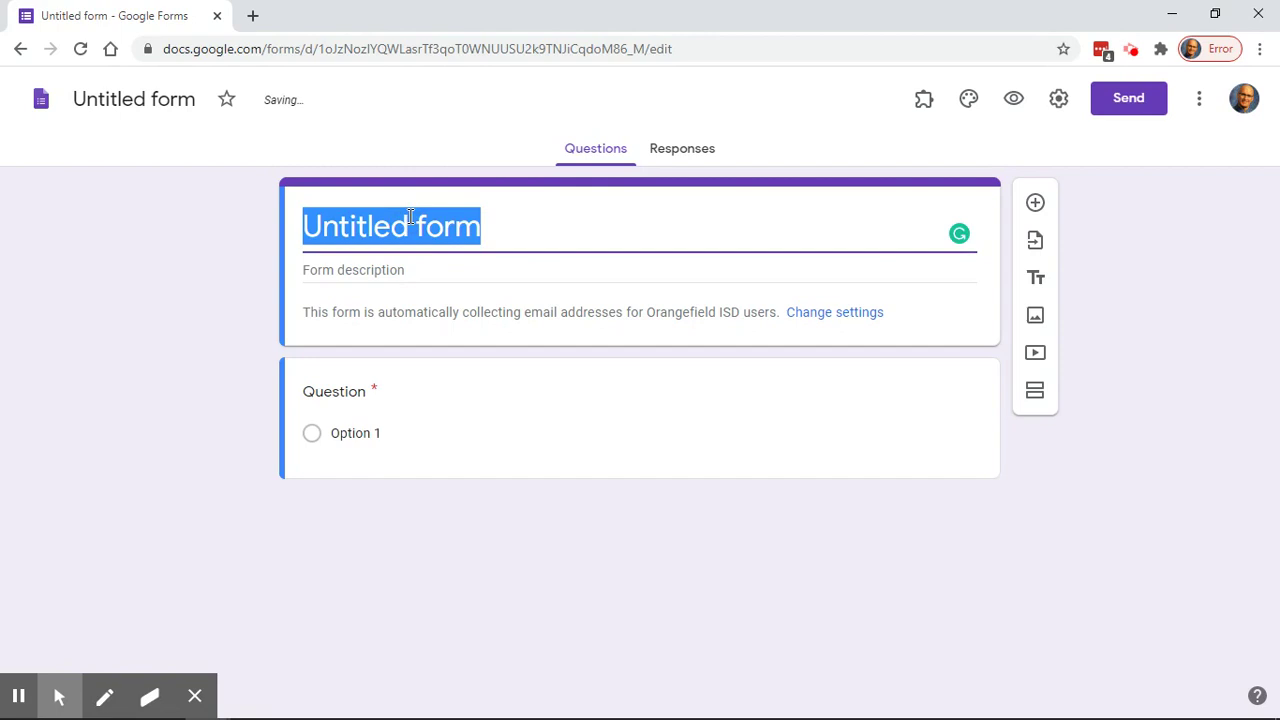
pyautogui.write('Pract ')
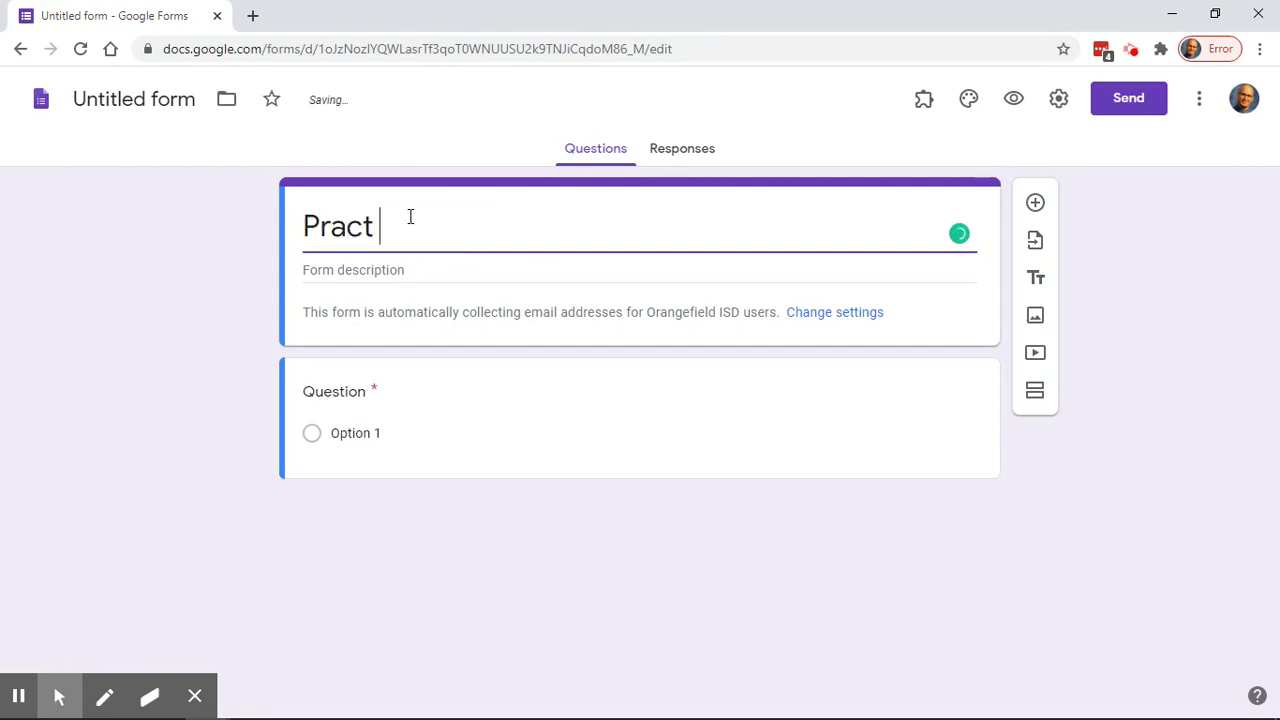
pyautogui.write('3')
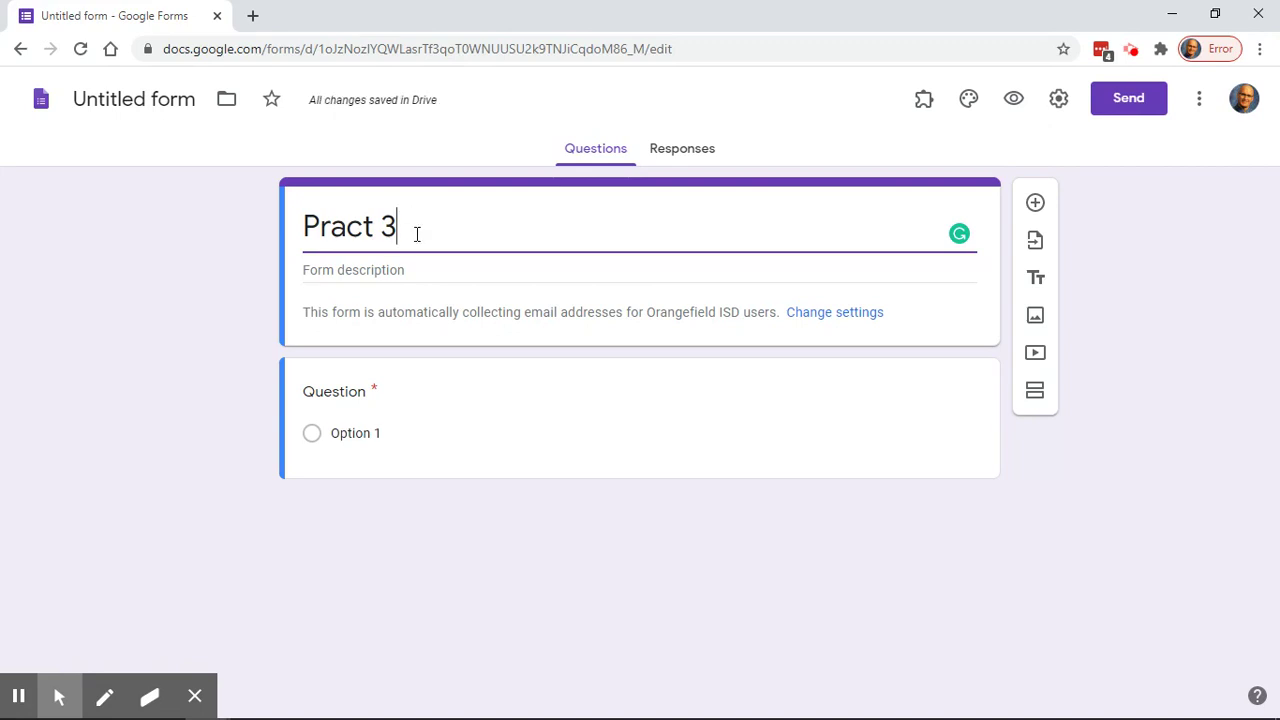
pyautogui.click(471, 285)
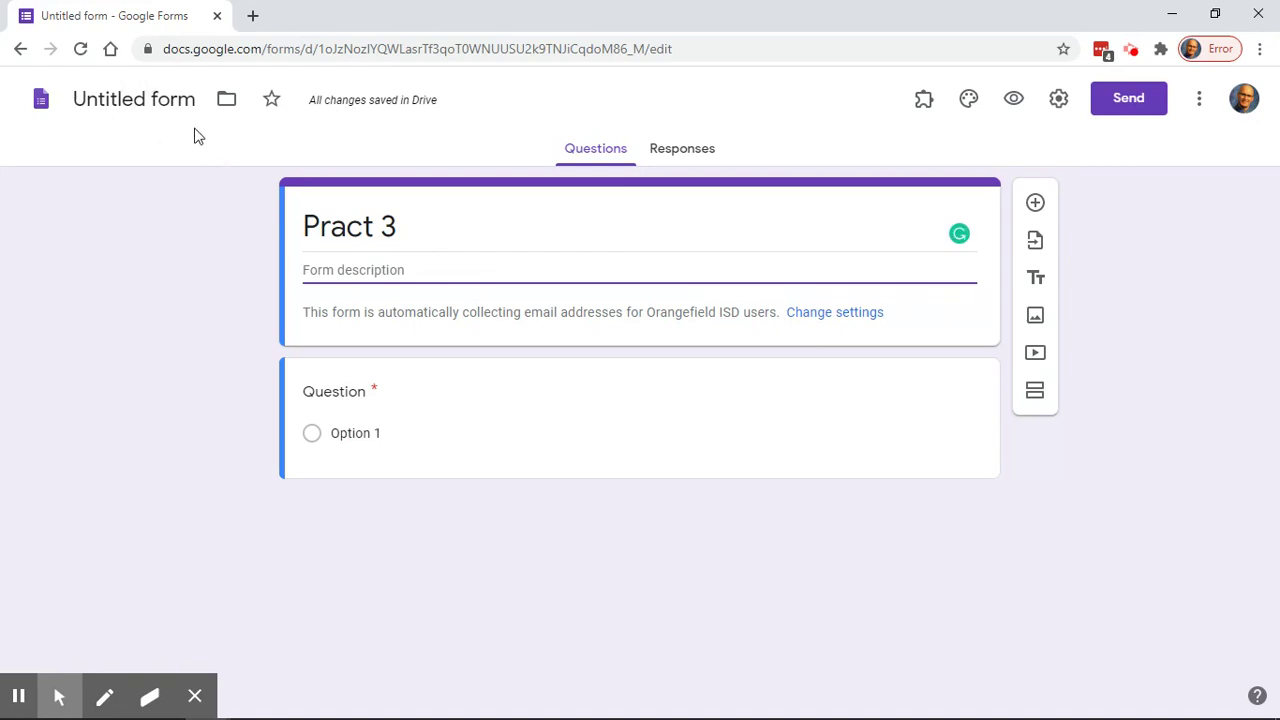
pyautogui.click(119, 103)
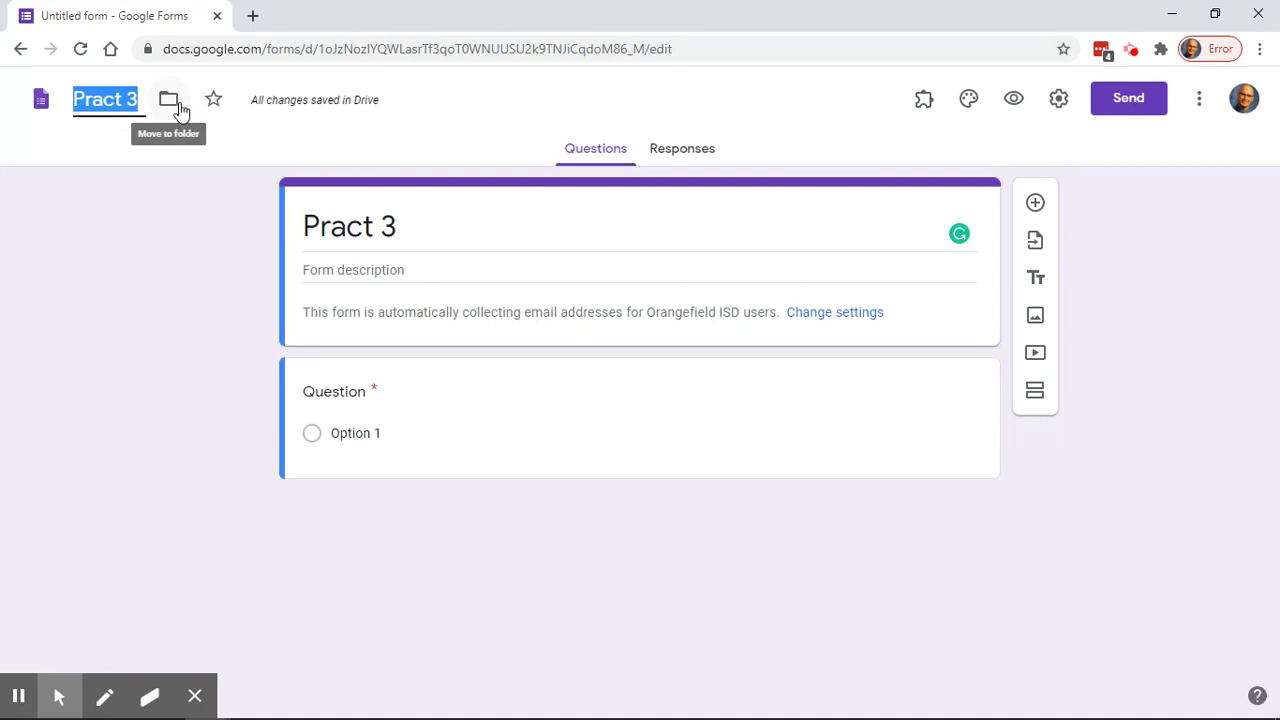
# Move the Pract 3 form into the Practice folder in My Drive
pyautogui.click(170, 102)
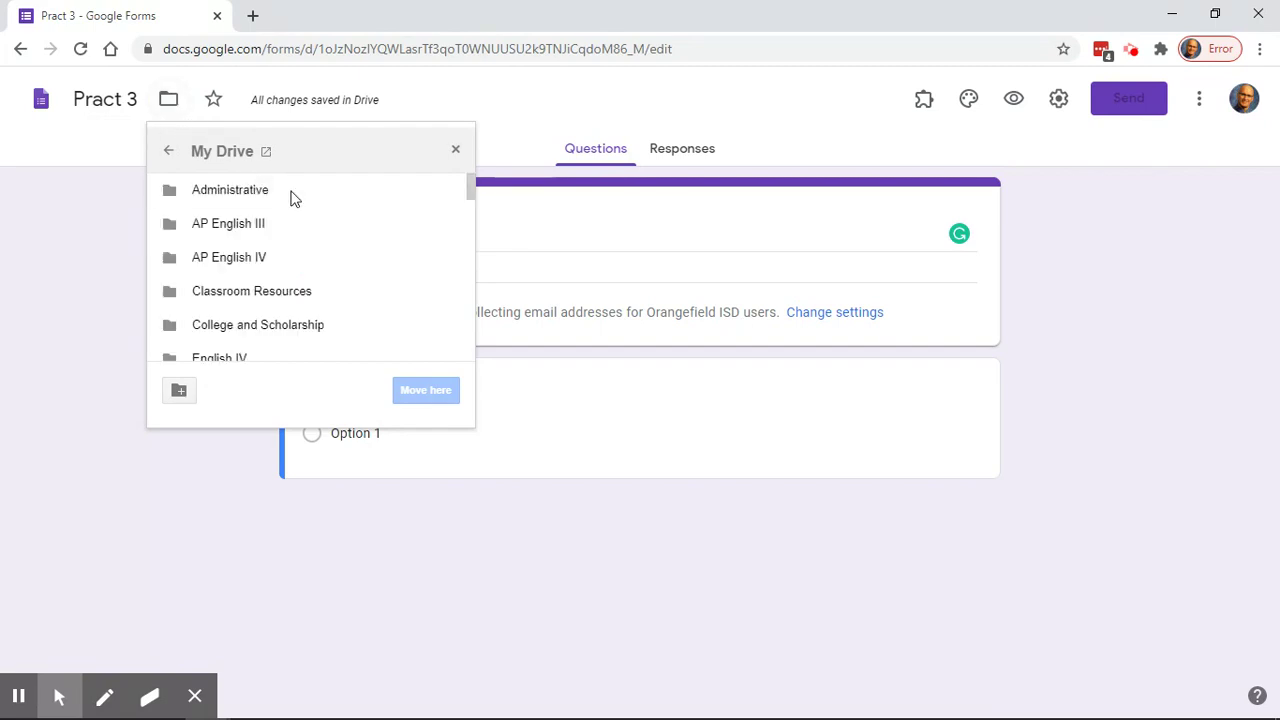
pyautogui.scroll(-2, 310, 220)
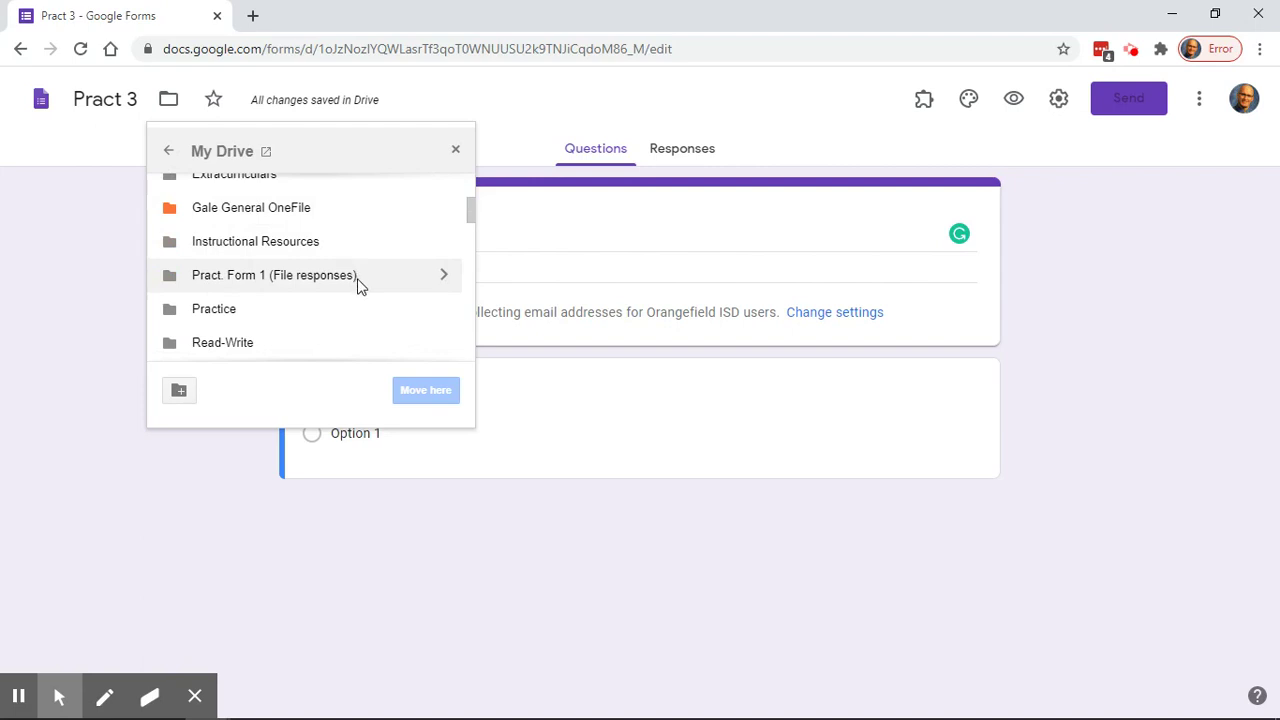
pyautogui.click(440, 310)
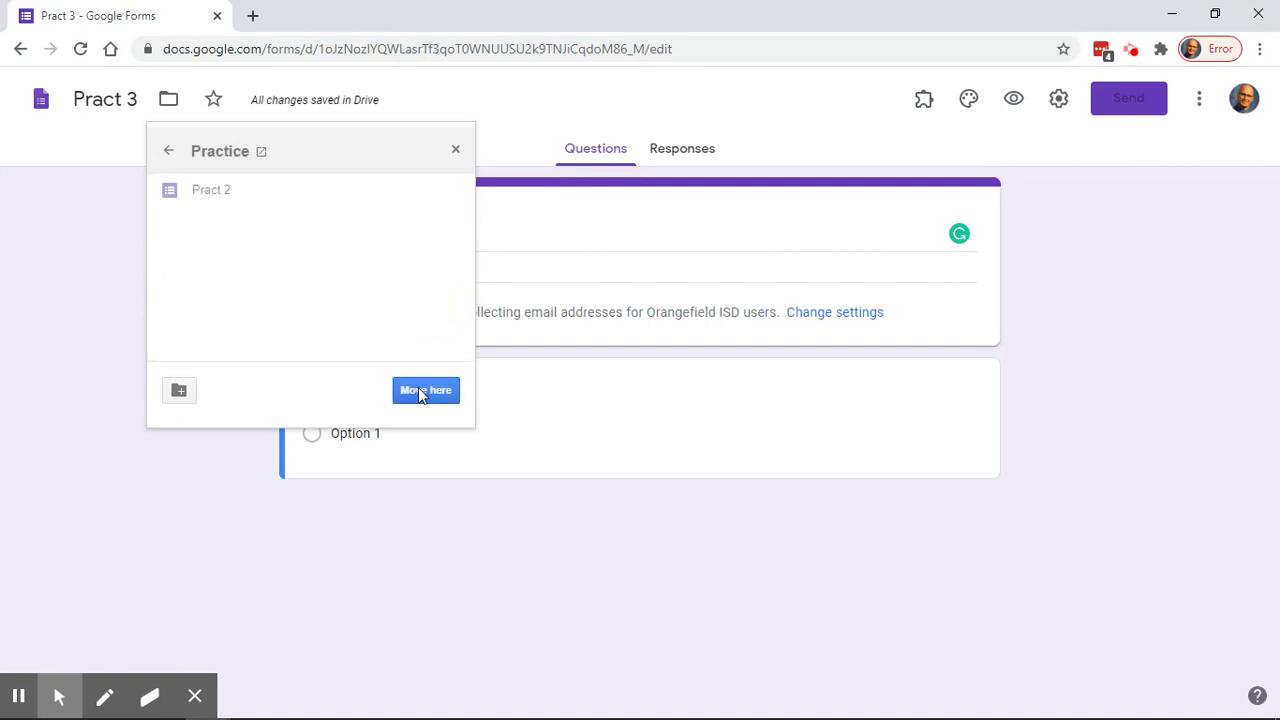
pyautogui.click(420, 391)
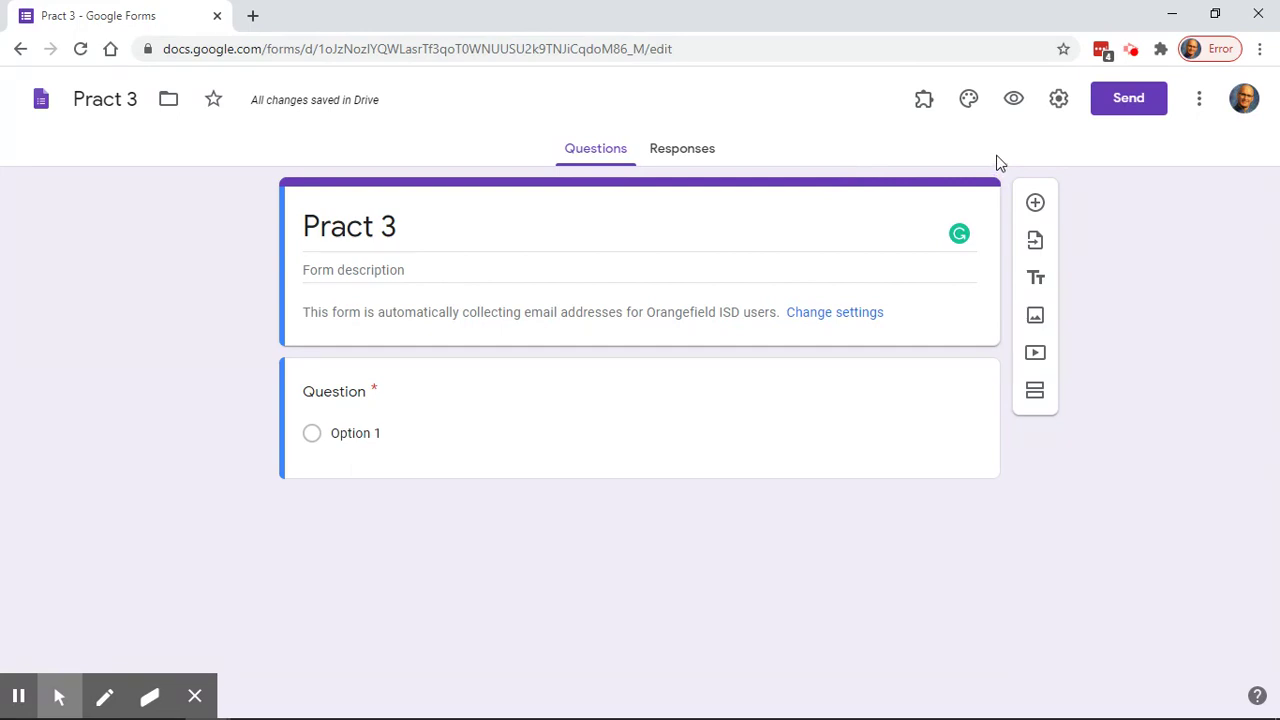
# Apply an orange theme colour, the darkest orange background and the Basic font style
pyautogui.click(970, 104)
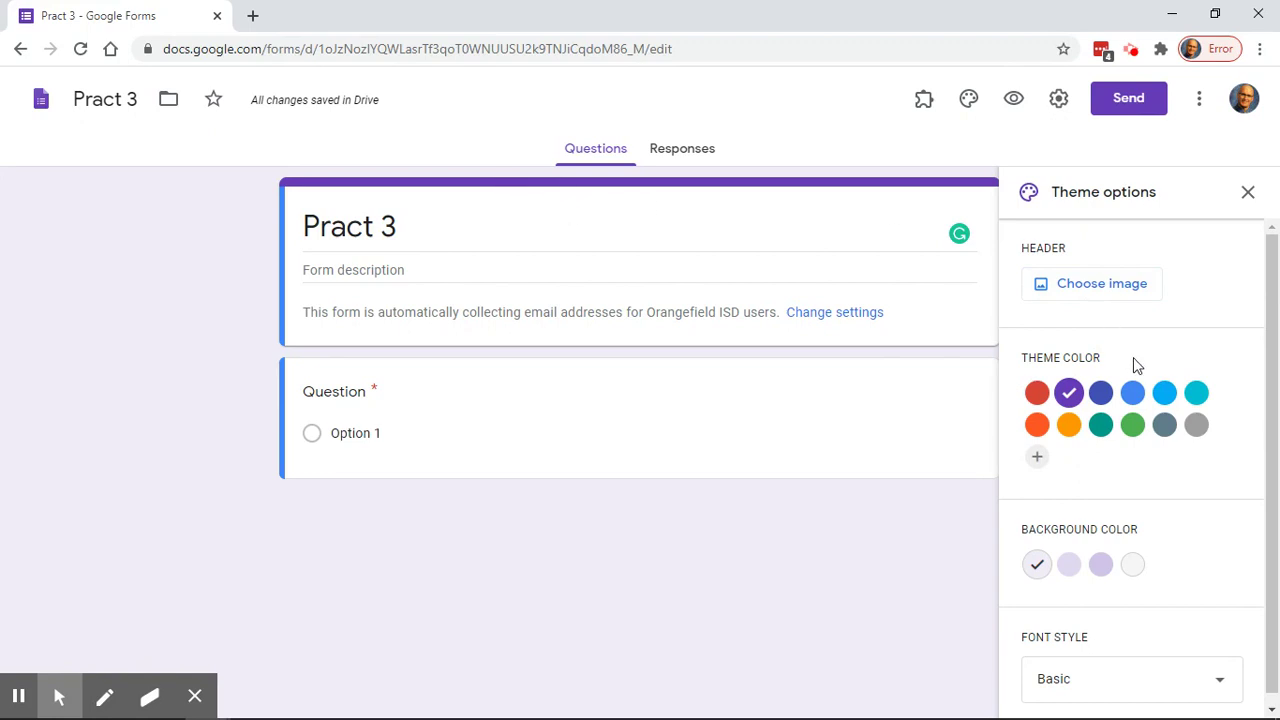
pyautogui.click(1069, 426)
pyautogui.click(1103, 578)
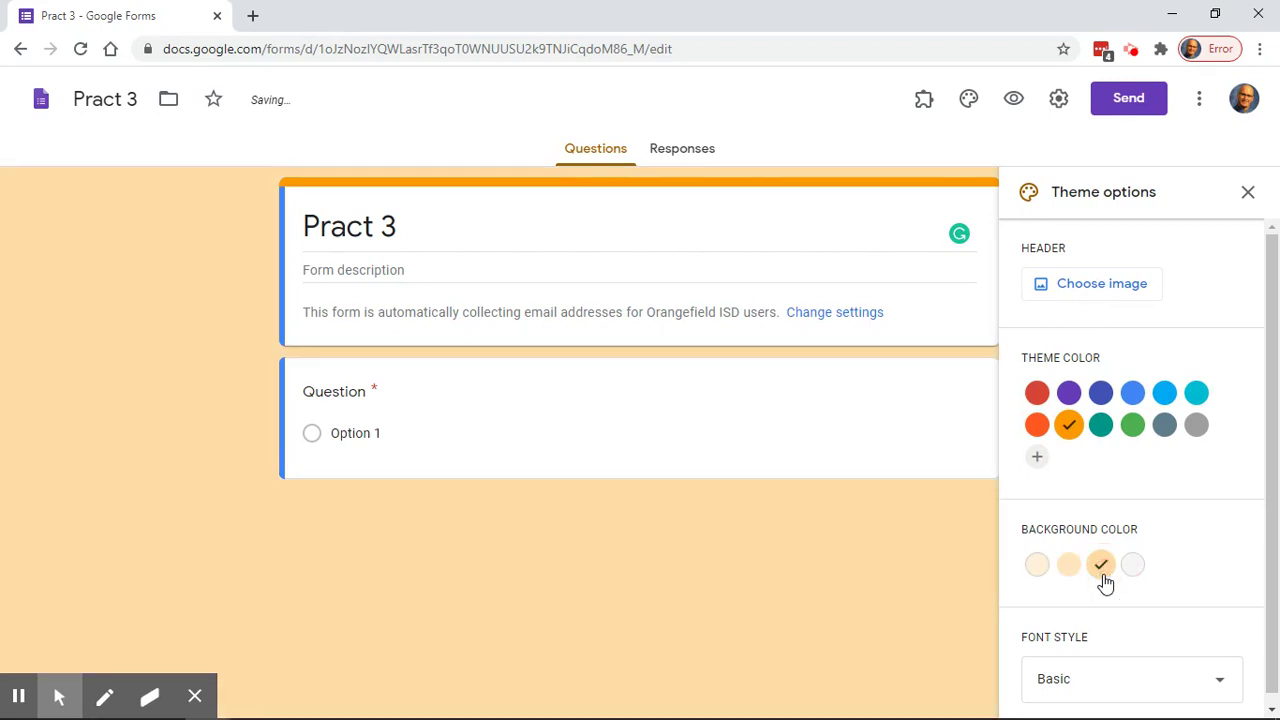
pyautogui.click(1132, 697)
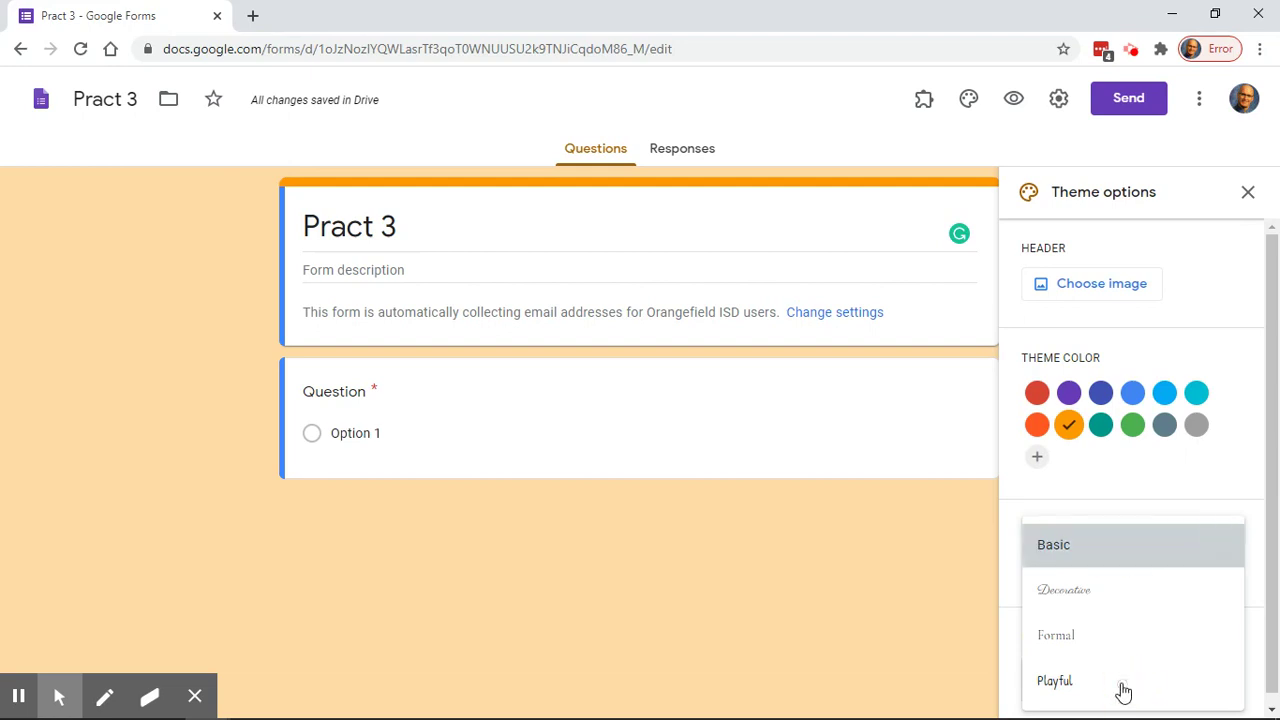
pyautogui.click(1122, 690)
pyautogui.click(1114, 694)
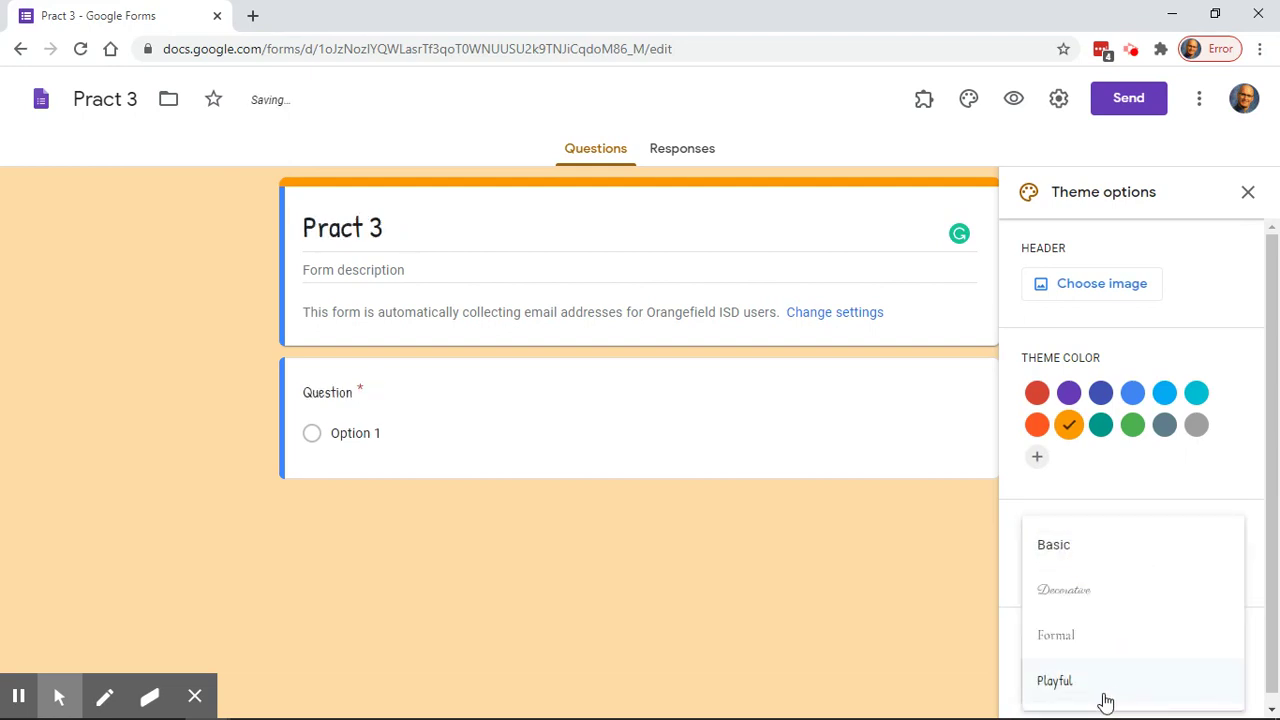
pyautogui.click(1058, 540)
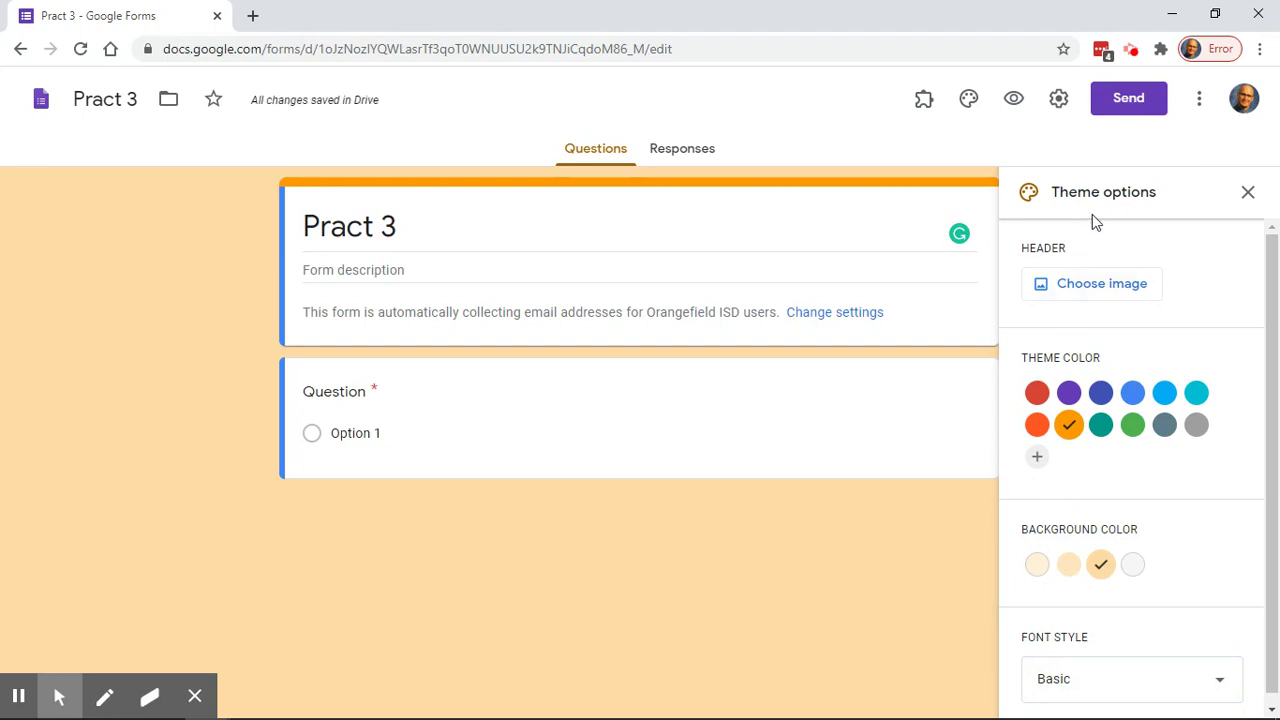
pyautogui.click(1266, 198)
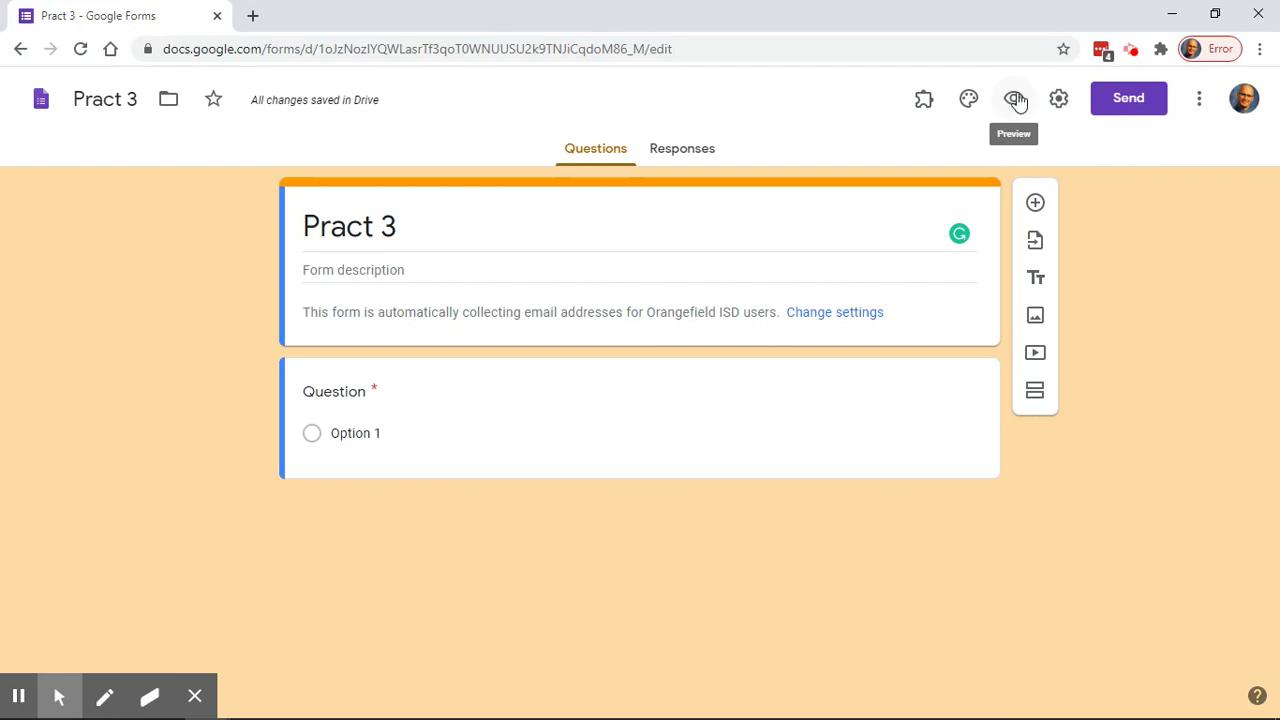
# Preview Pract 3 as respondents see it, then close the preview tab
pyautogui.click(1015, 99)
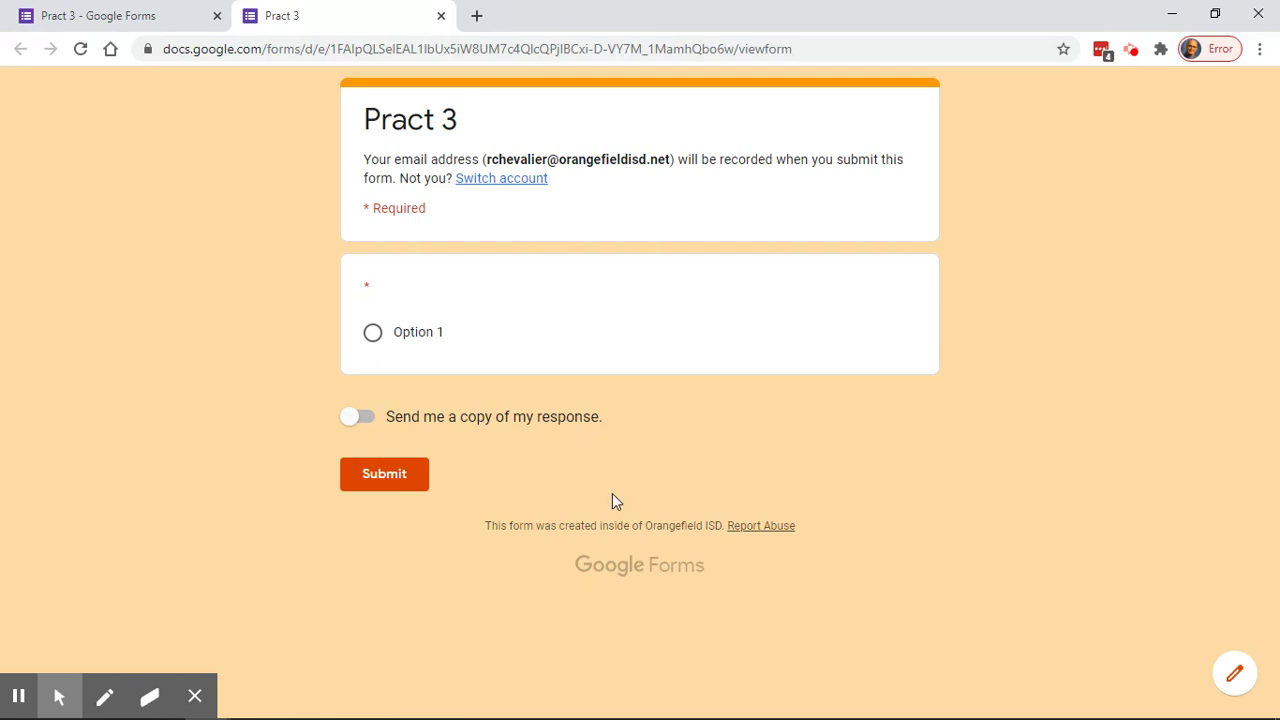
pyautogui.click(441, 16)
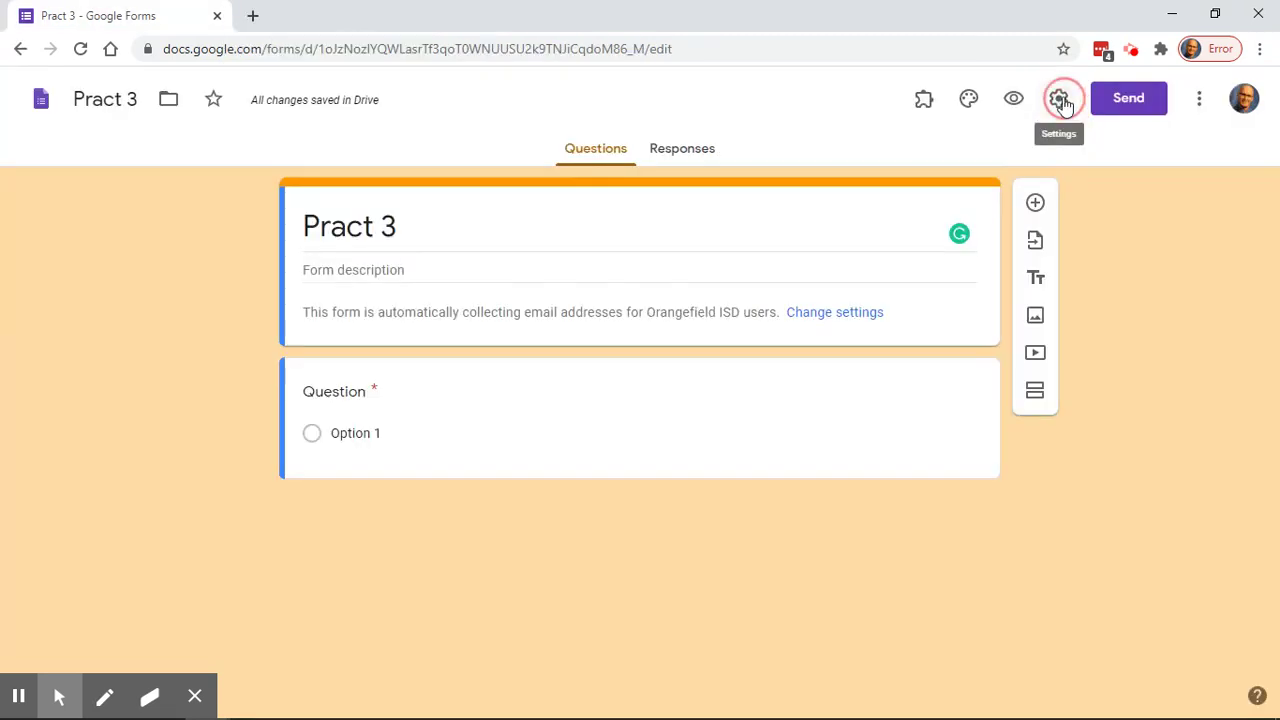
# Turn off response receipts in the form's General settings
pyautogui.click(1060, 99)
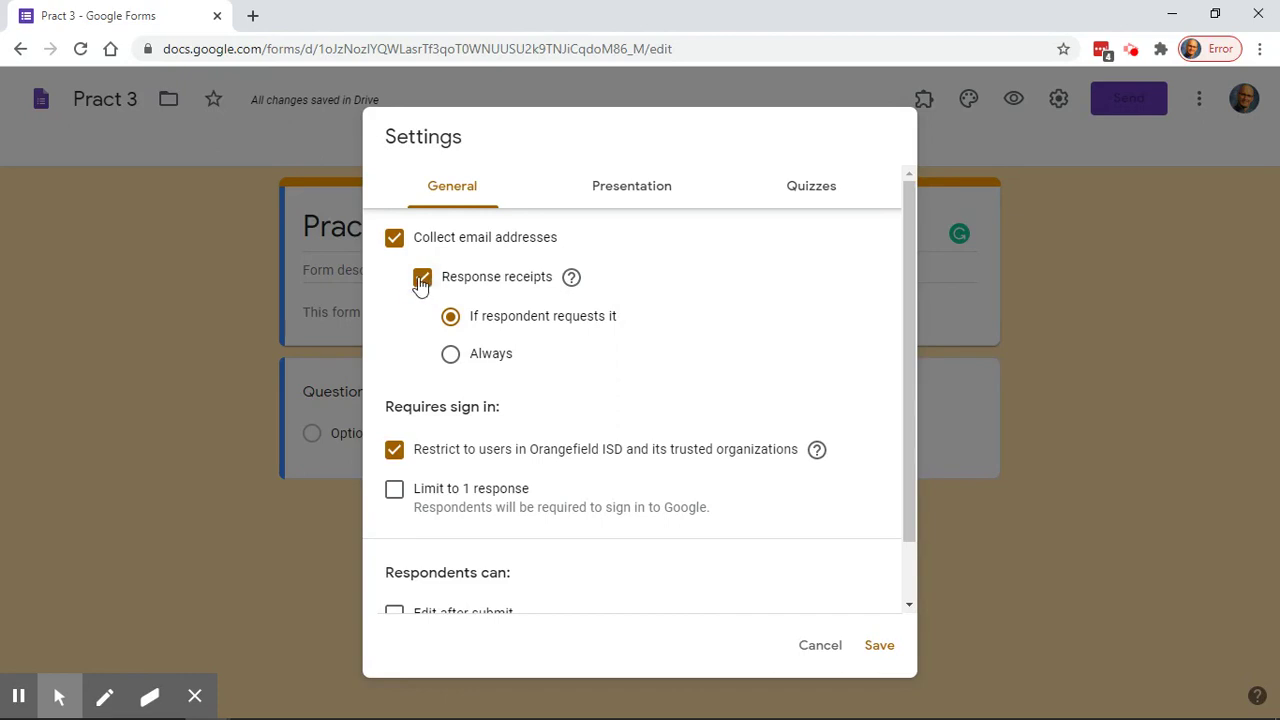
pyautogui.click(421, 281)
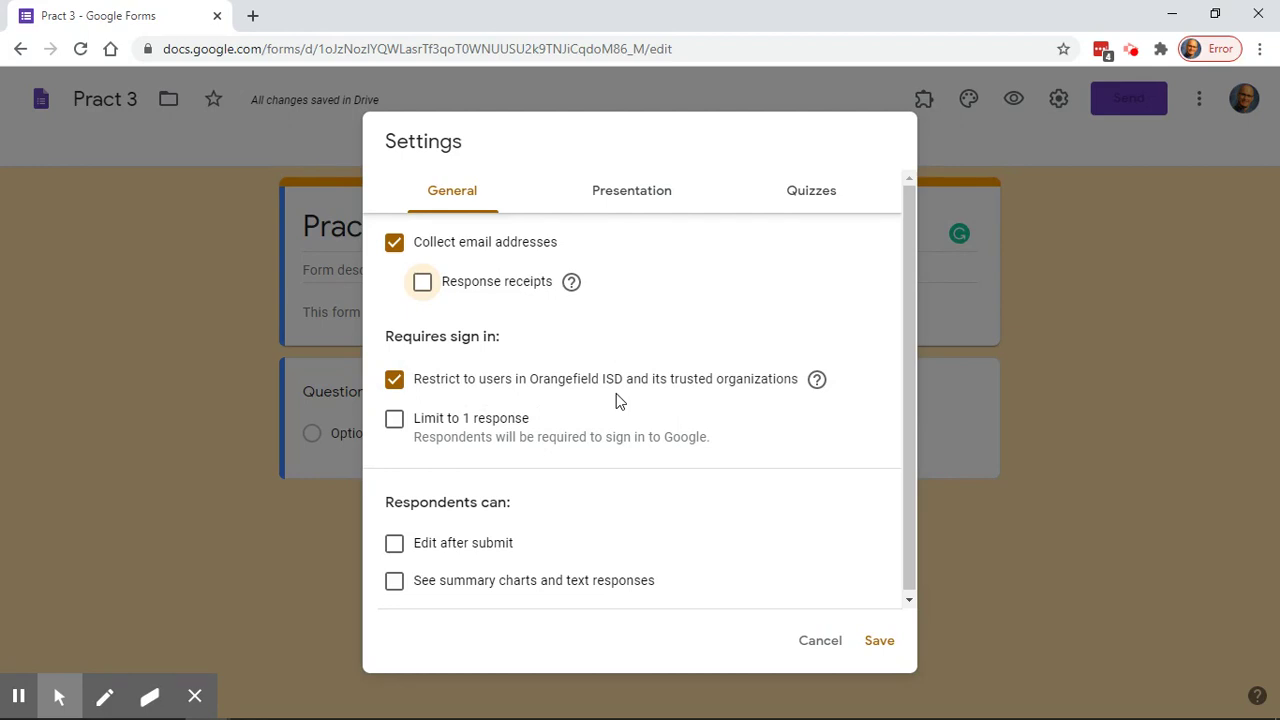
# Switch on 'Limit to 1 response' in the General settings
pyautogui.click(394, 420)
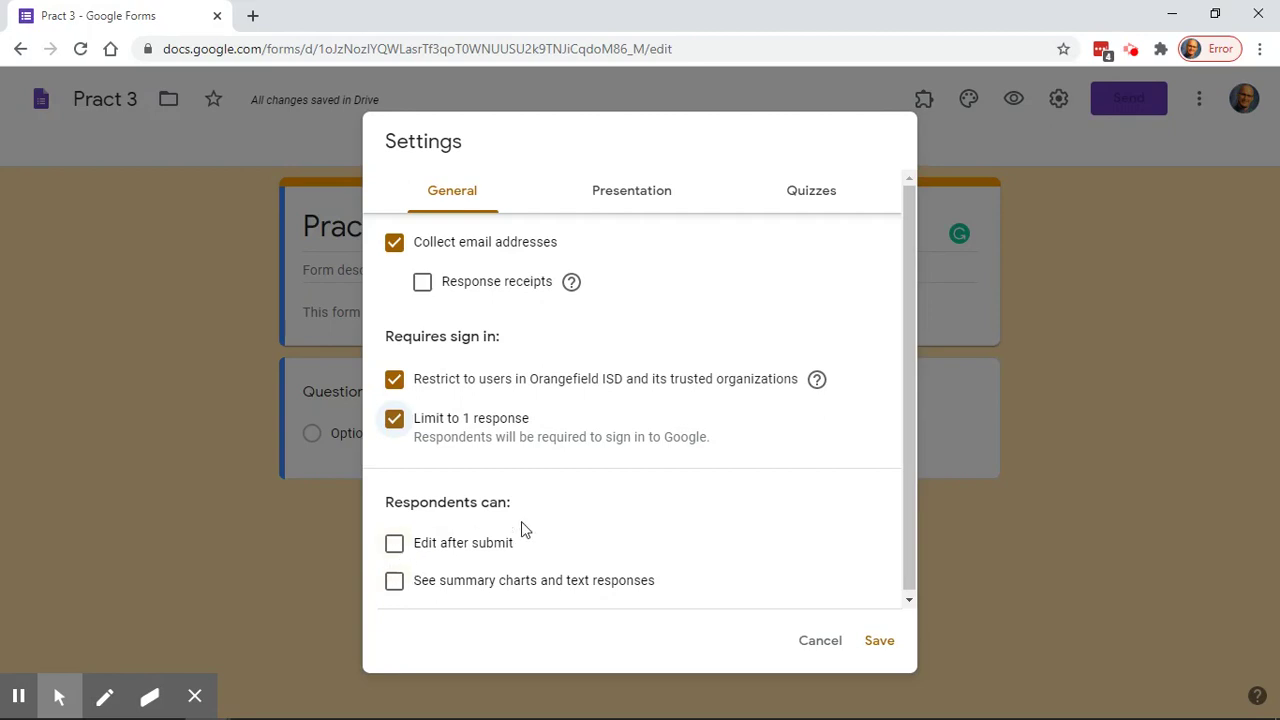
# Switch the Settings dialog to the Presentation tab
pyautogui.click(648, 188)
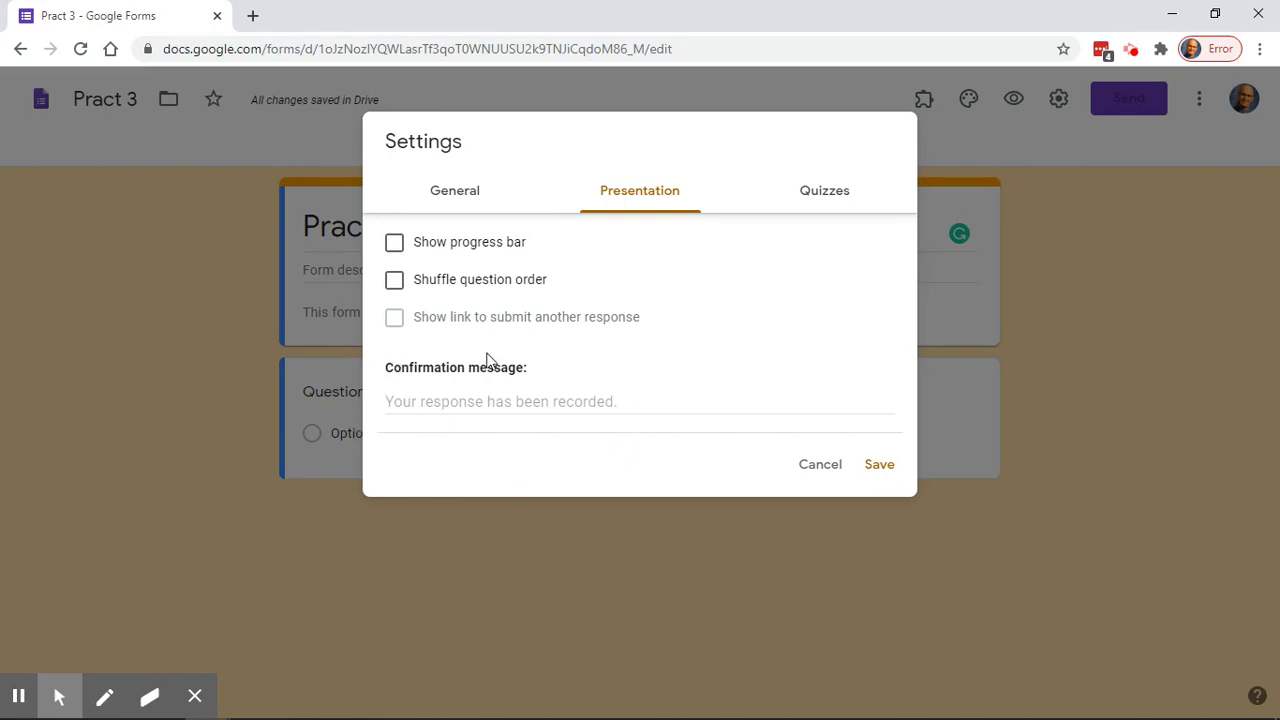
# Enter the confirmation message 'Thanks. Have a happy Bobcat day!!!!'
pyautogui.click(449, 401)
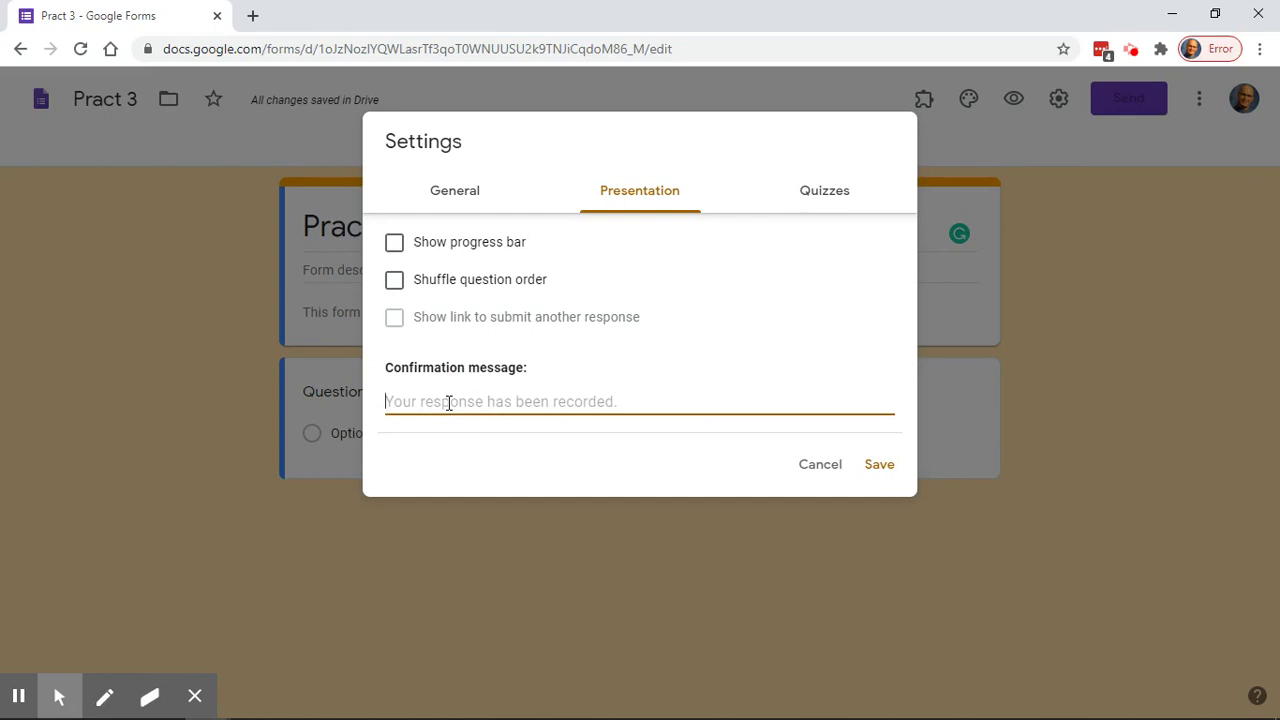
pyautogui.write('Thank.')
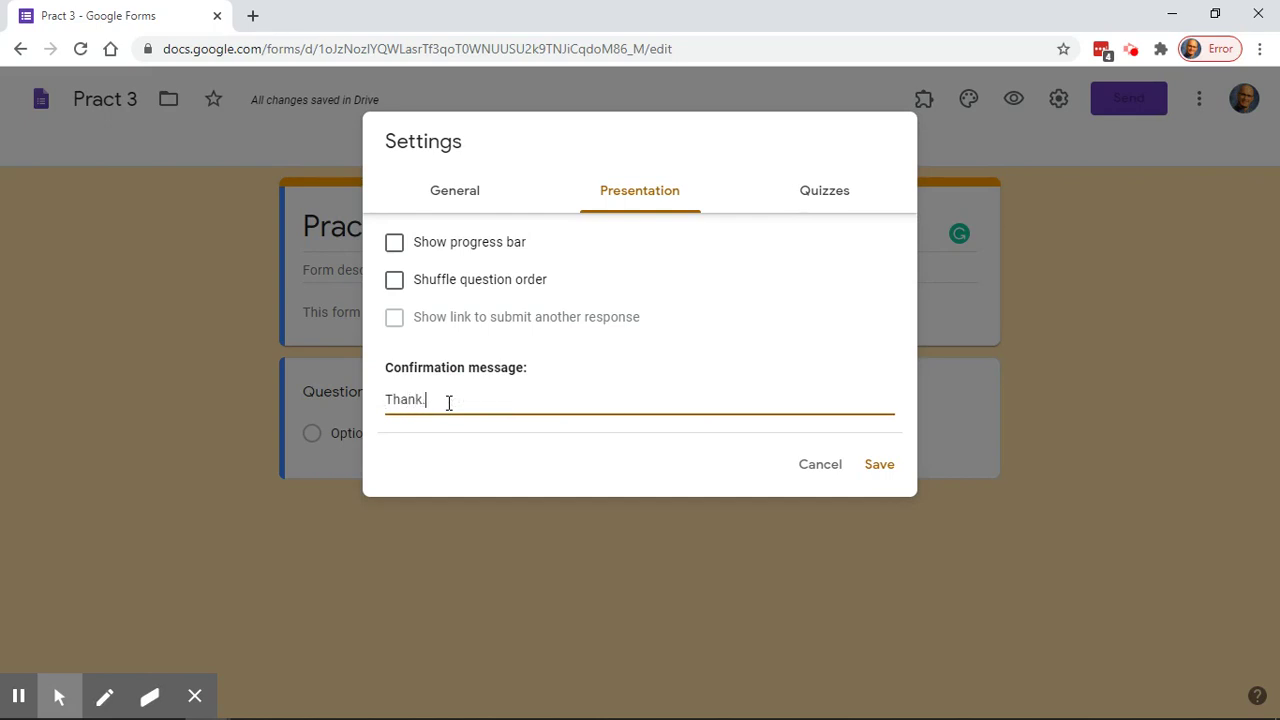
pyautogui.write('s. Hi')
pyautogui.write('p')
pyautogui.press('BackSpace')
pyautogui.write('ve a happy bdiecal')
pyautogui.press('BackSpace')
pyautogui.press('BackSpace')
pyautogui.press('BackSpace')
pyautogui.press('BackSpace')
pyautogui.press('BackSpace')
pyautogui.press('BackSpace')
pyautogui.press('BackSpace')
pyautogui.write('Bobcat day!!!!')
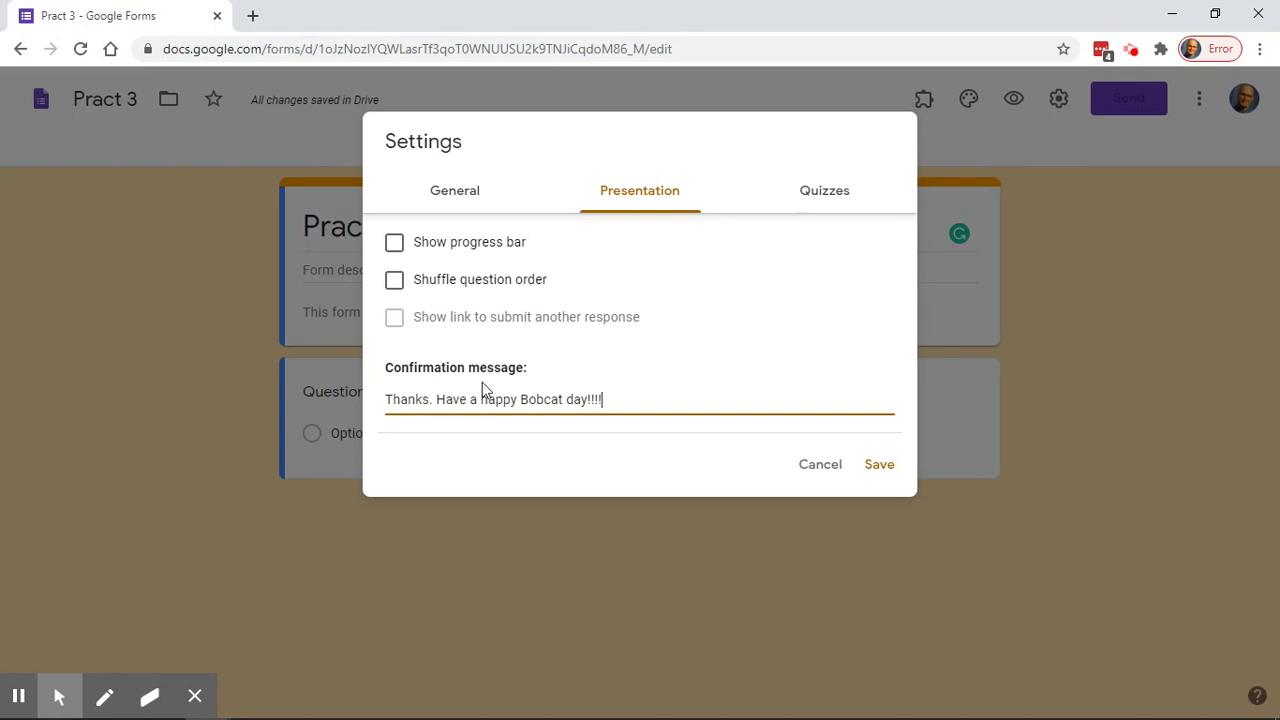
# Save the current settings, then reopen Settings at the Quizzes options
pyautogui.click(878, 465)
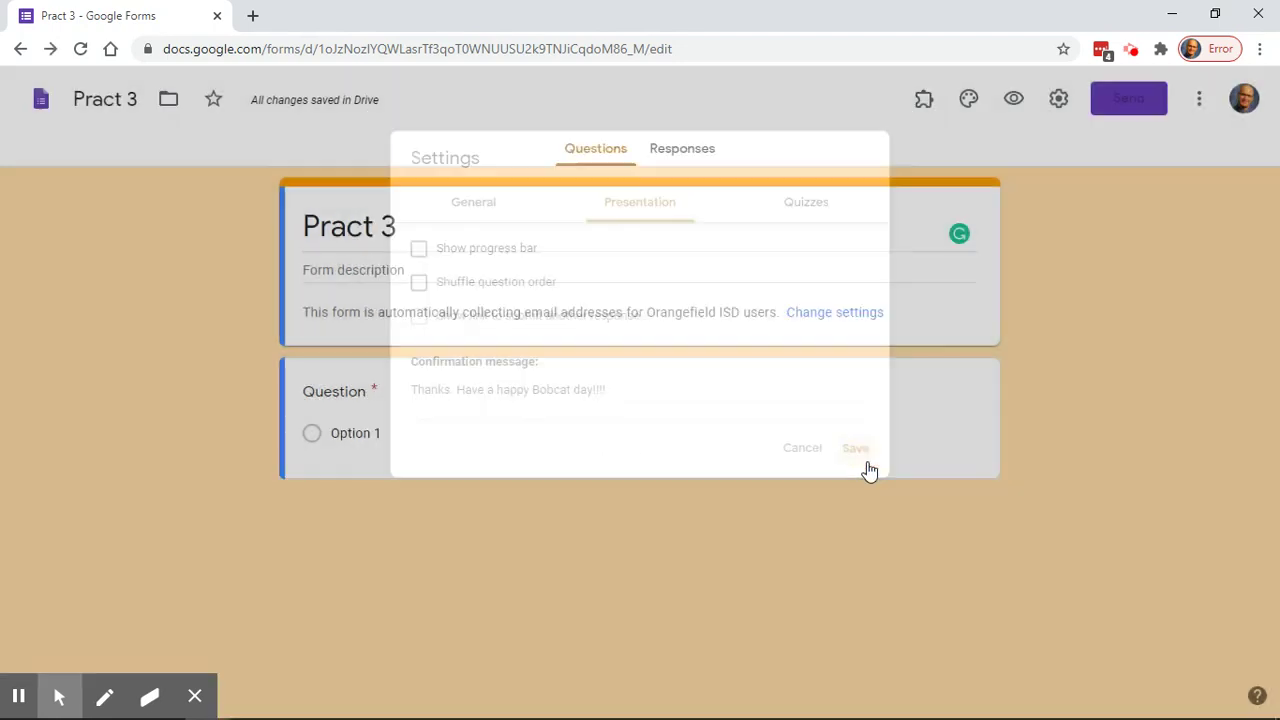
pyautogui.click(1057, 97)
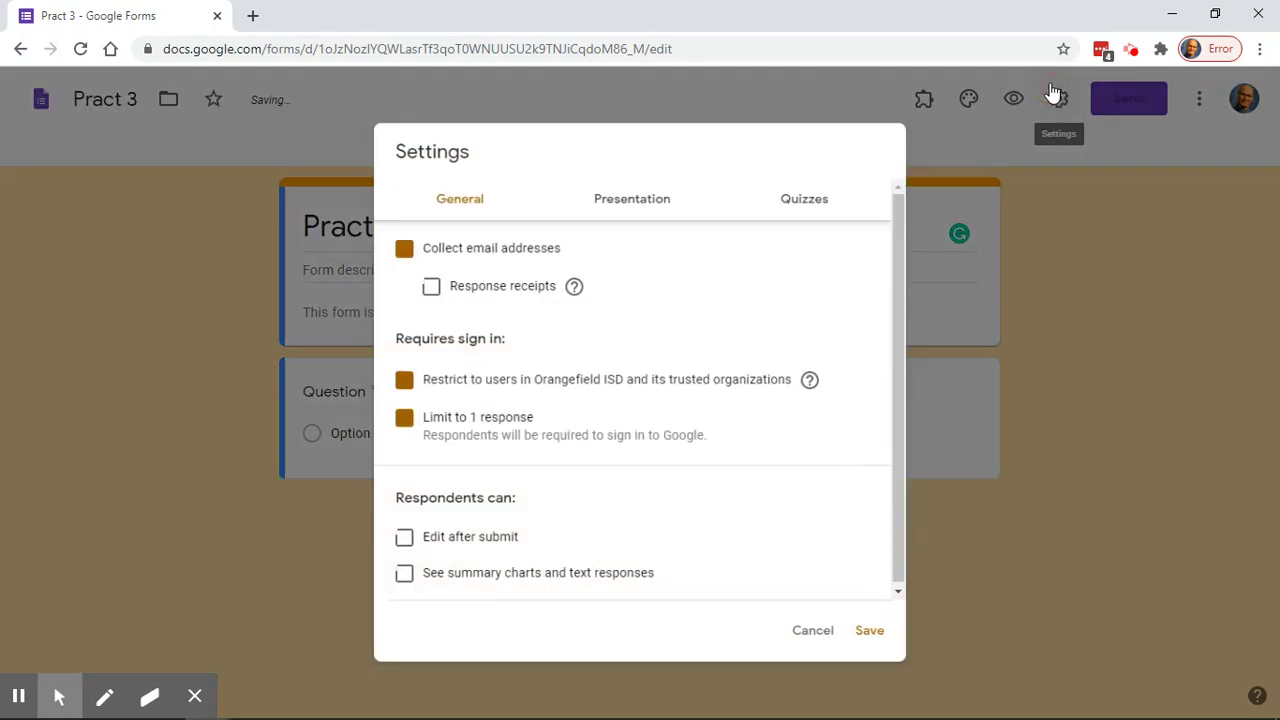
pyautogui.click(553, 199)
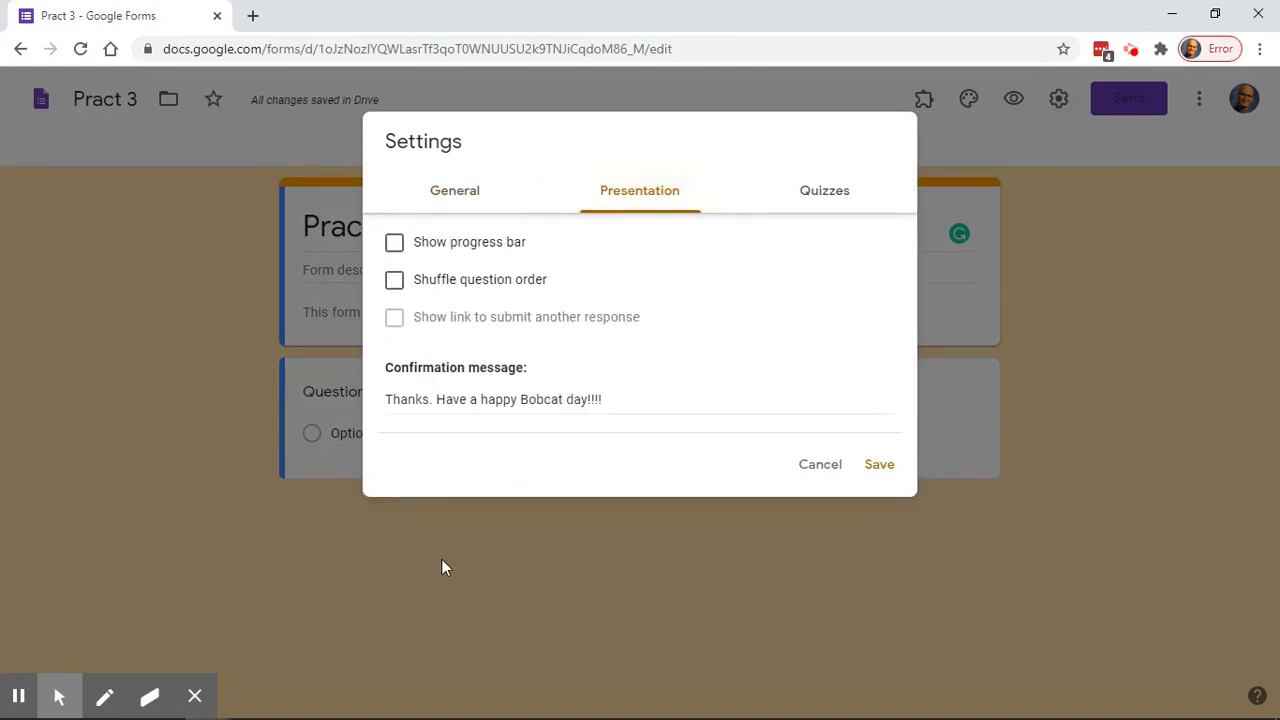
pyautogui.click(814, 195)
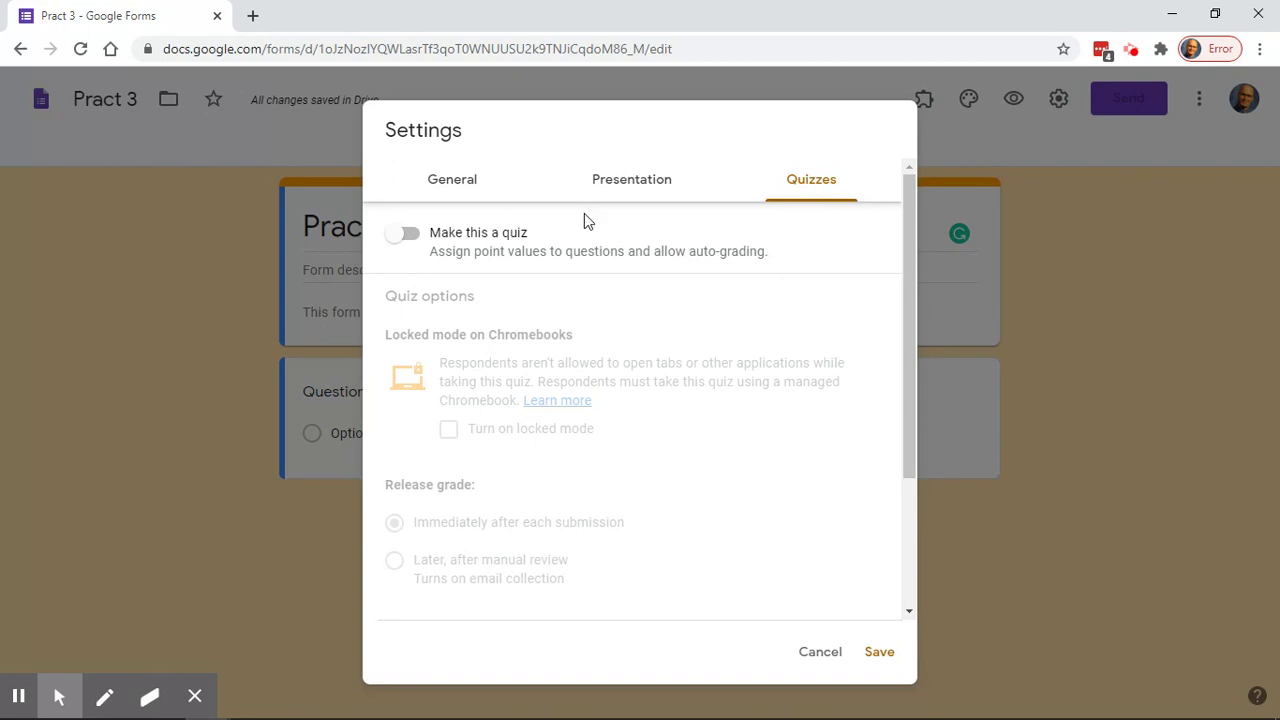
# Turn on 'Make this a quiz' and leave locked mode off after briefly enabling it
pyautogui.click(420, 238)
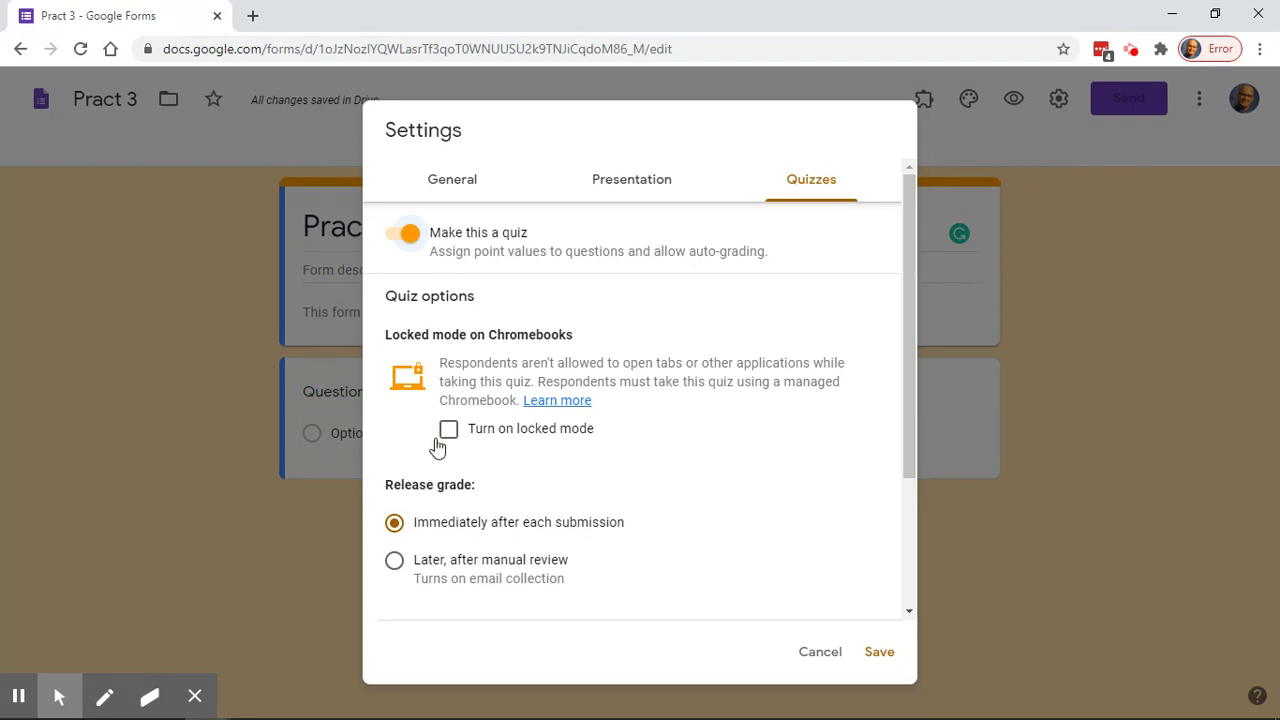
pyautogui.click(449, 440)
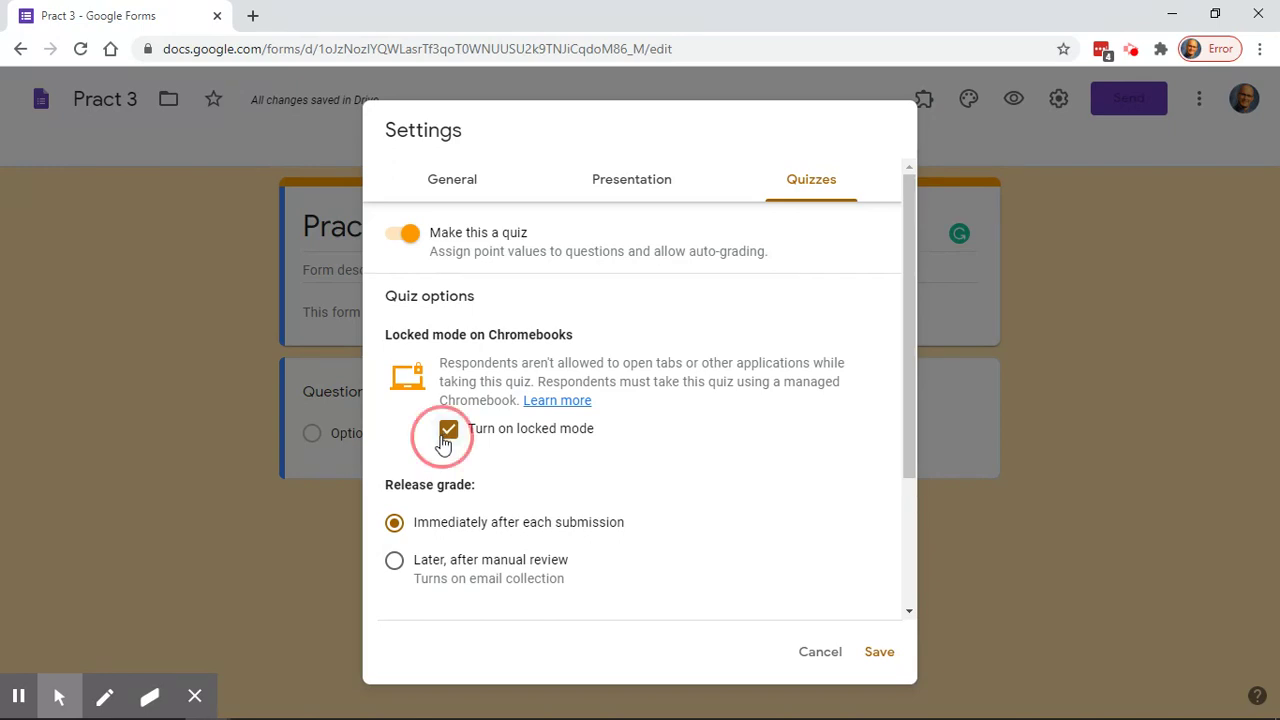
pyautogui.click(446, 438)
# Release grades after manual review, hide missed questions and correct answers, and save
pyautogui.scroll(-2, 686, 462)
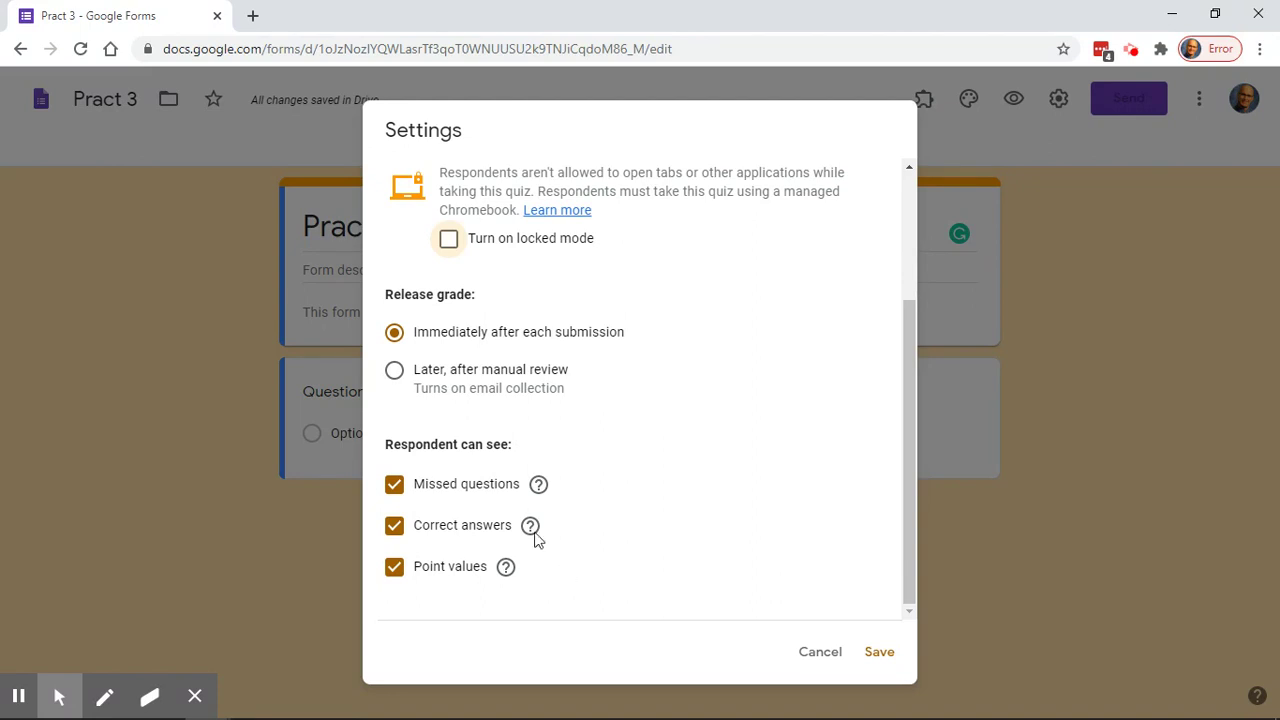
pyautogui.click(393, 384)
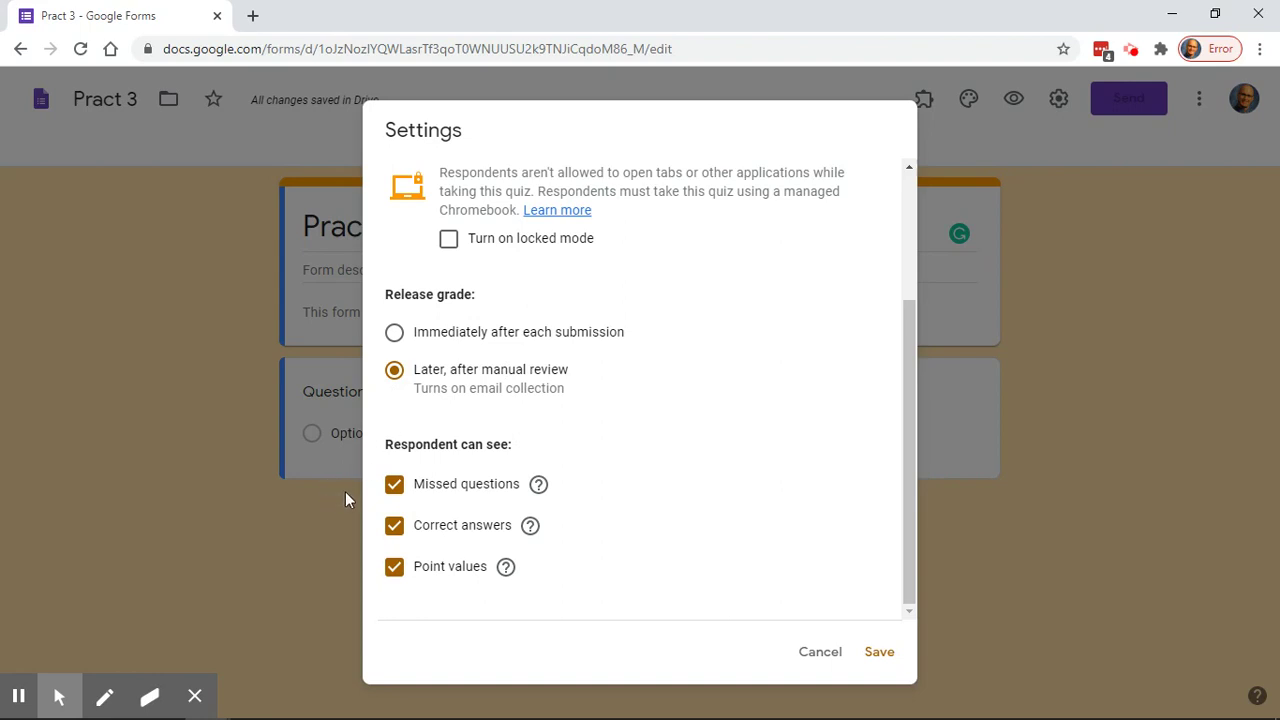
pyautogui.click(396, 488)
pyautogui.click(397, 528)
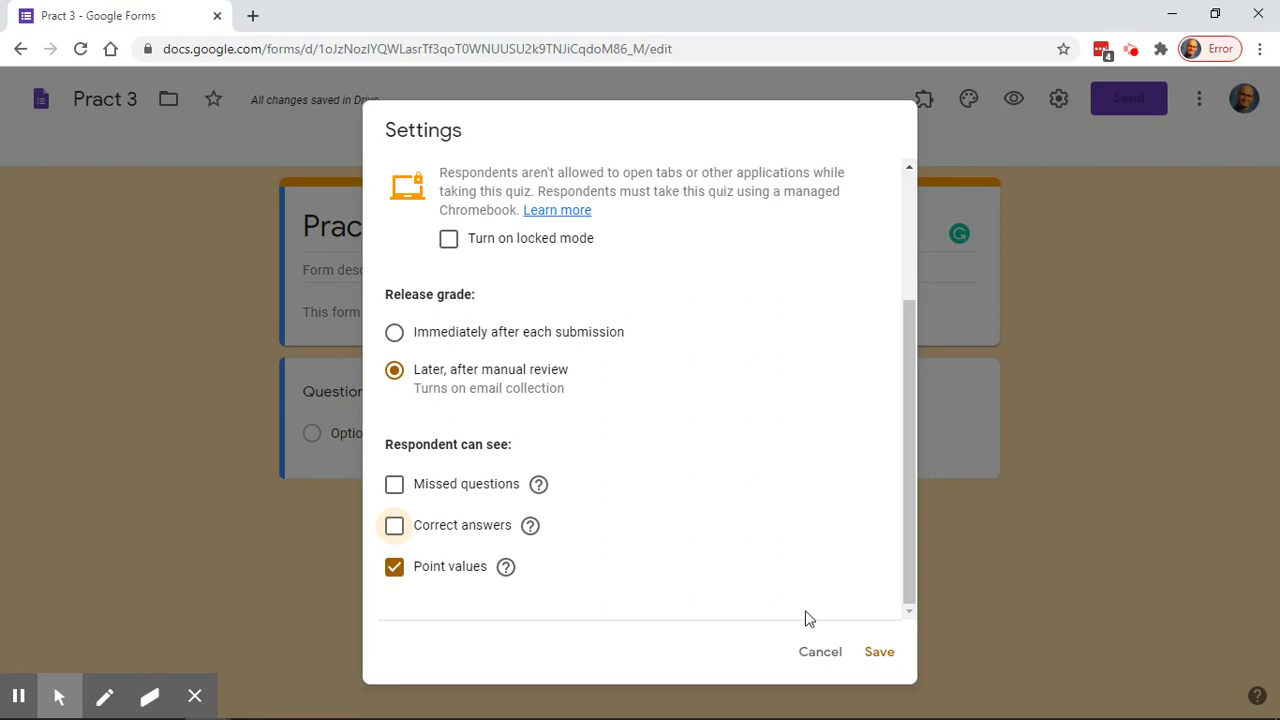
pyautogui.click(878, 651)
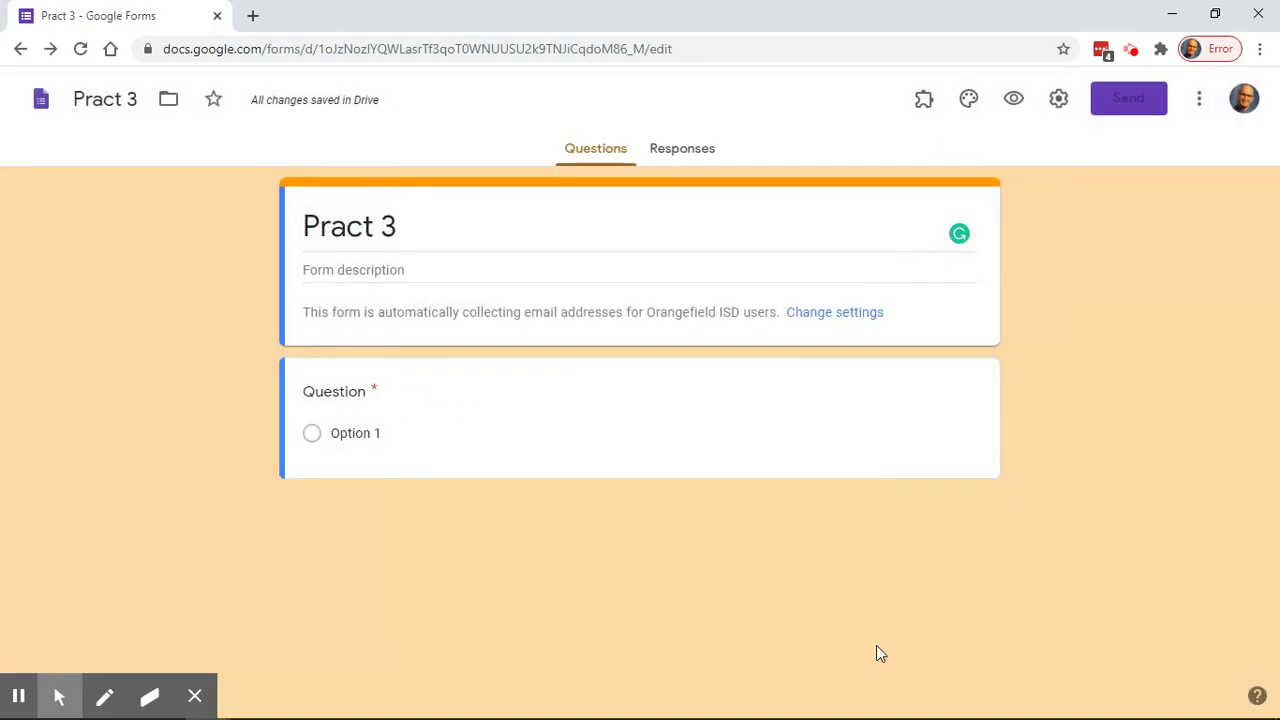
# Open the three-dot More menu beside Send in the Pract 3 editor
pyautogui.click(1200, 118)
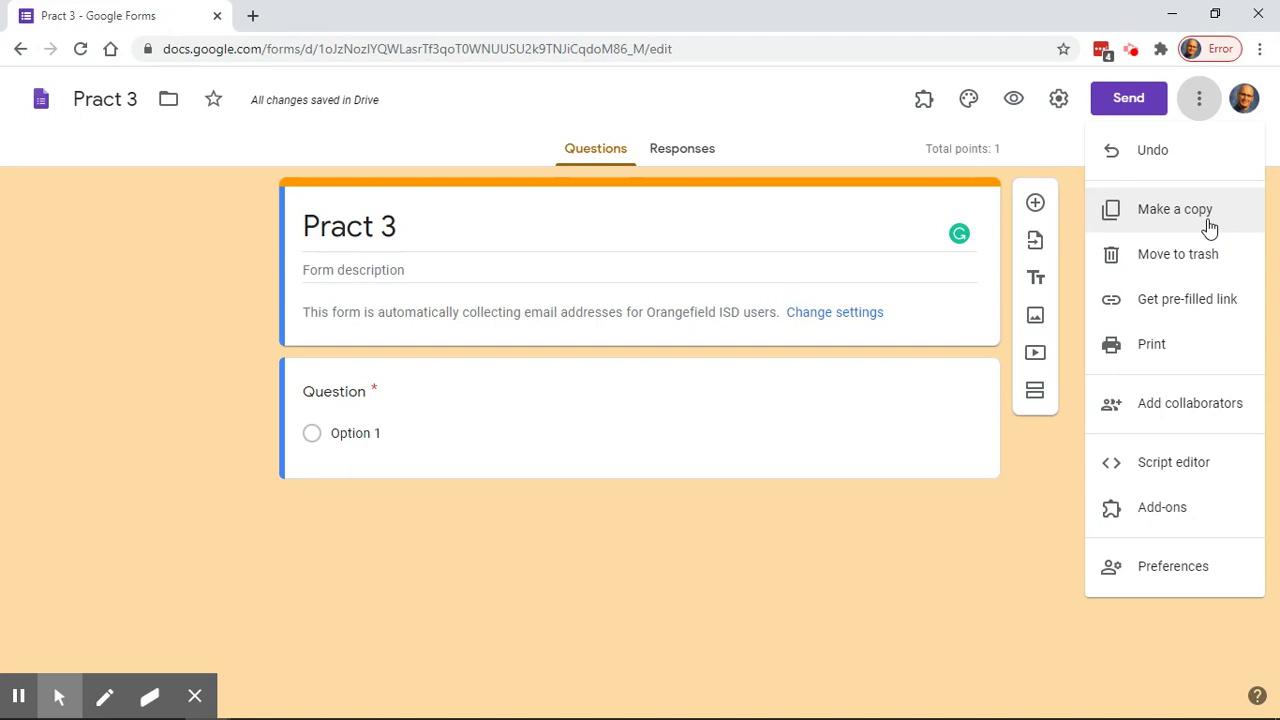
pyautogui.press('Escape')
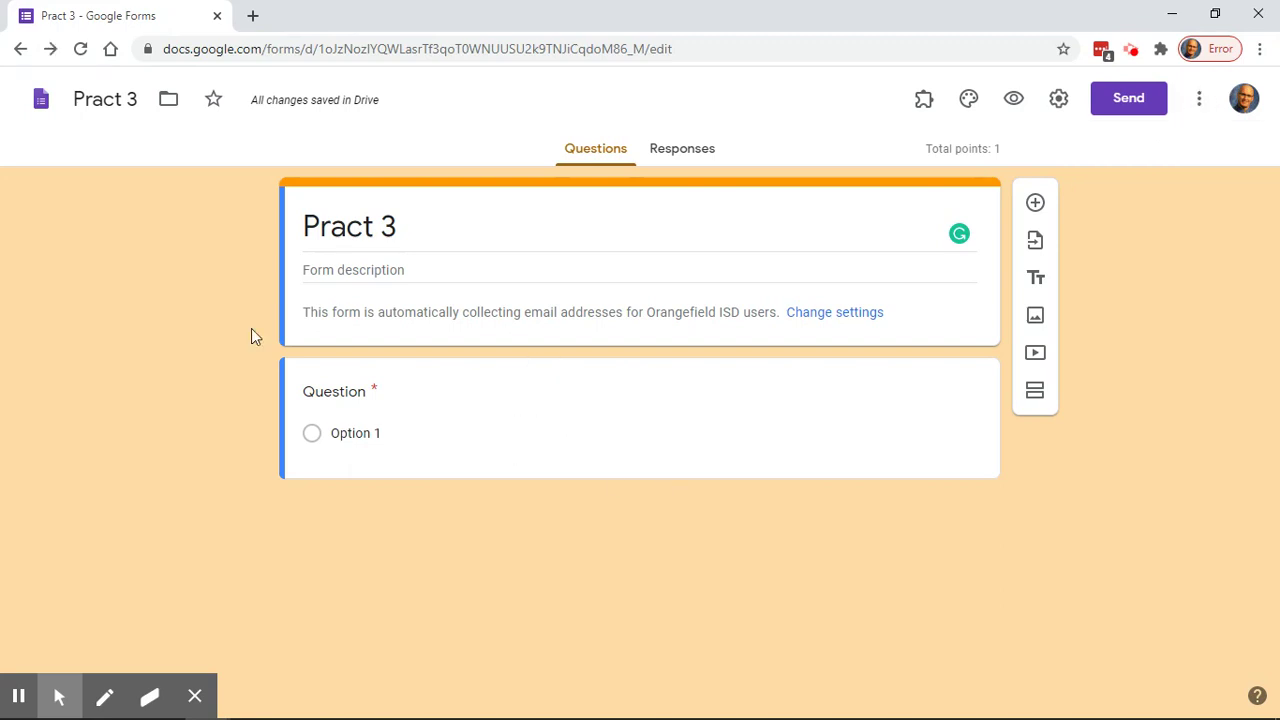
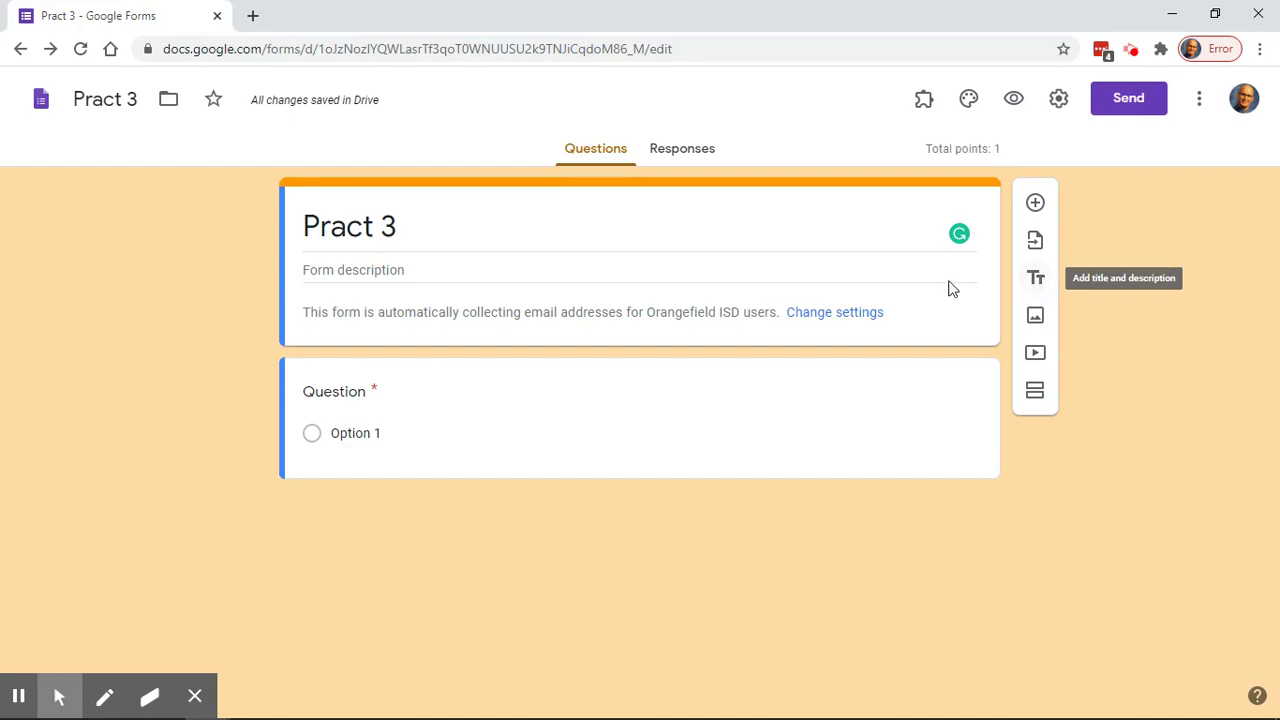
# Add a 'Your Information' title section above the first question and rename that question 'Last Name'
pyautogui.click(586, 373)
pyautogui.click(598, 313)
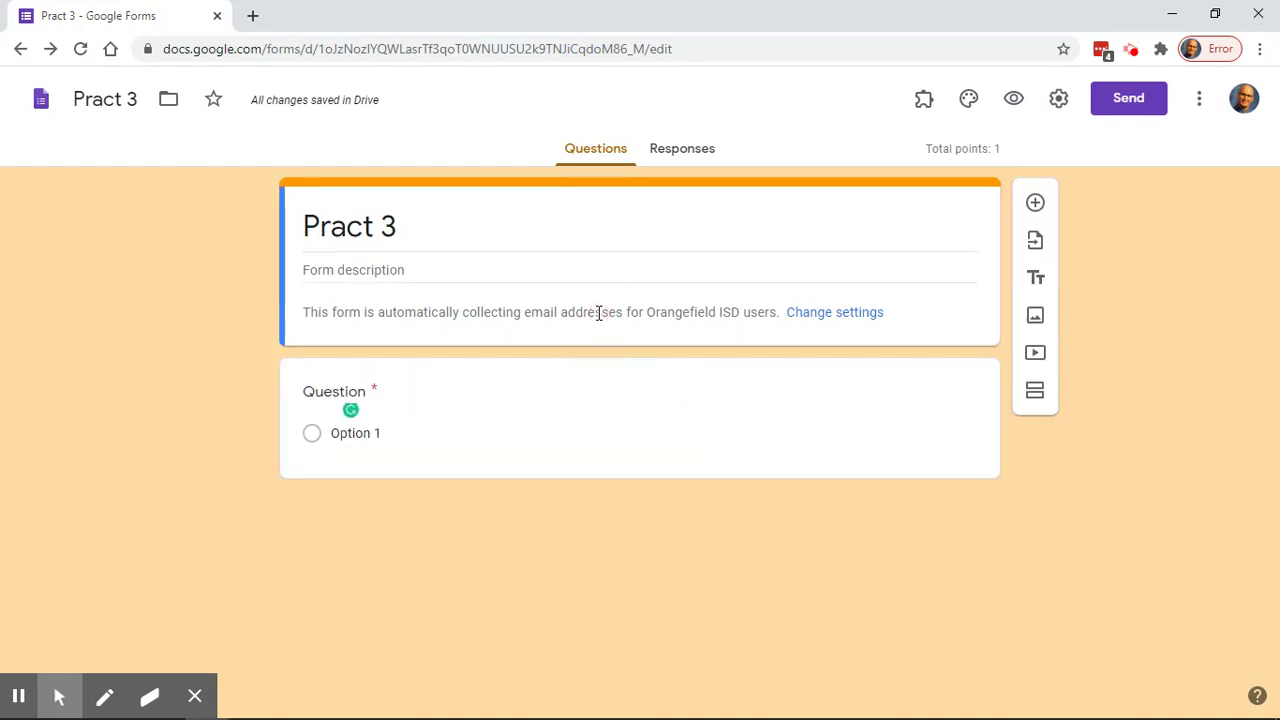
pyautogui.click(1035, 278)
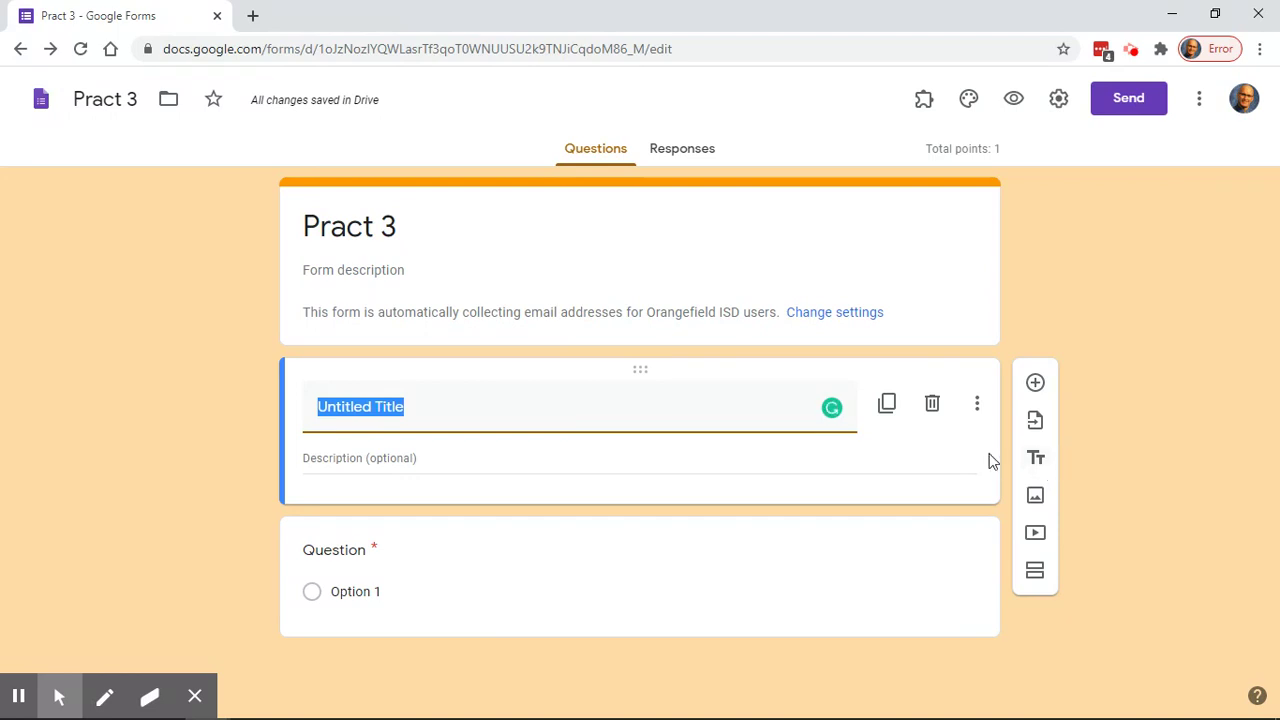
pyautogui.write('Your Inf')
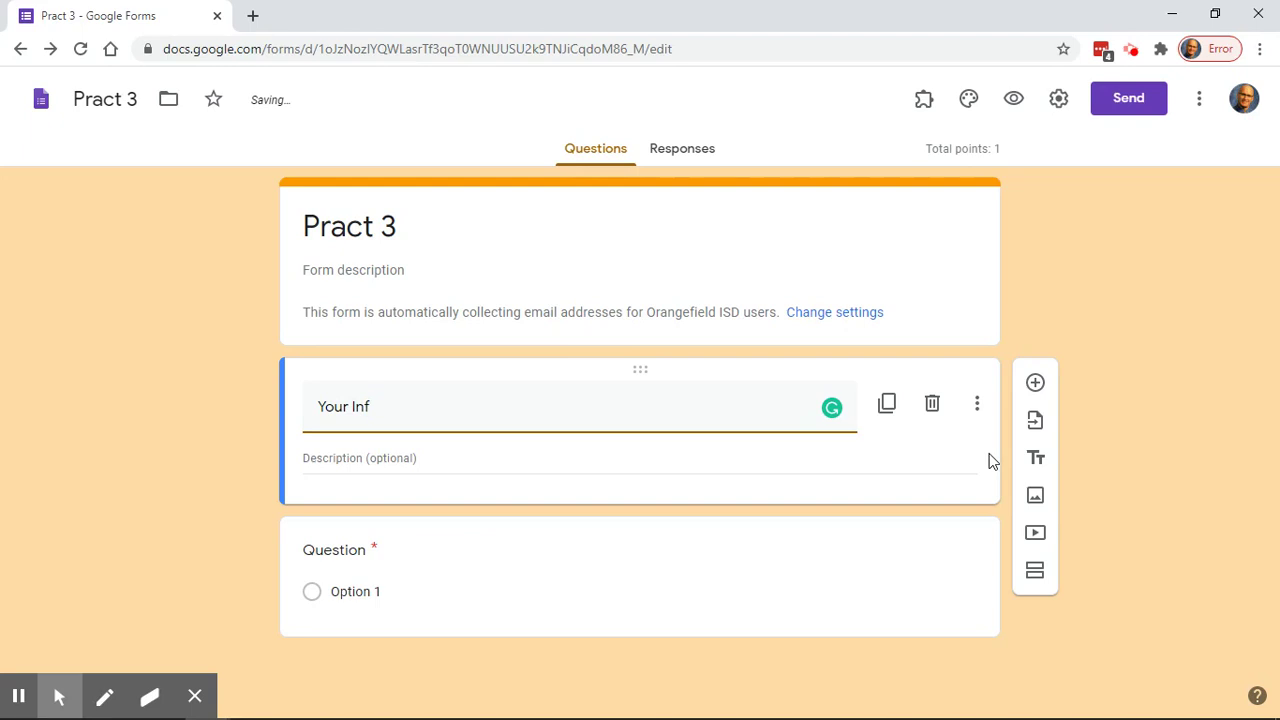
pyautogui.write('ormation')
pyautogui.click(448, 548)
pyautogui.write('Last Name')
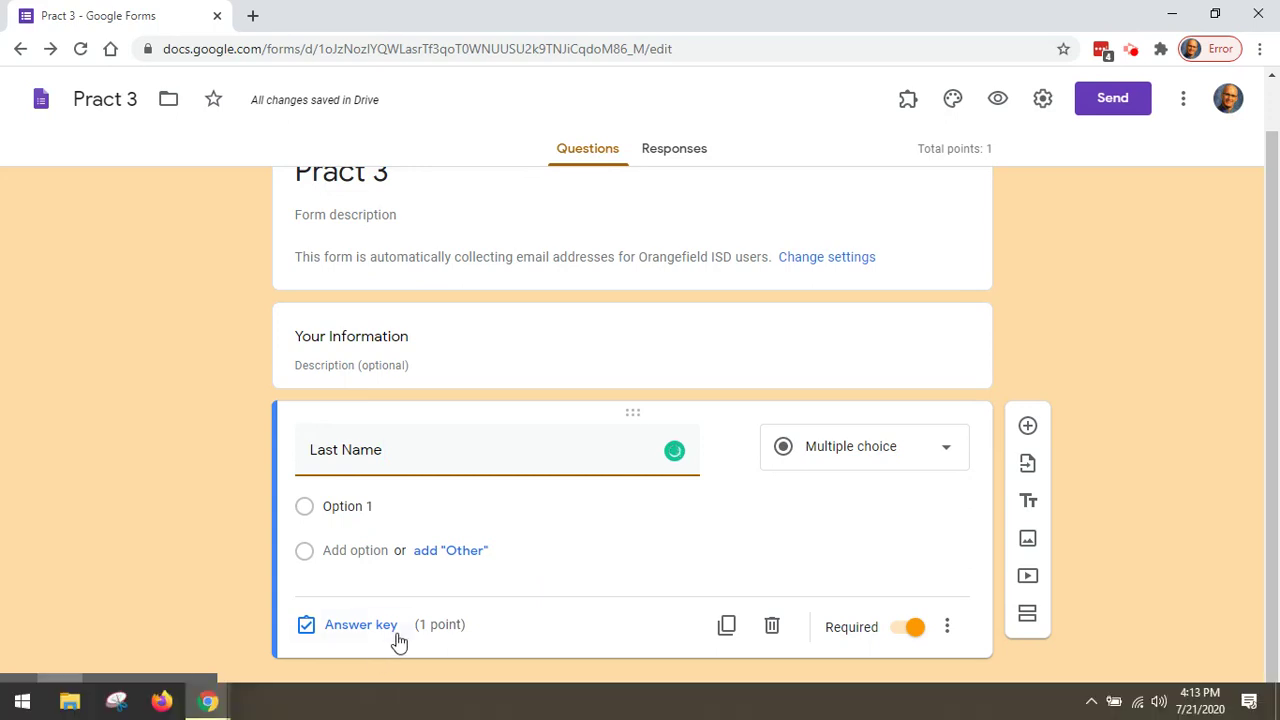
# In the answer key, lower the Last Name question from 1 point to 0 points
pyautogui.click(388, 630)
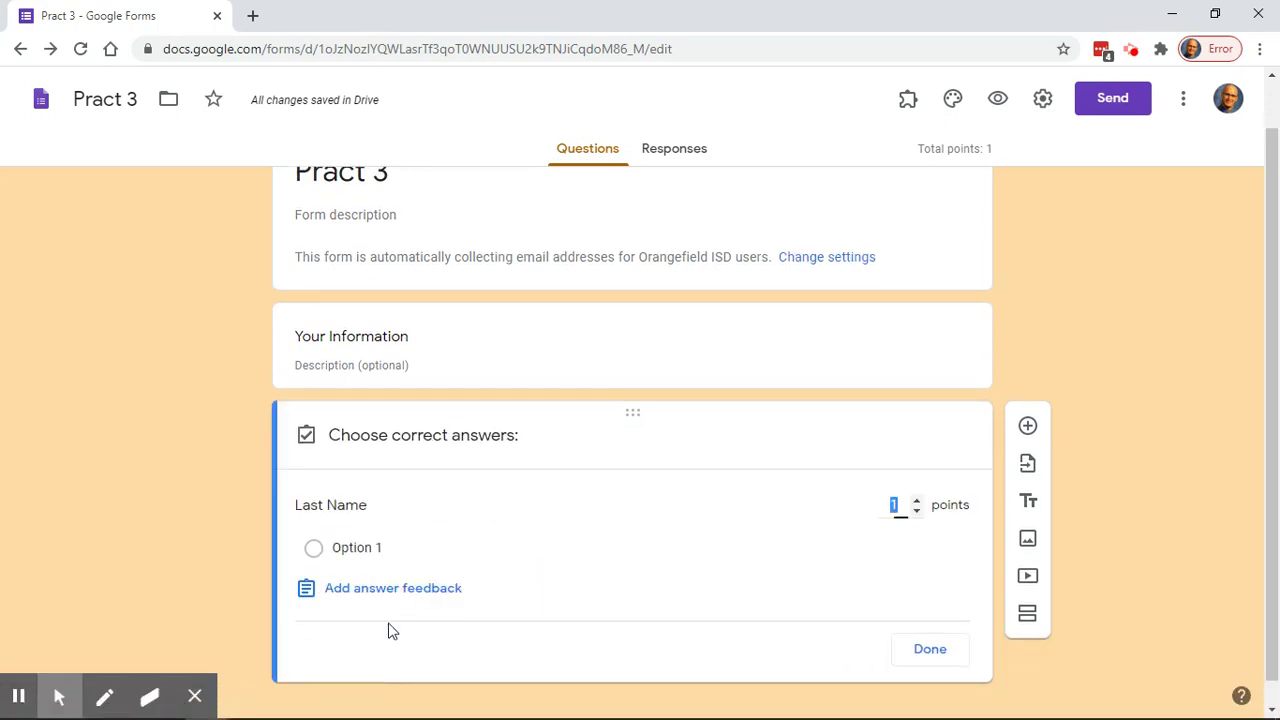
pyautogui.click(917, 511)
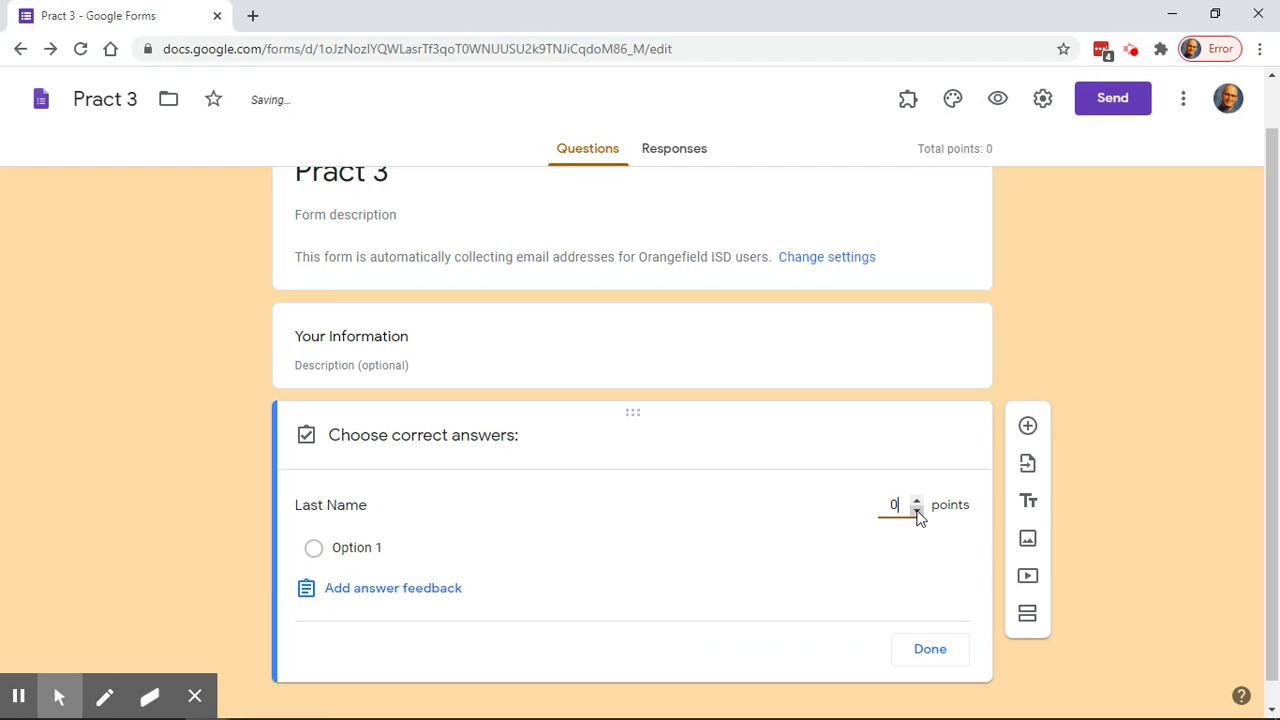
pyautogui.click(893, 644)
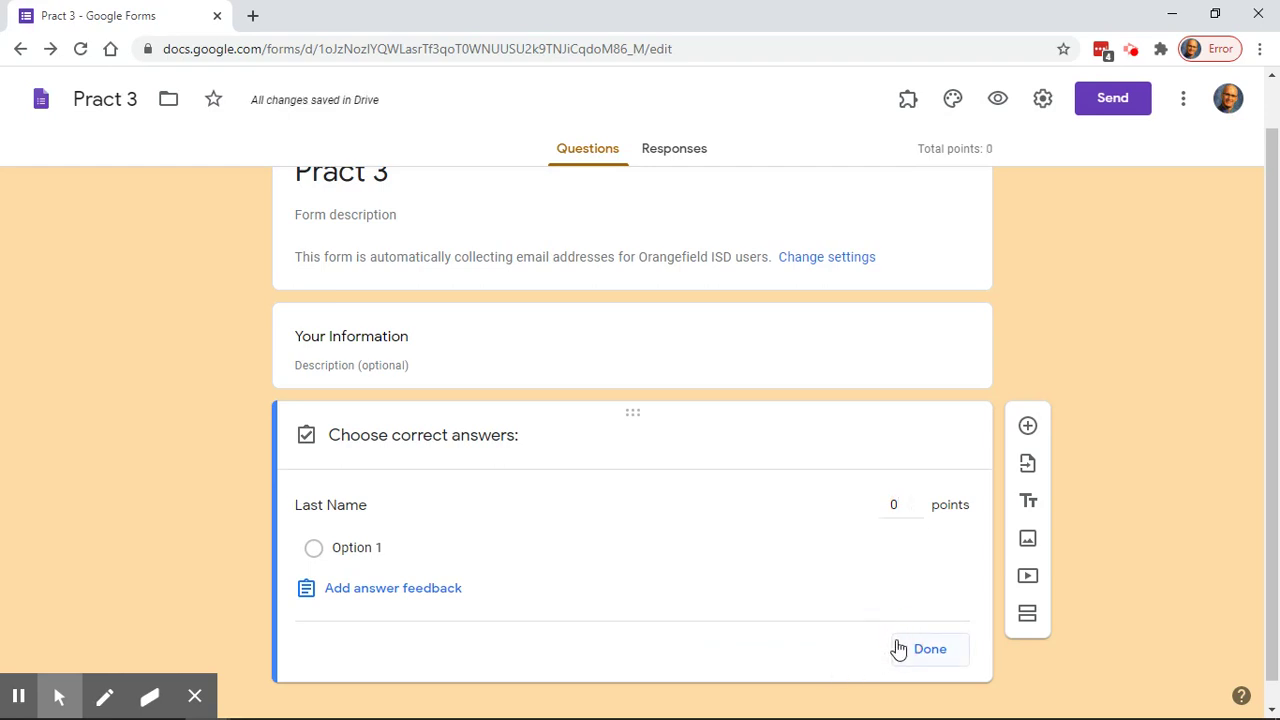
pyautogui.click(898, 651)
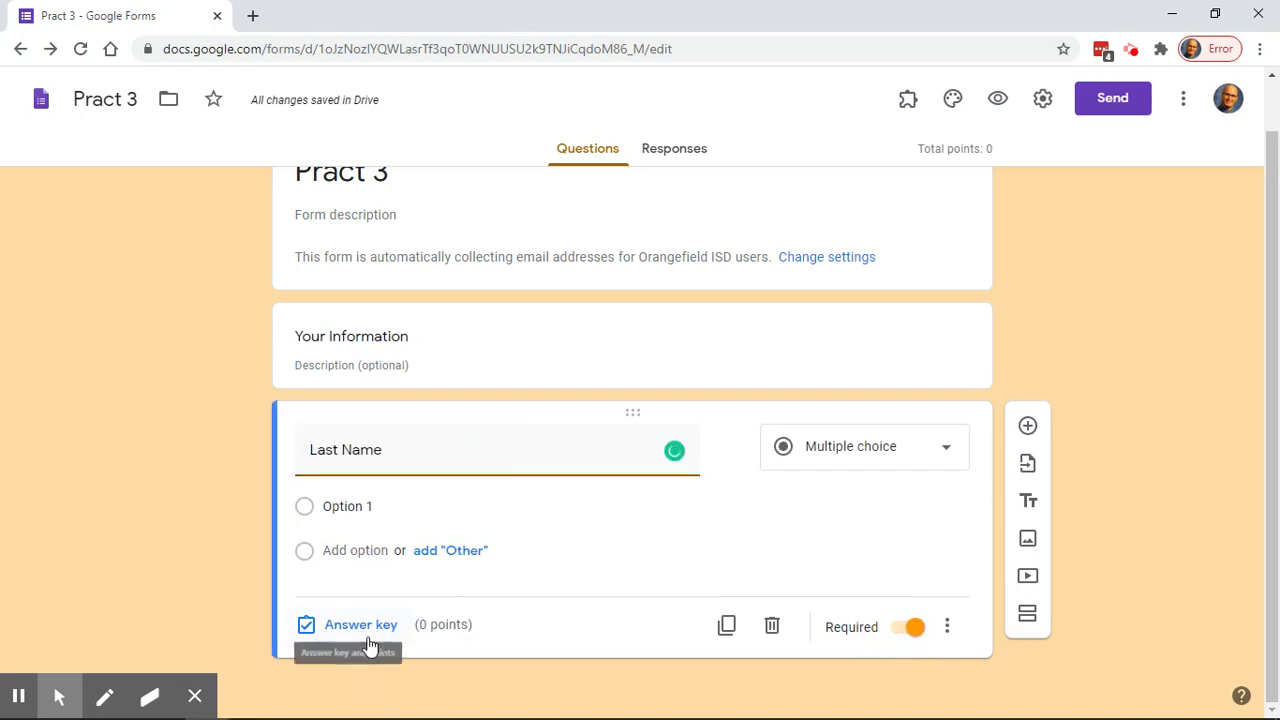
pyautogui.click(361, 625)
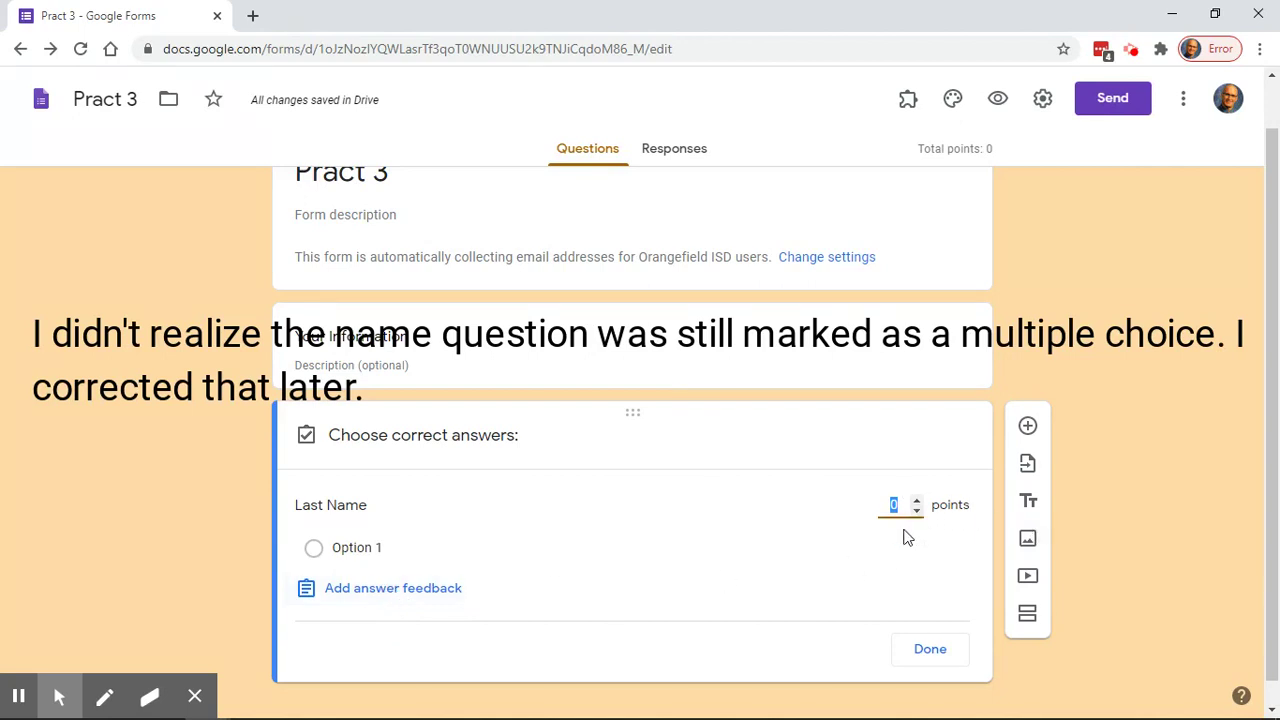
pyautogui.click(922, 647)
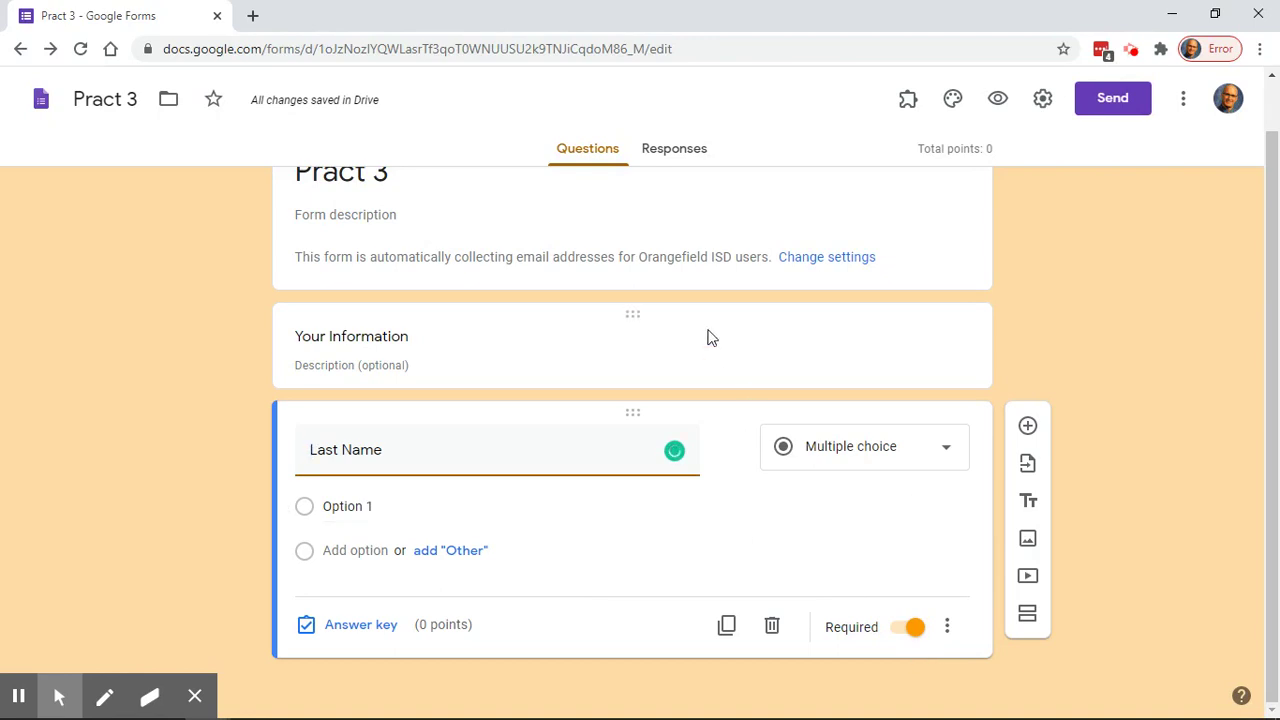
pyautogui.click(1026, 427)
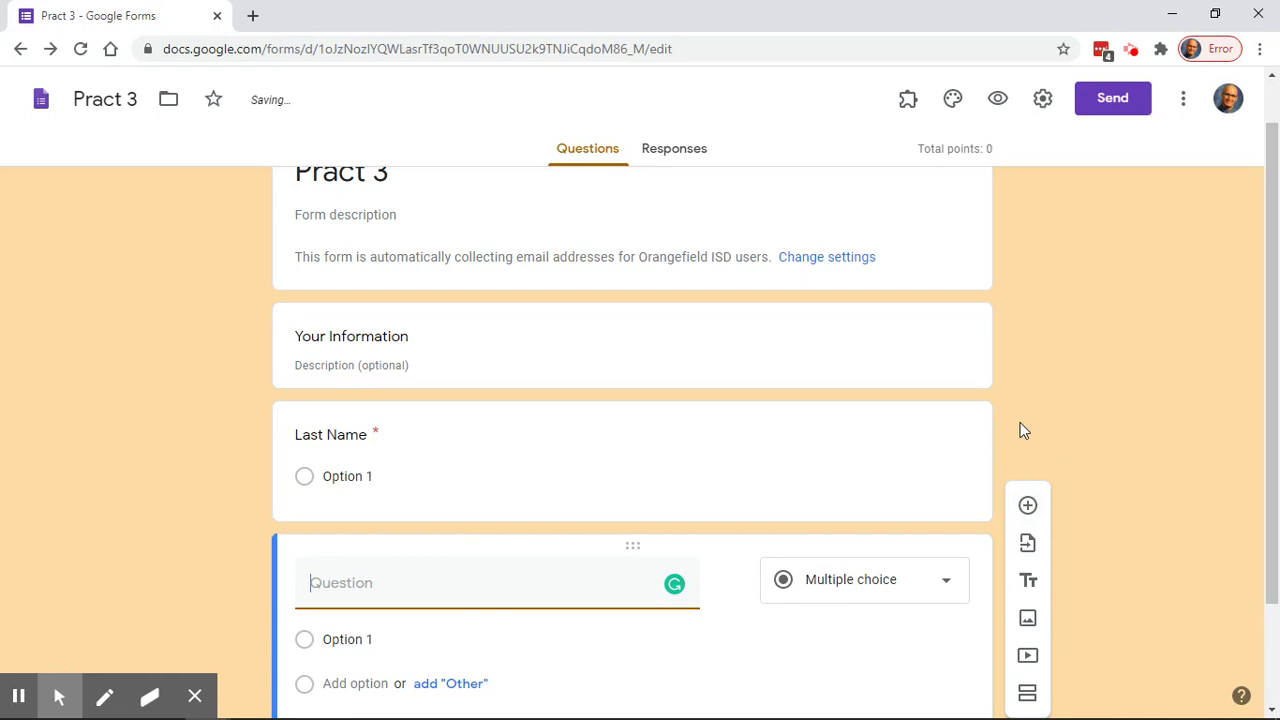
# Title the new question 'First Name', then add a multiple-choice question titled 'Period'
pyautogui.write('First Name')
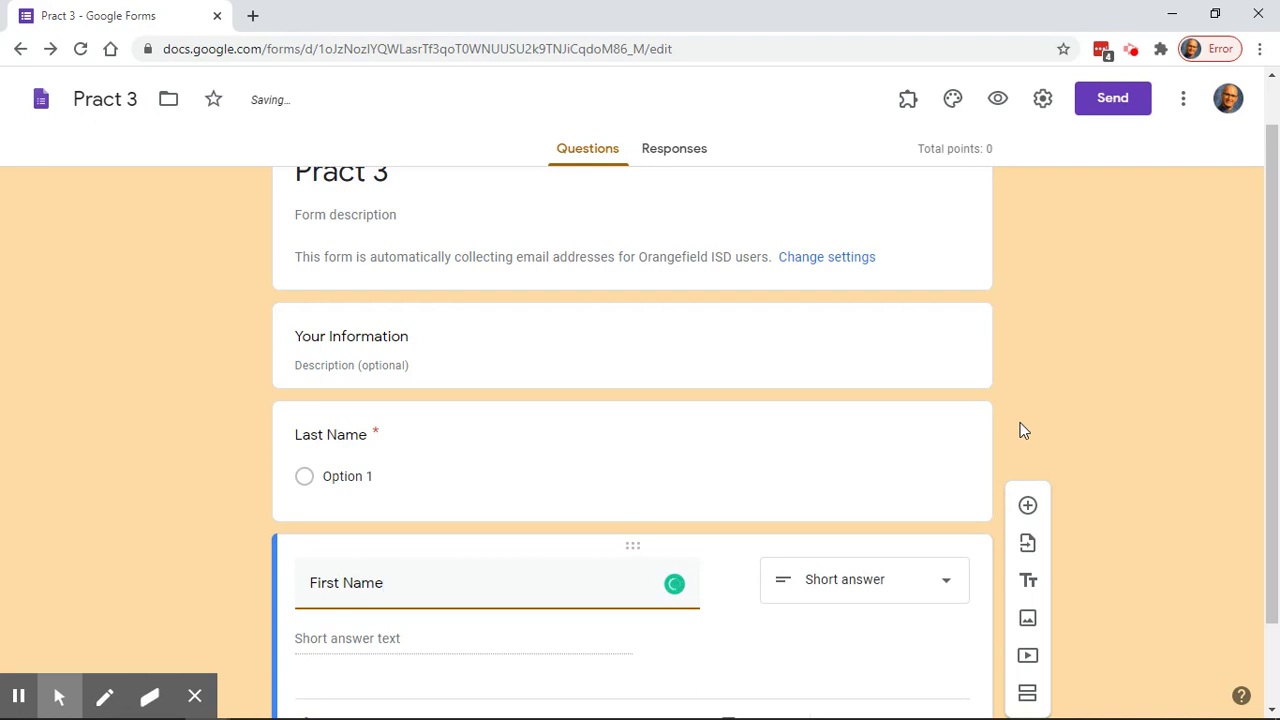
pyautogui.scroll(-1, 1020, 430)
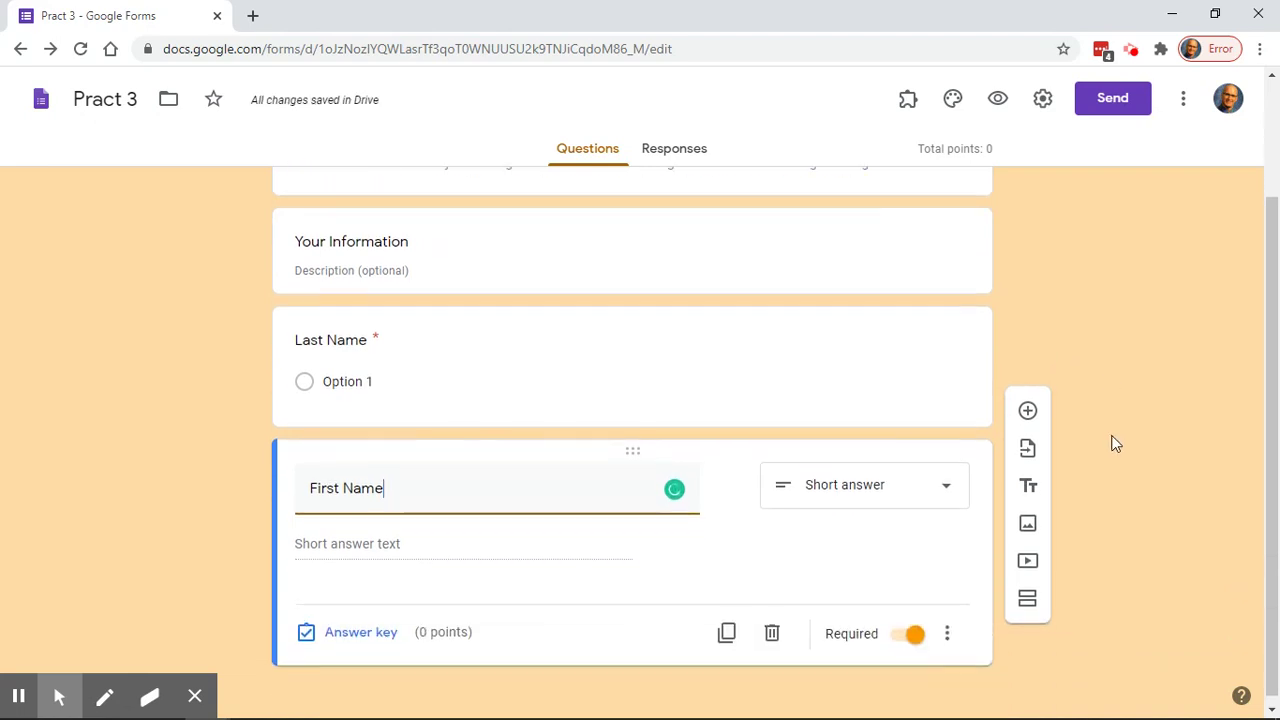
pyautogui.click(1028, 458)
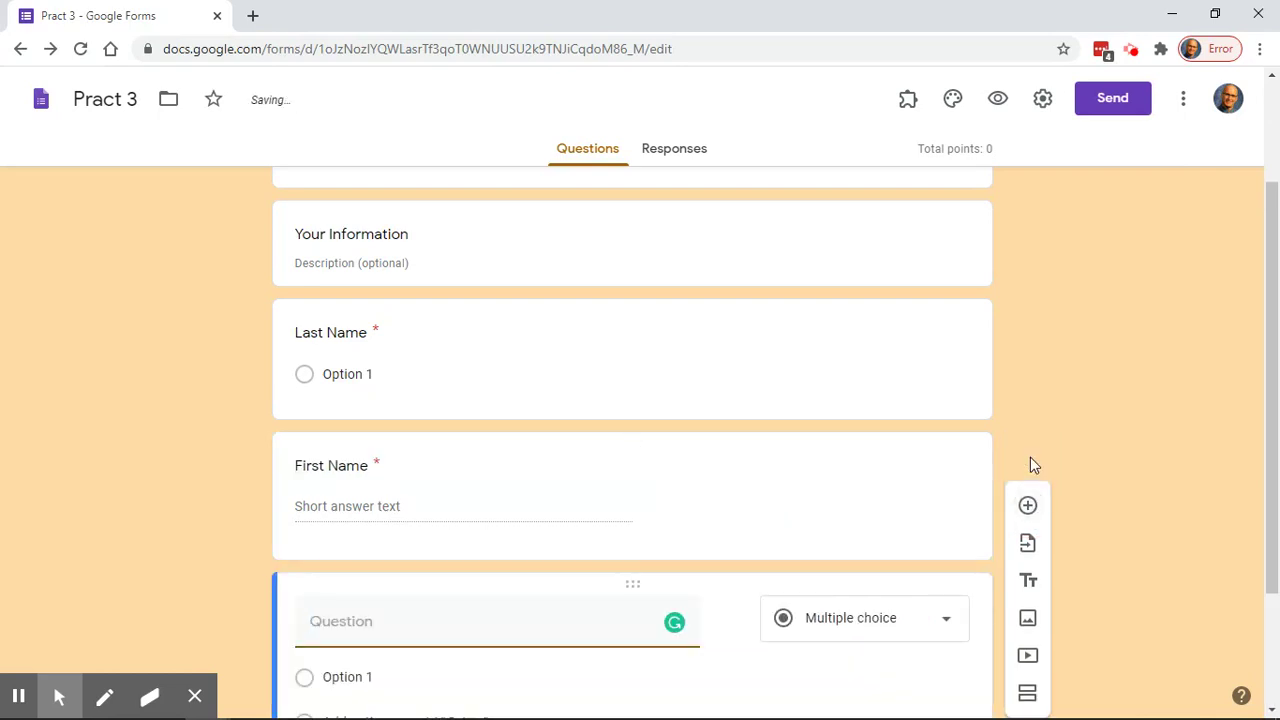
pyautogui.write('Period')
pyautogui.scroll(-2, 1066, 414)
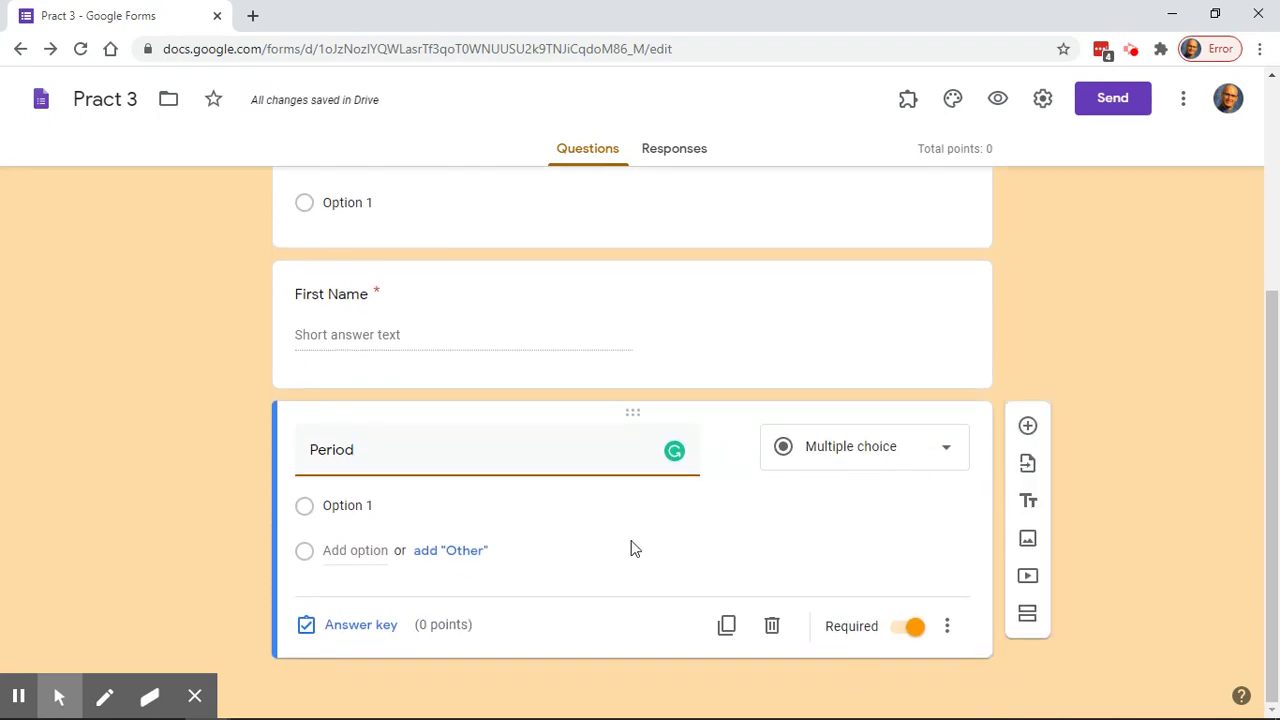
pyautogui.click(364, 500)
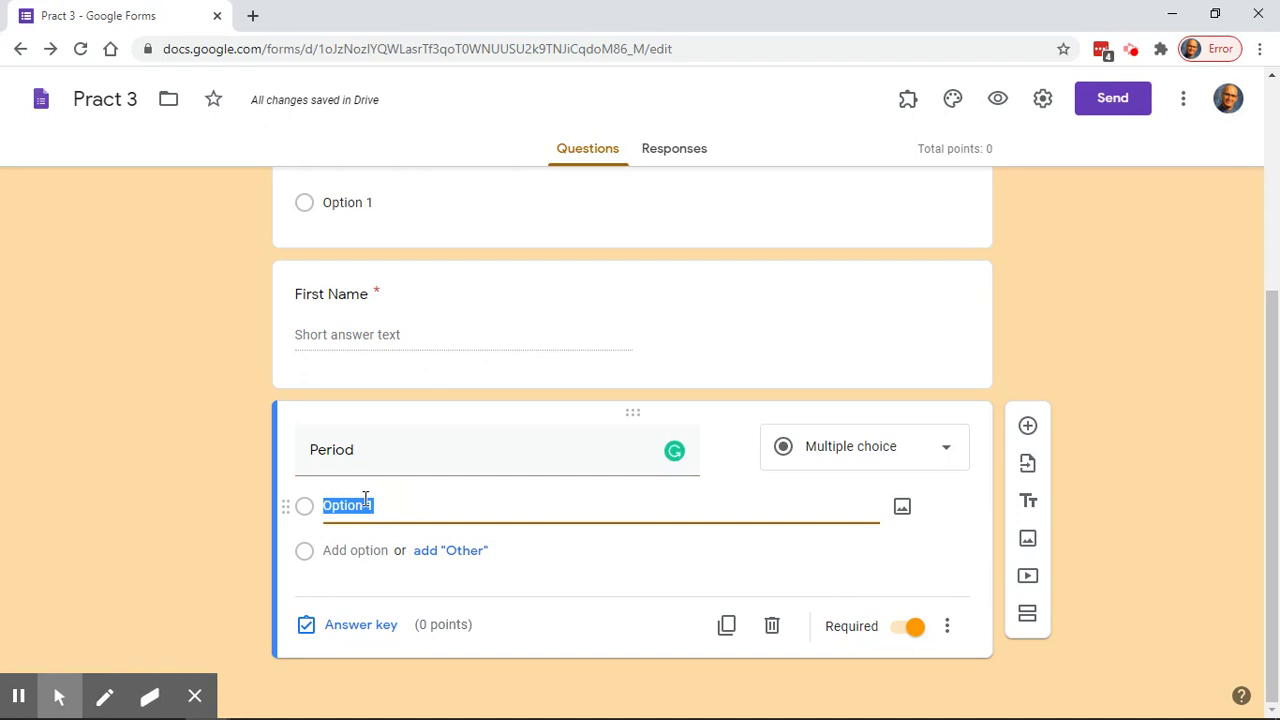
# Enter '1' as the first choice of the Period question
pyautogui.write('1')
pyautogui.press('Return')
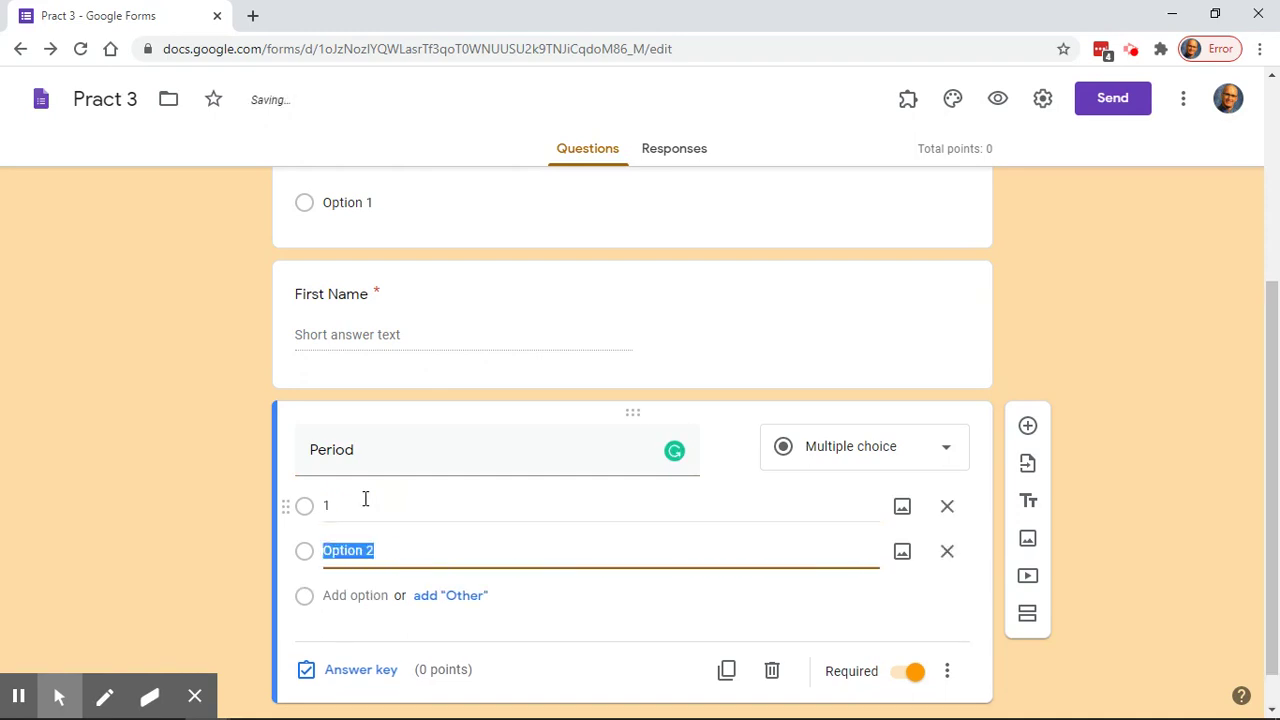
pyautogui.click(366, 504)
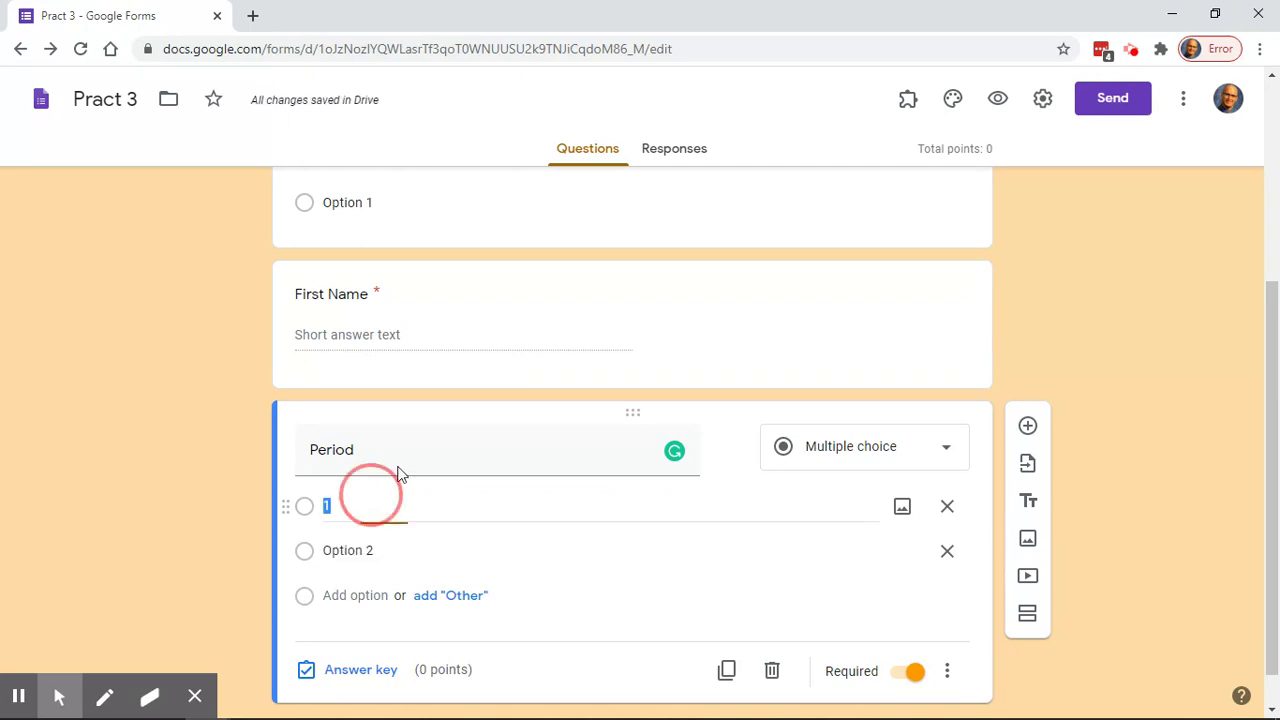
pyautogui.click(434, 442)
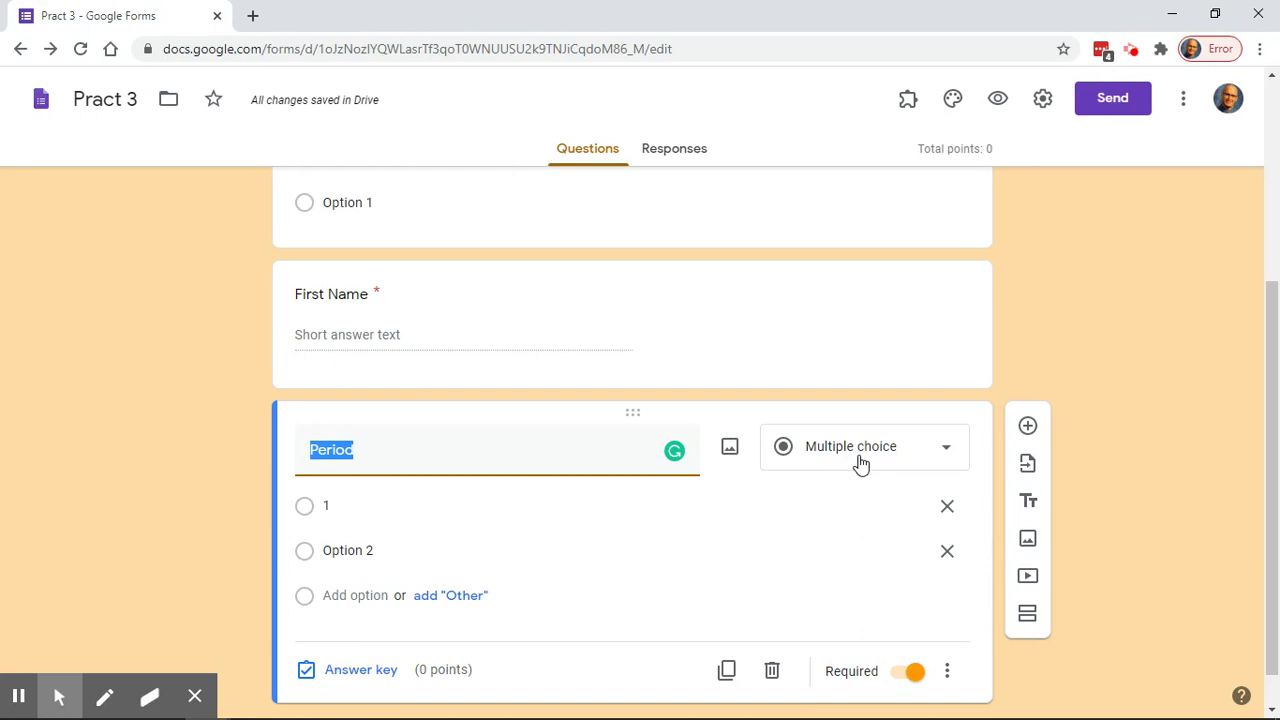
pyautogui.click(437, 291)
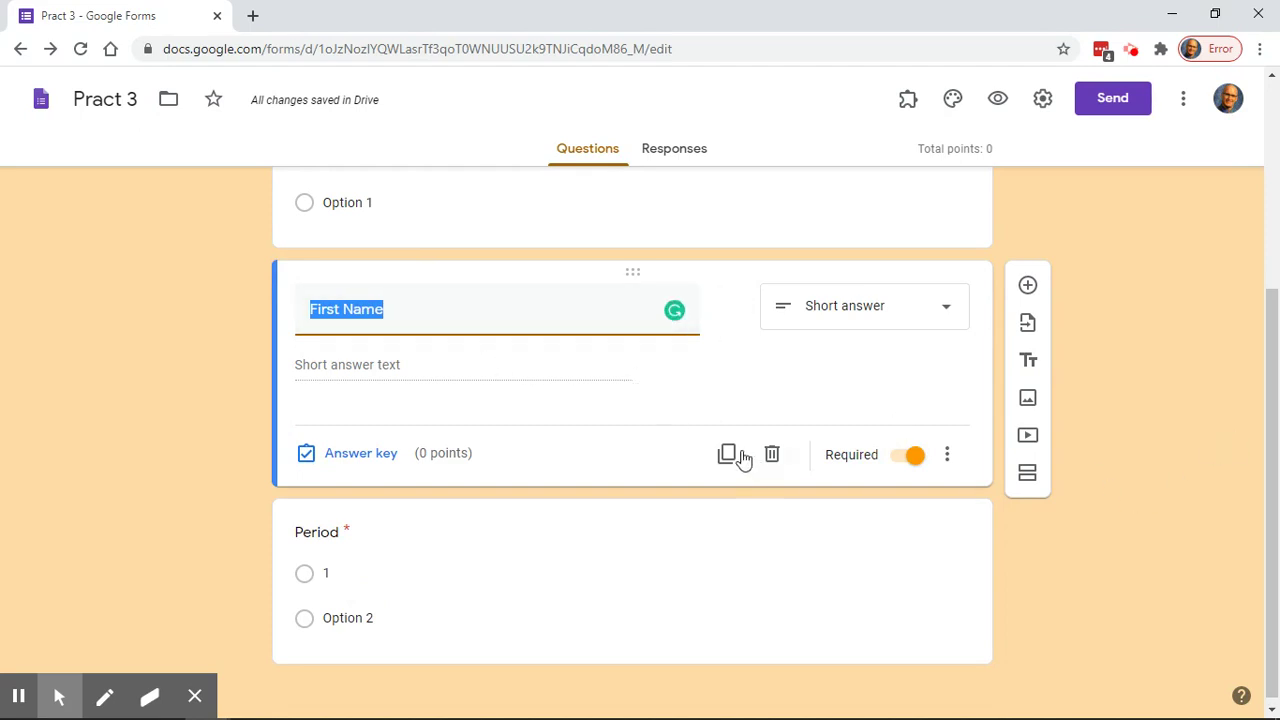
pyautogui.click(449, 523)
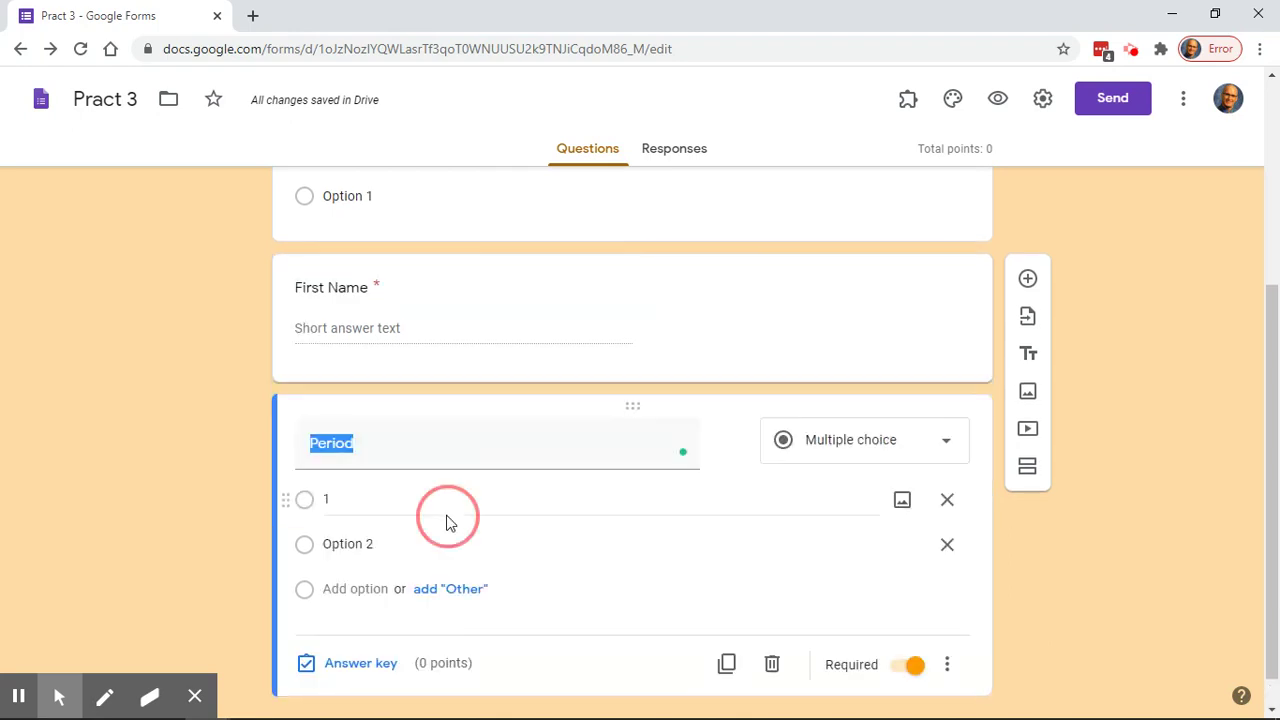
pyautogui.click(401, 494)
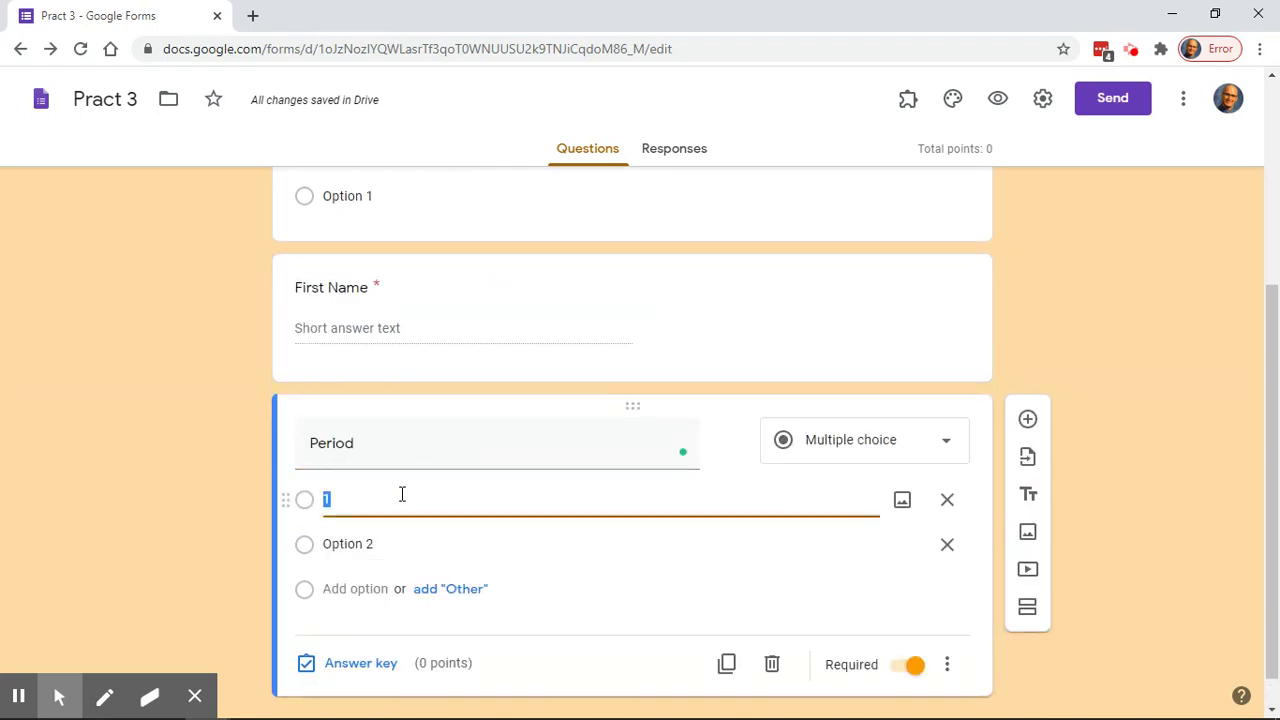
pyautogui.press('Tab')
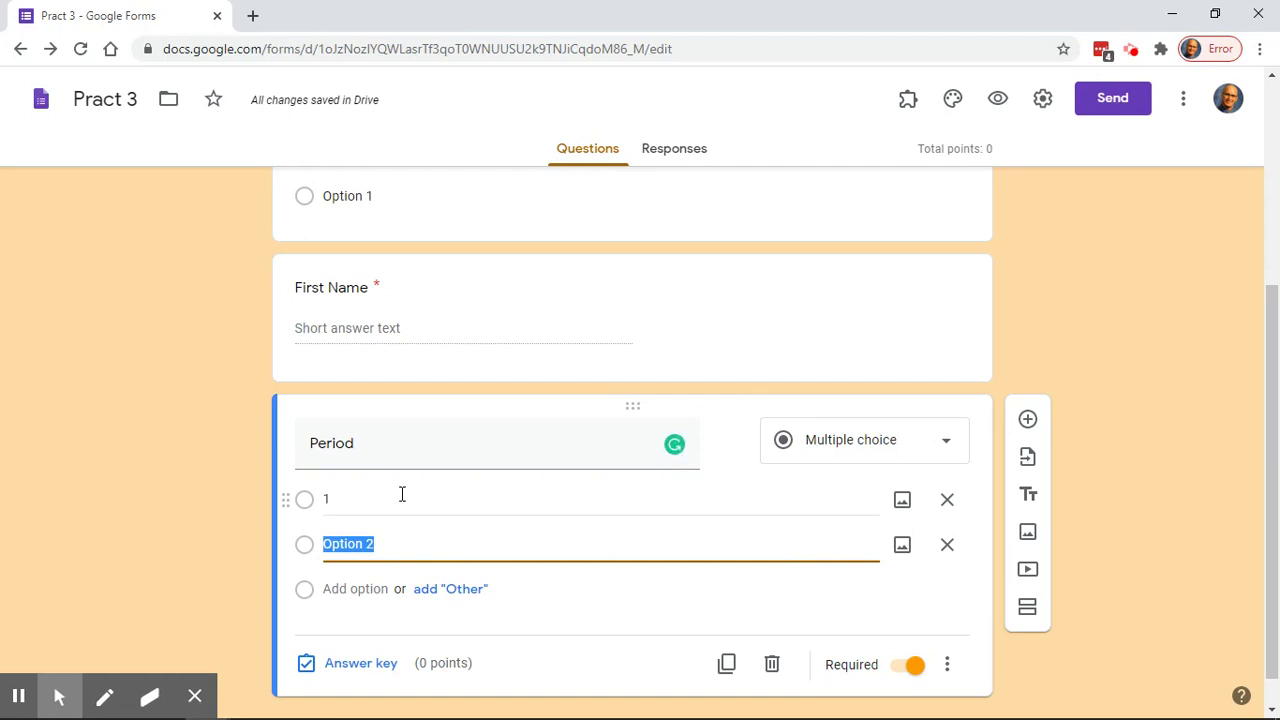
# Add Period choices 2, 3, 4, 5, 6, 7 and 8
pyautogui.write('2')
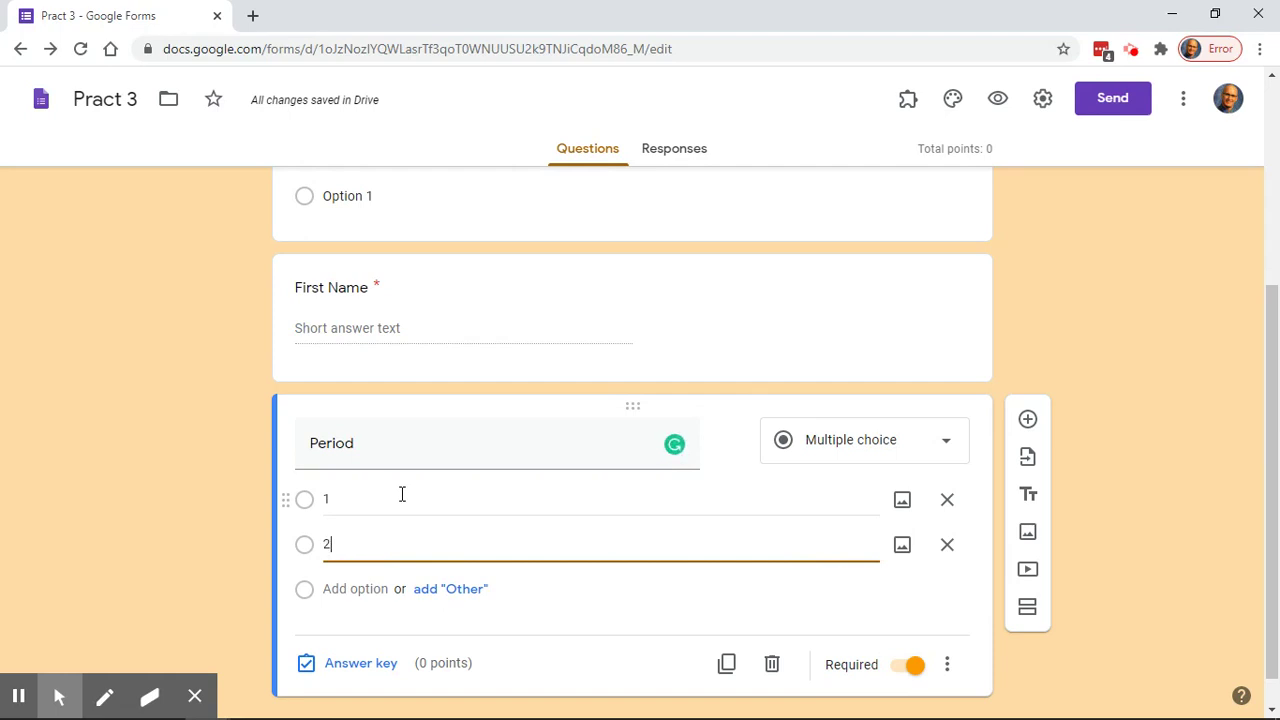
pyautogui.press('Return')
pyautogui.write('3')
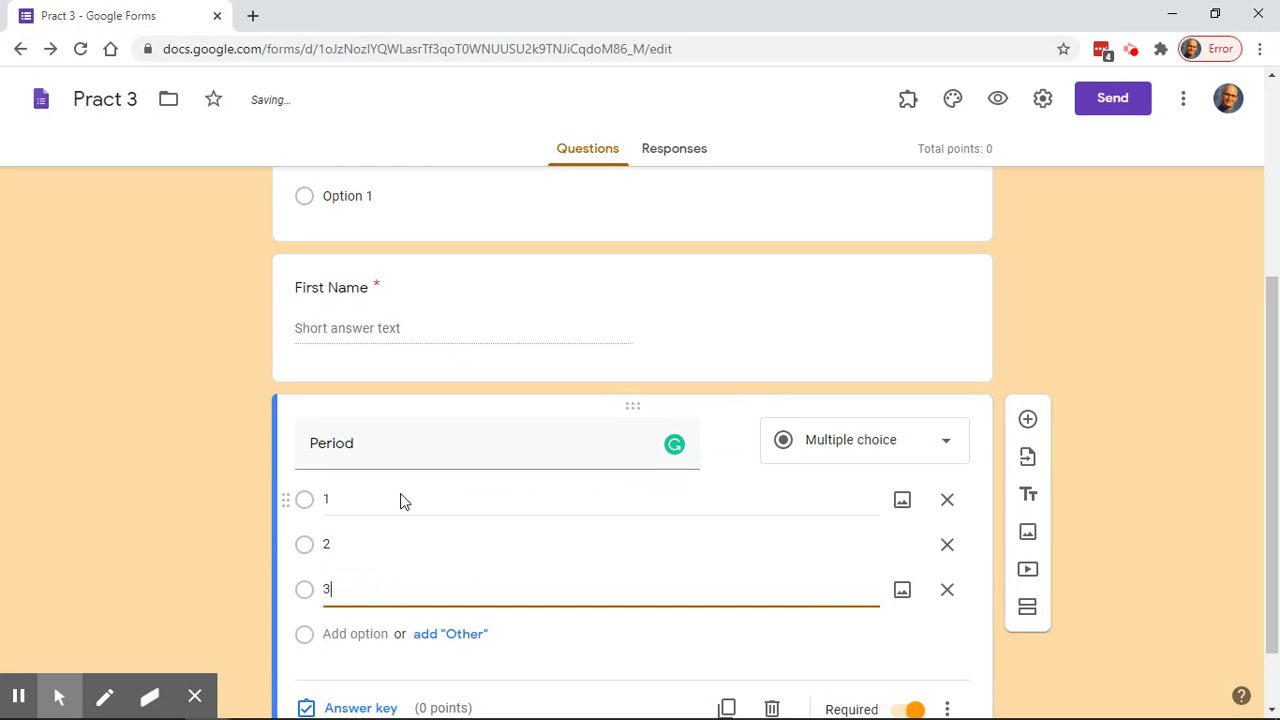
pyautogui.press('Return')
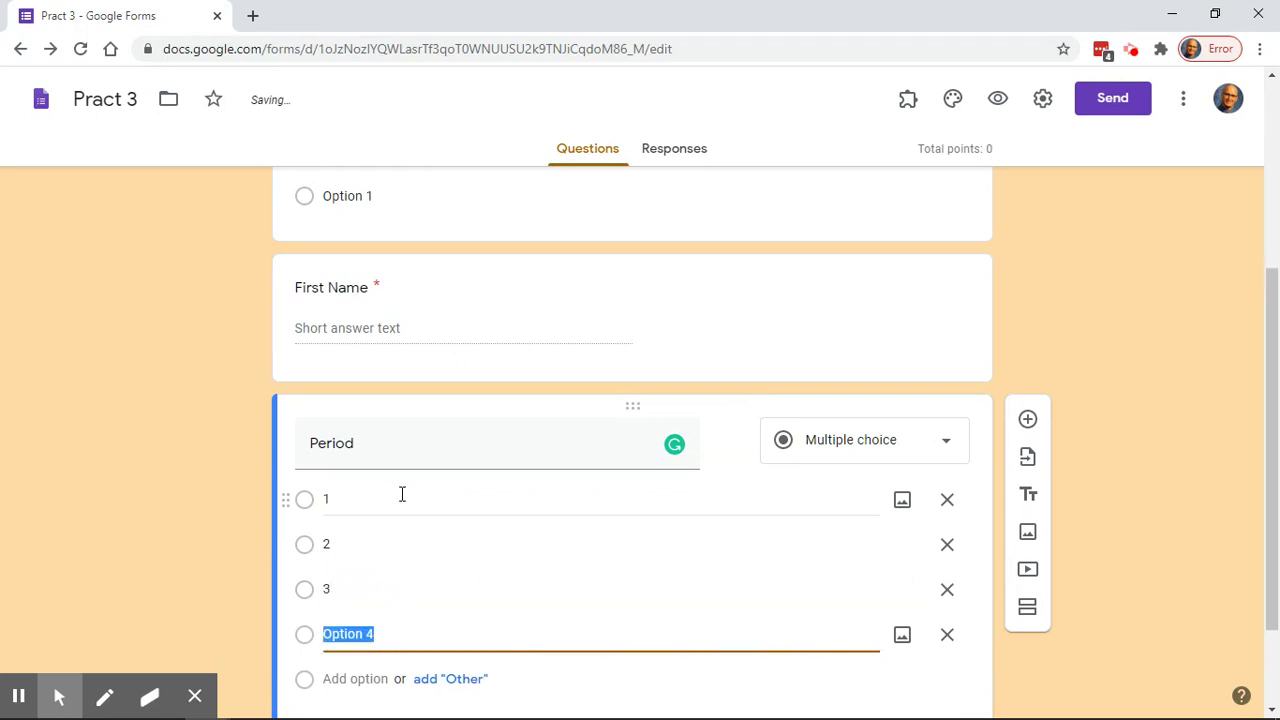
pyautogui.write('4')
pyautogui.press('Return')
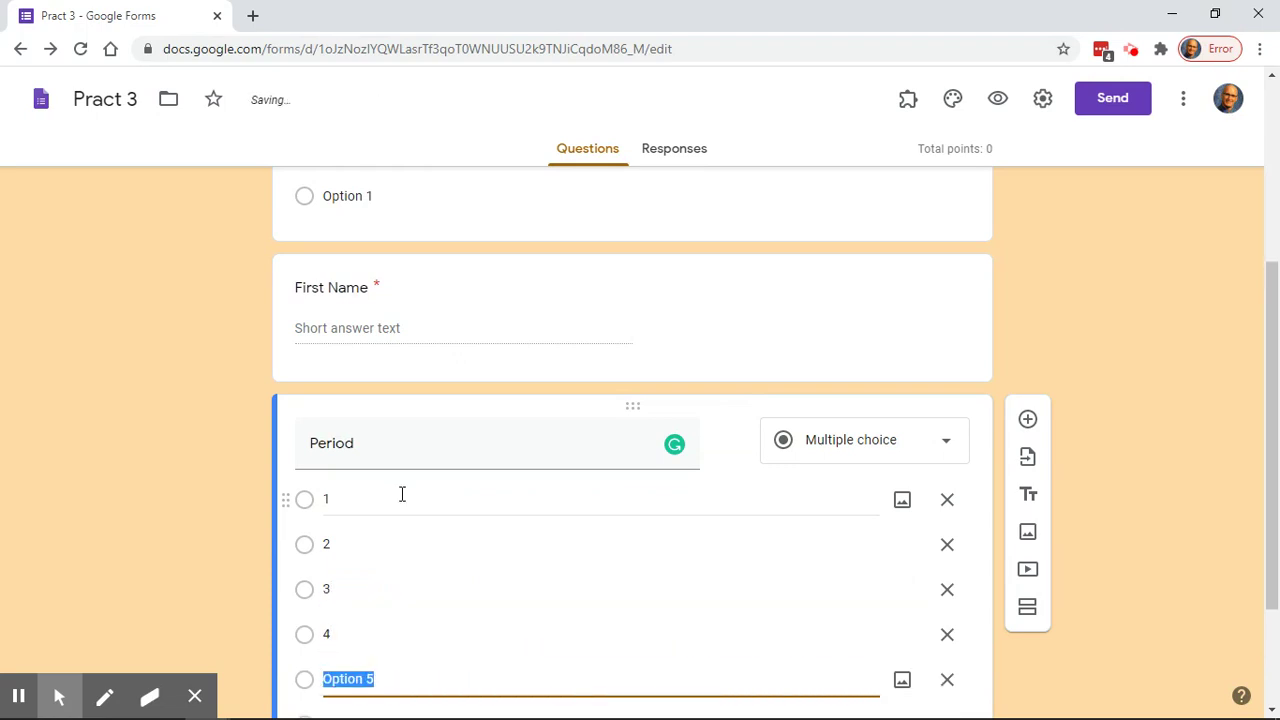
pyautogui.write('5')
pyautogui.press('Return')
pyautogui.write('6')
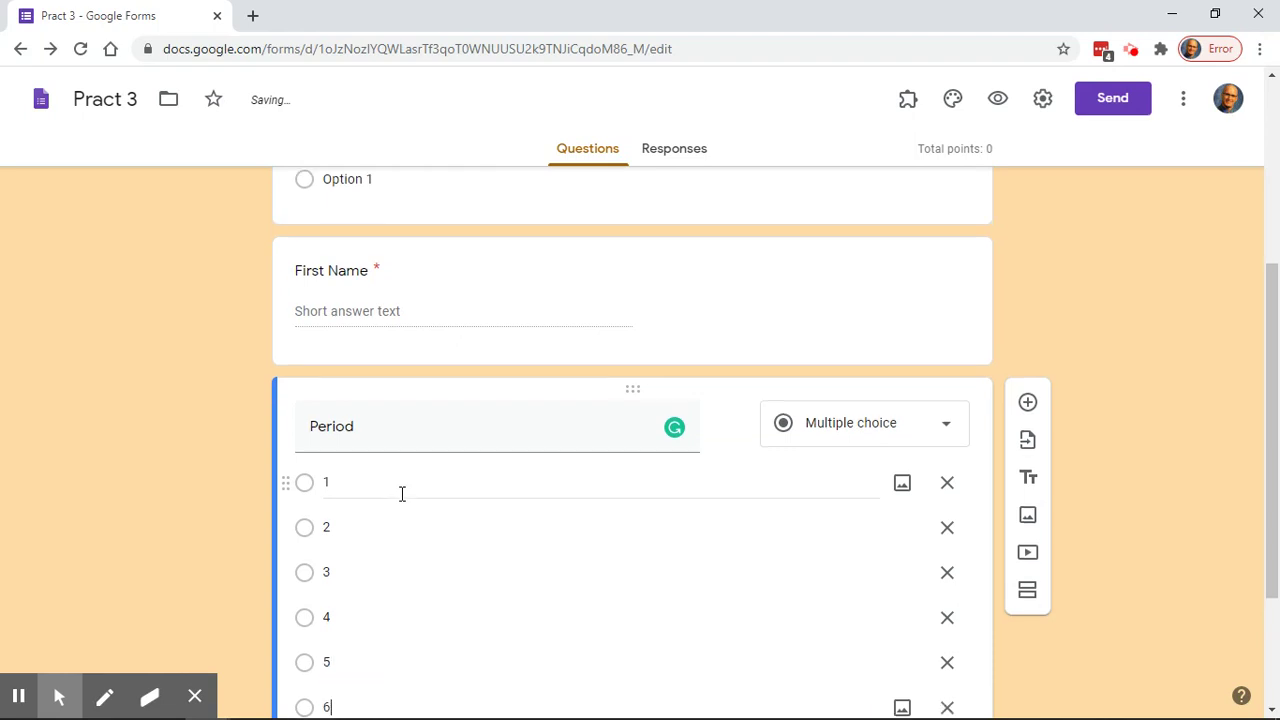
pyautogui.press('Return')
pyautogui.write('7')
pyautogui.press('Return')
pyautogui.write('8')
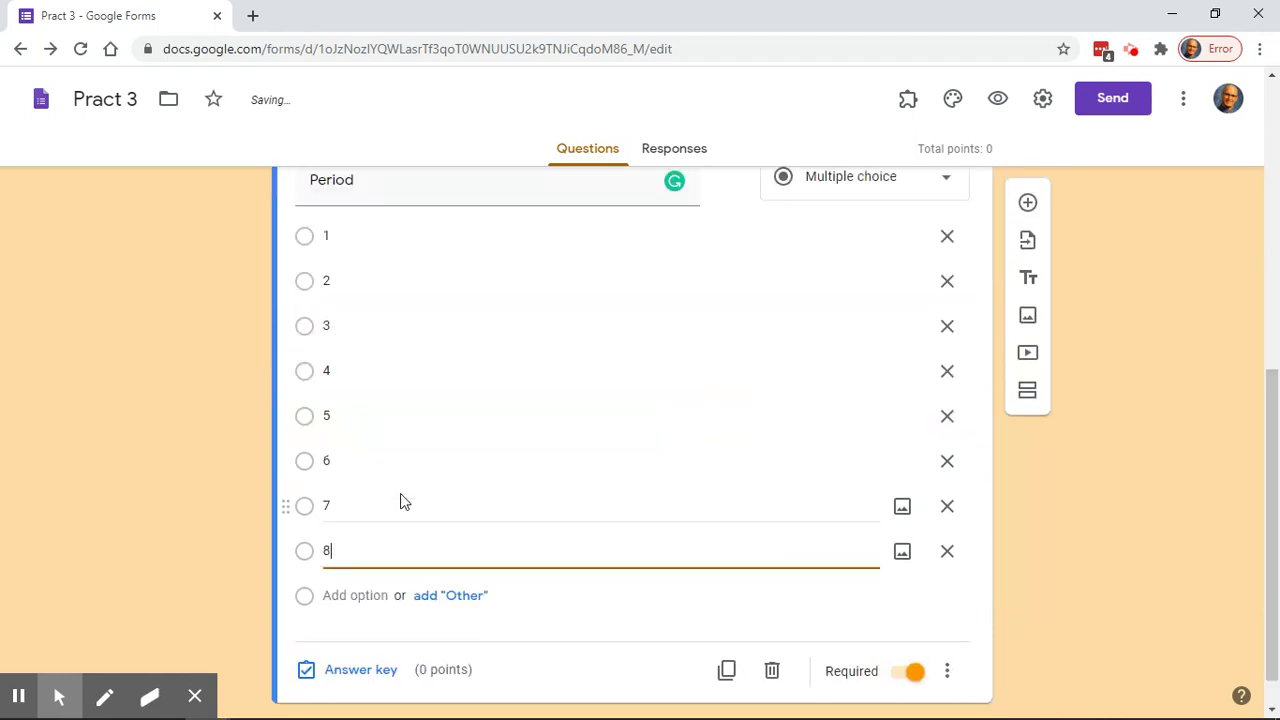
pyautogui.click(1122, 556)
# Change the Period question's type from Multiple choice to Dropdown
pyautogui.scroll(4, 1138, 530)
pyautogui.scroll(-4, 1138, 528)
pyautogui.scroll(2, 1110, 505)
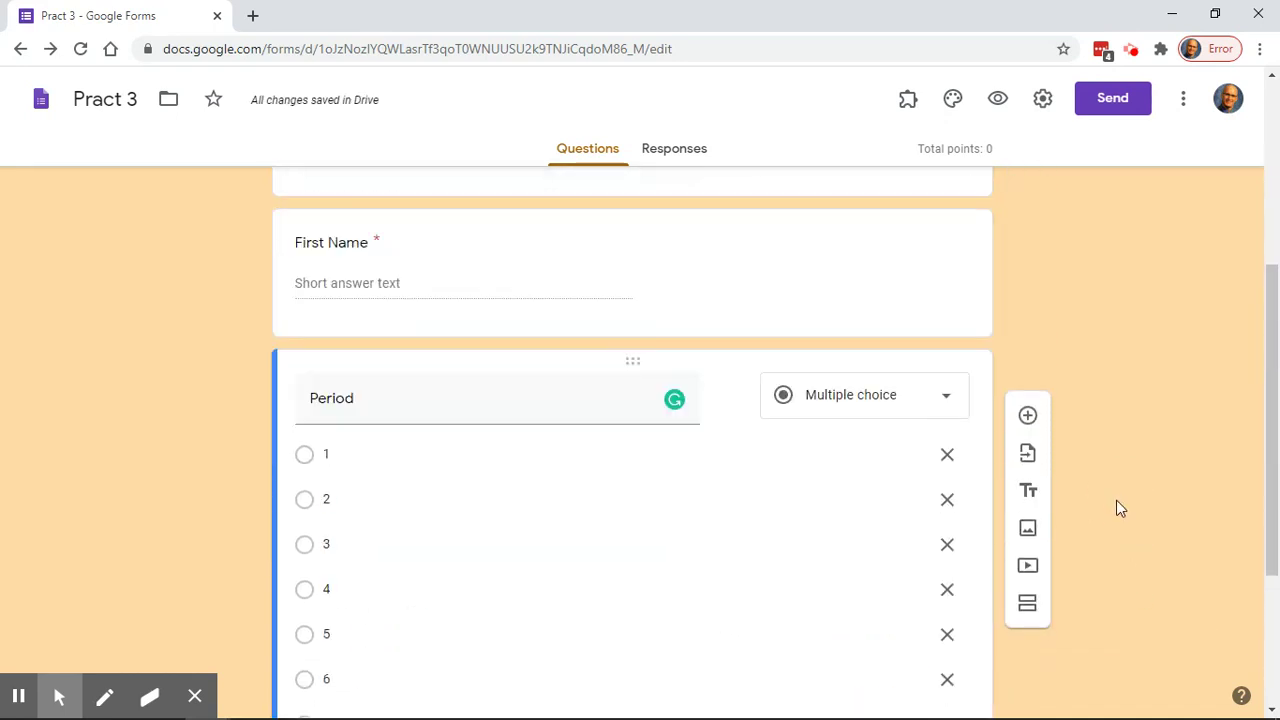
pyautogui.click(940, 400)
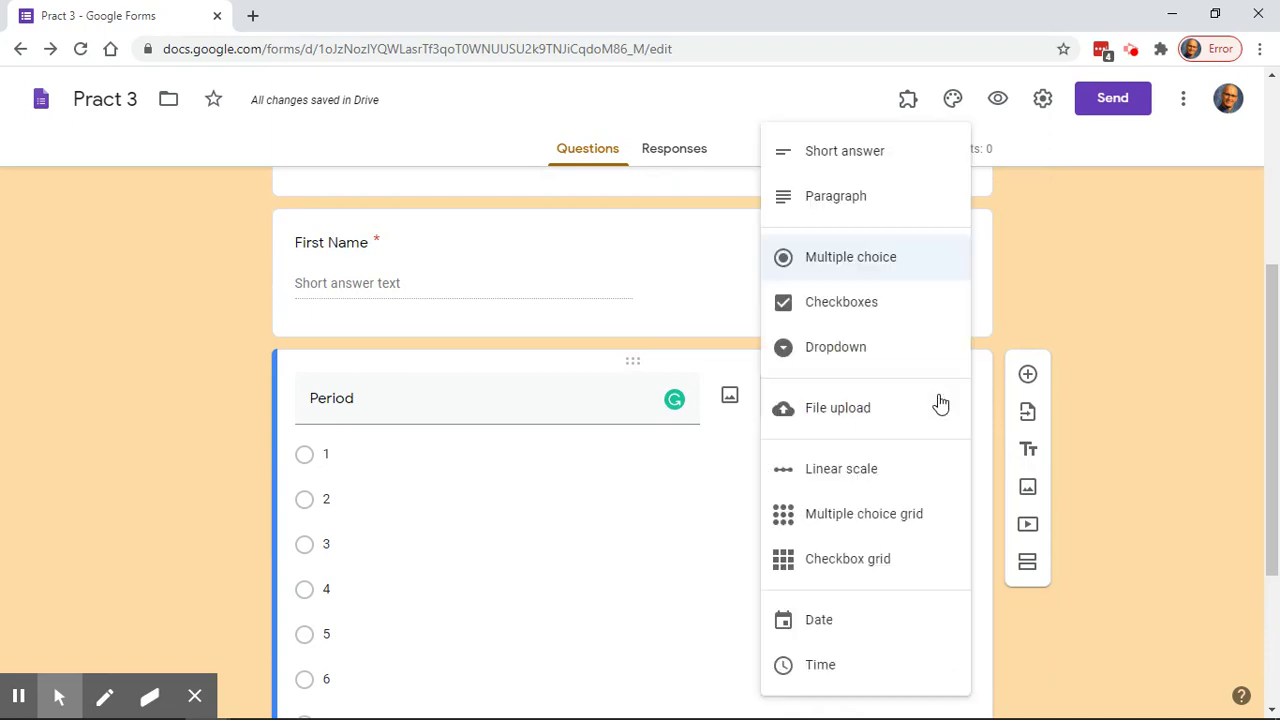
pyautogui.click(902, 368)
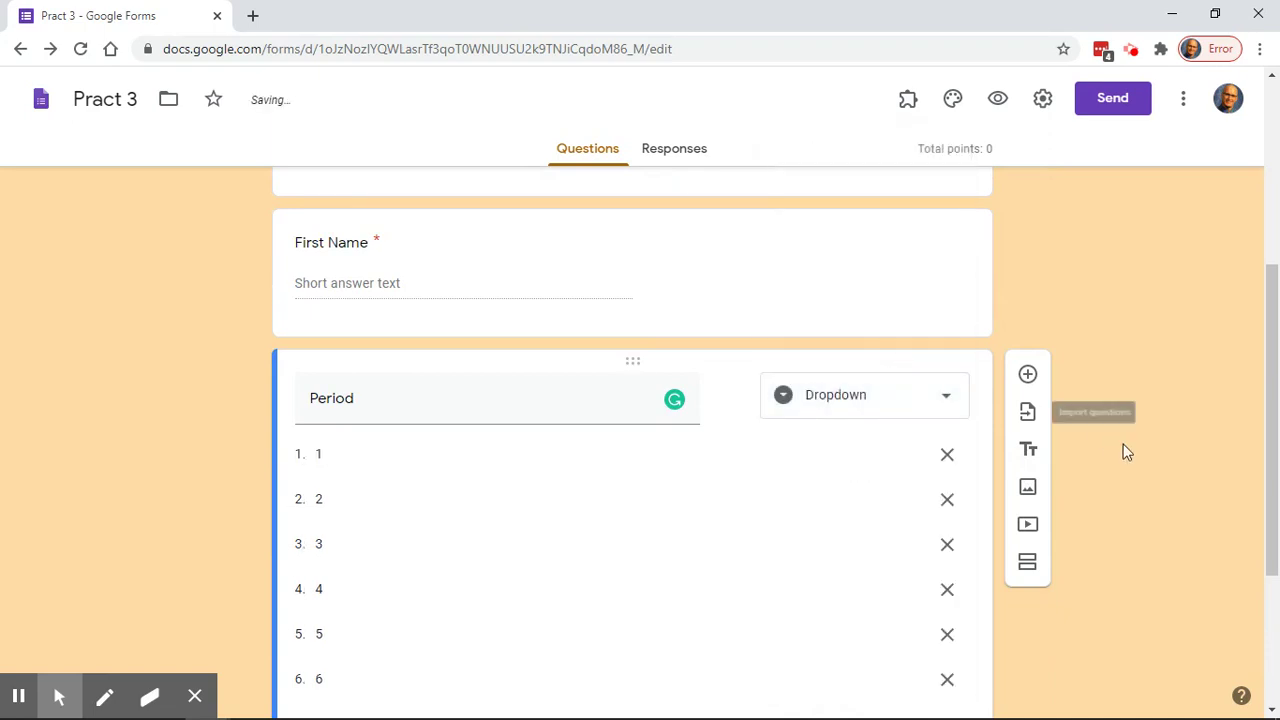
pyautogui.scroll(-3, 1200, 431)
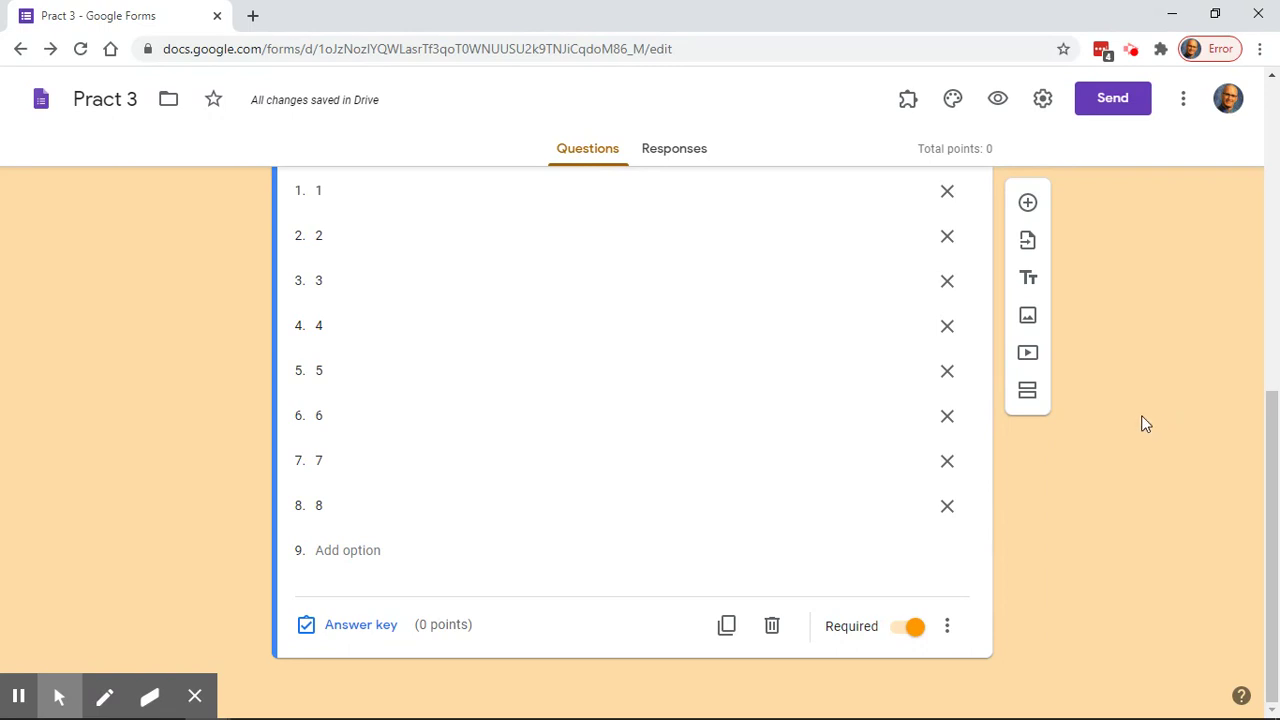
# Insert a new section after Period and title it 'The Assessment'
pyautogui.click(1026, 393)
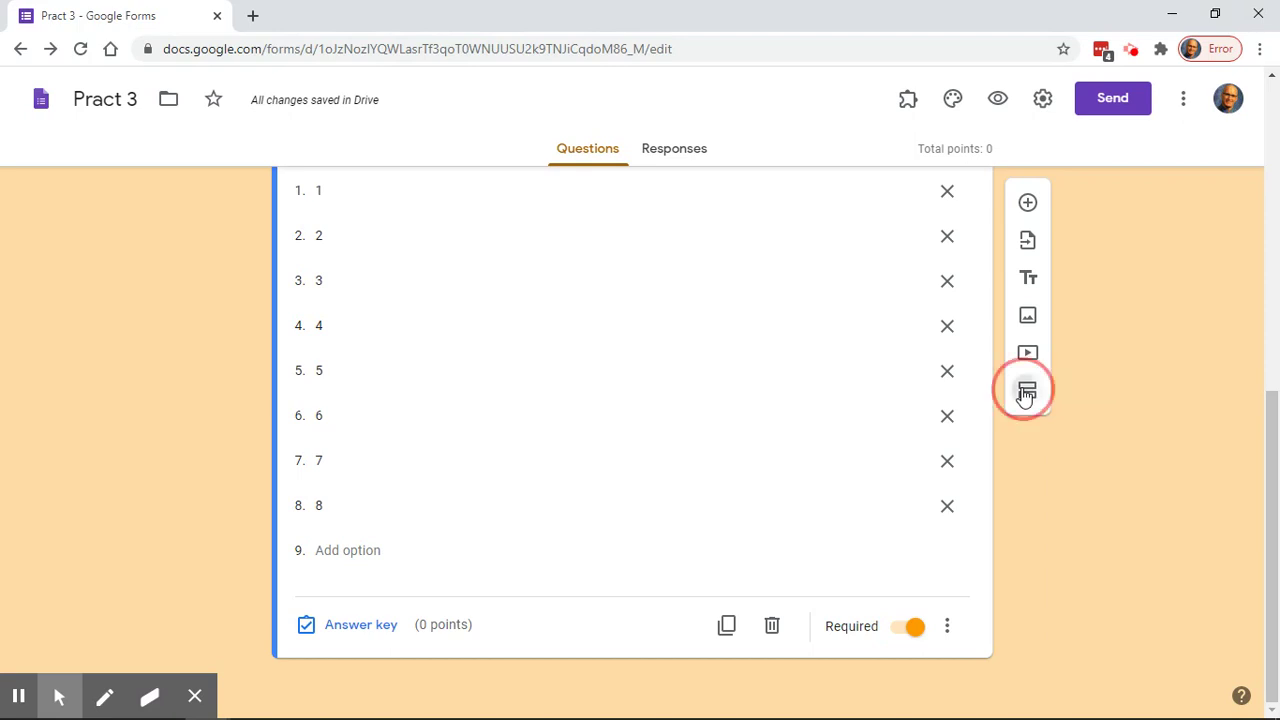
pyautogui.scroll(10, 794, 514)
pyautogui.scroll(-4, 576, 594)
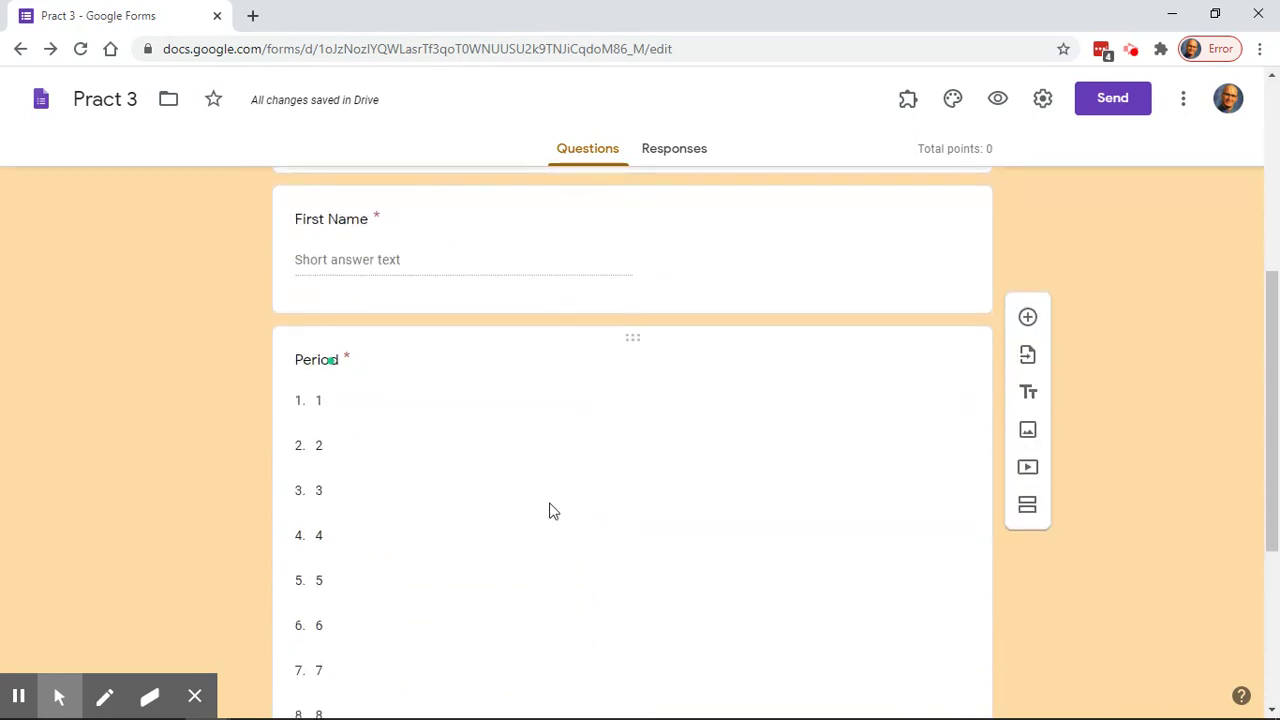
pyautogui.scroll(2, 552, 508)
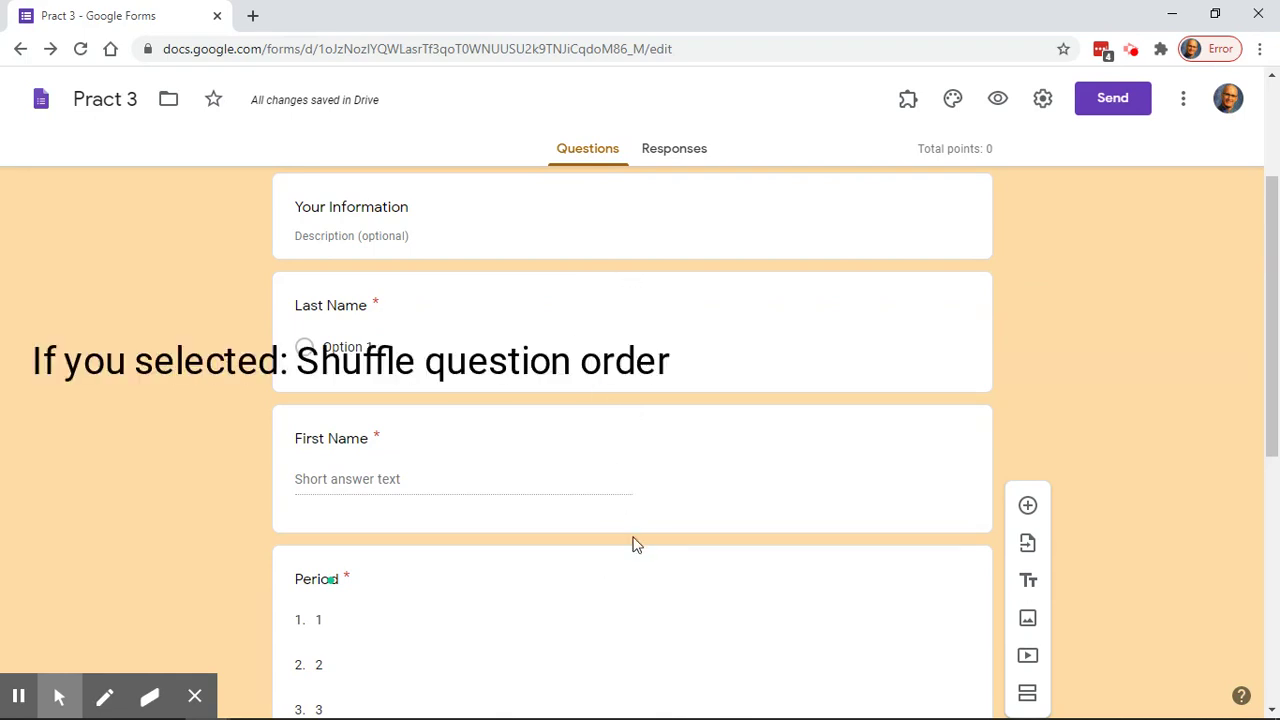
pyautogui.scroll(-5, 632, 545)
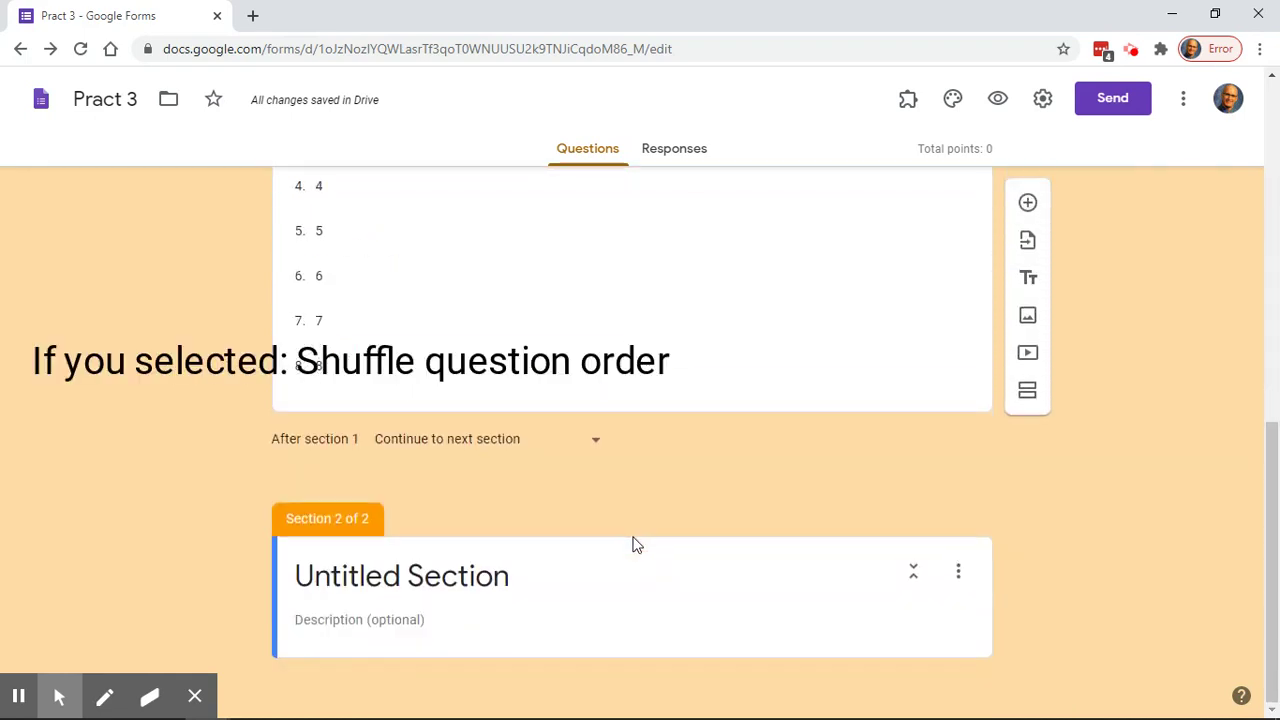
pyautogui.click(549, 588)
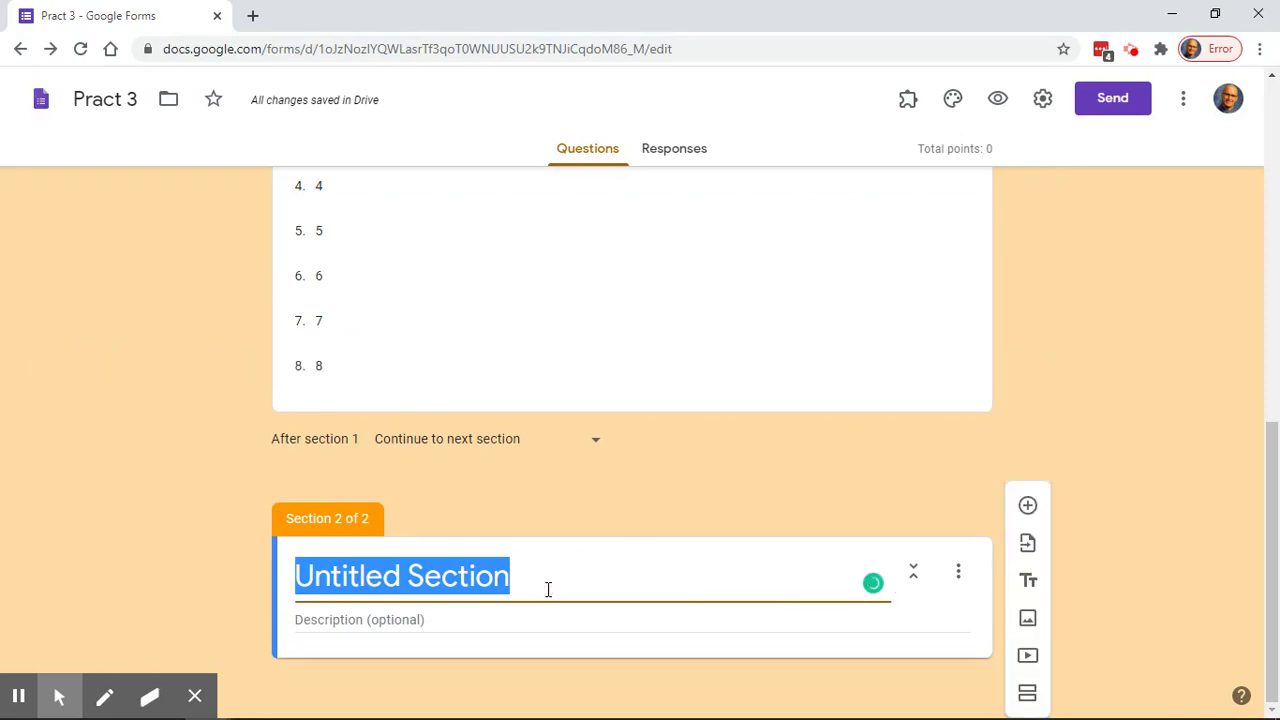
pyautogui.write('Th')
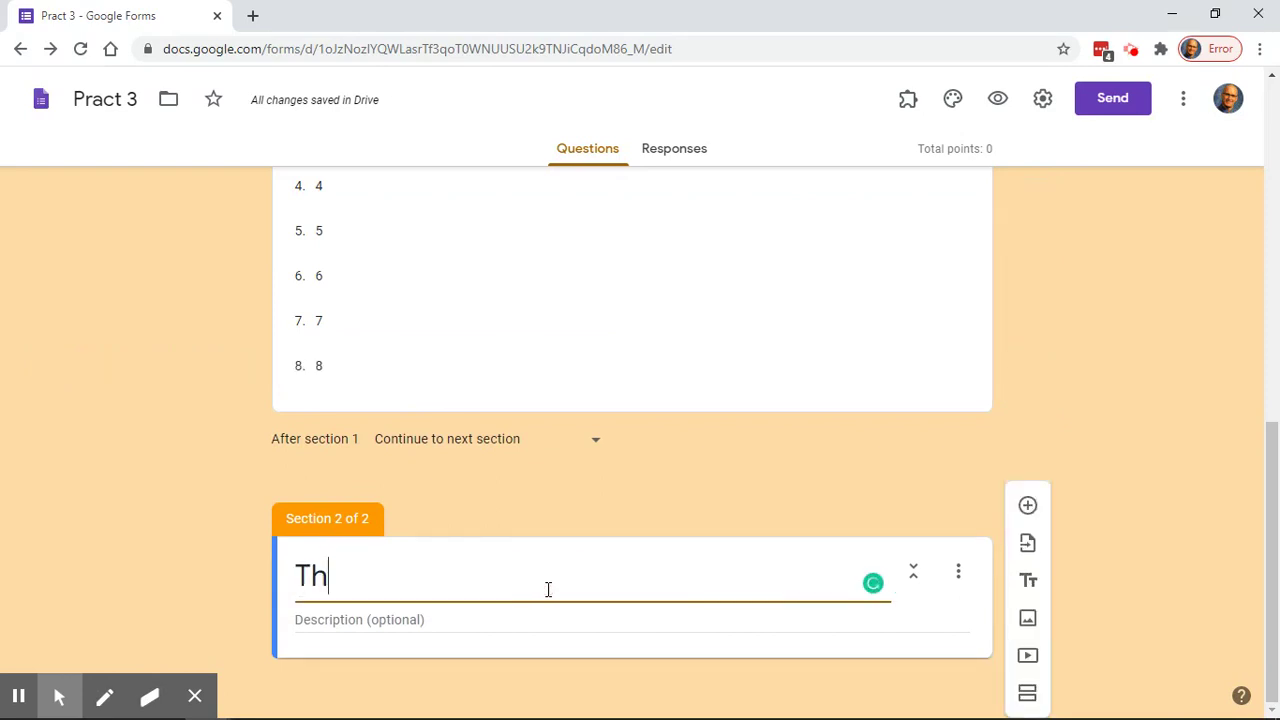
pyautogui.write('e Ass')
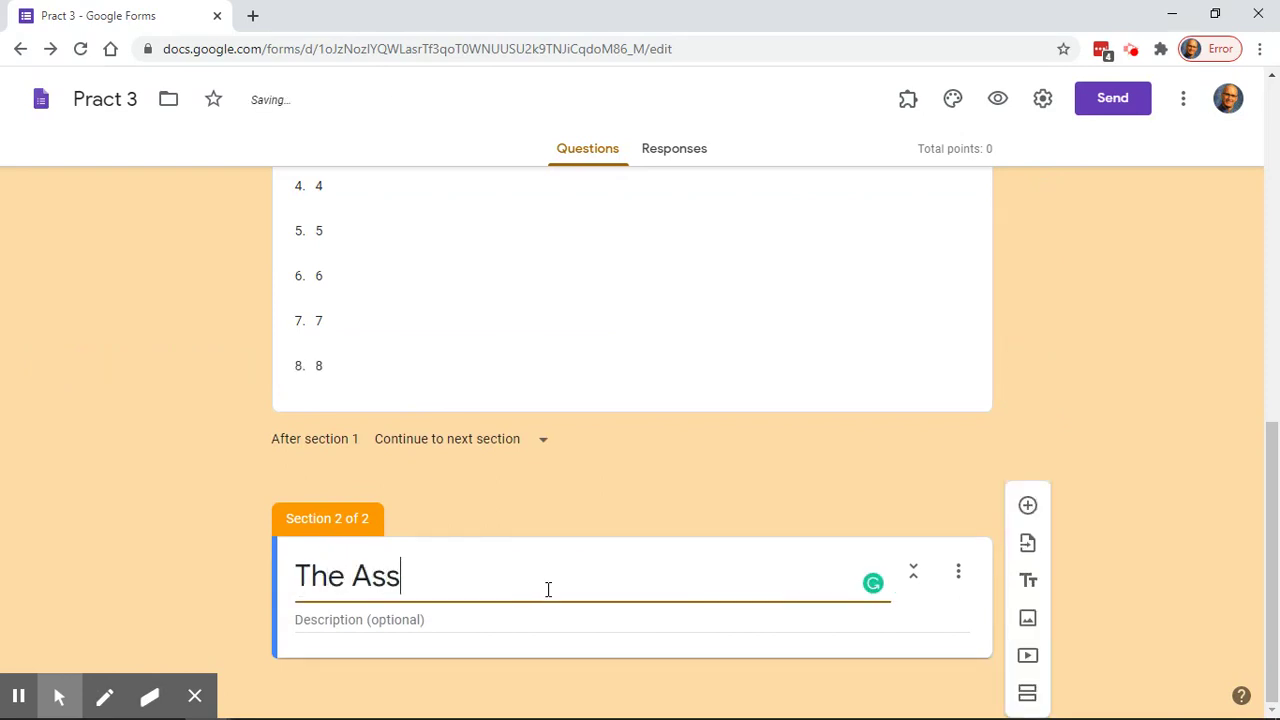
pyautogui.write('essment')
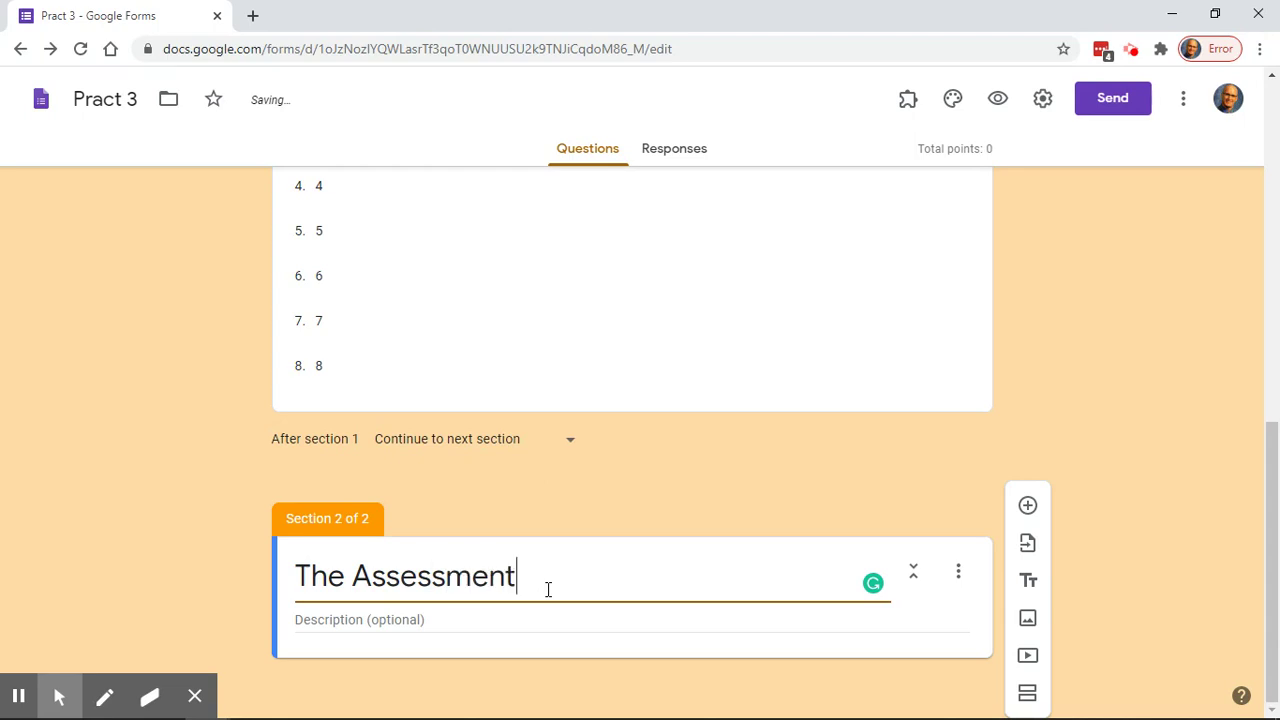
pyautogui.click(1027, 506)
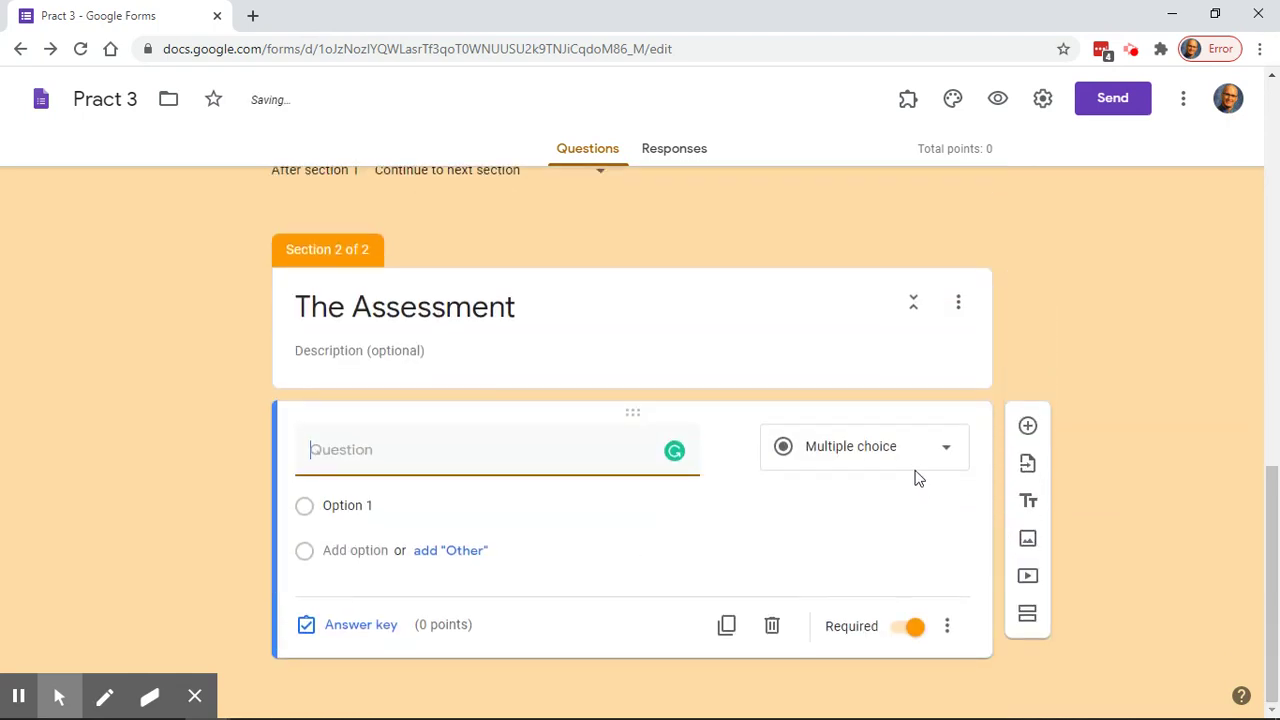
# Keep Multiple choice as the new question's type
pyautogui.click(914, 452)
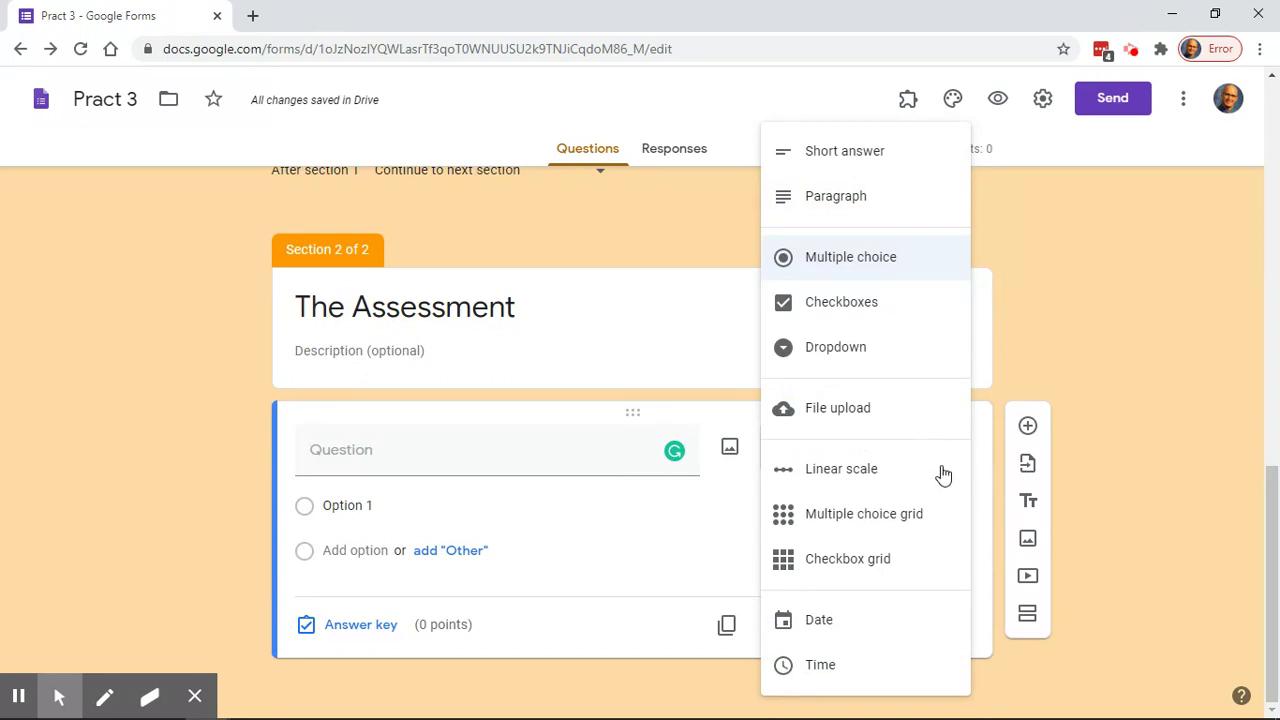
pyautogui.click(1049, 289)
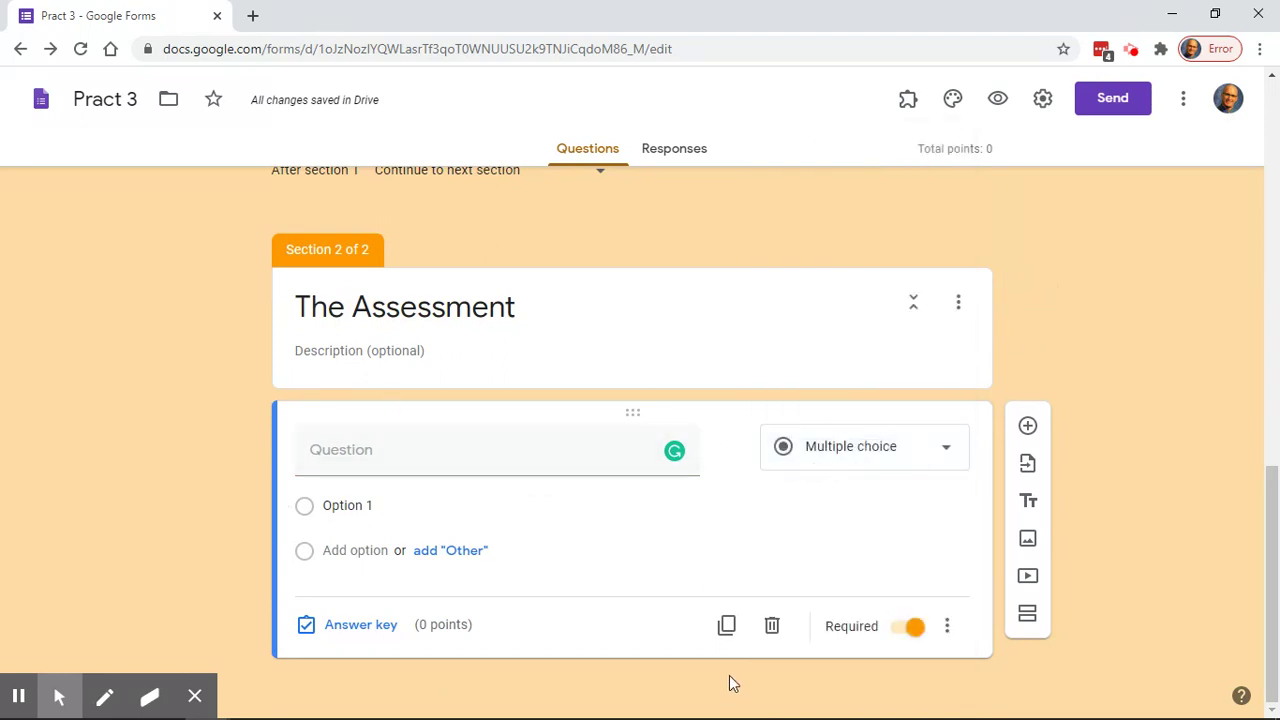
pyautogui.click(947, 456)
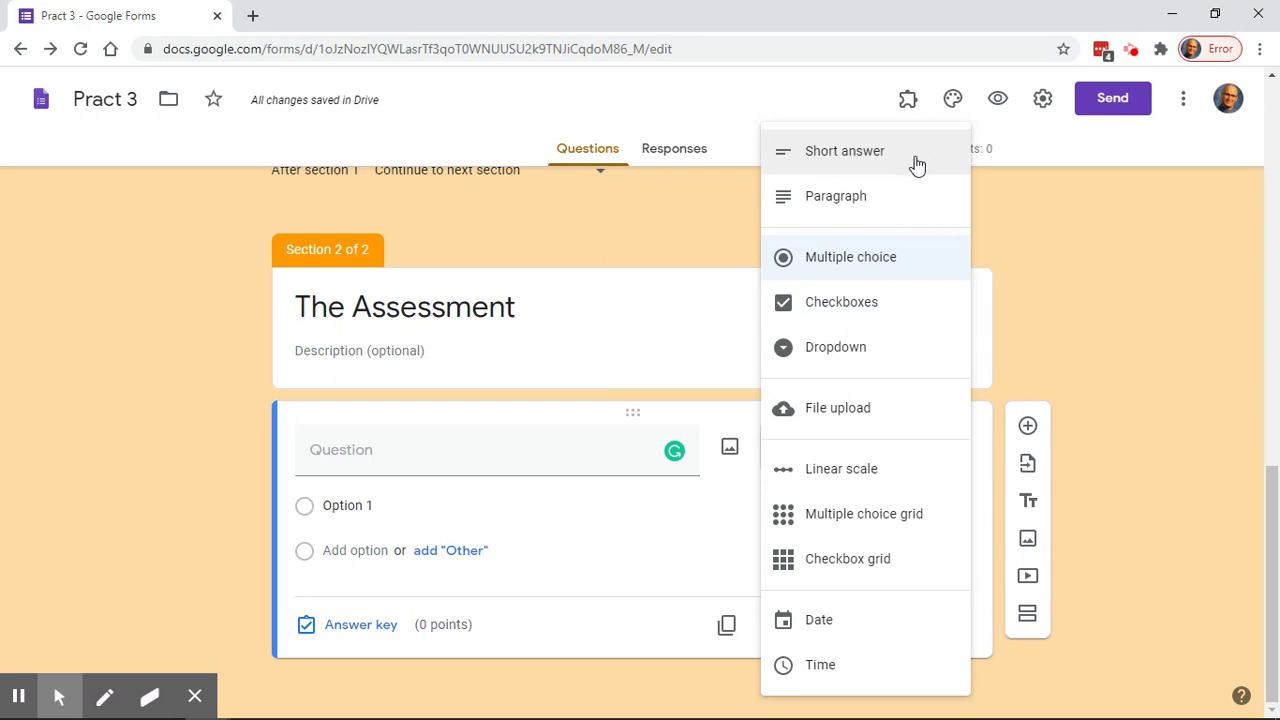
pyautogui.click(888, 262)
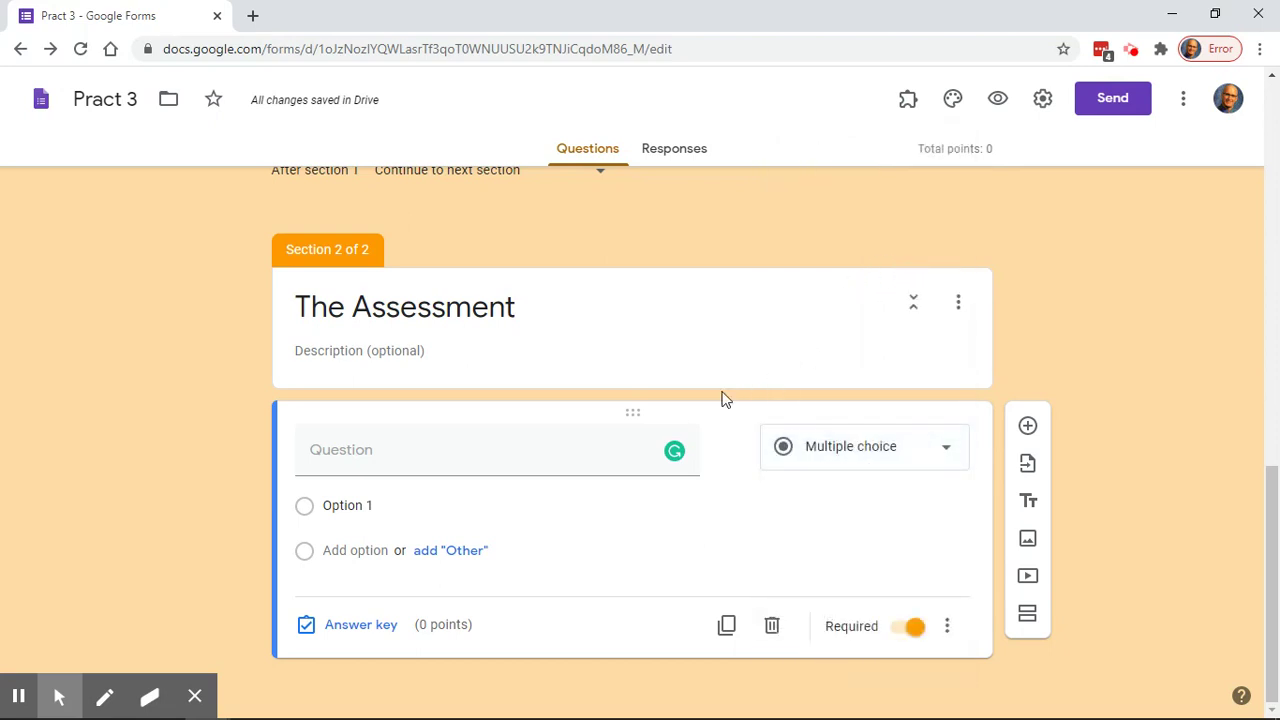
# Title the question 'What color was Riding Hood's jacket?', correcting the 'color' typo
pyautogui.click(515, 458)
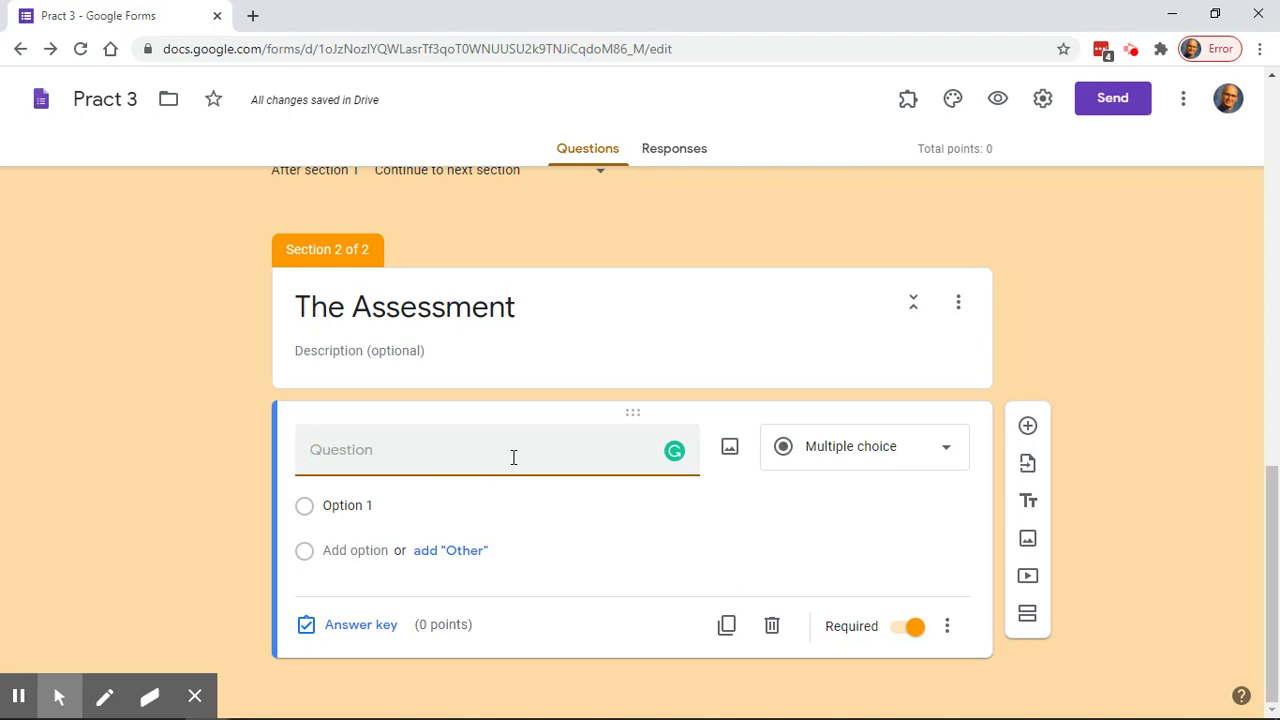
pyautogui.write('What was Riding')
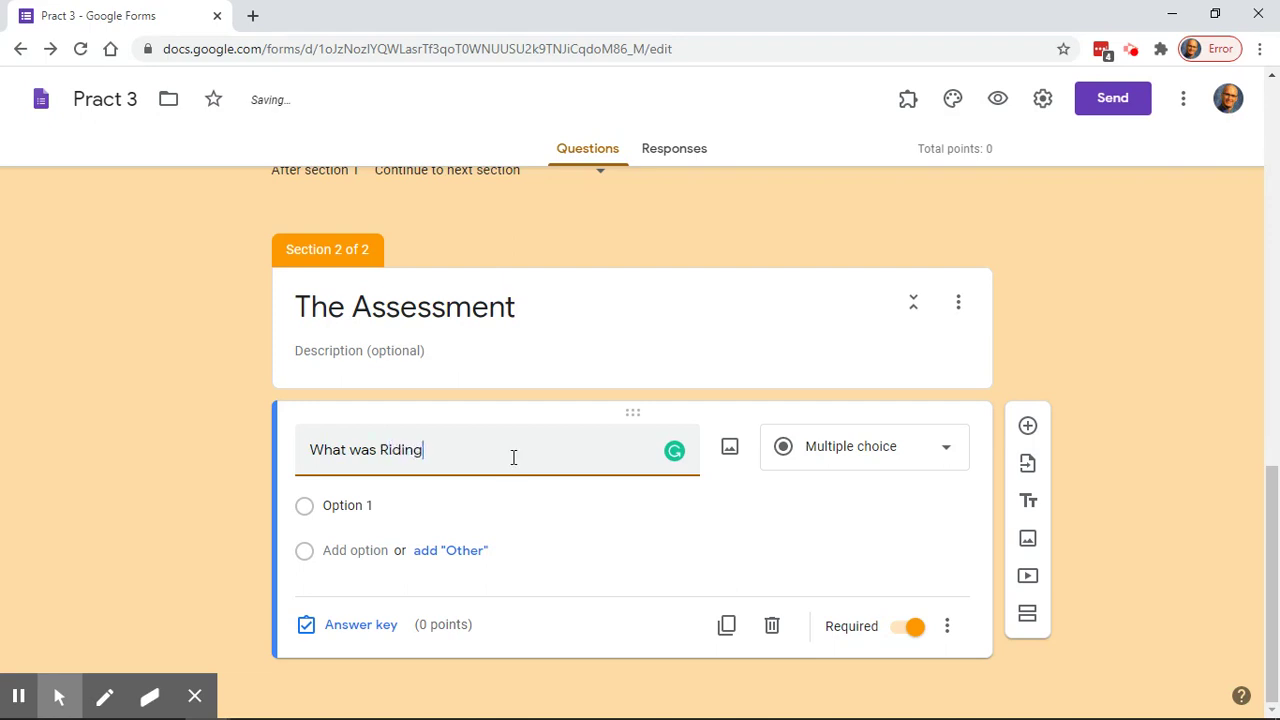
pyautogui.write(" Hood's")
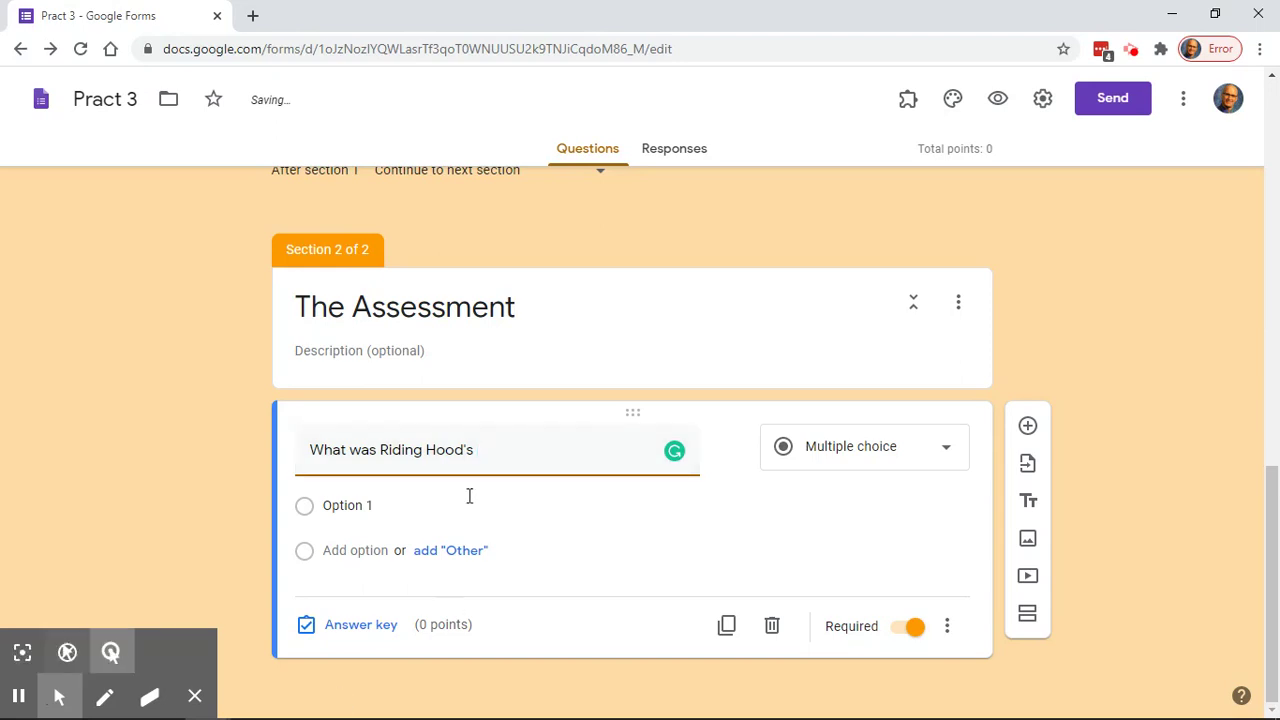
pyautogui.click(351, 451)
pyautogui.write('ro')
pyautogui.write('lr')
pyautogui.press('BackSpace')
pyautogui.write('or')
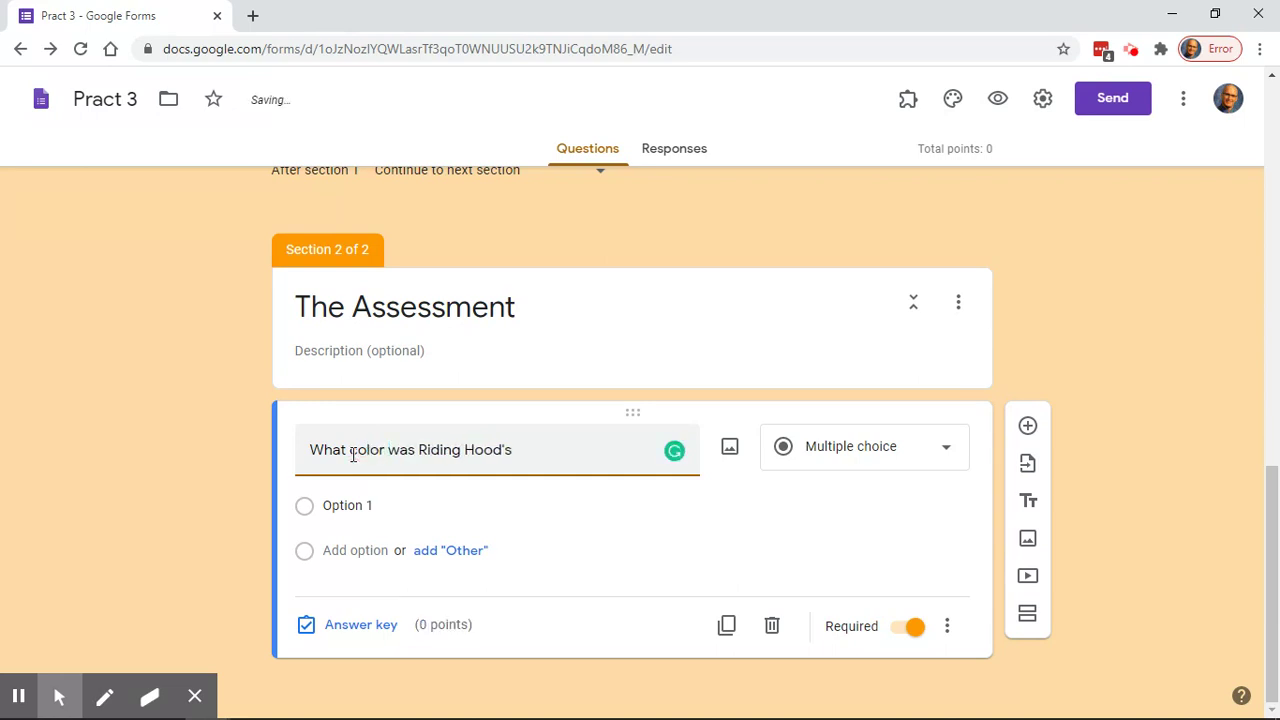
pyautogui.tripleClick(539, 453)
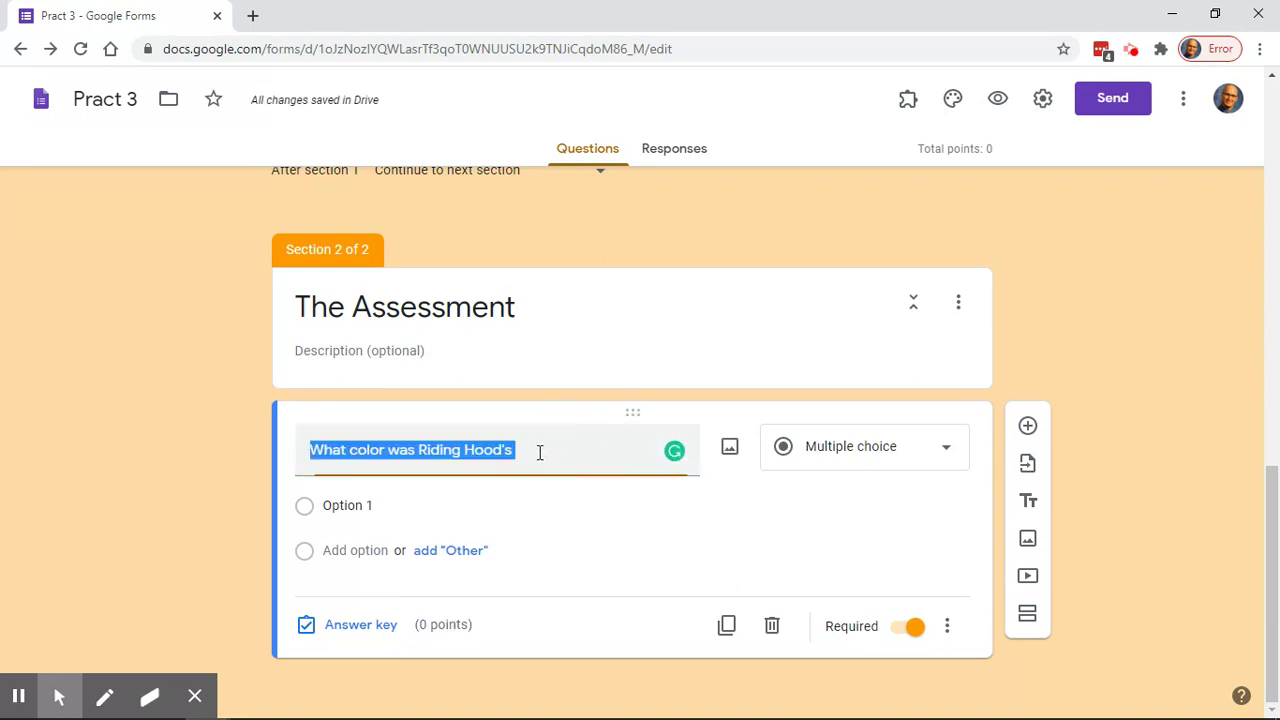
pyautogui.click(526, 452)
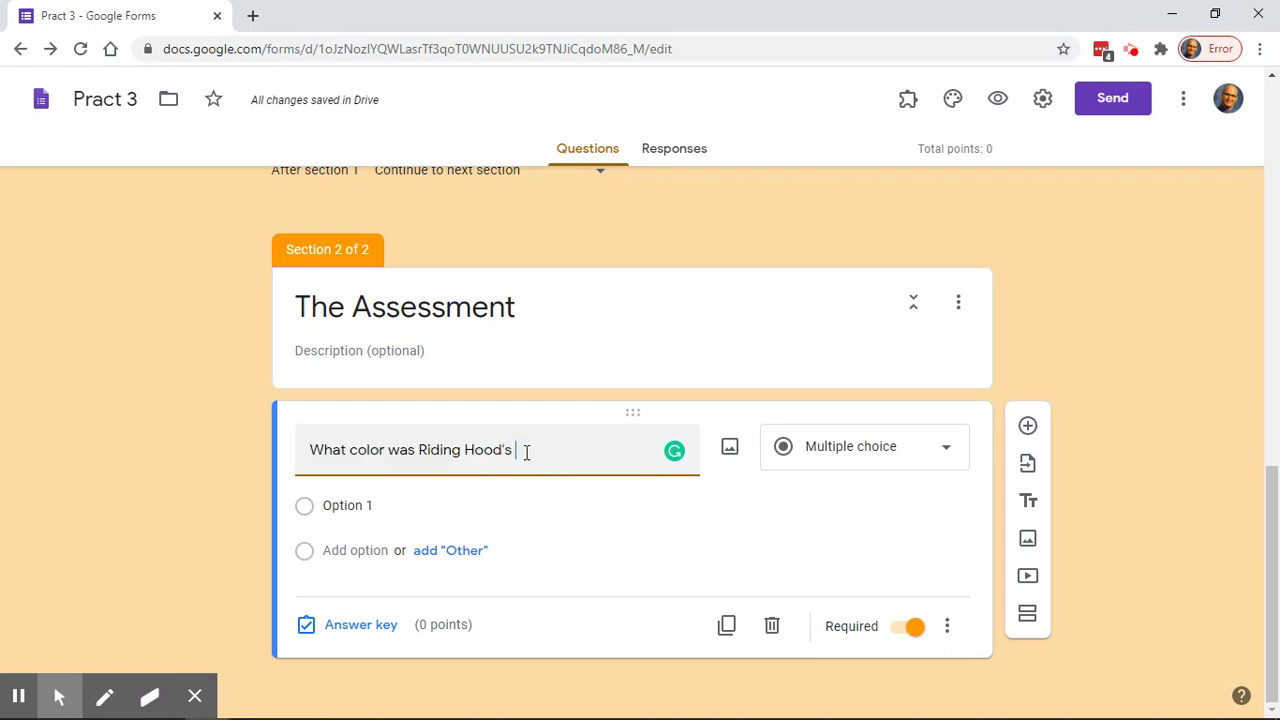
pyautogui.write('jacket?')
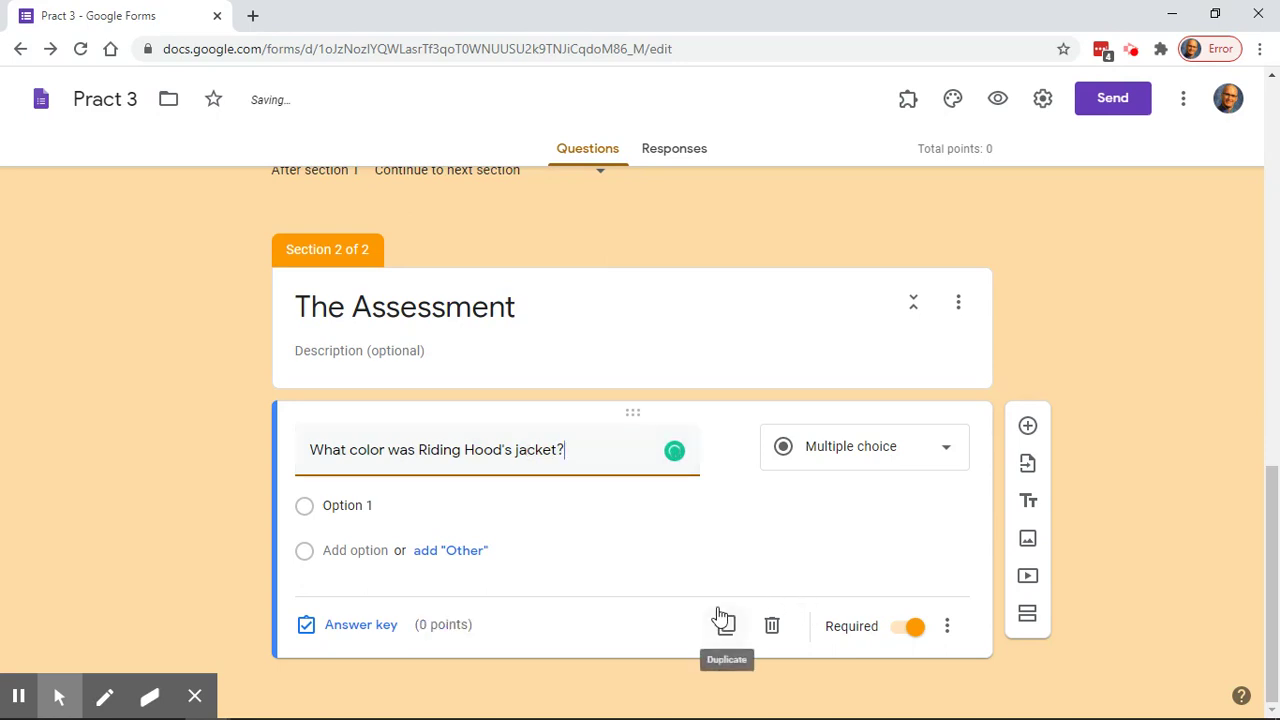
# Enter the answer choices Red, Blue, Green and Black
pyautogui.click(368, 508)
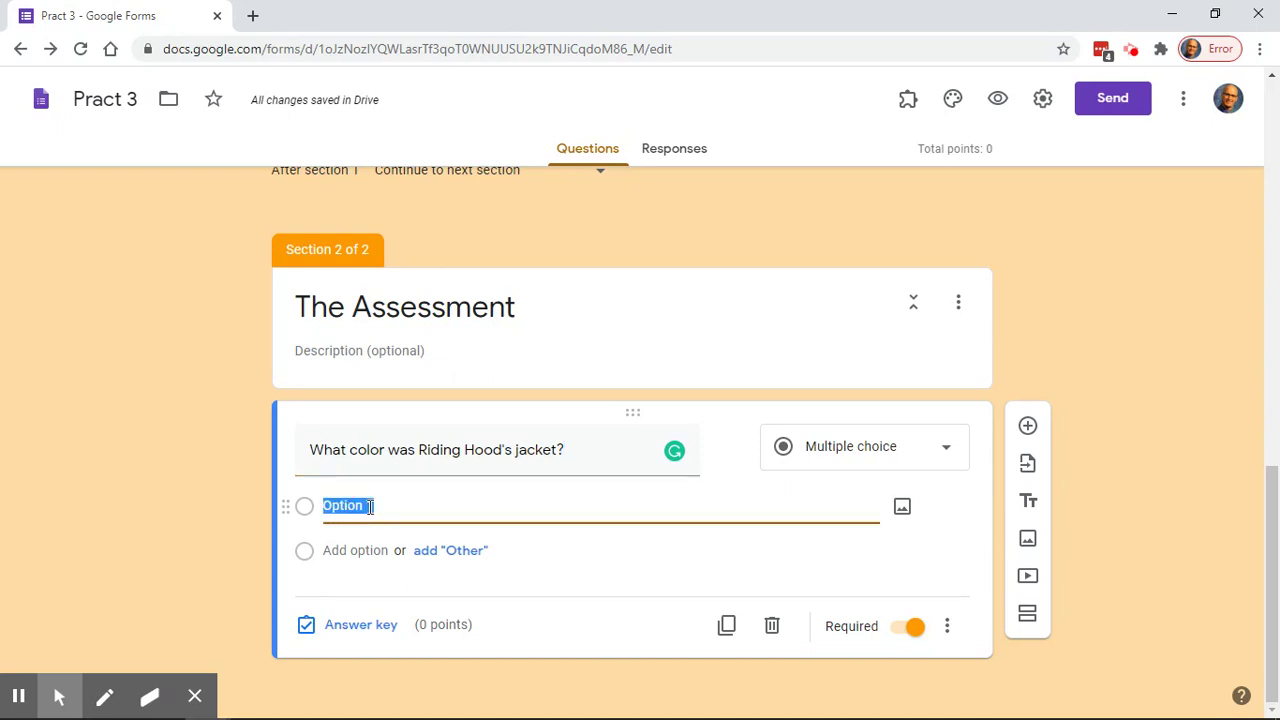
pyautogui.write('Red')
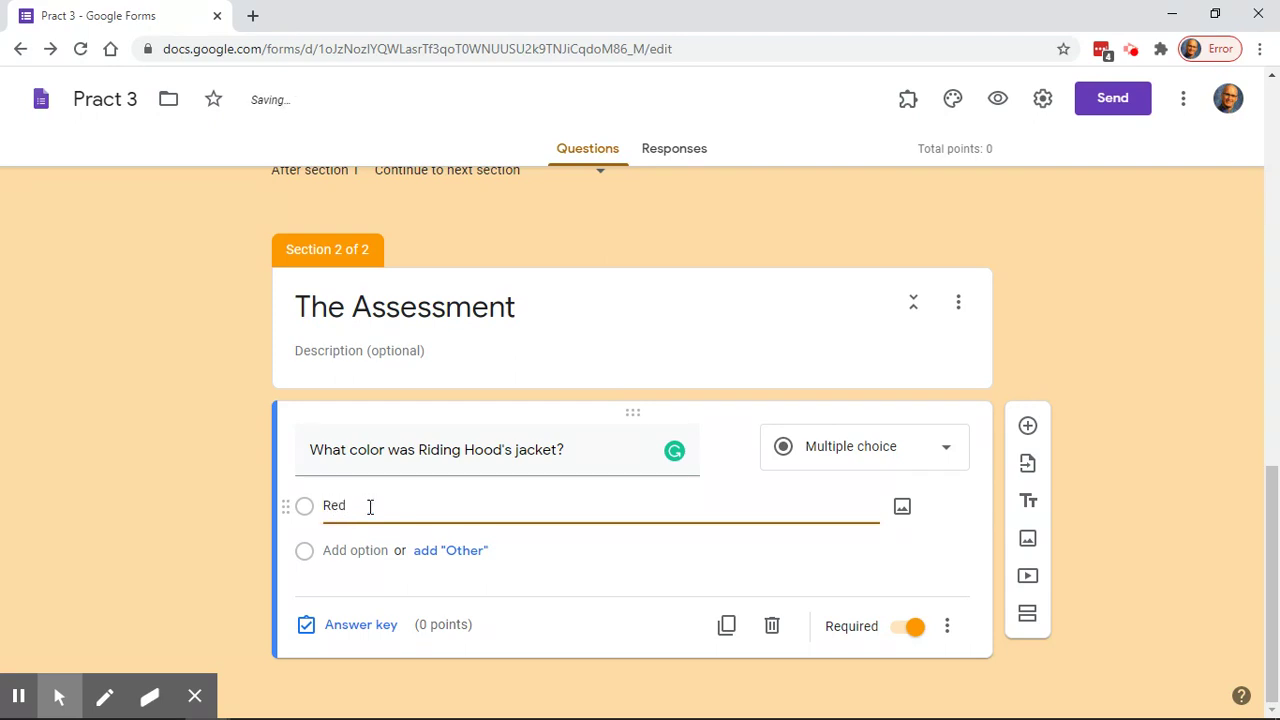
pyautogui.press('Return')
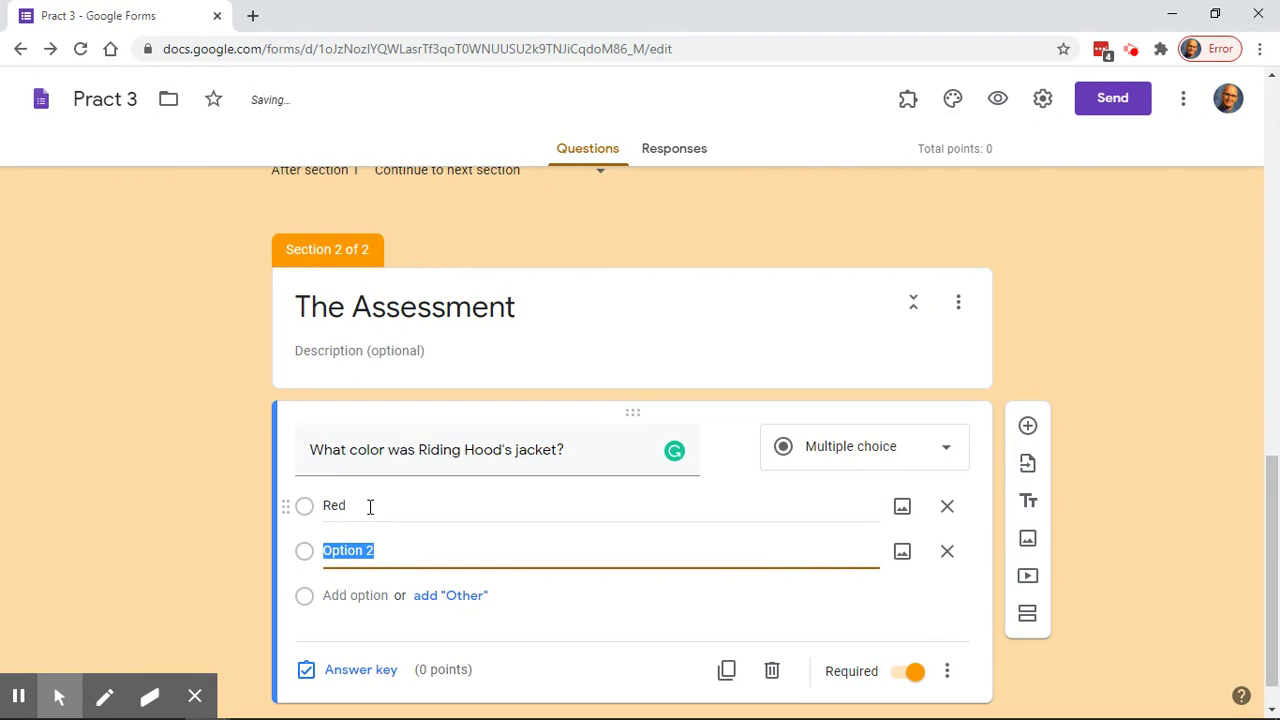
pyautogui.write('Blue')
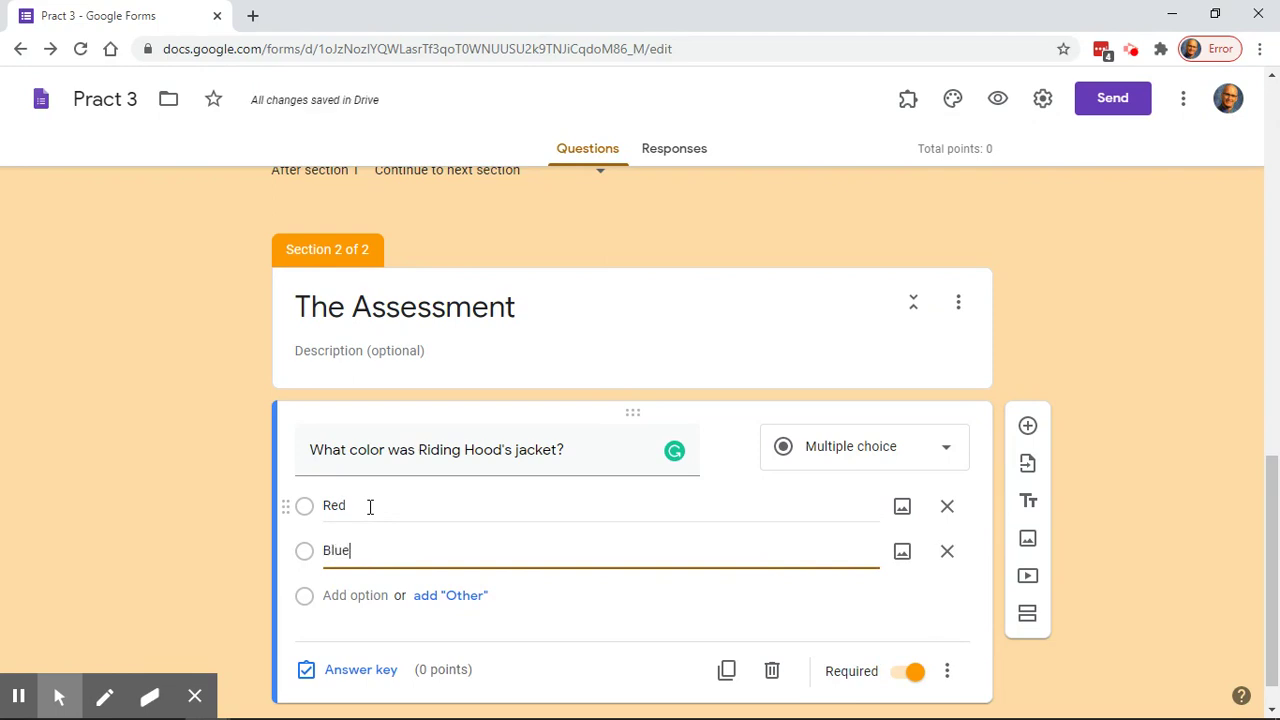
pyautogui.press('Return')
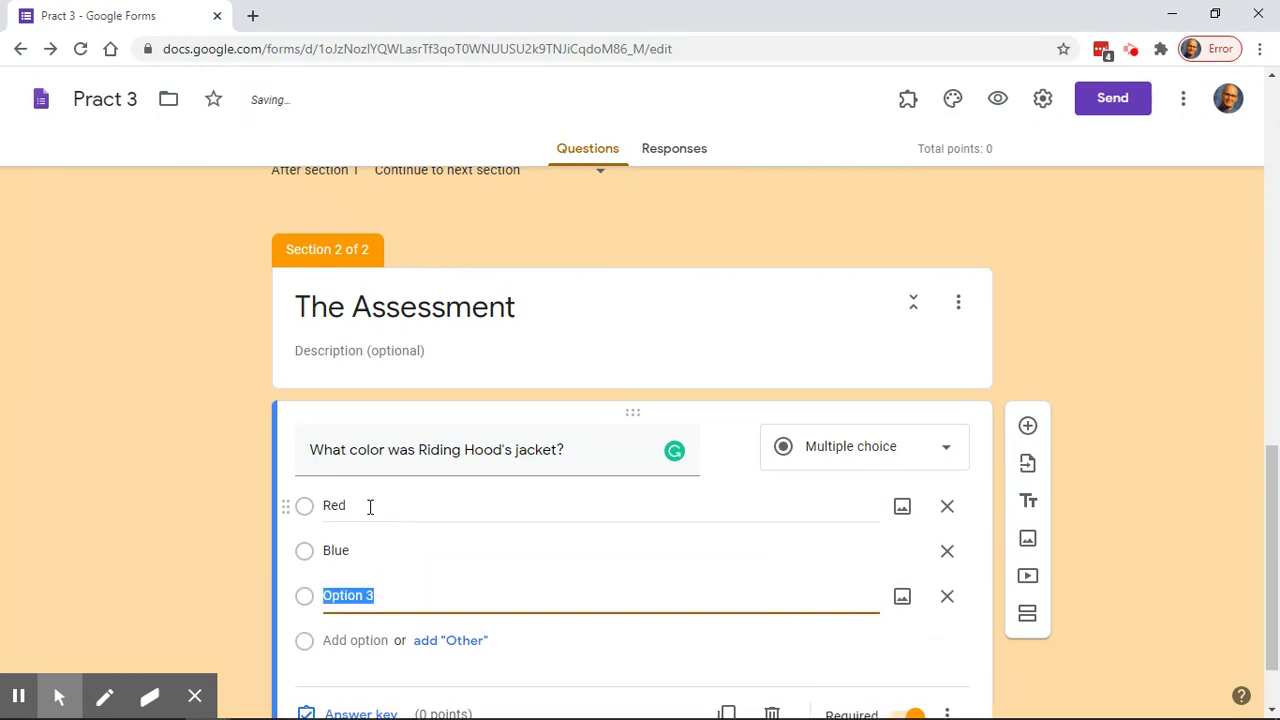
pyautogui.write('Green')
pyautogui.press('Return')
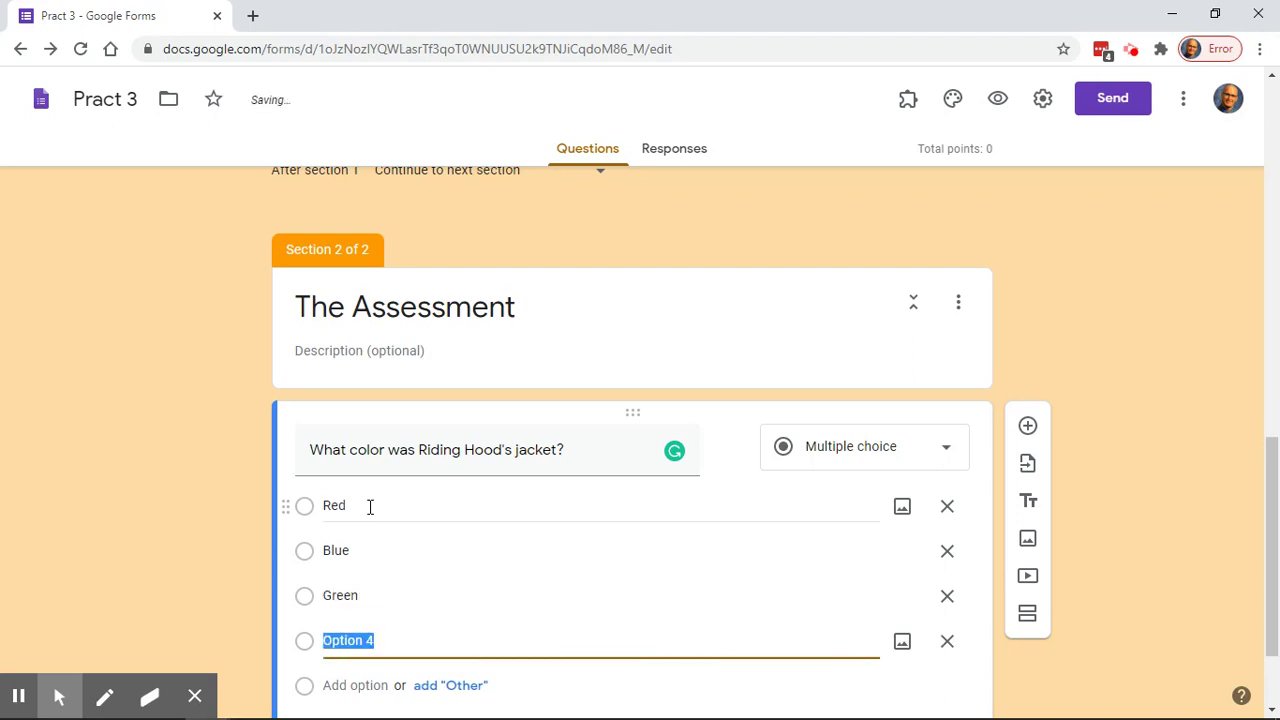
pyautogui.write('Black')
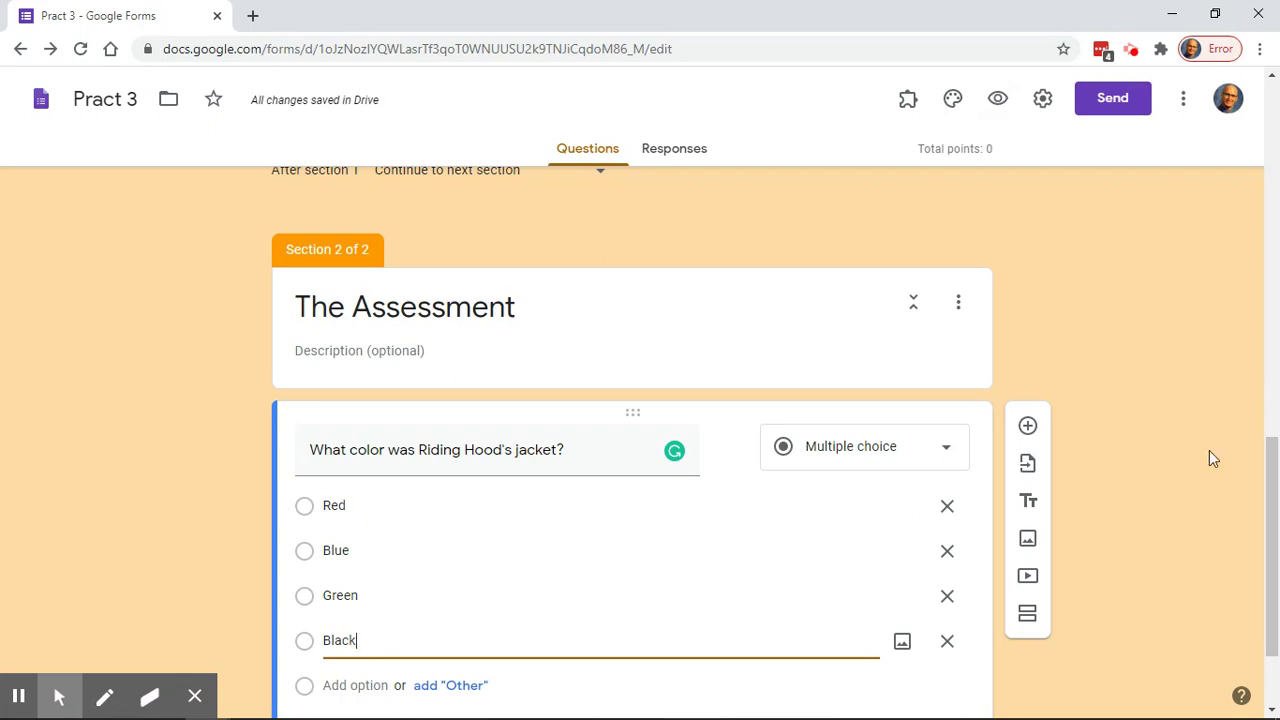
pyautogui.scroll(-2, 1172, 457)
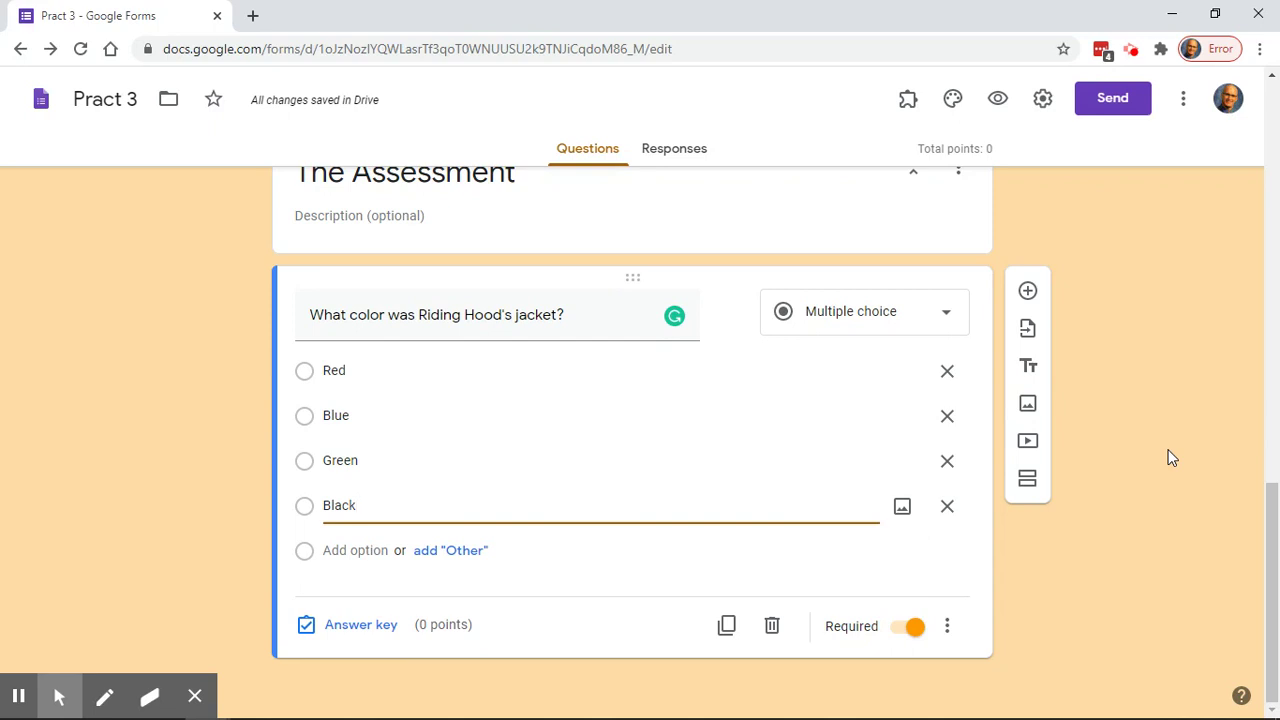
# In the answer key, set the question to 1 point and mark Red correct
pyautogui.click(362, 628)
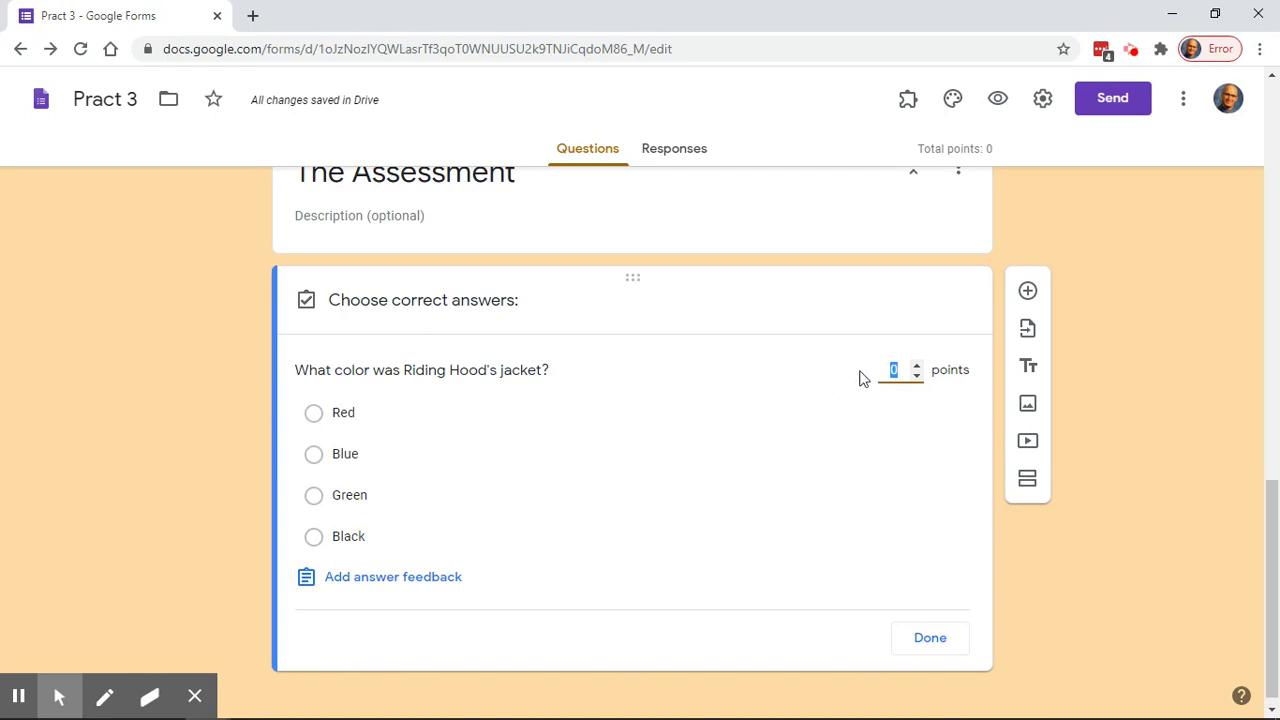
pyautogui.click(917, 366)
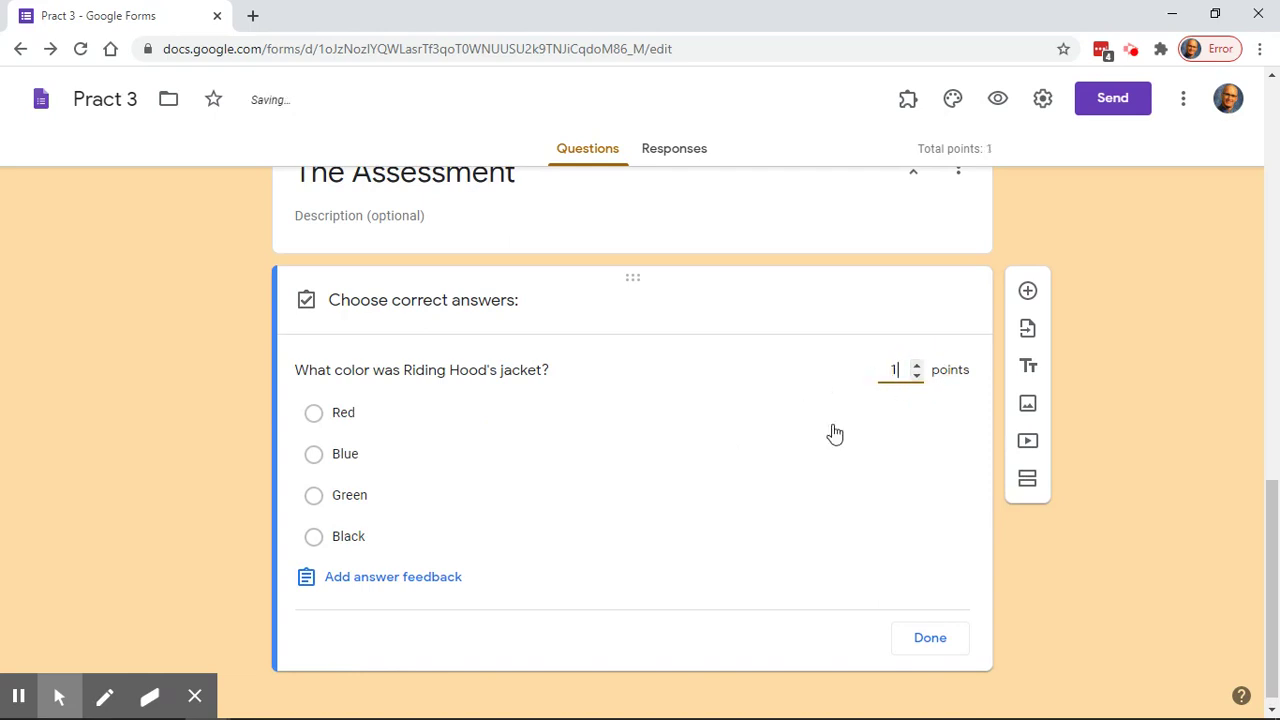
pyautogui.click(314, 413)
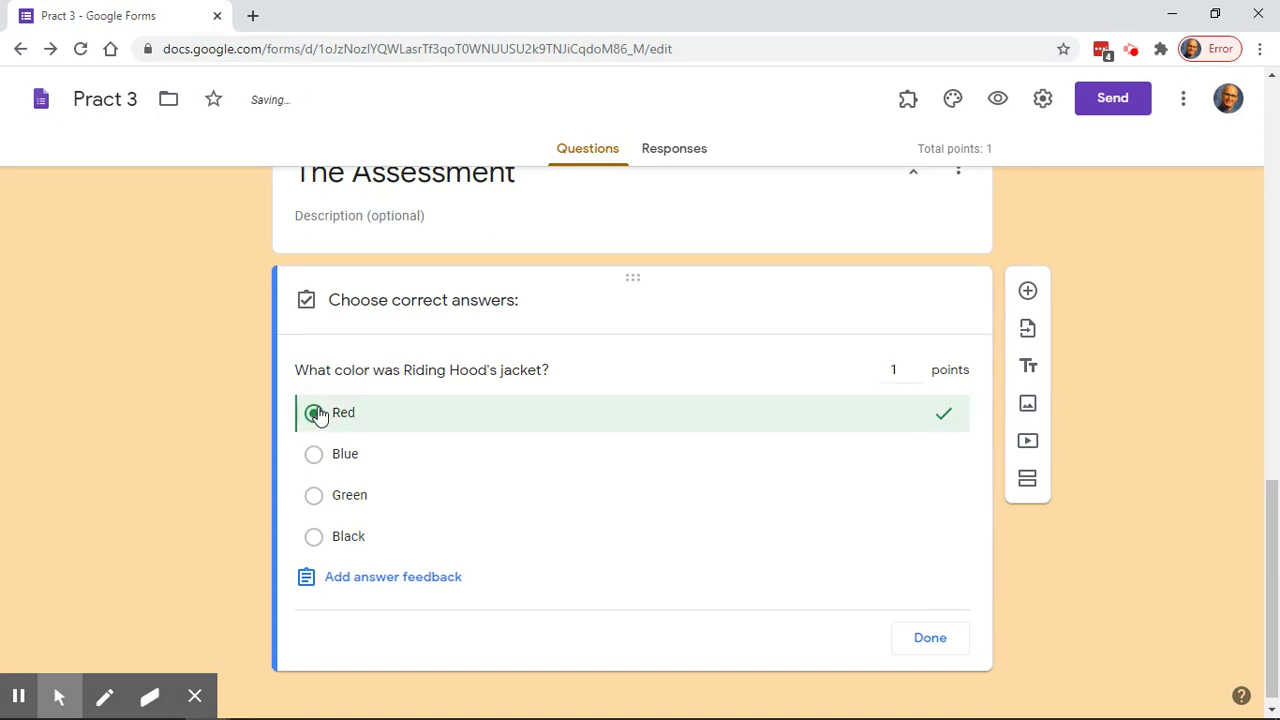
pyautogui.click(916, 645)
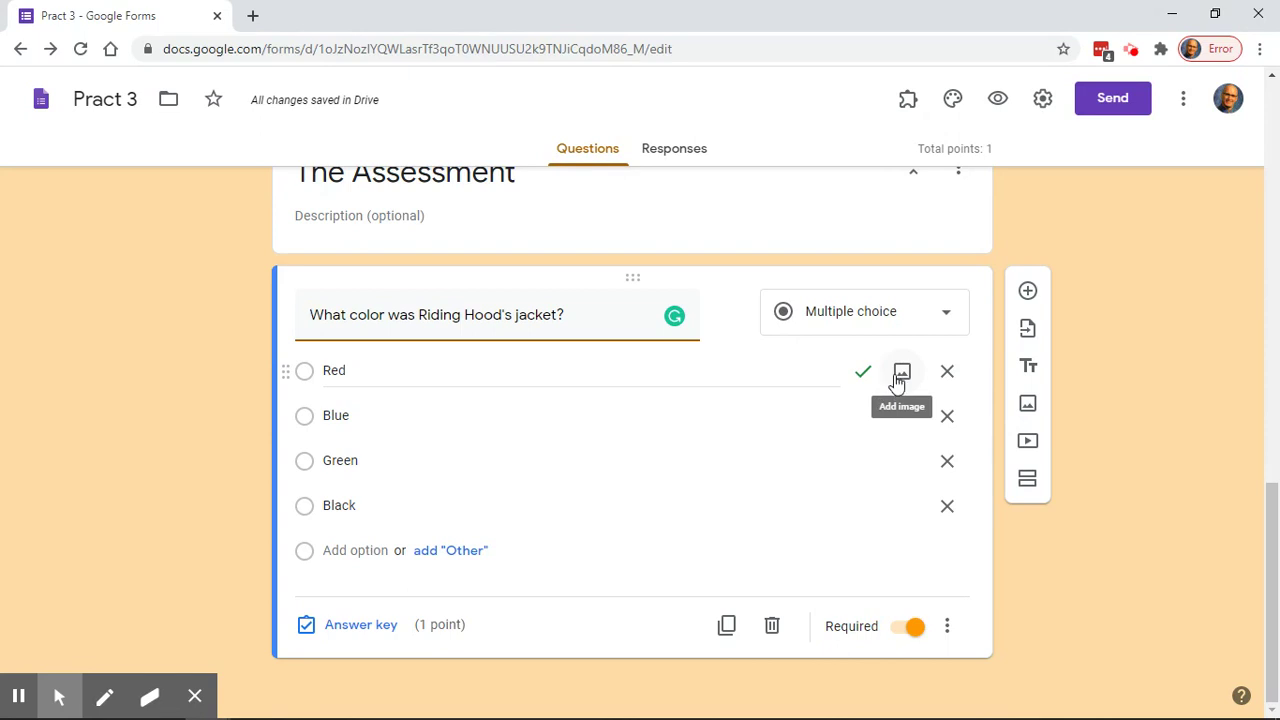
# Attach a plain red image from a Google image search for 'red' to the Red choice
pyautogui.click(900, 378)
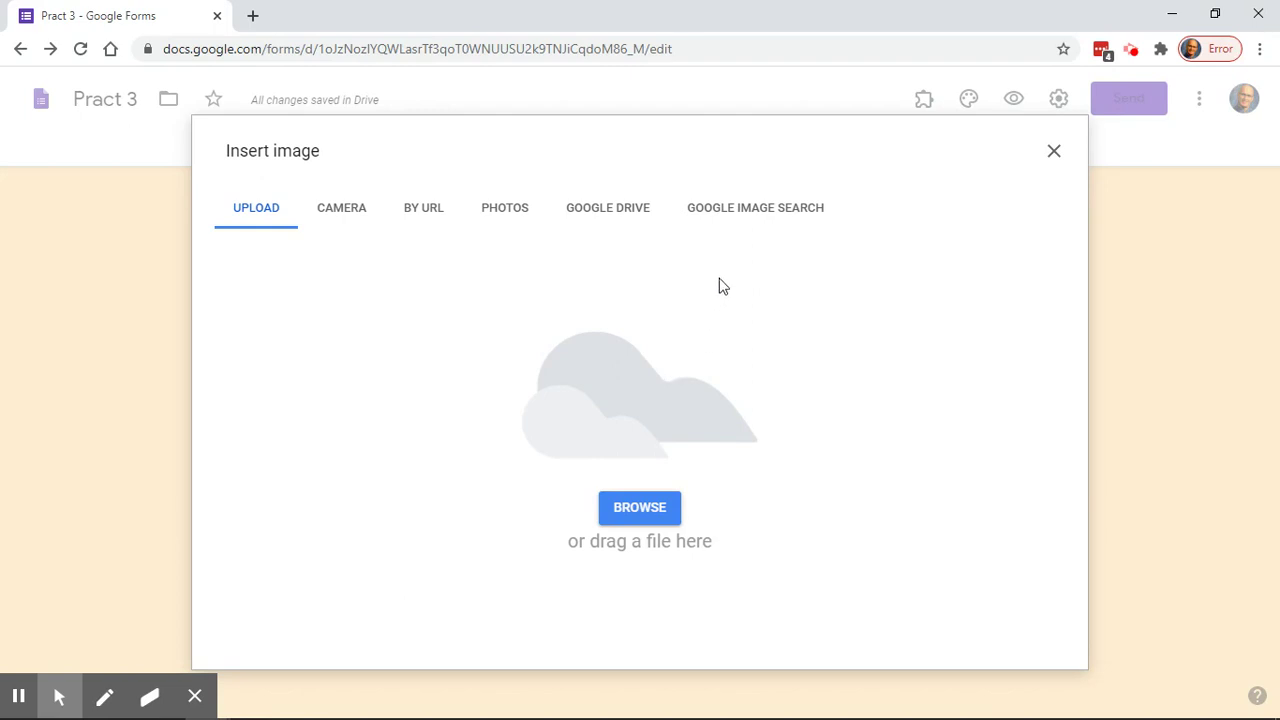
pyautogui.click(758, 205)
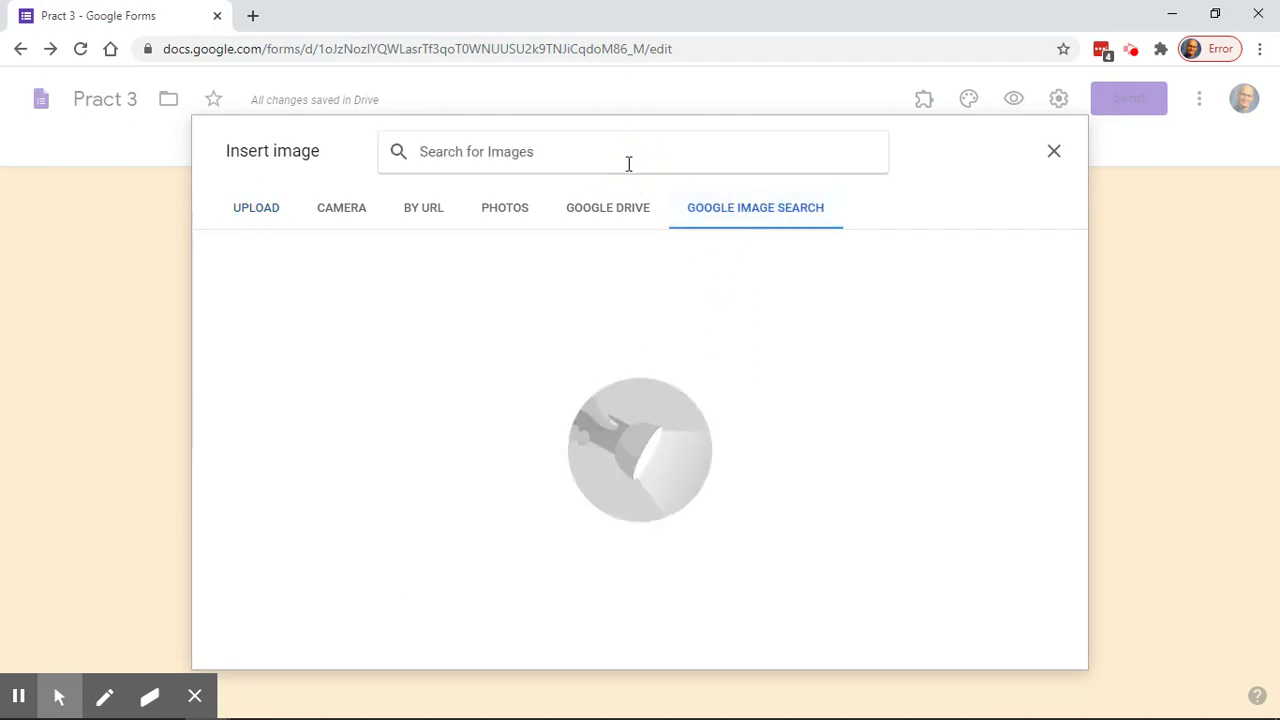
pyautogui.write('red')
pyautogui.press('Return')
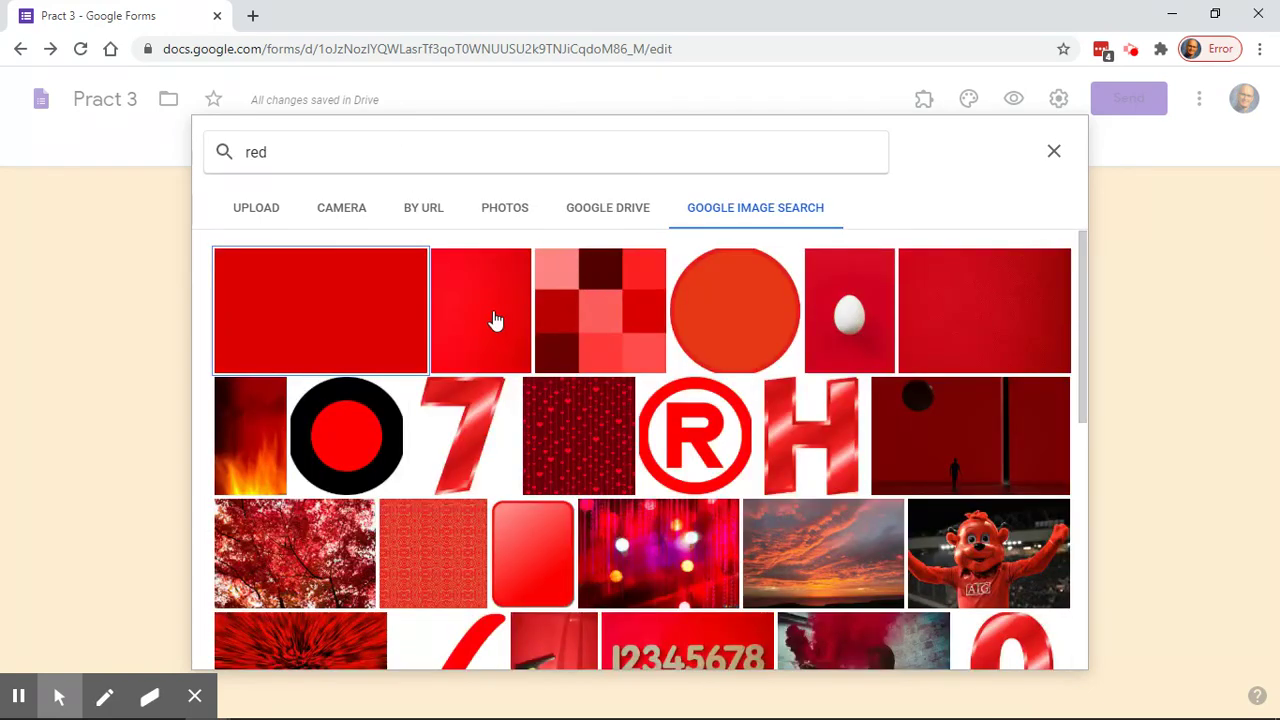
pyautogui.click(364, 341)
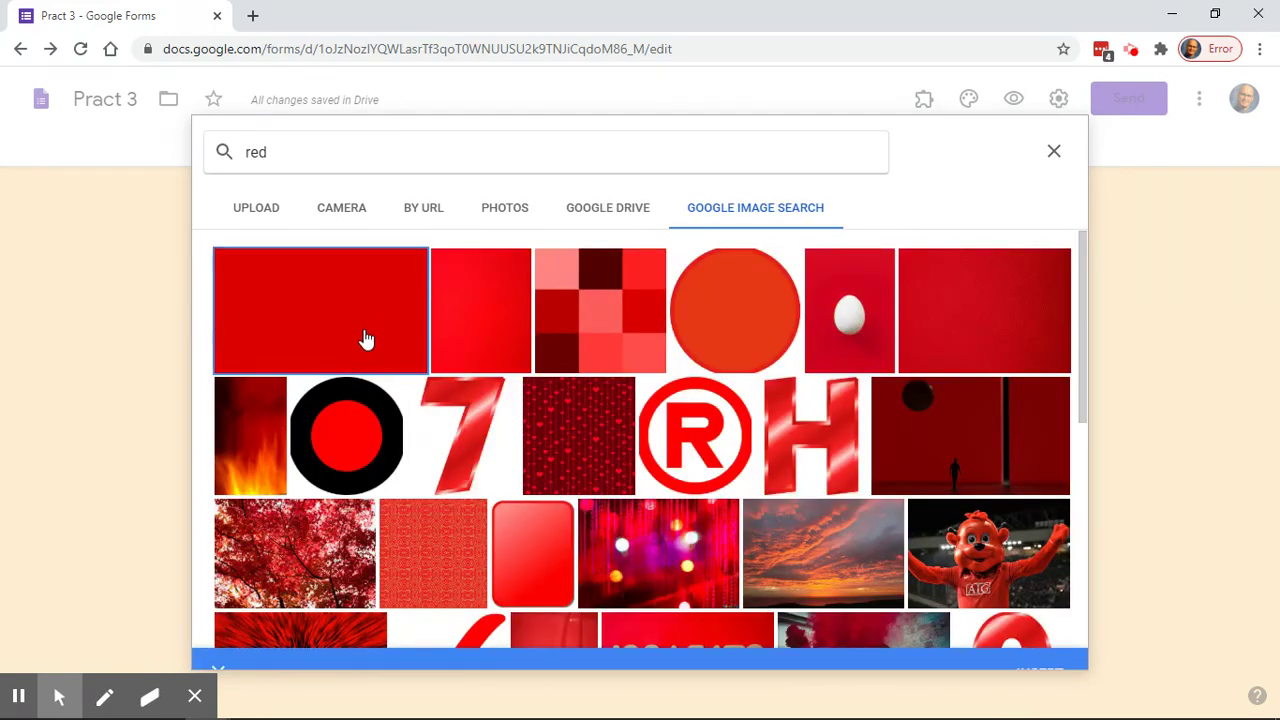
pyautogui.click(1057, 650)
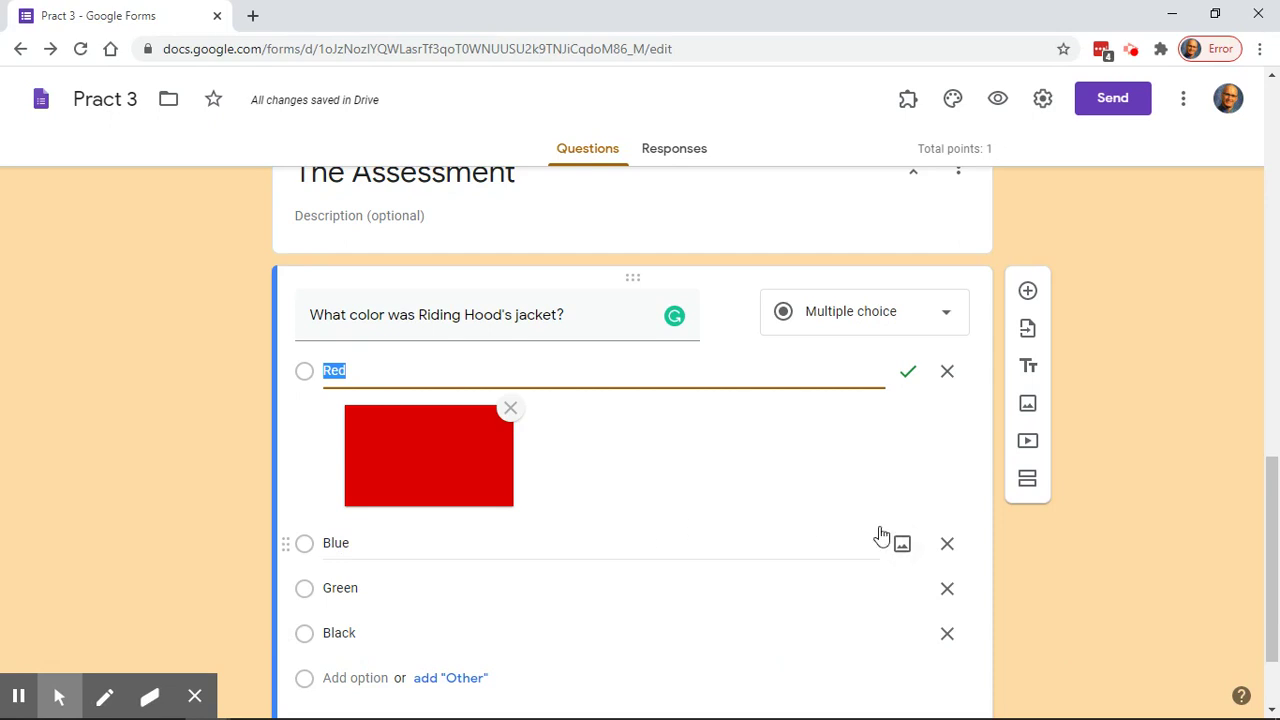
pyautogui.click(901, 556)
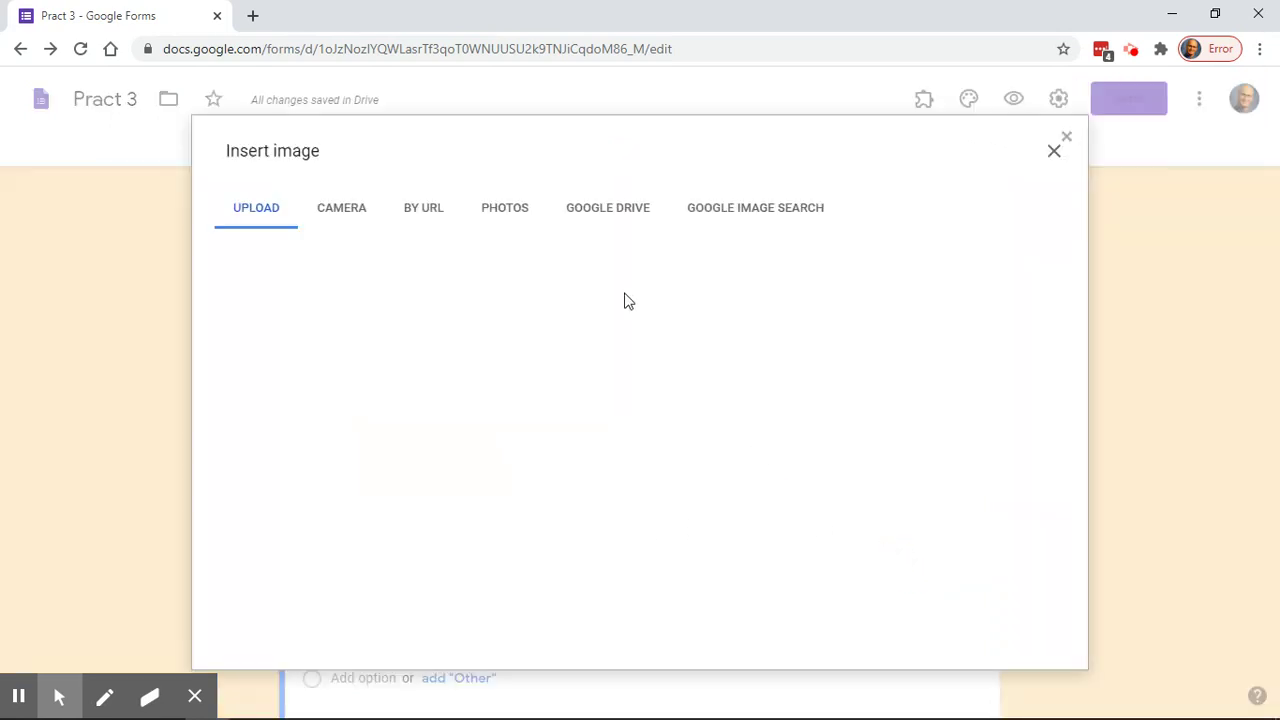
# Search Google Images for 'Blue' and insert the plain blue square image under the Blue option
pyautogui.click(757, 212)
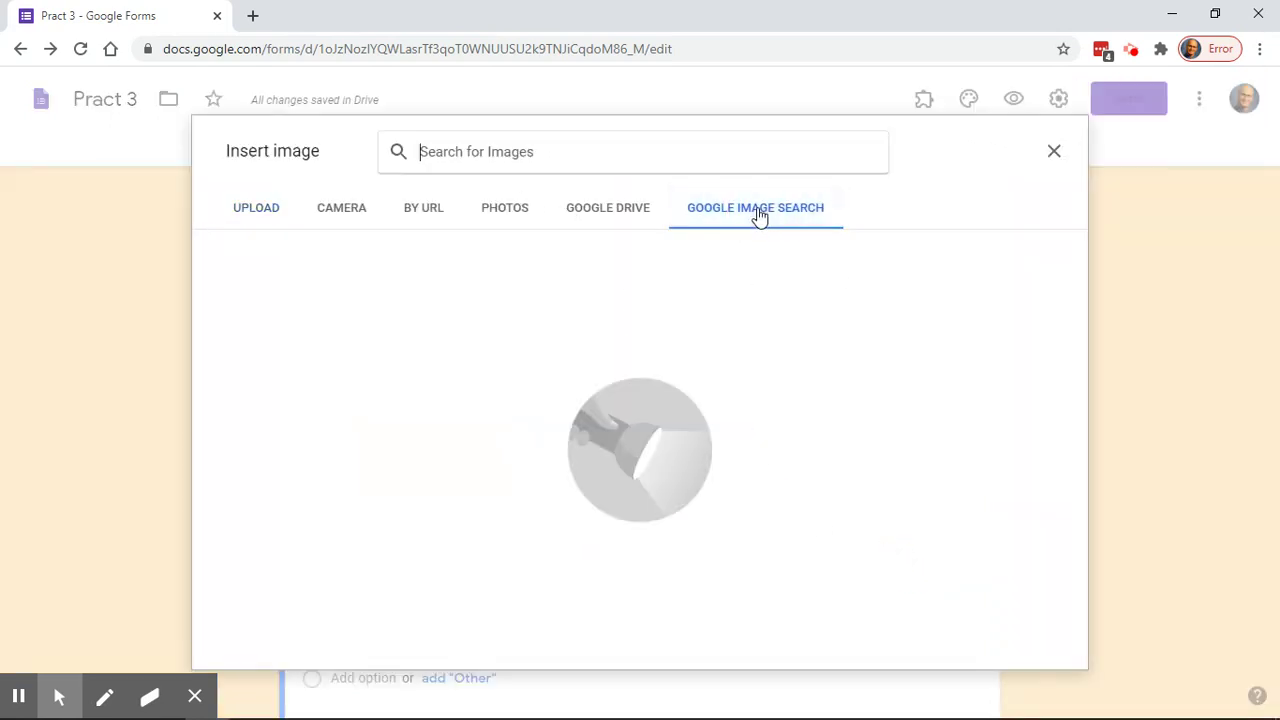
pyautogui.click(637, 144)
pyautogui.write('Blue')
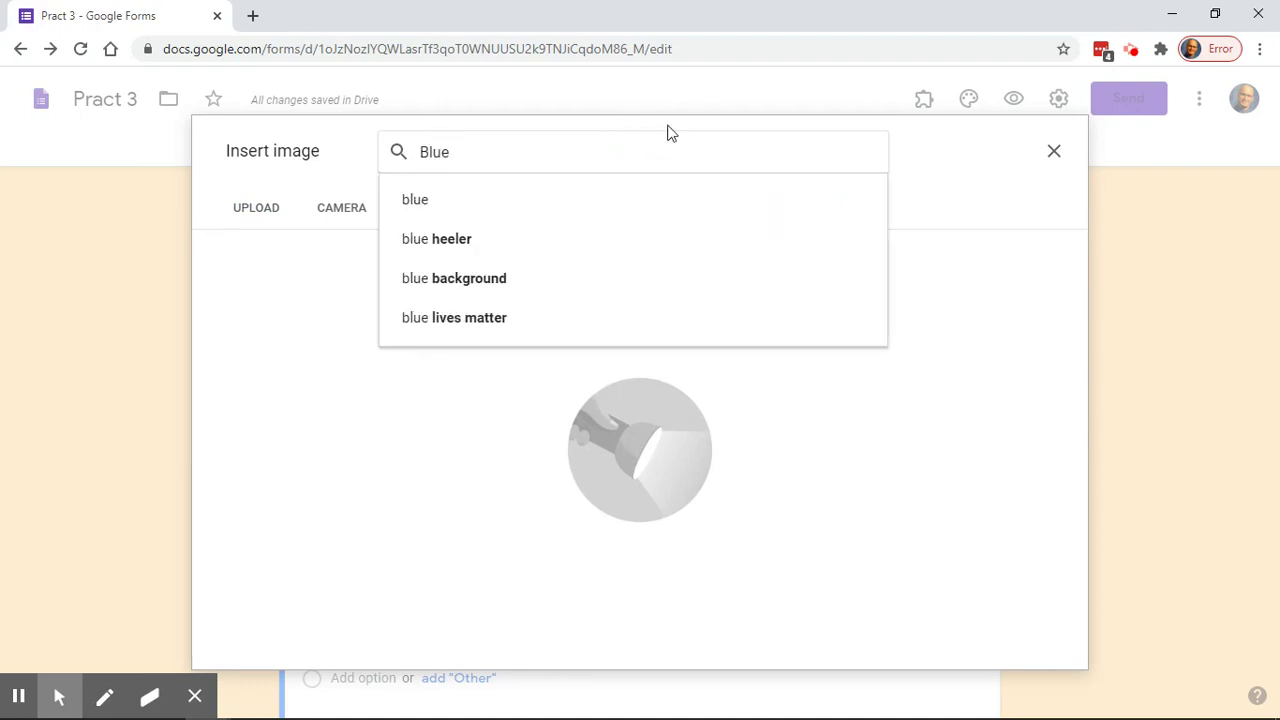
pyautogui.press('Return')
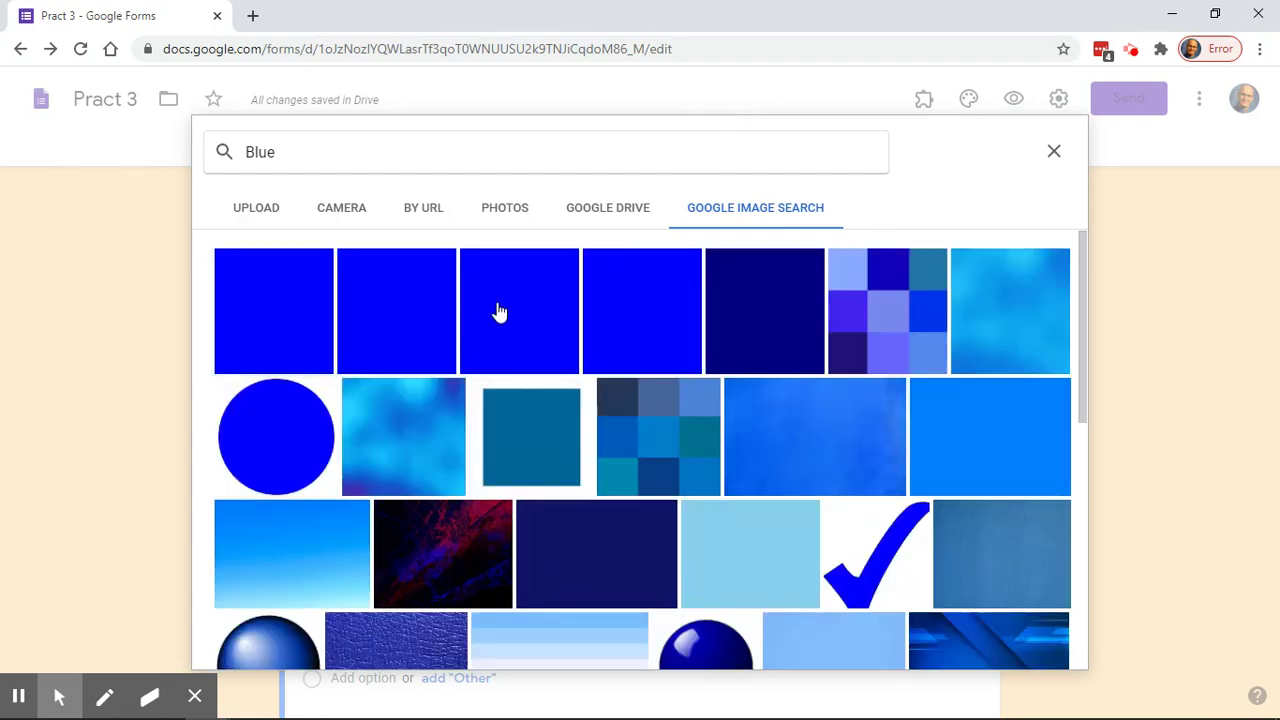
pyautogui.click(520, 316)
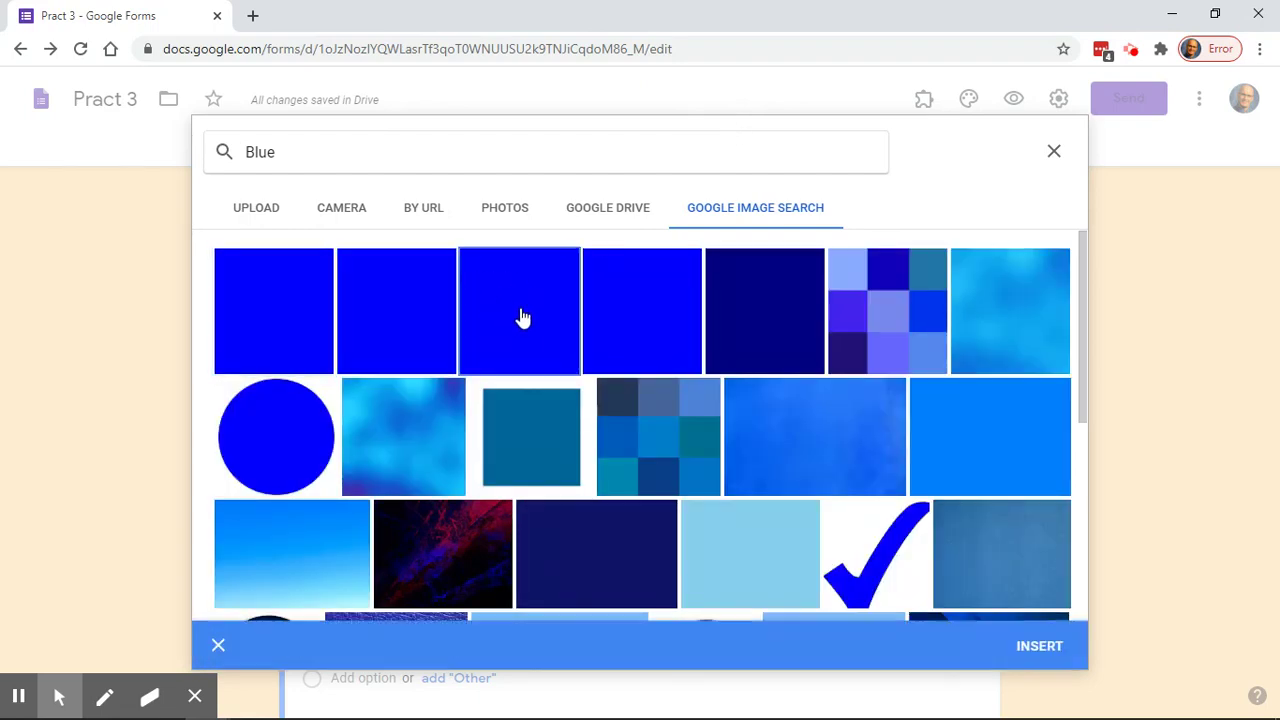
pyautogui.click(1039, 648)
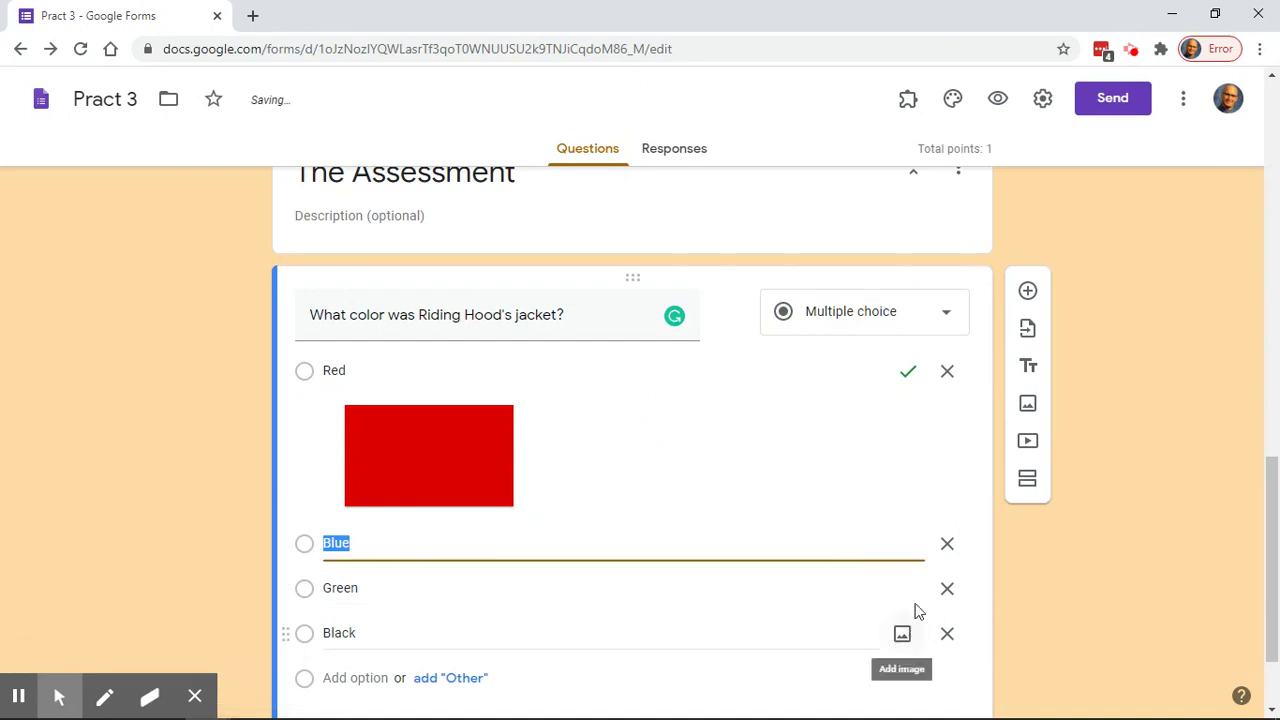
pyautogui.scroll(-2, 1082, 557)
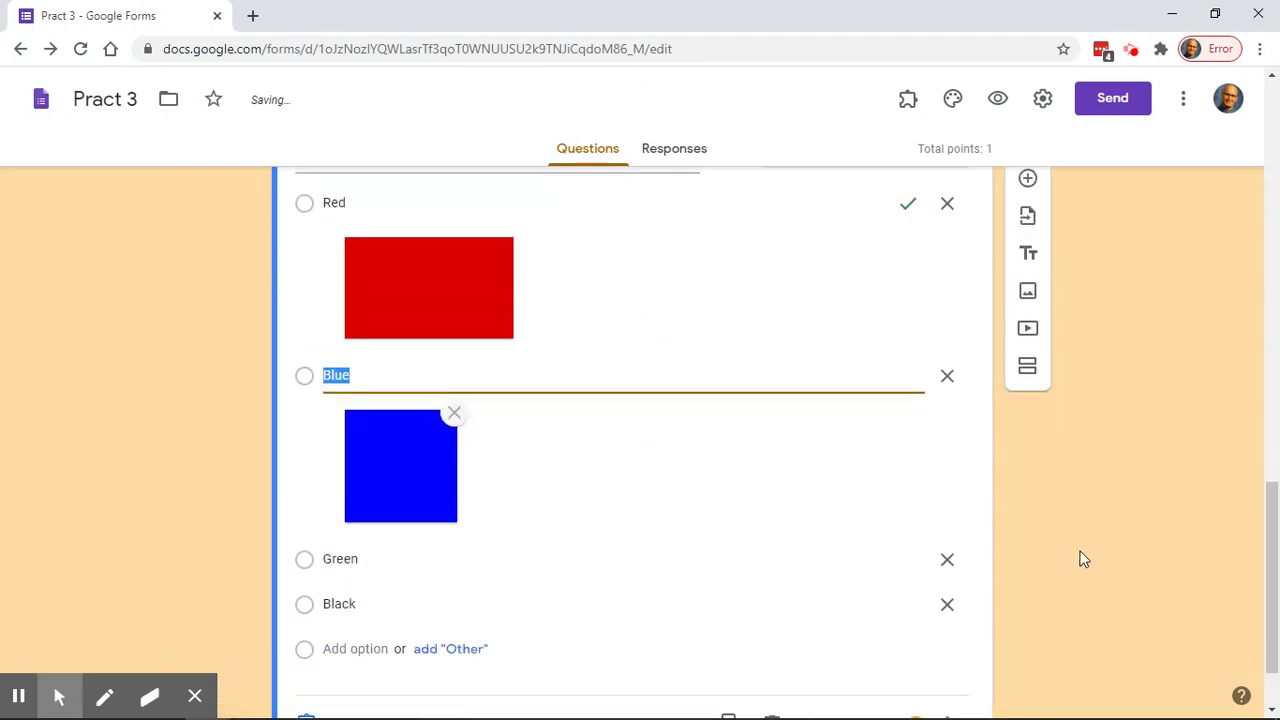
pyautogui.scroll(-1, 1058, 538)
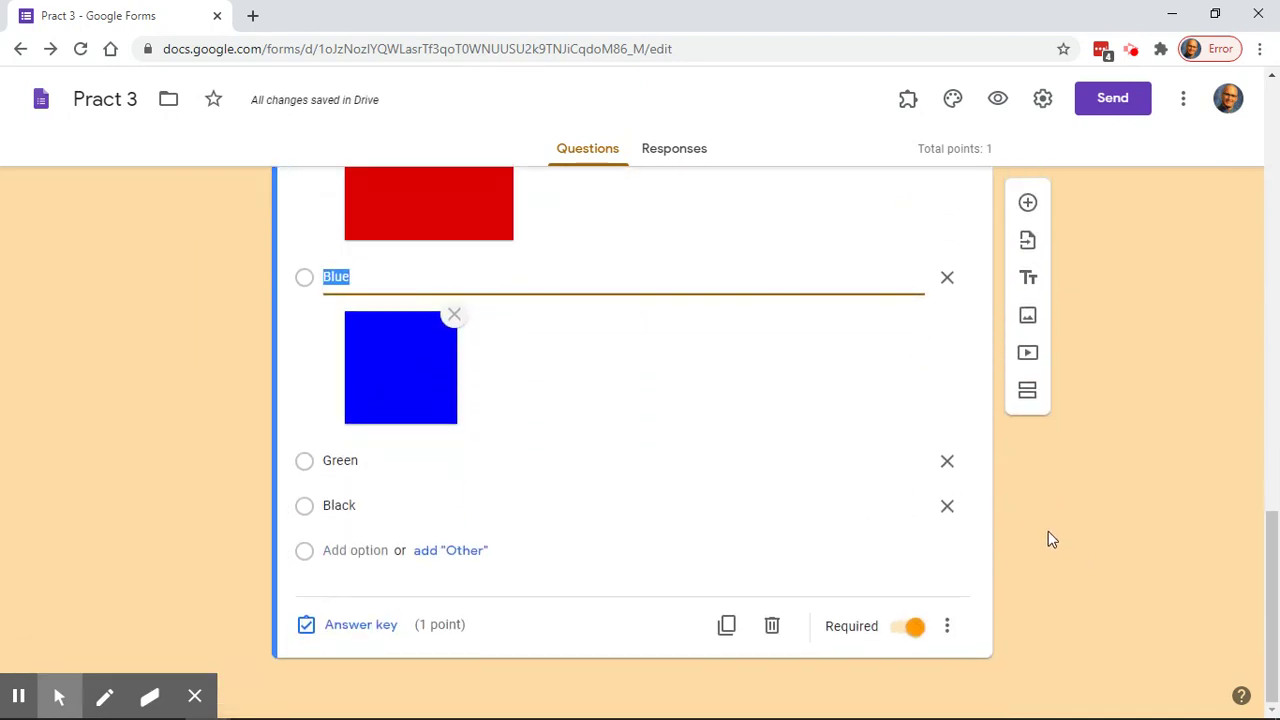
pyautogui.scroll(2, 1048, 540)
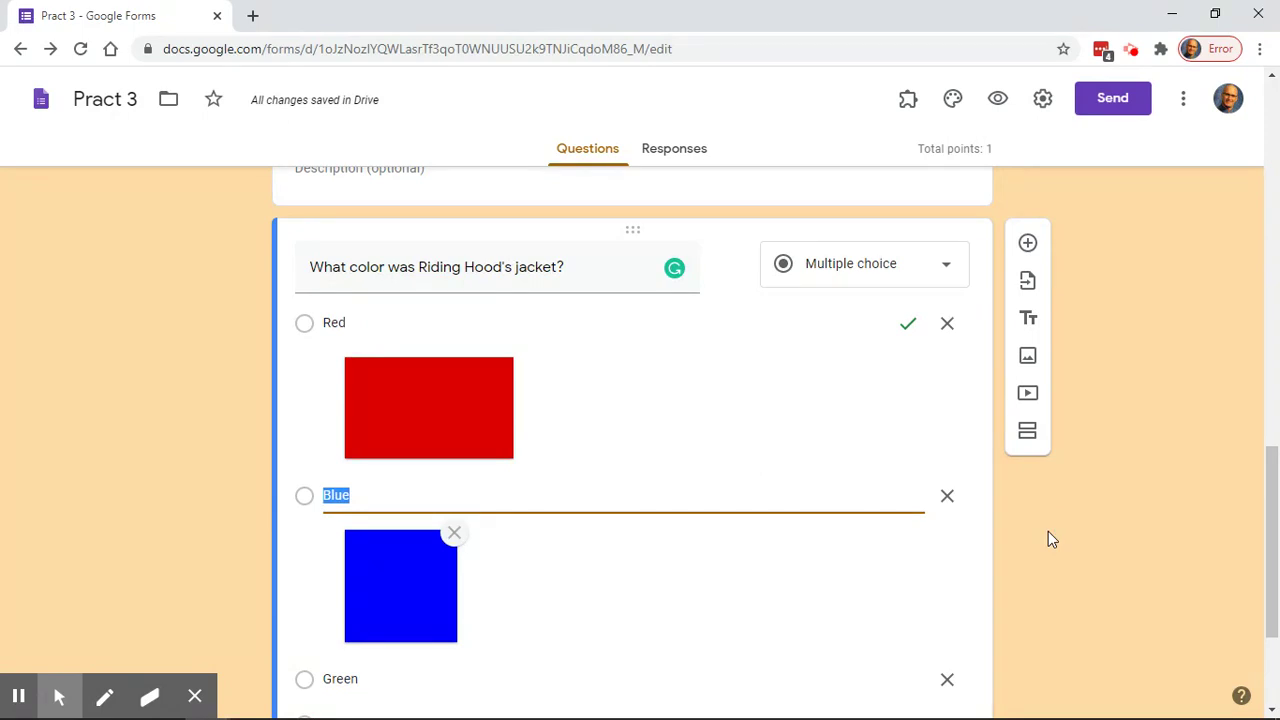
pyautogui.click(1058, 495)
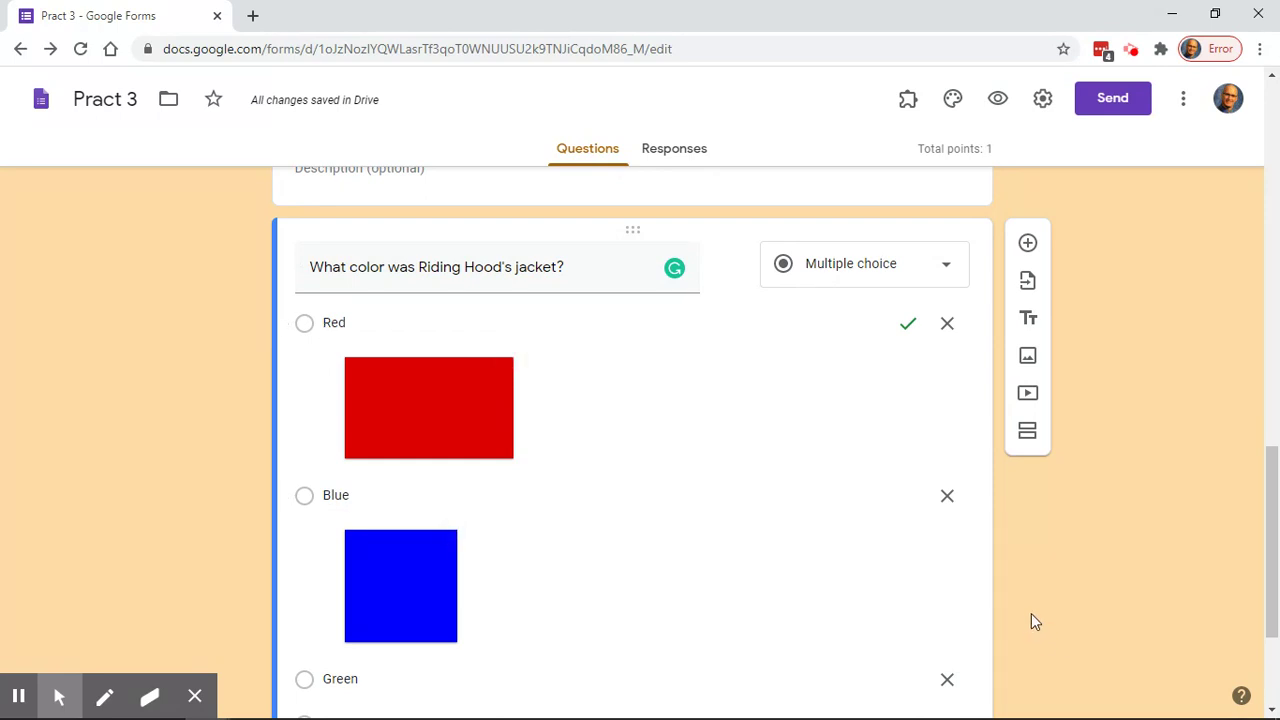
pyautogui.scroll(-3, 1038, 625)
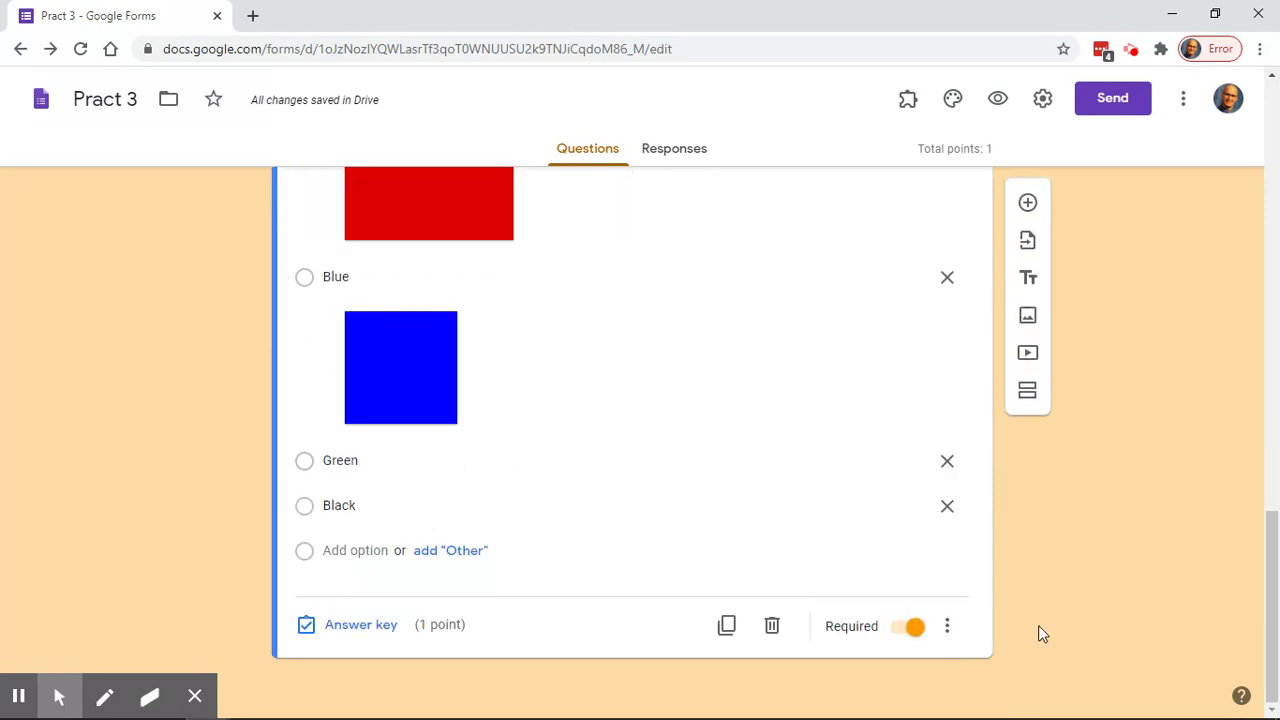
pyautogui.scroll(6, 1038, 632)
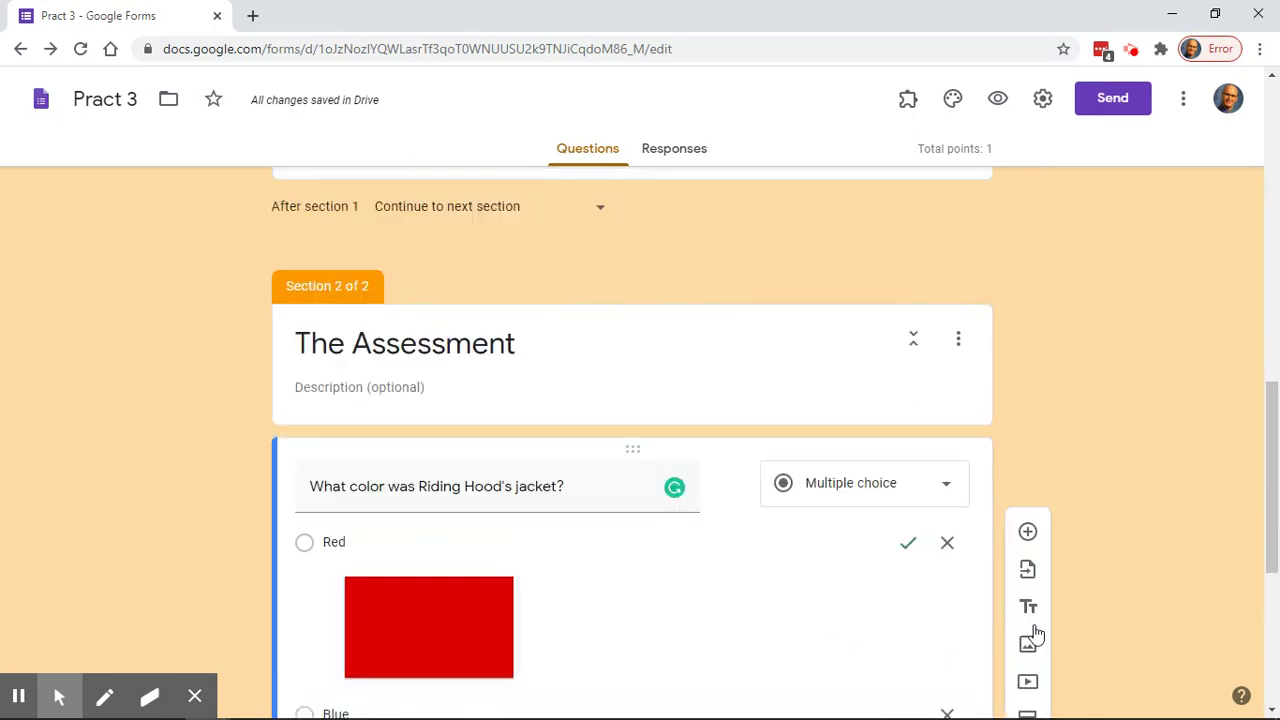
pyautogui.scroll(-6, 1147, 523)
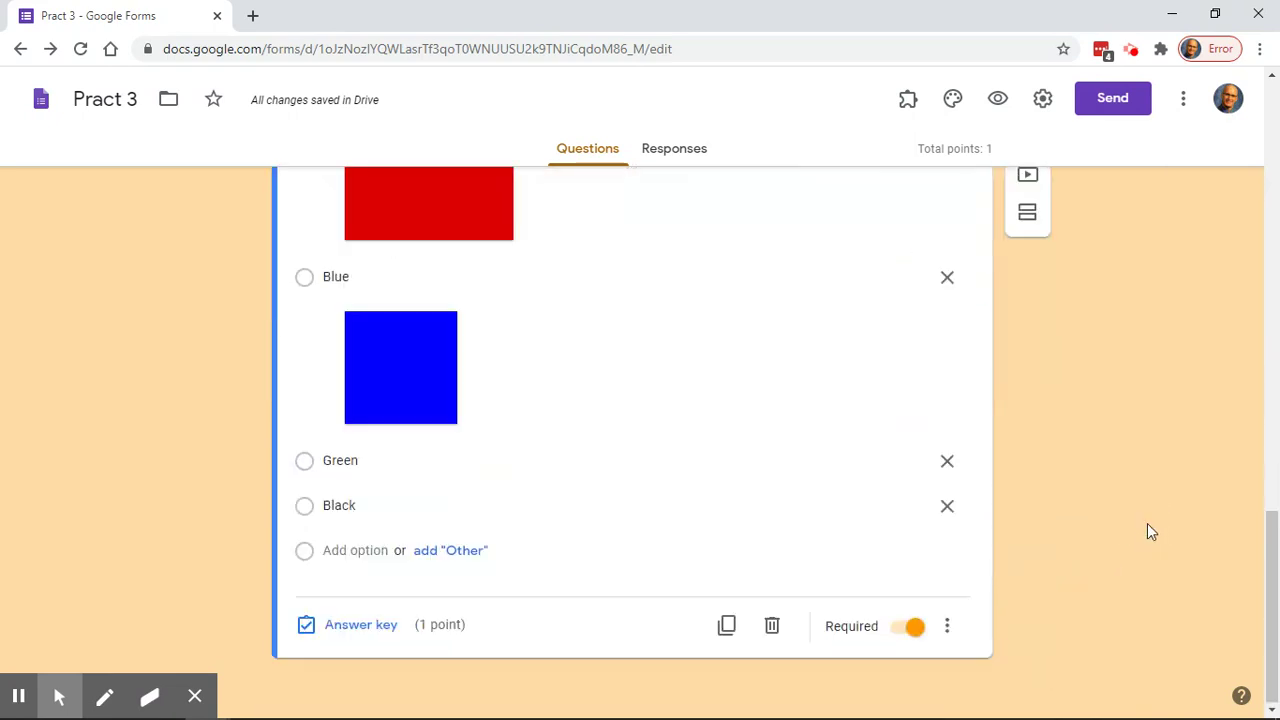
# Add a Checkboxes question titled 'Select all apply.' after the jacket question
pyautogui.click(1029, 203)
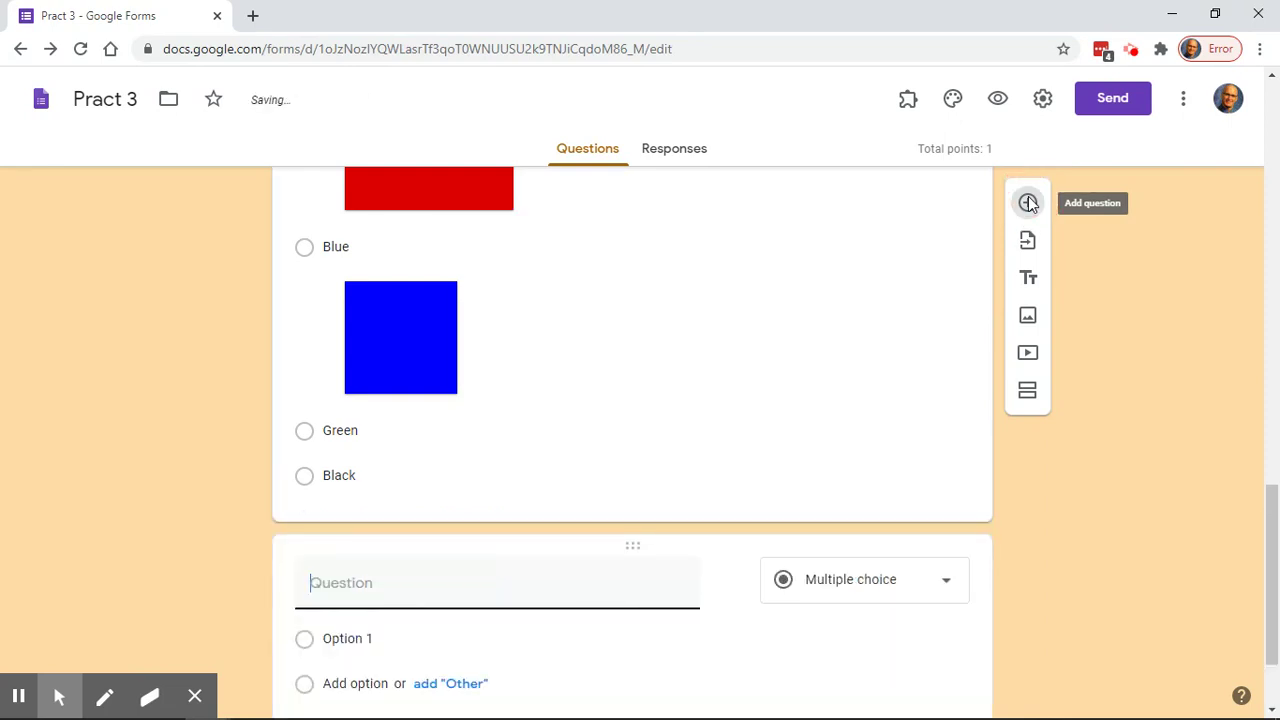
pyautogui.scroll(-2, 1155, 364)
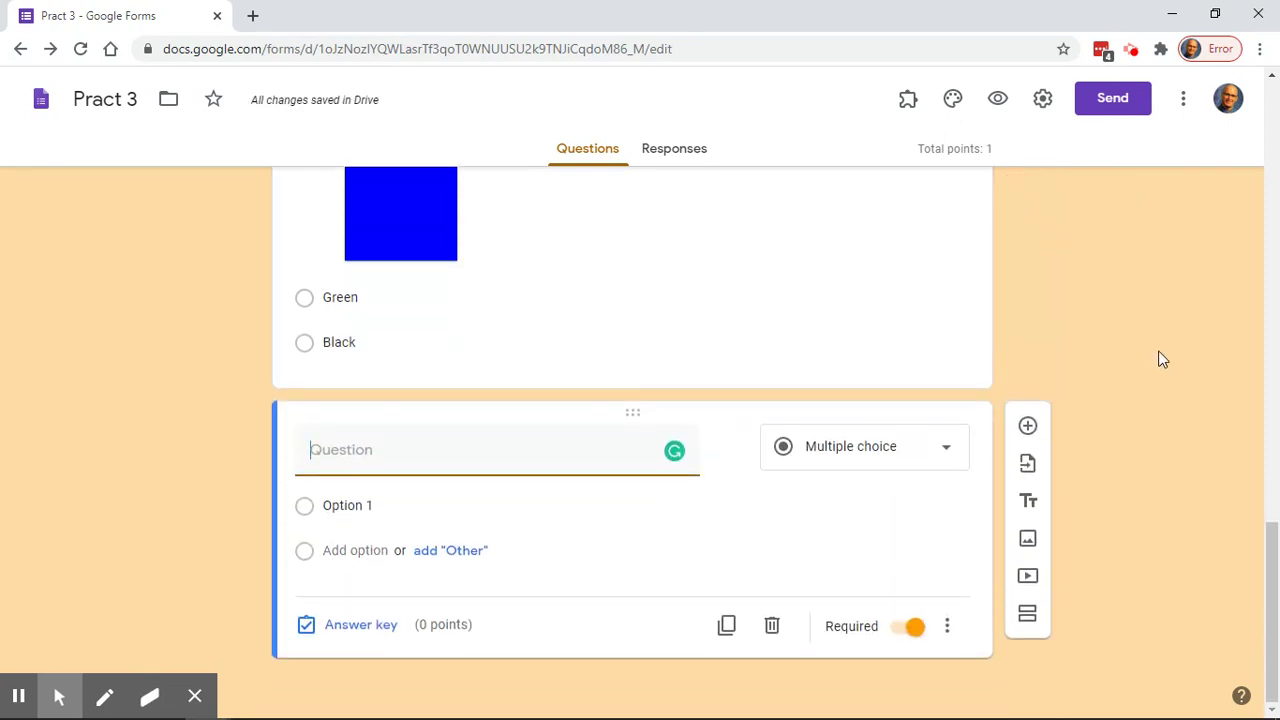
pyautogui.click(948, 455)
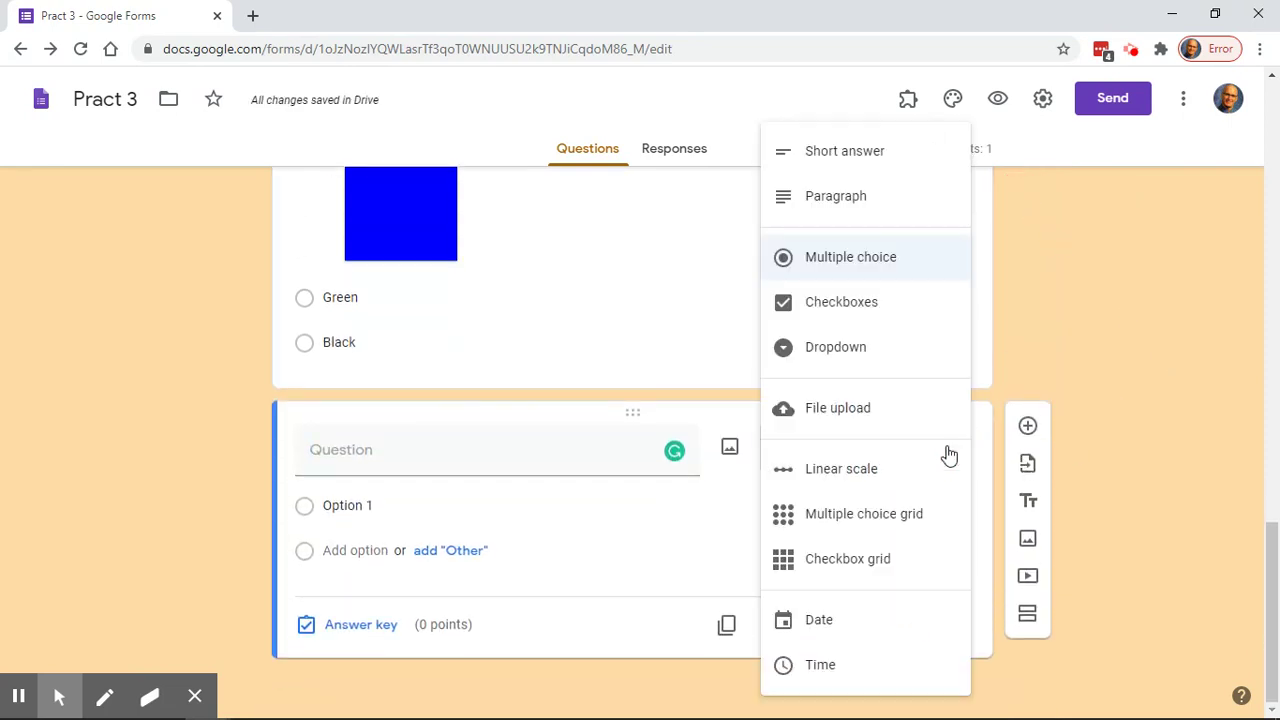
pyautogui.click(857, 310)
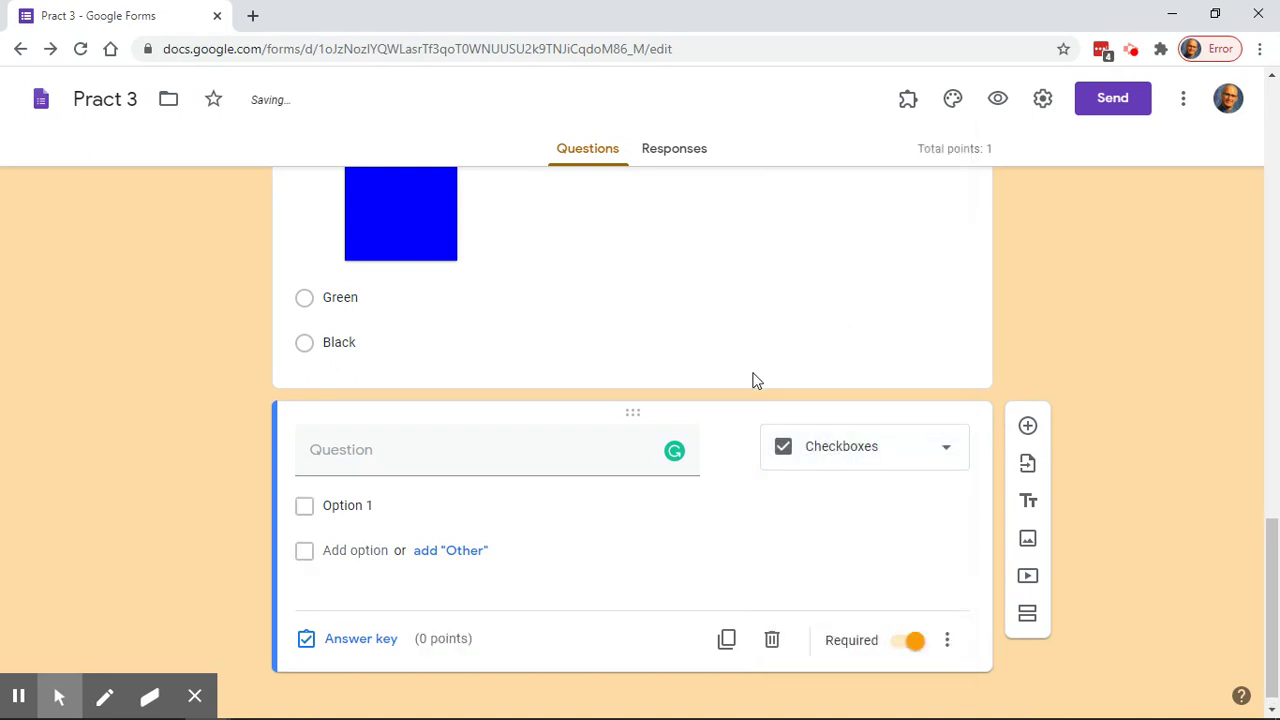
pyautogui.click(483, 449)
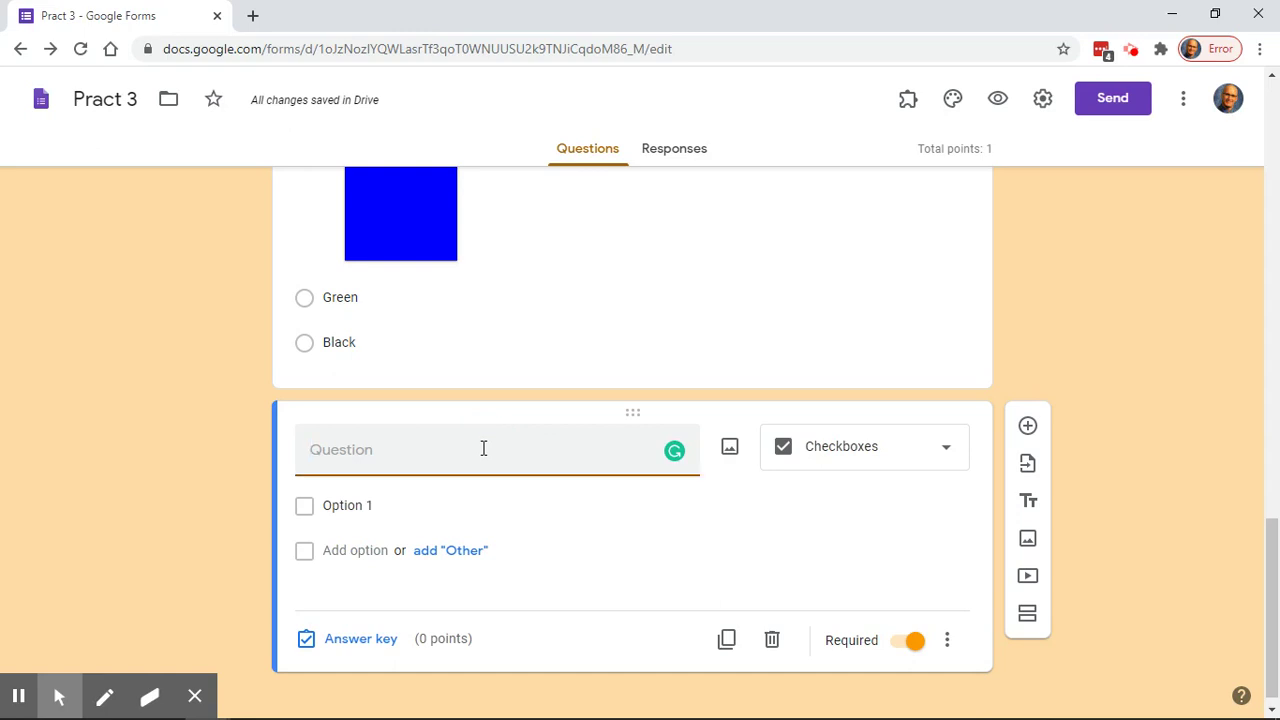
pyautogui.write('Select al')
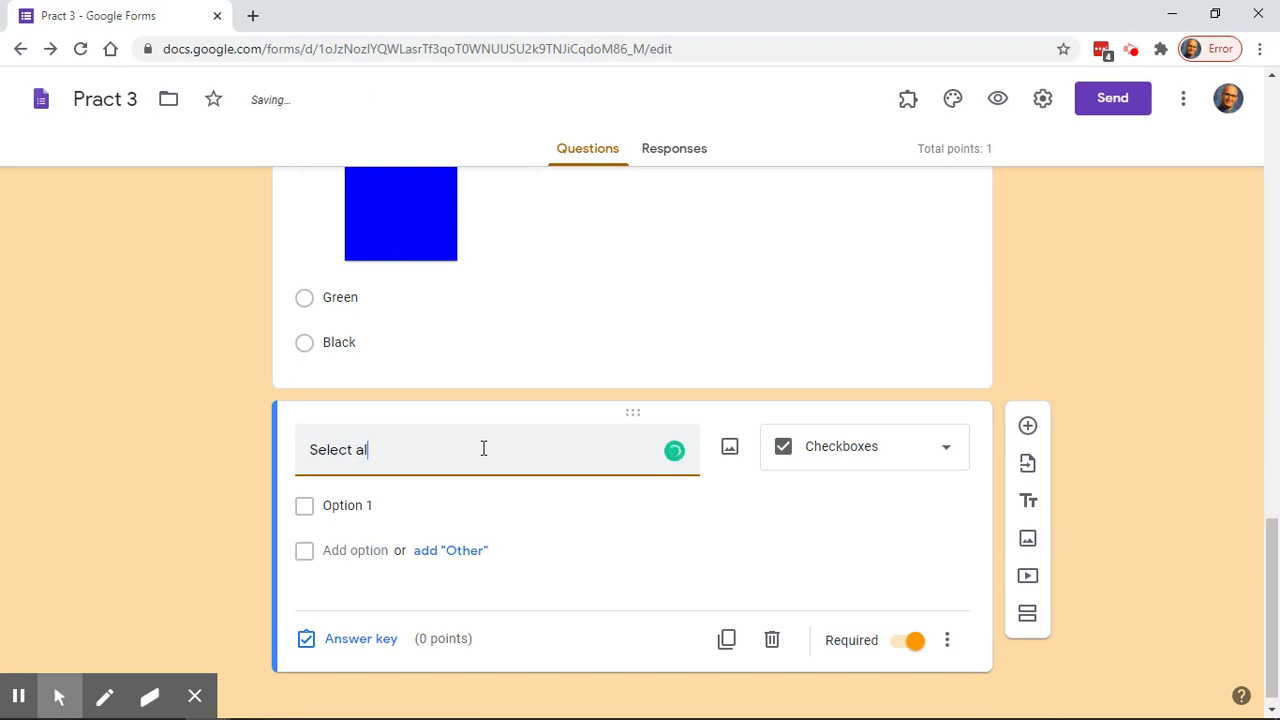
pyautogui.write('l apply.')
# Add answer options so the question lists Option 1 through Option 4
pyautogui.doubleClick(400, 550)
pyautogui.click(372, 552)
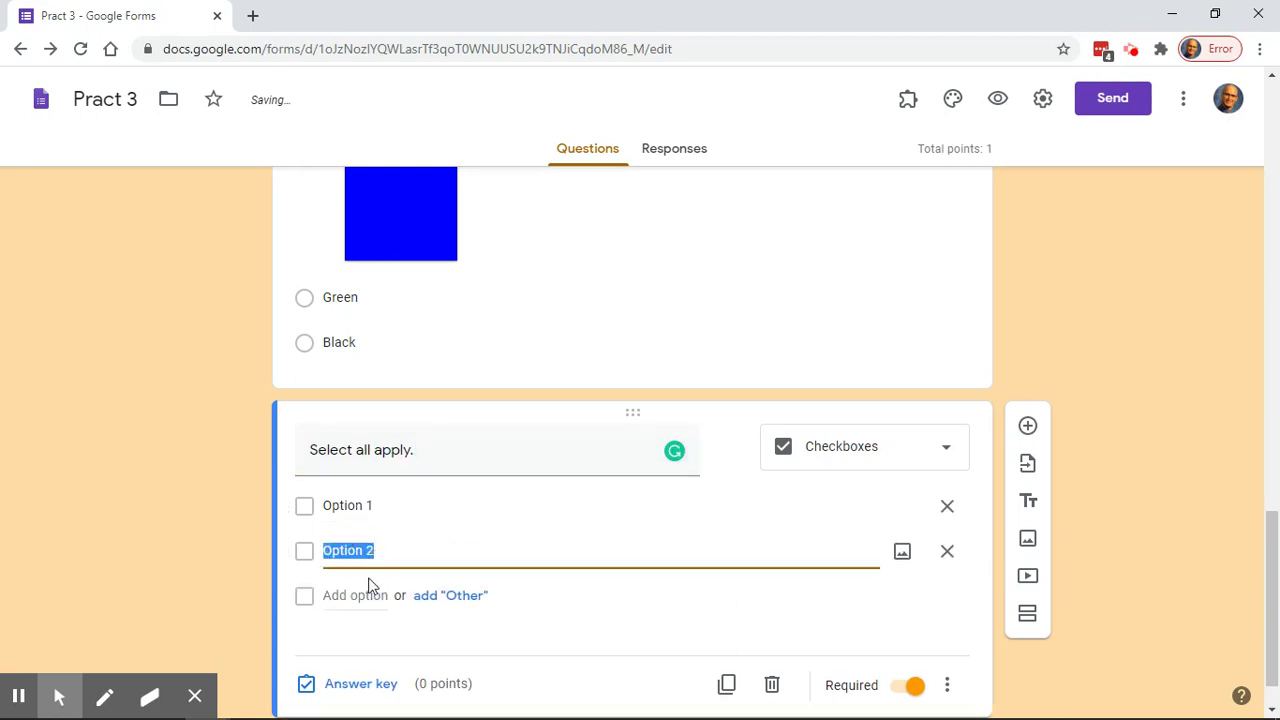
pyautogui.click(346, 594)
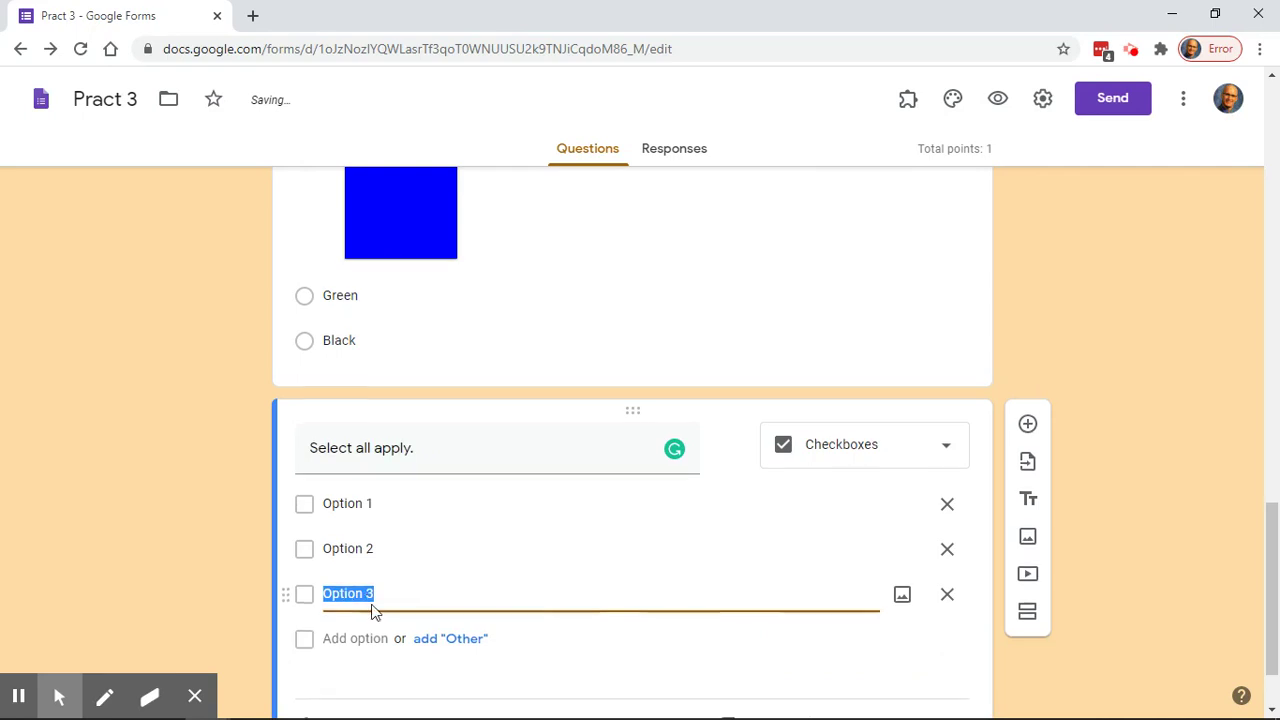
pyautogui.scroll(-1, 380, 602)
pyautogui.click(343, 537)
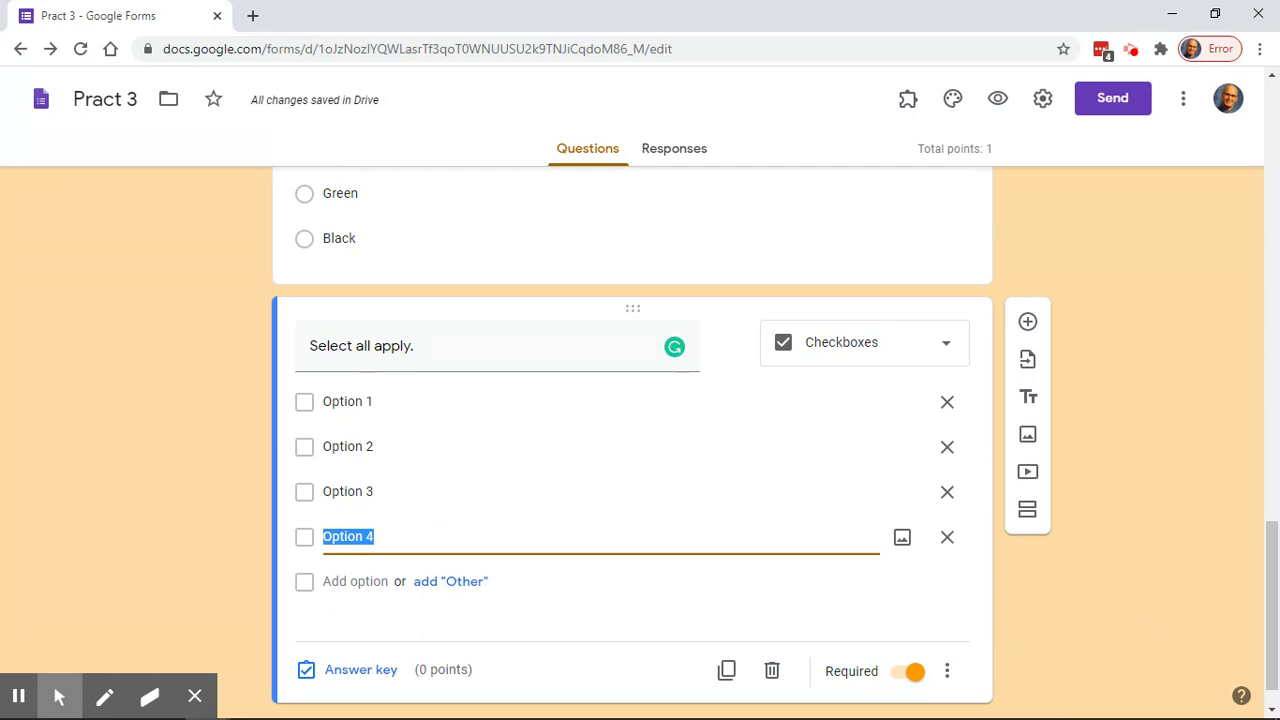
# Mark Option 2 and Option 4 correct for 1 point, then add a new question below
pyautogui.click(335, 670)
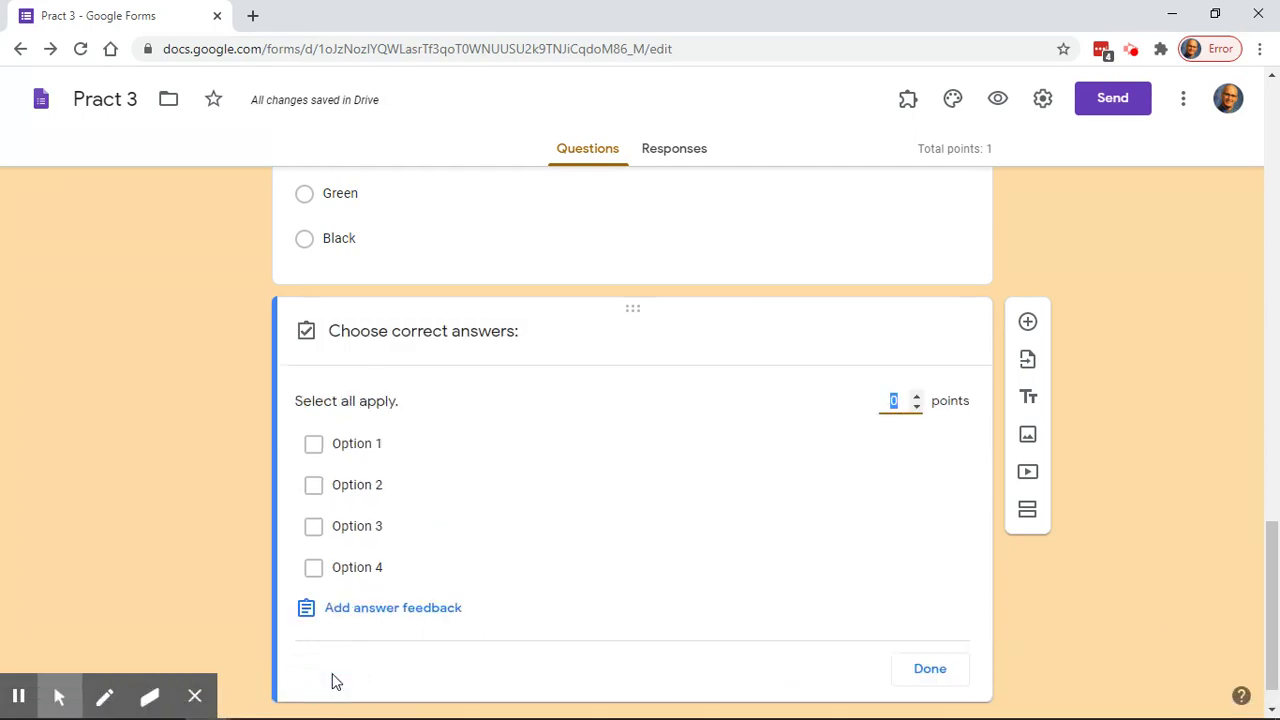
pyautogui.click(314, 486)
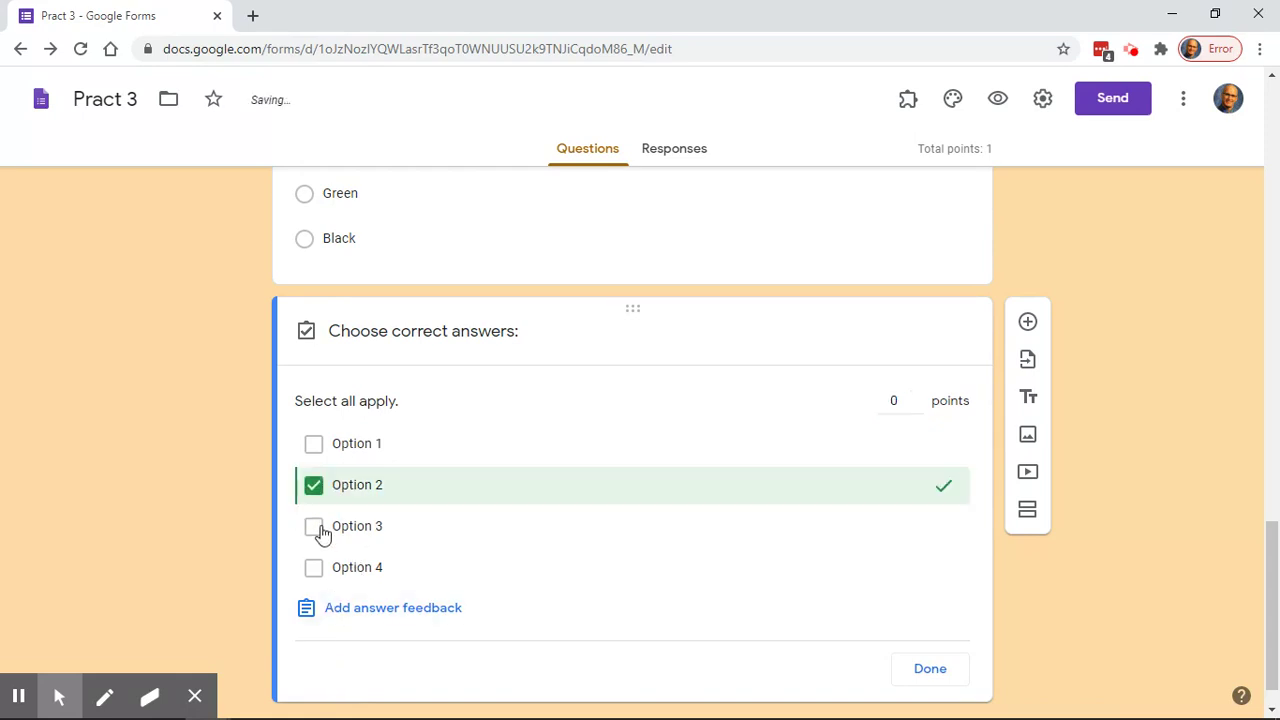
pyautogui.click(314, 568)
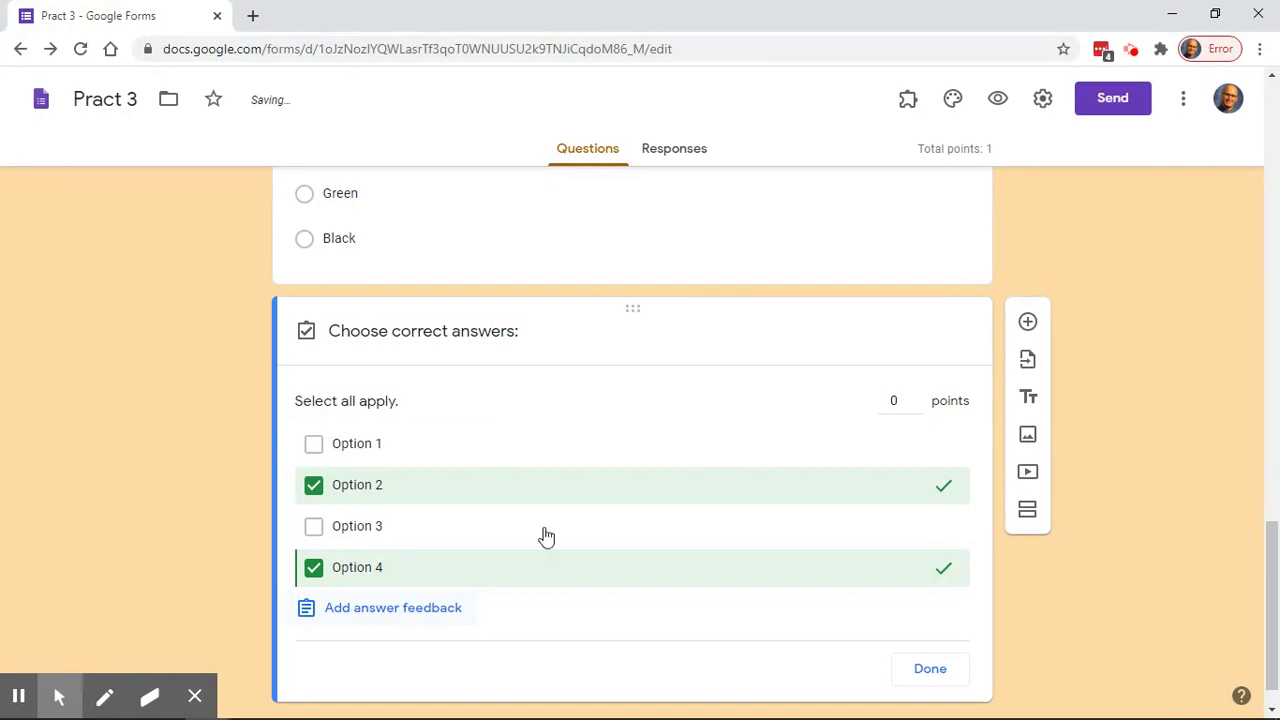
pyautogui.click(918, 401)
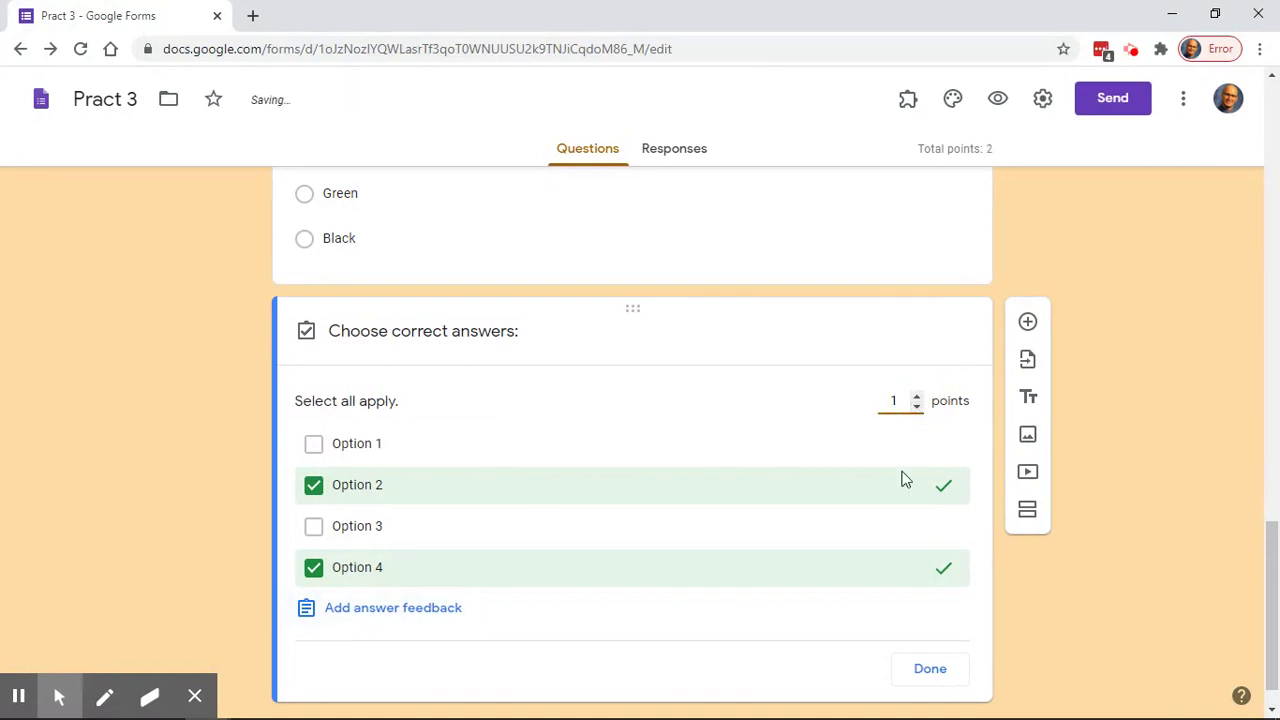
pyautogui.click(928, 669)
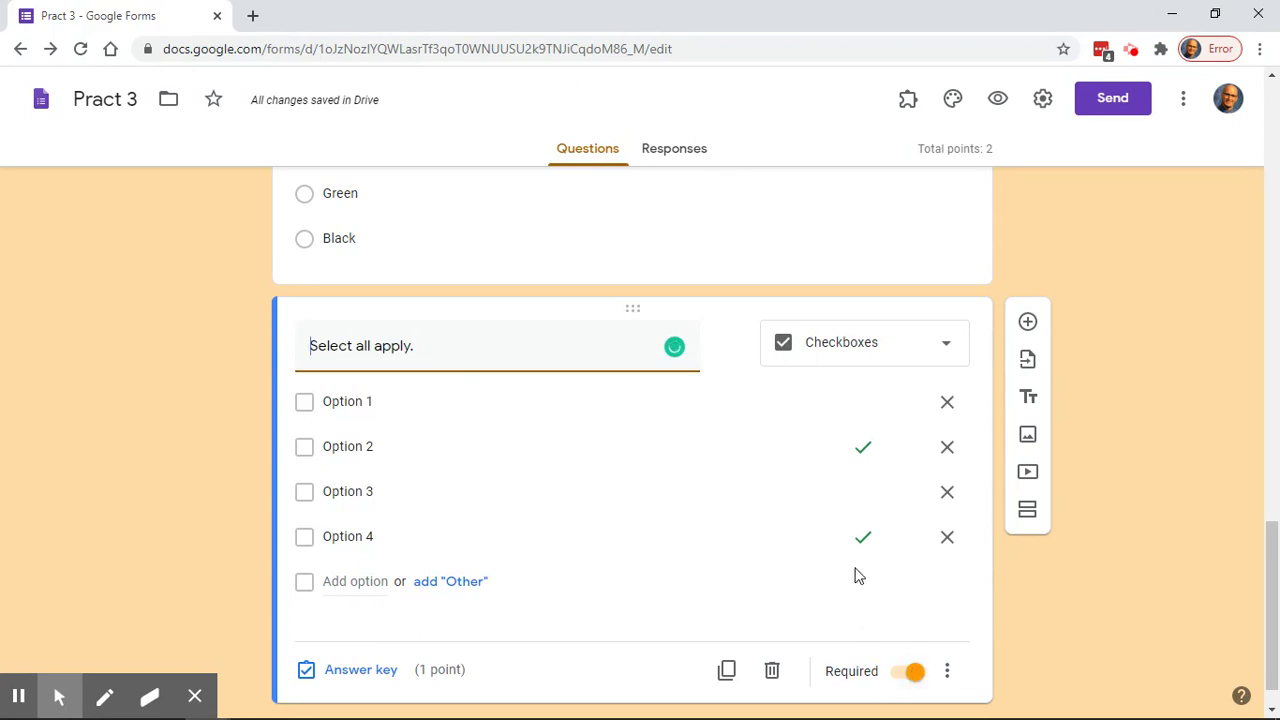
pyautogui.click(1027, 275)
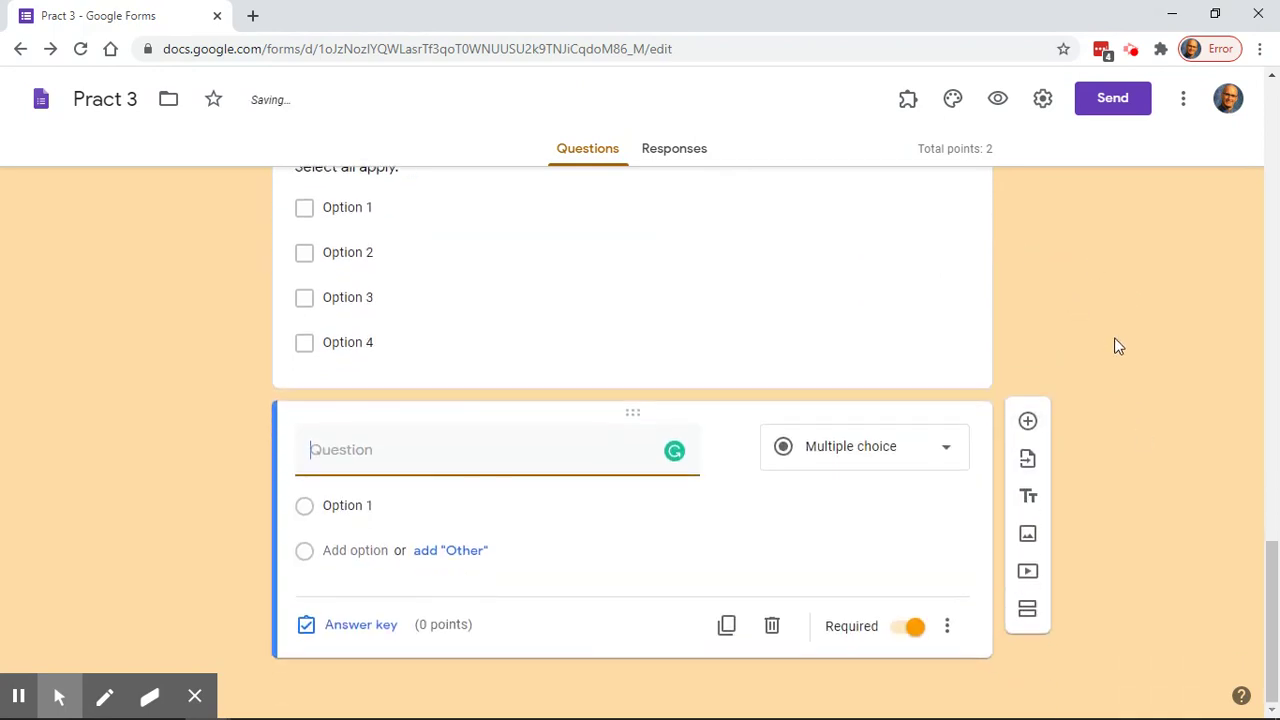
# Change the new question's type to File upload and accept the upload-to-Drive notice
pyautogui.click(956, 468)
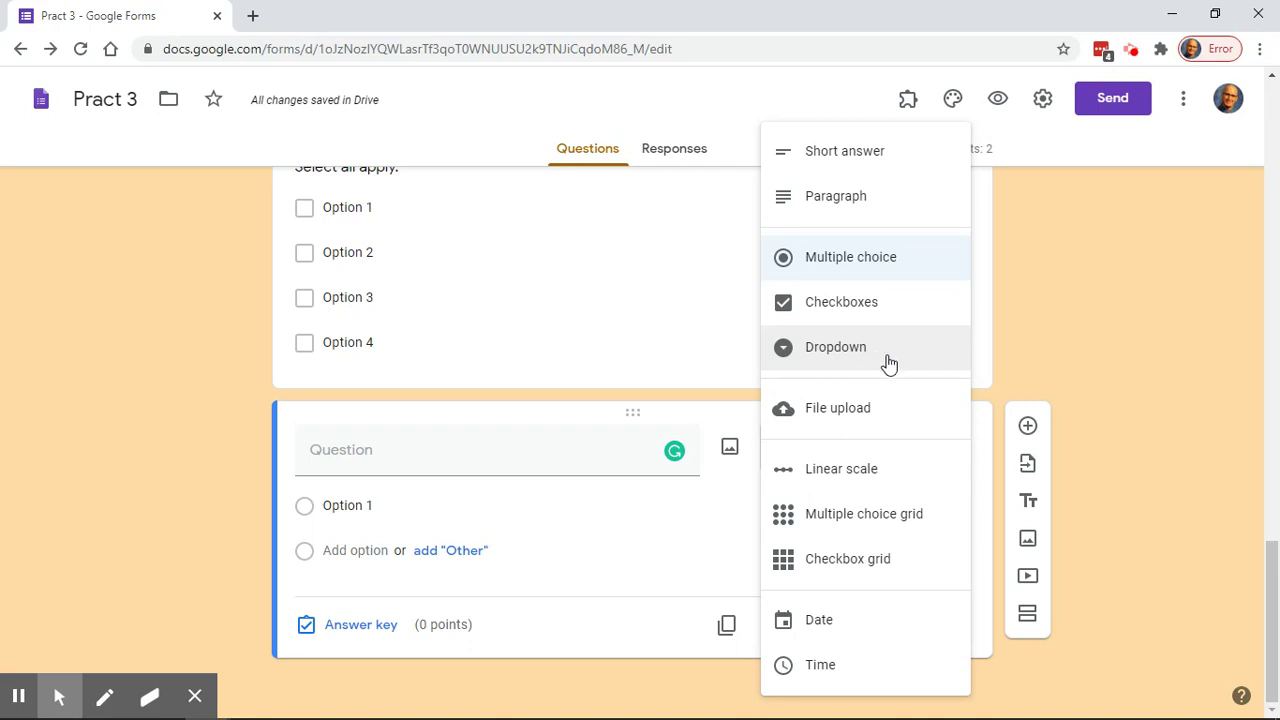
pyautogui.click(883, 428)
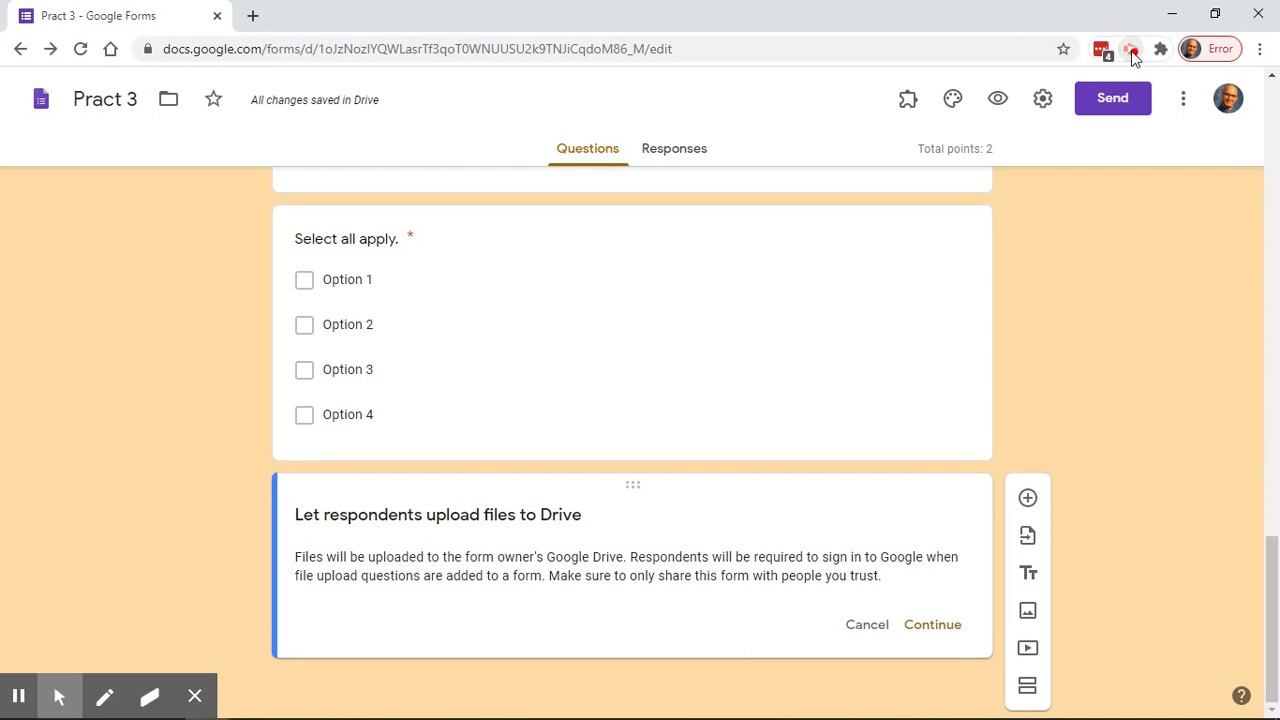
pyautogui.moveTo(17, 698)
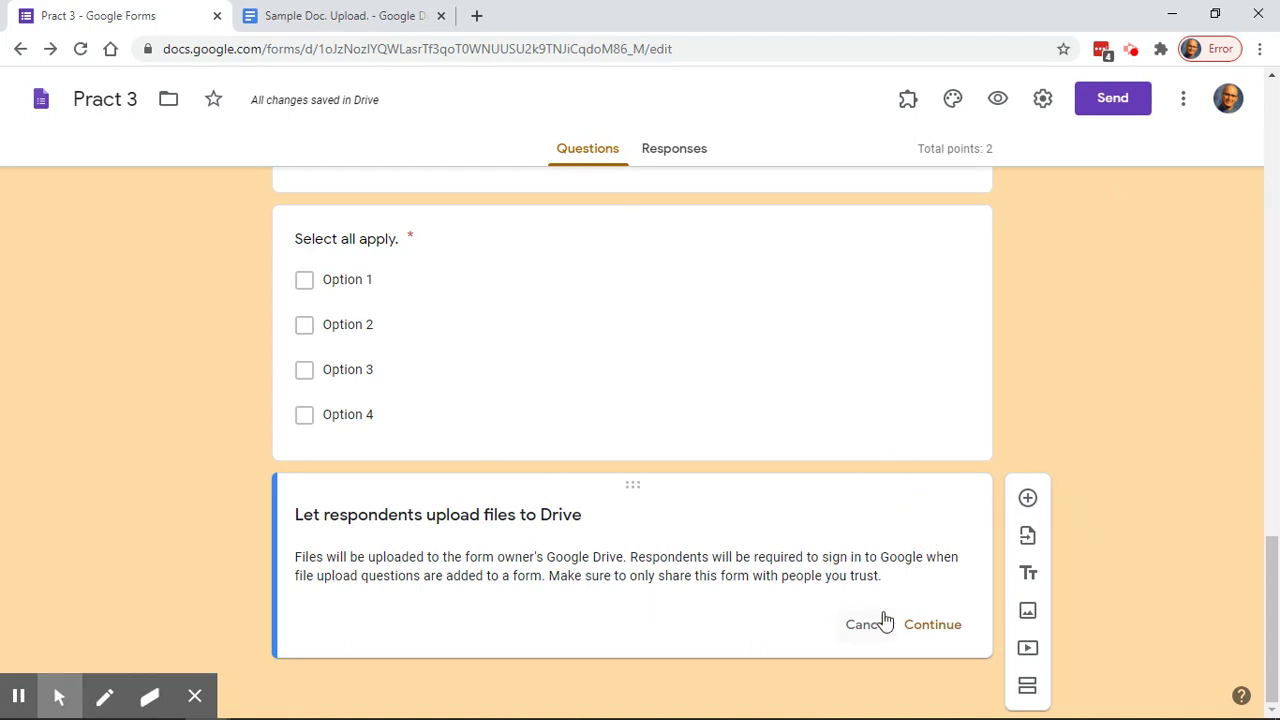
pyautogui.click(928, 625)
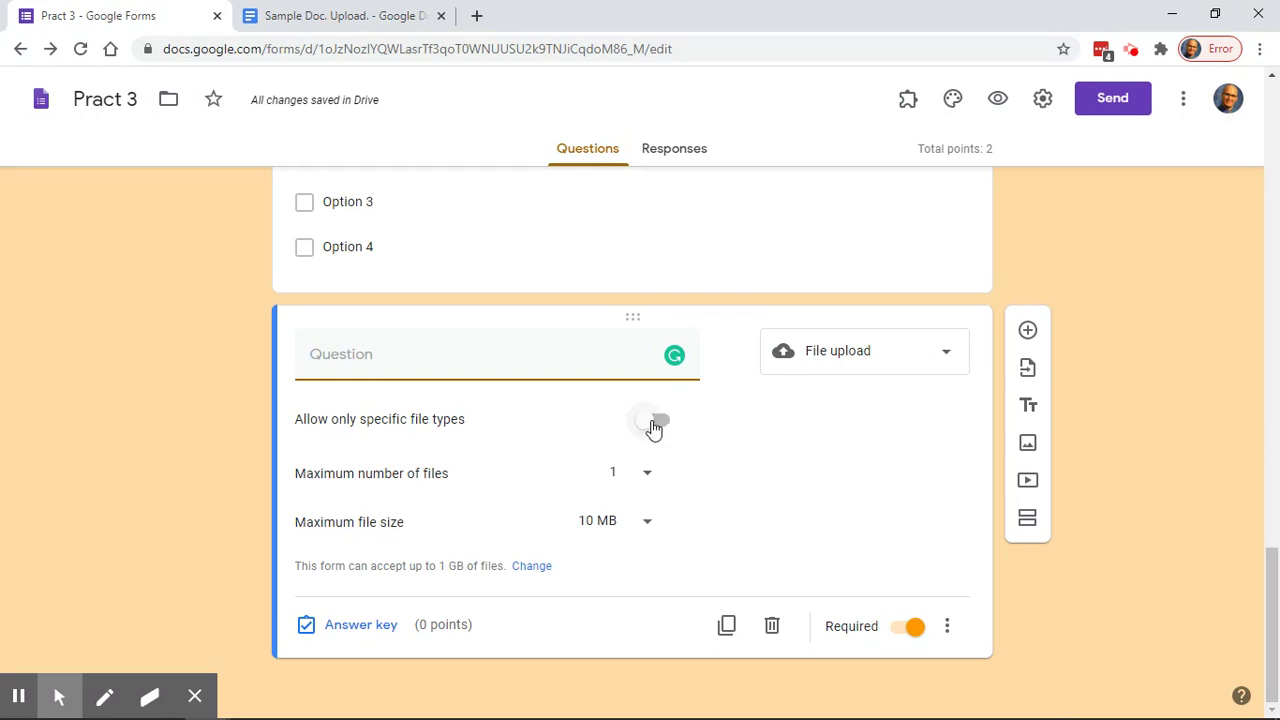
# Restrict the upload question to Image files only, with a maximum of 1 file
pyautogui.click(652, 424)
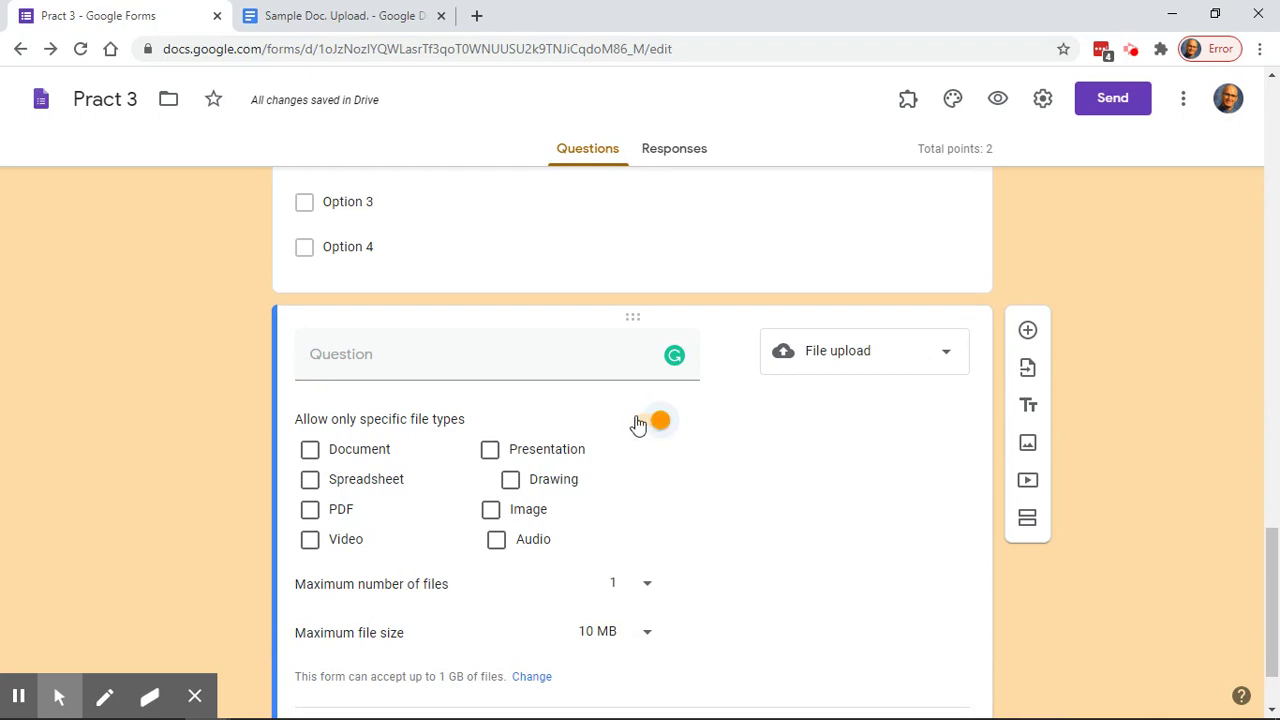
pyautogui.click(651, 421)
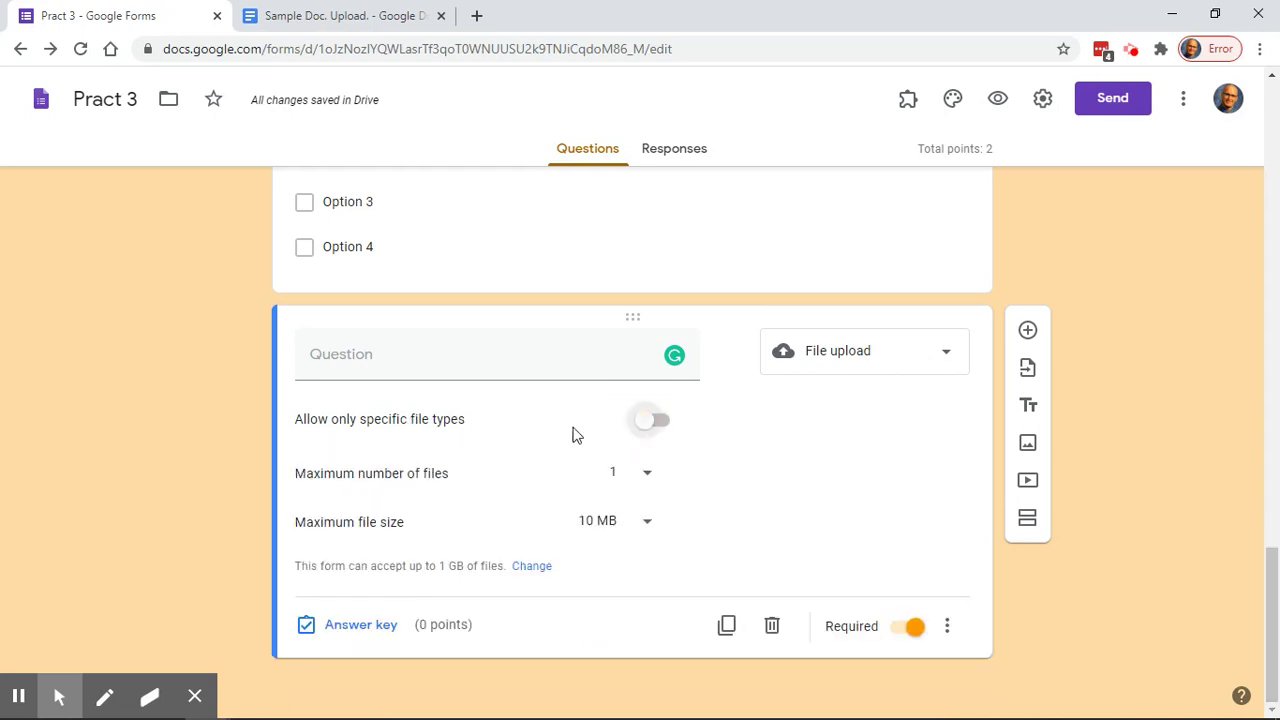
pyautogui.click(660, 422)
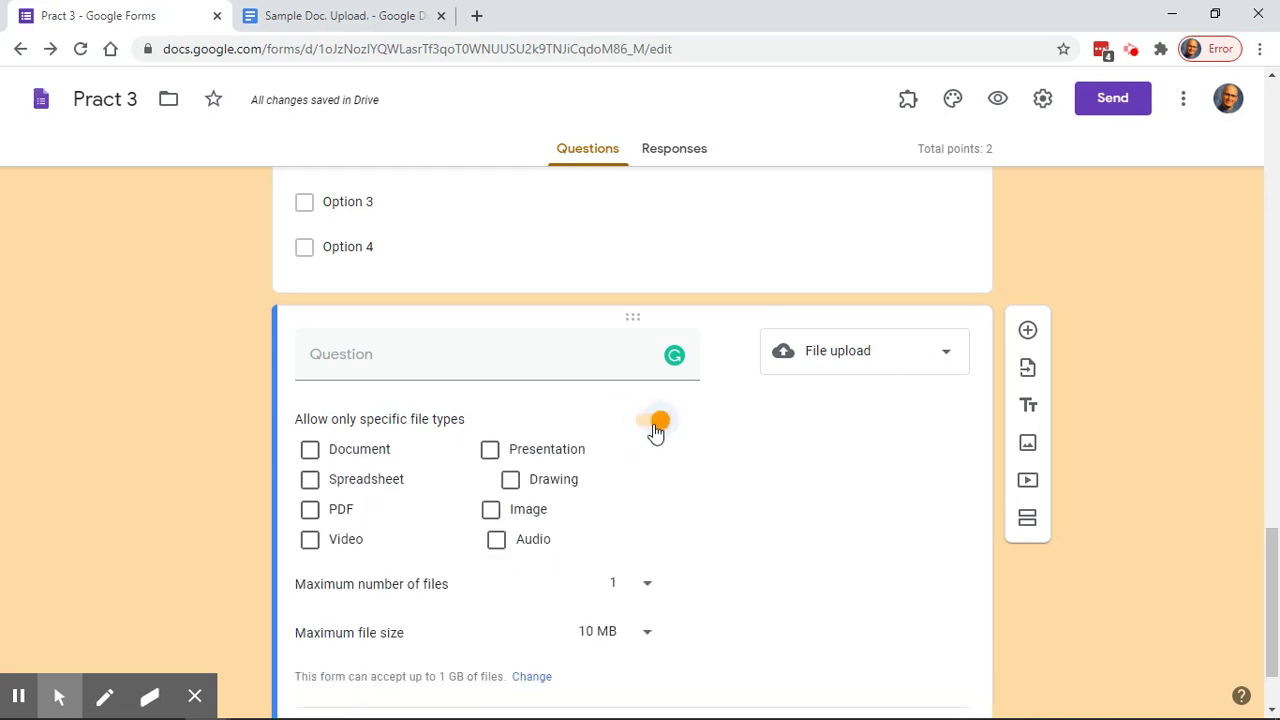
pyautogui.click(493, 512)
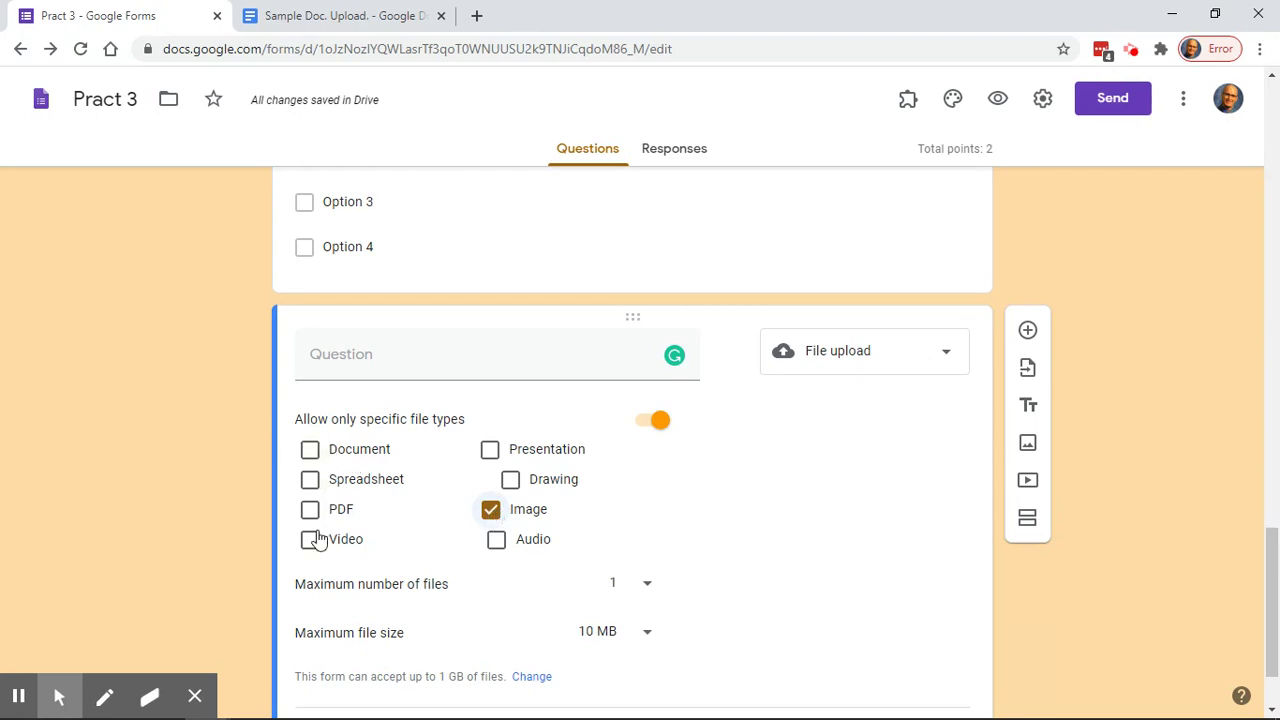
pyautogui.click(646, 586)
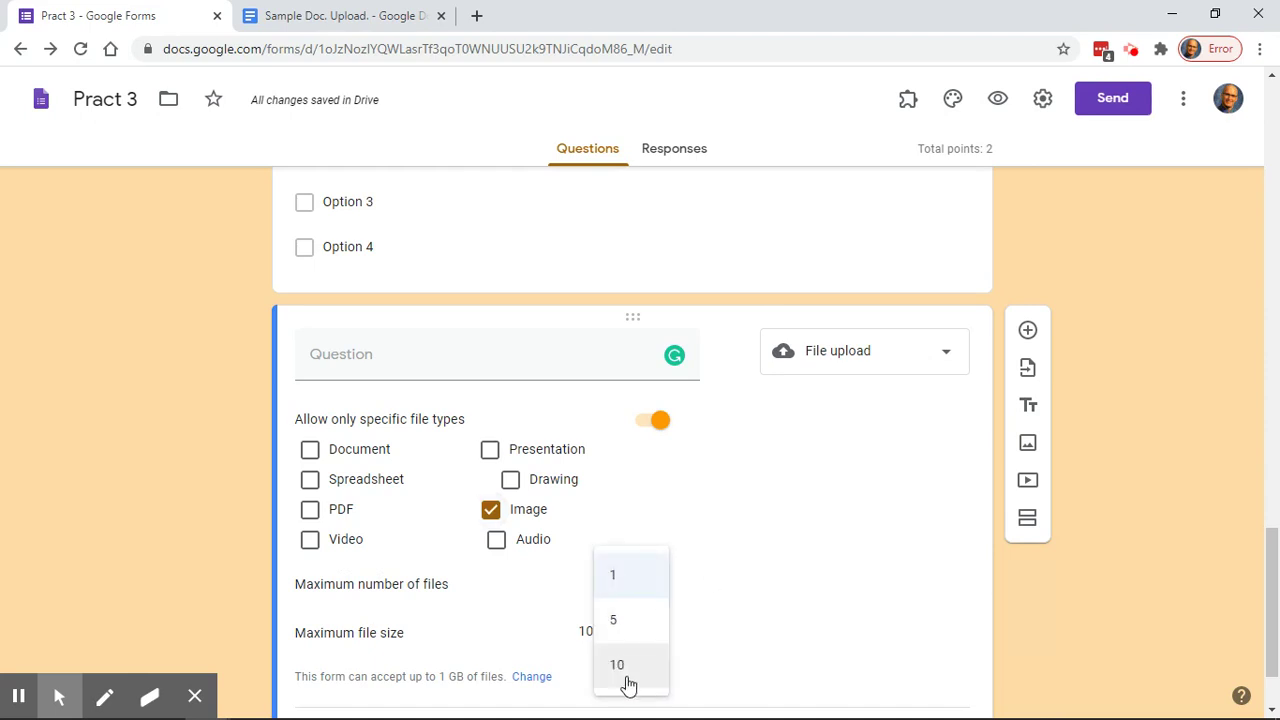
pyautogui.click(632, 580)
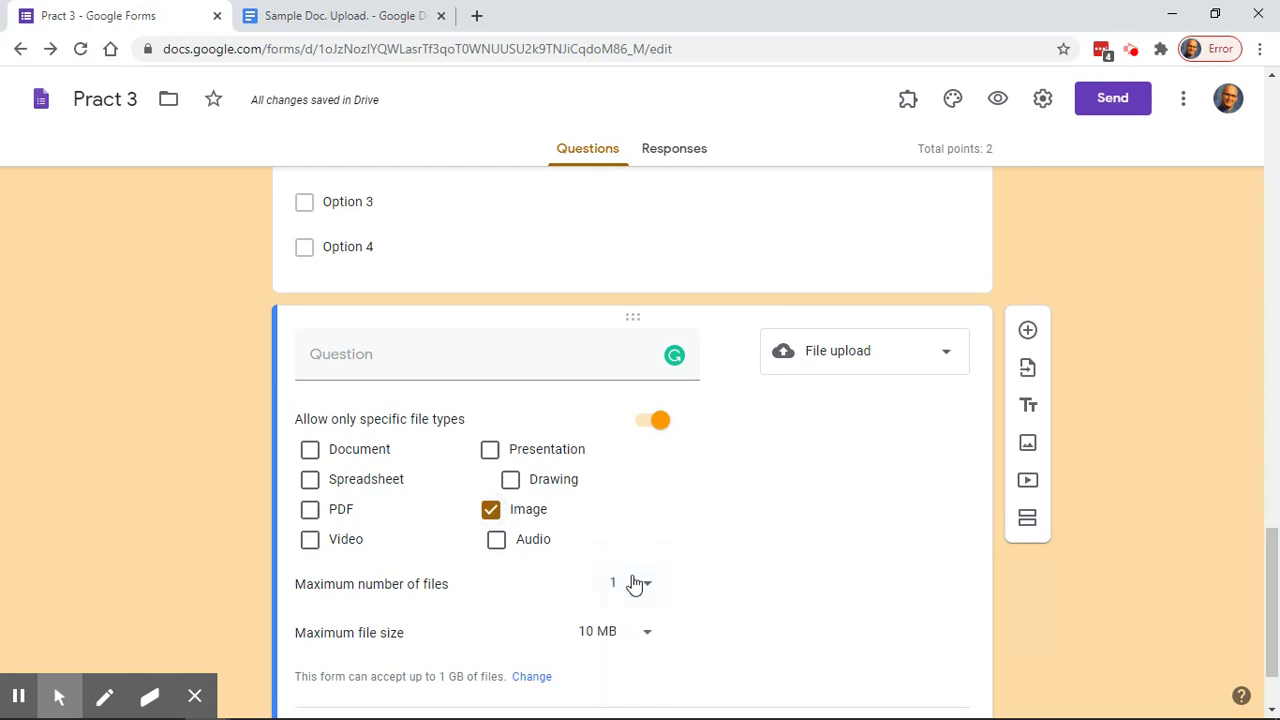
pyautogui.scroll(-1, 831, 546)
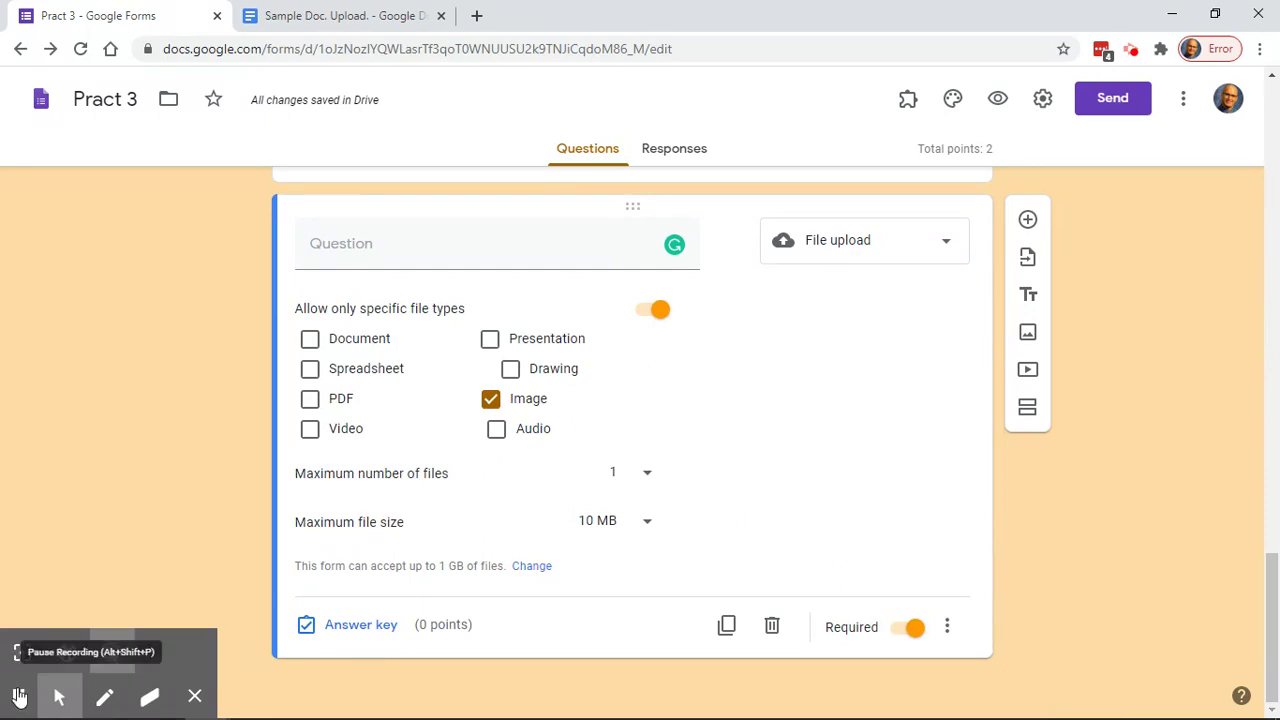
# Set the upload question to 5 points in the answer key, then begin inserting an image
pyautogui.click(346, 620)
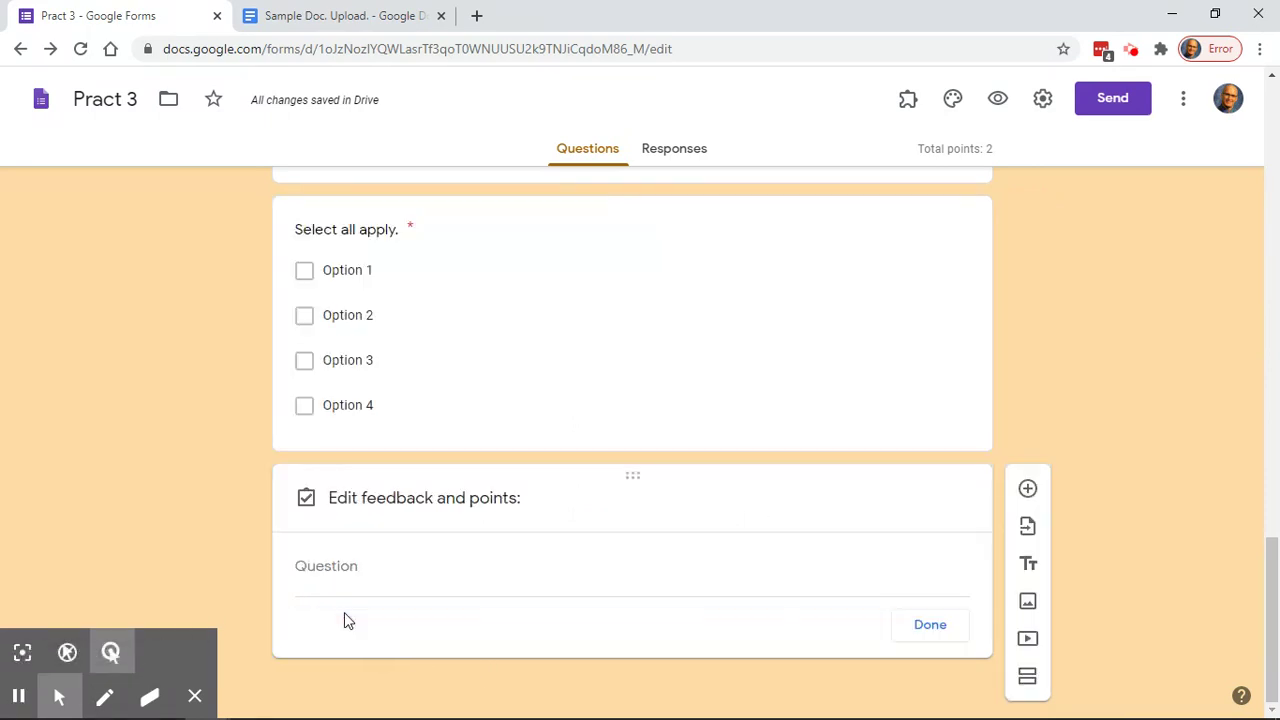
pyautogui.click(895, 521)
pyautogui.press('BackSpace')
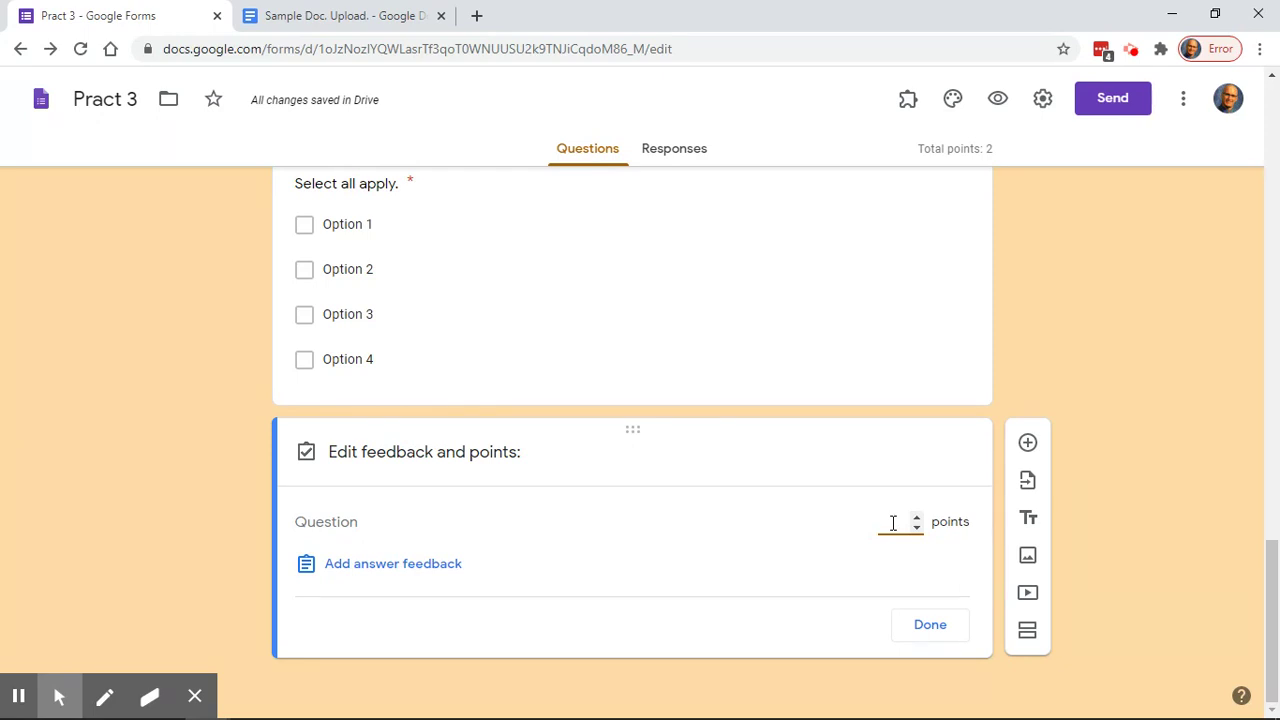
pyautogui.write('5')
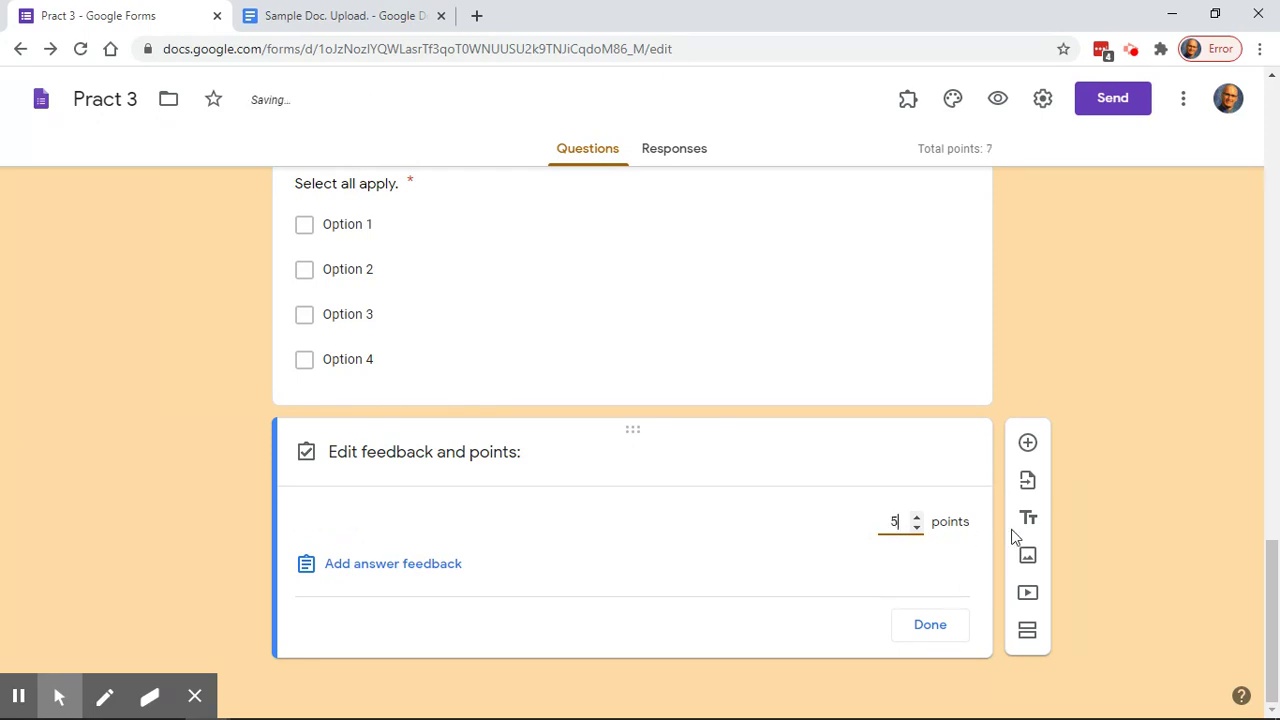
pyautogui.click(911, 630)
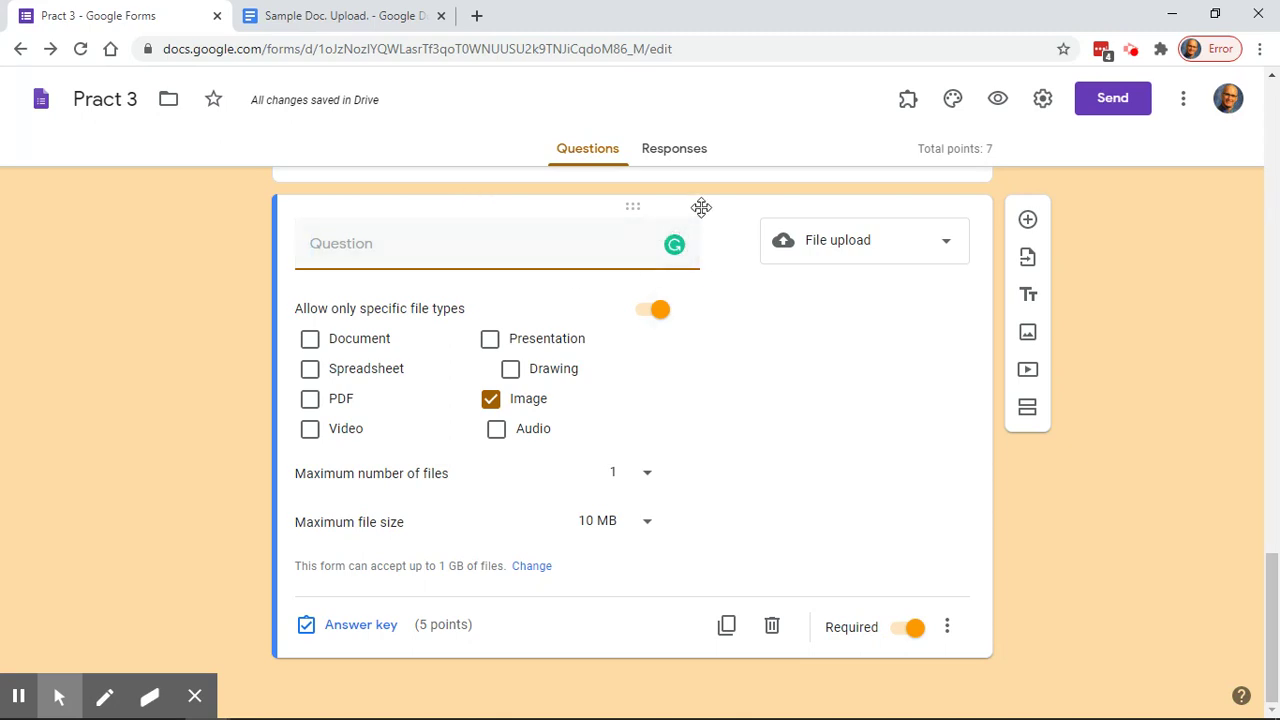
pyautogui.click(731, 243)
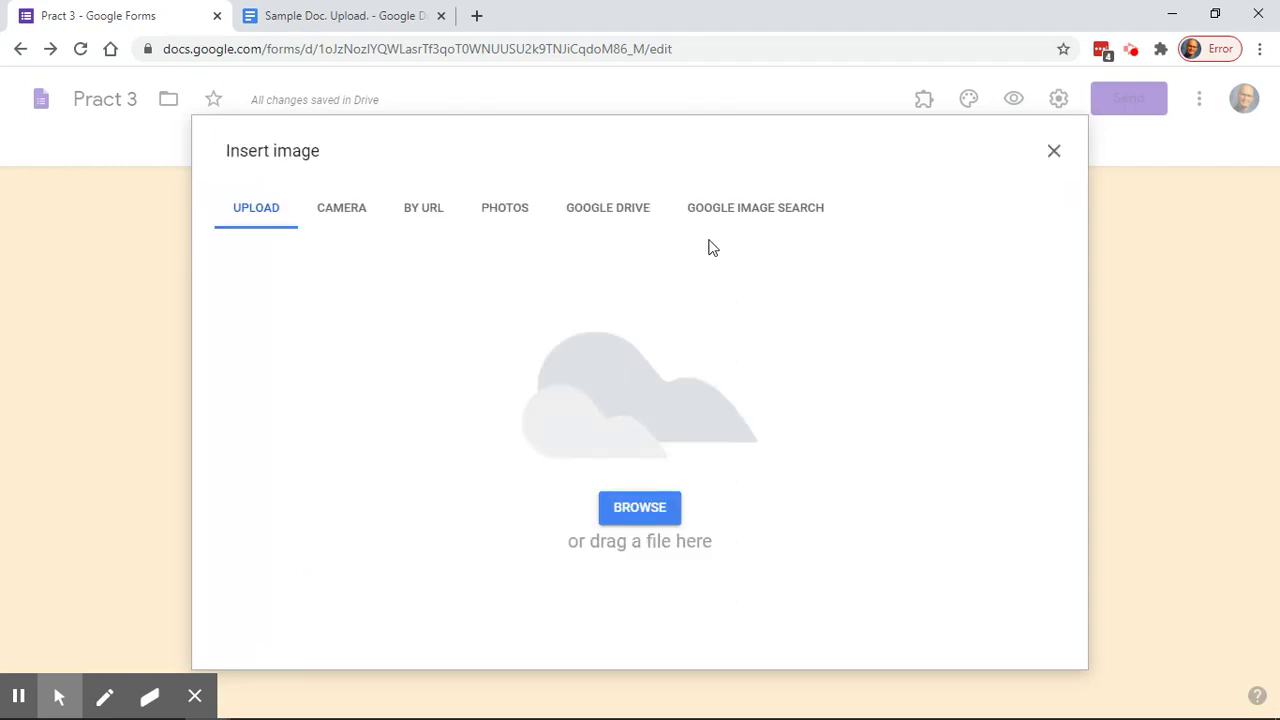
# Insert the '1) x = 3⁴ x 5³' image from the Drive Practice folder into the upload question
pyautogui.click(648, 211)
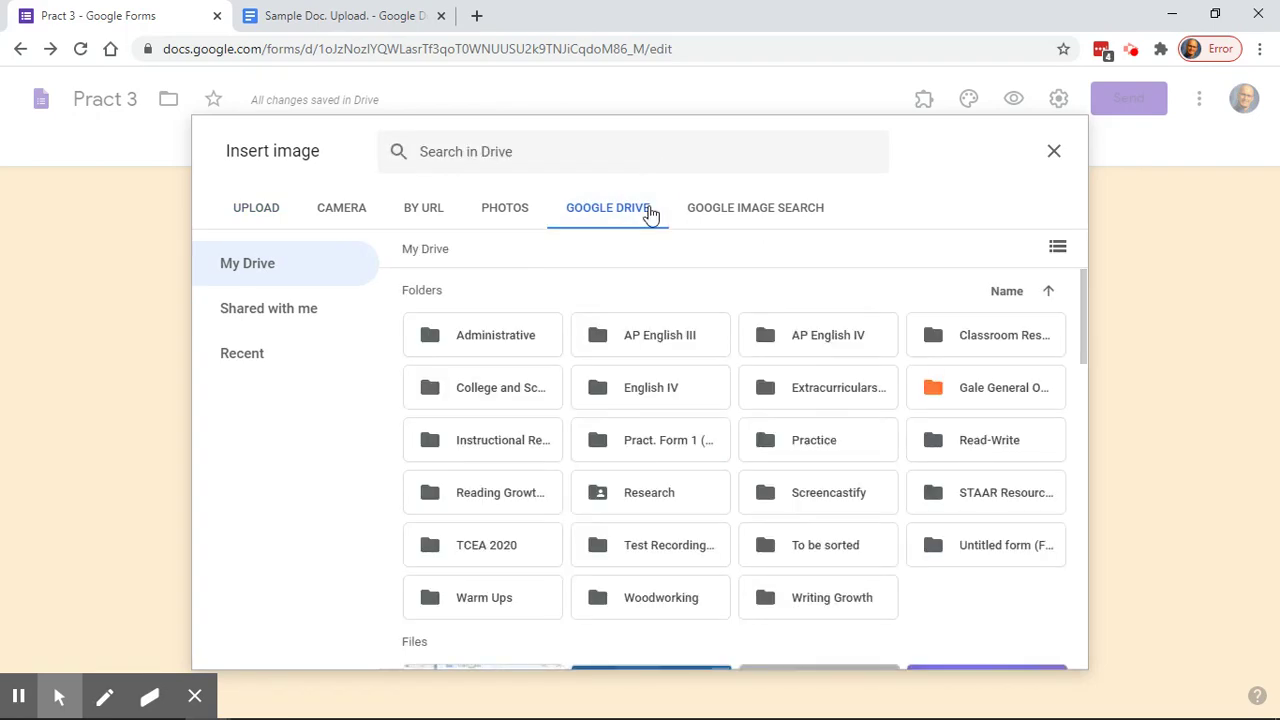
pyautogui.click(849, 440)
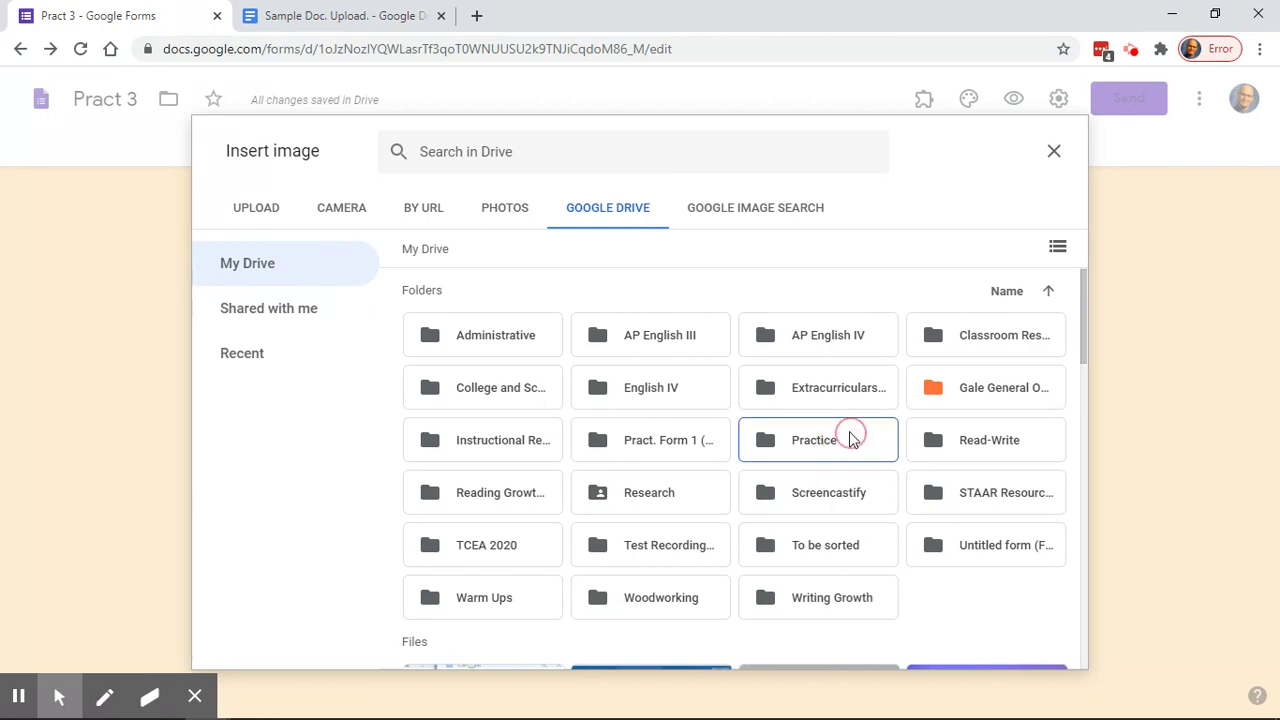
pyautogui.click(849, 436)
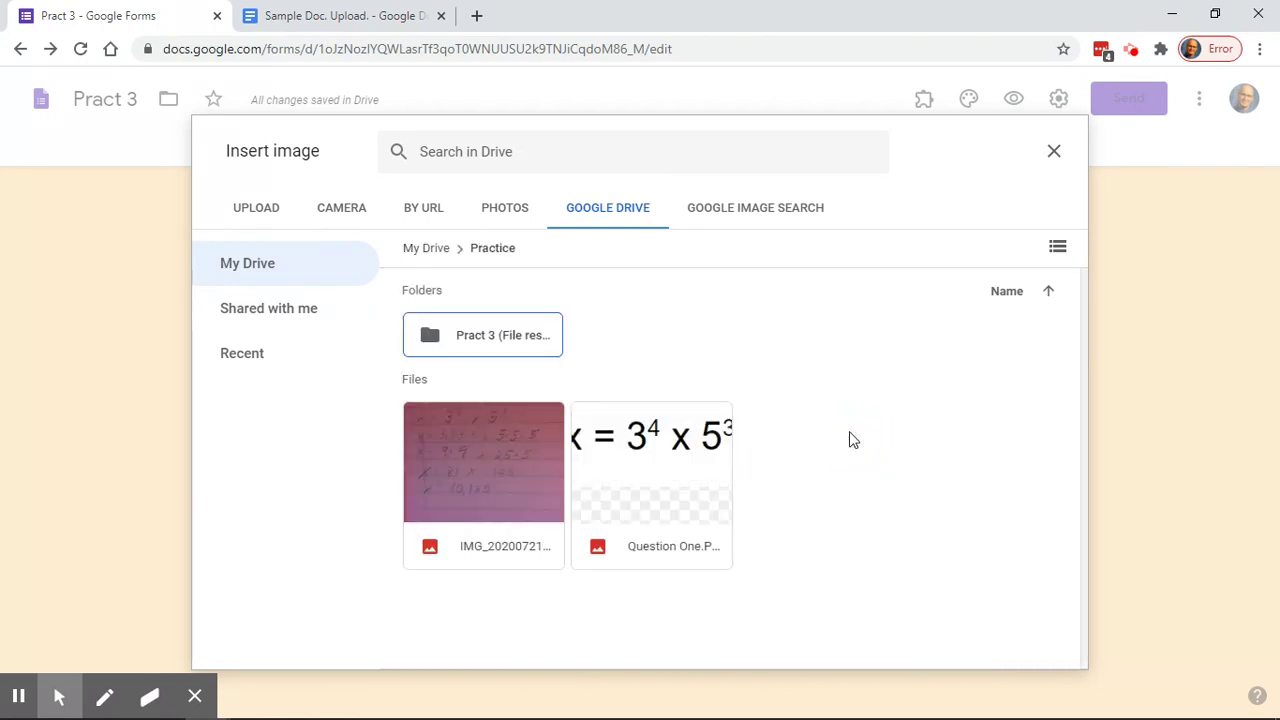
pyautogui.click(715, 452)
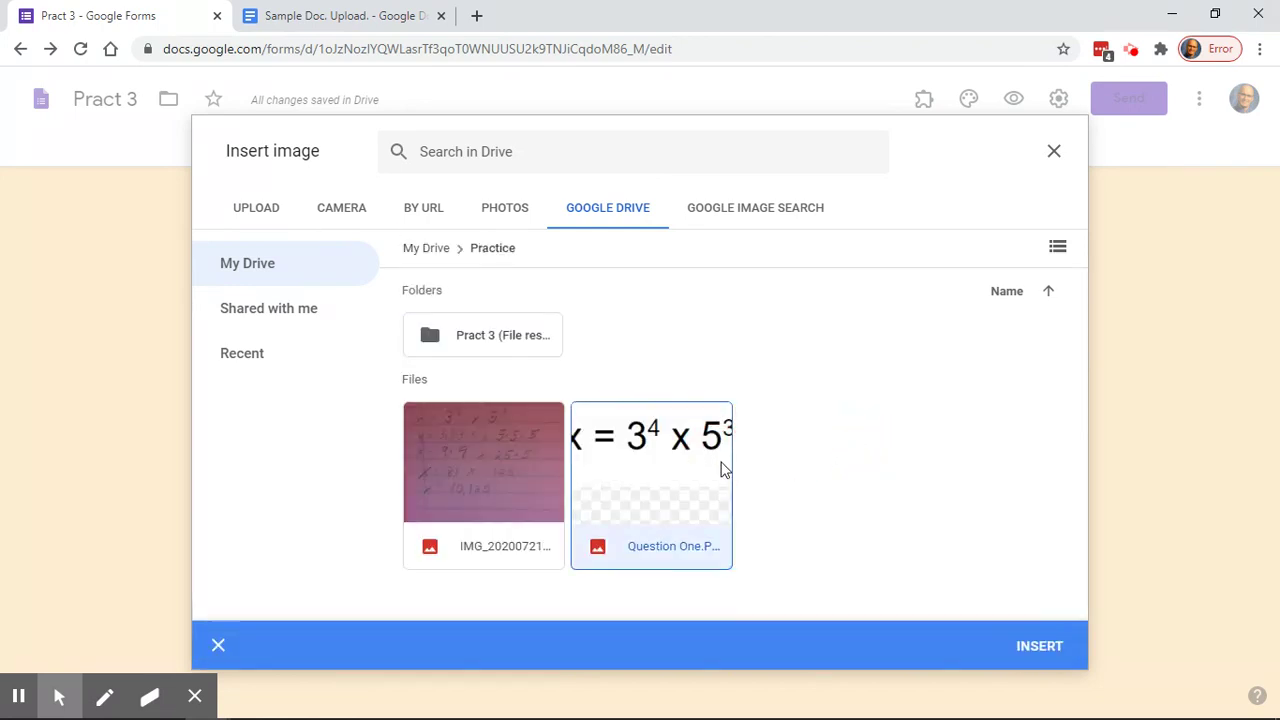
pyautogui.click(1036, 643)
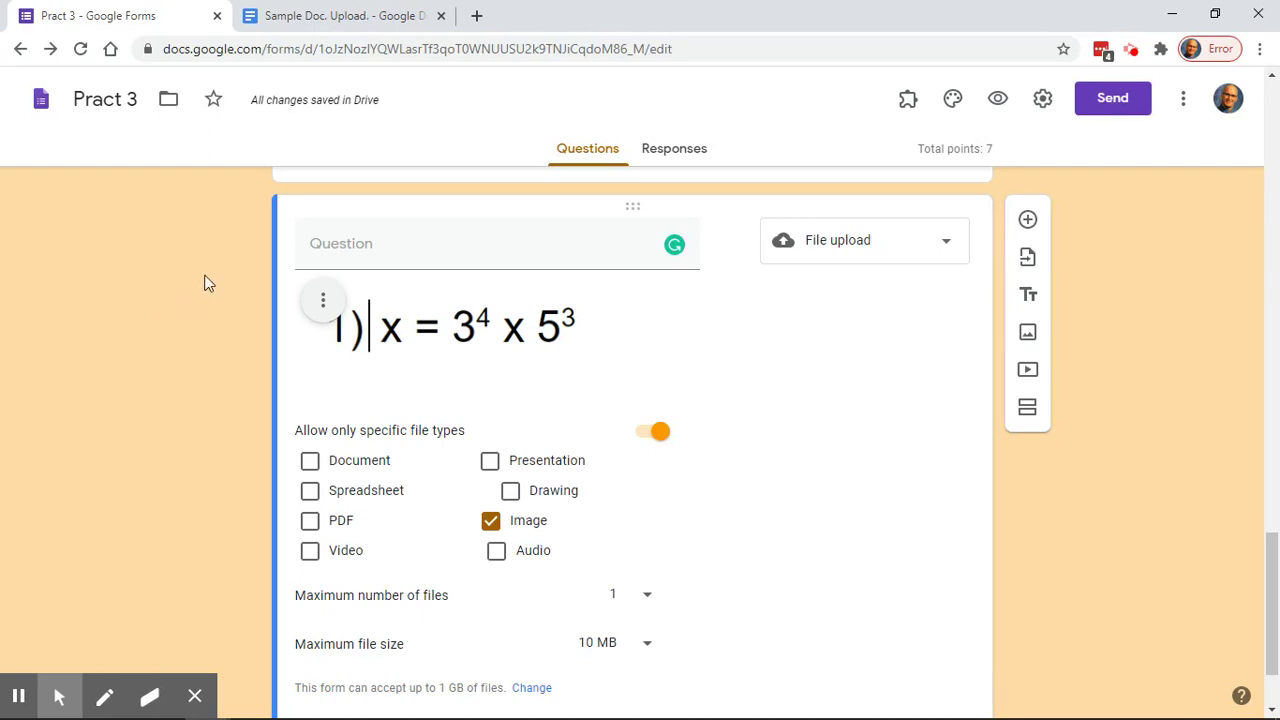
# Enter 'Show all your work on paper and upload an image of that work.' as the question text
pyautogui.click(330, 245)
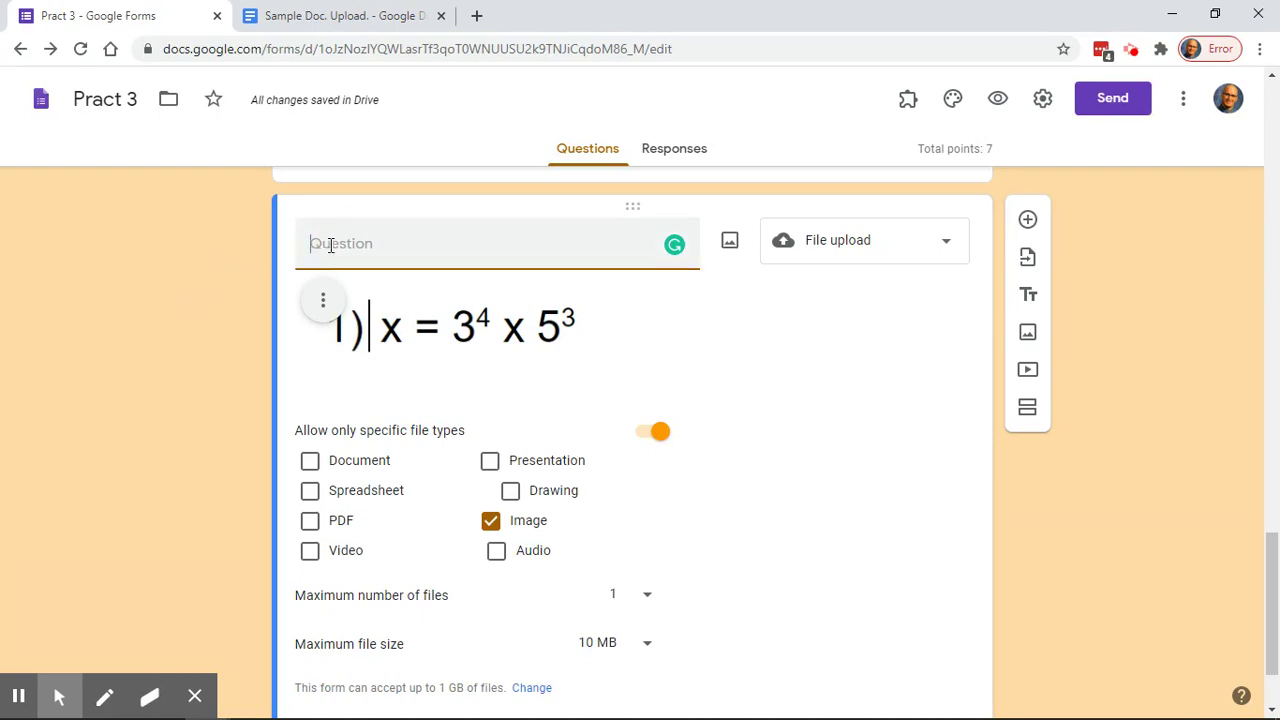
pyautogui.write('Show all your work on paper and ')
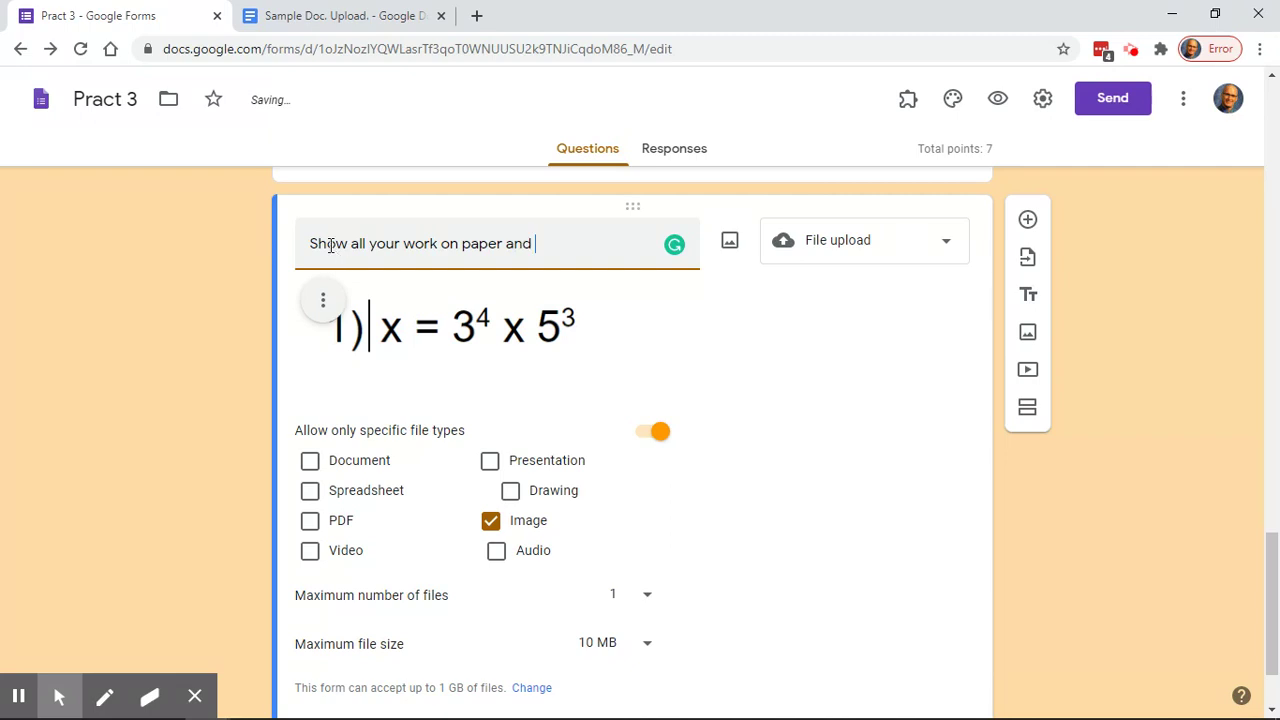
pyautogui.write('upload an image of that work.')
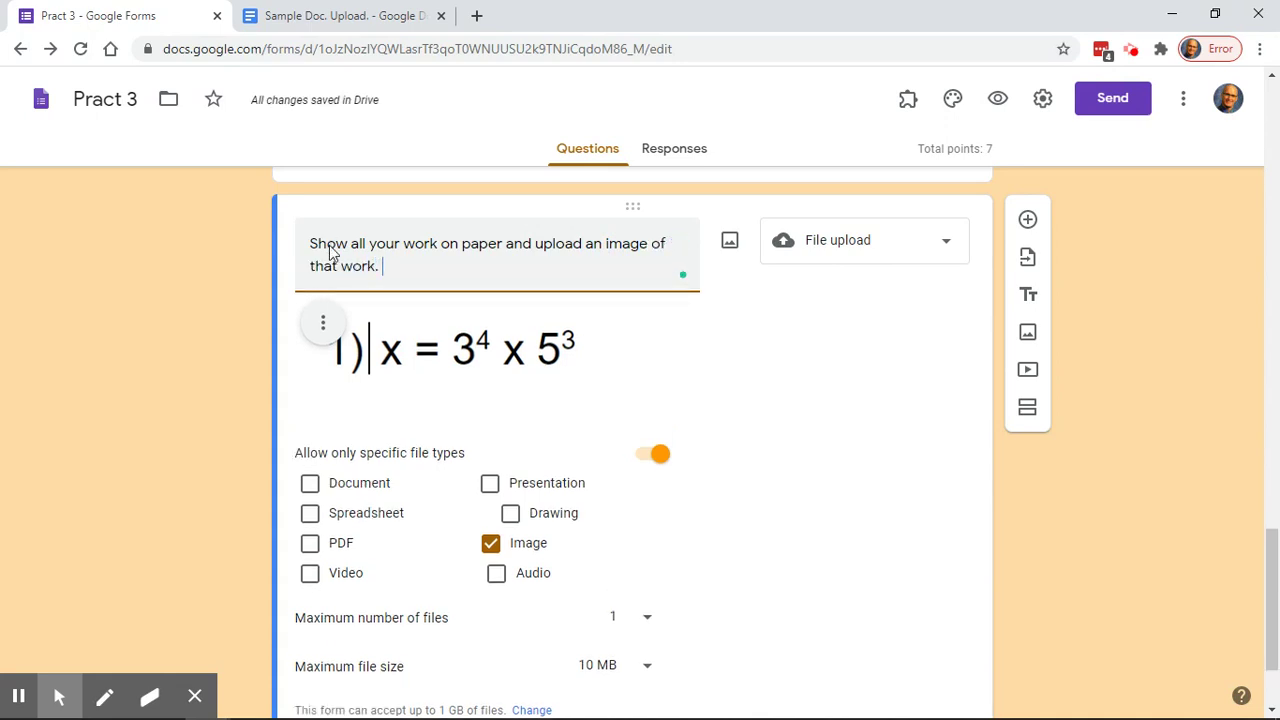
pyautogui.click(878, 421)
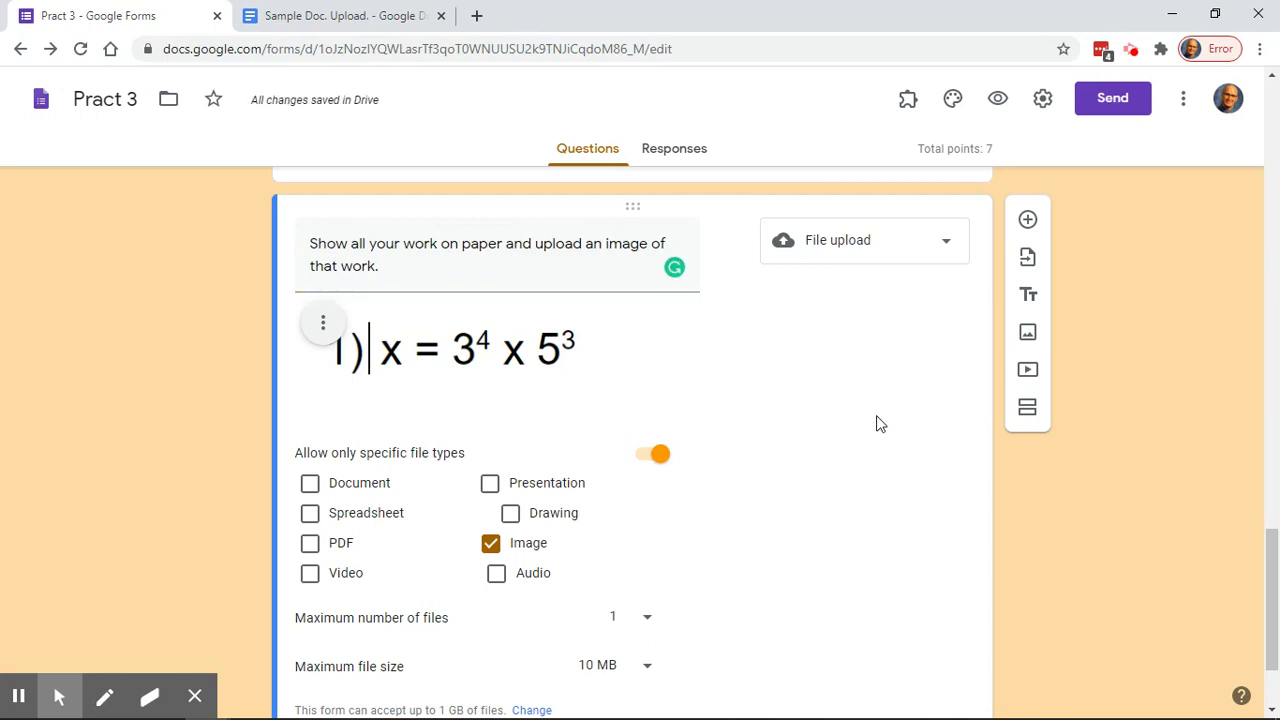
pyautogui.scroll(-2, 674, 380)
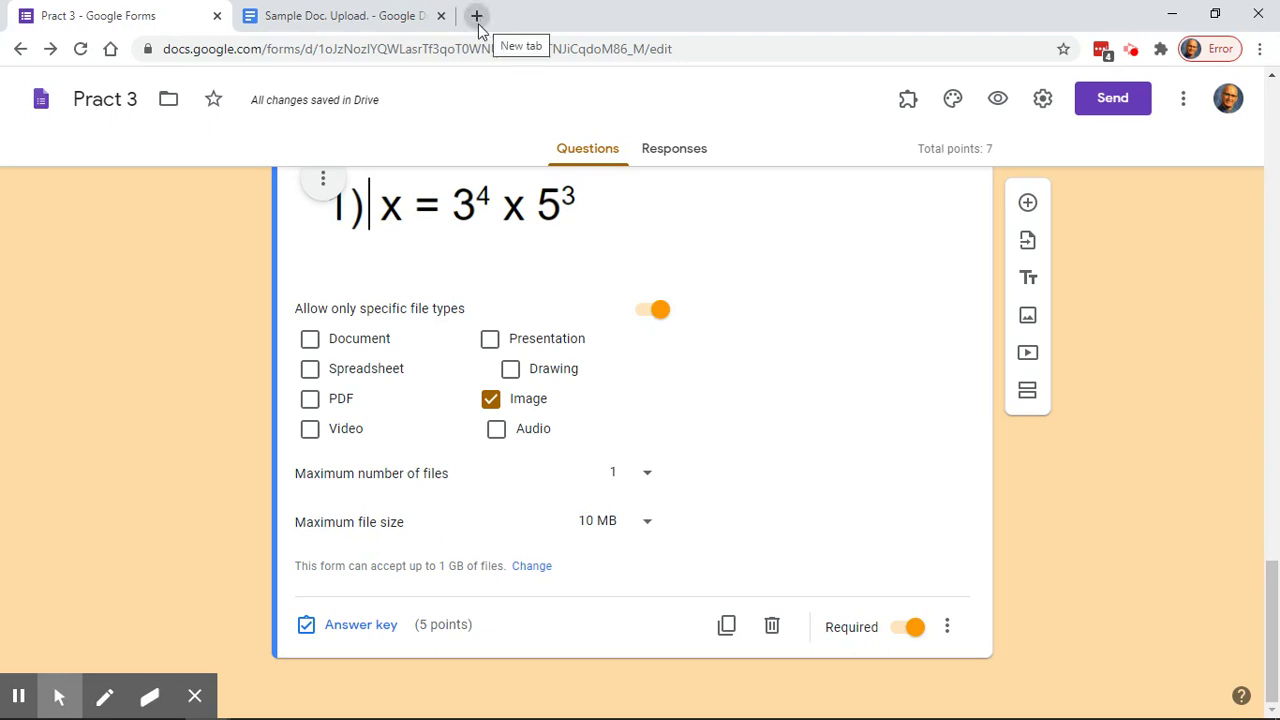
# Preview the form and scroll down to the file upload question
pyautogui.click(999, 104)
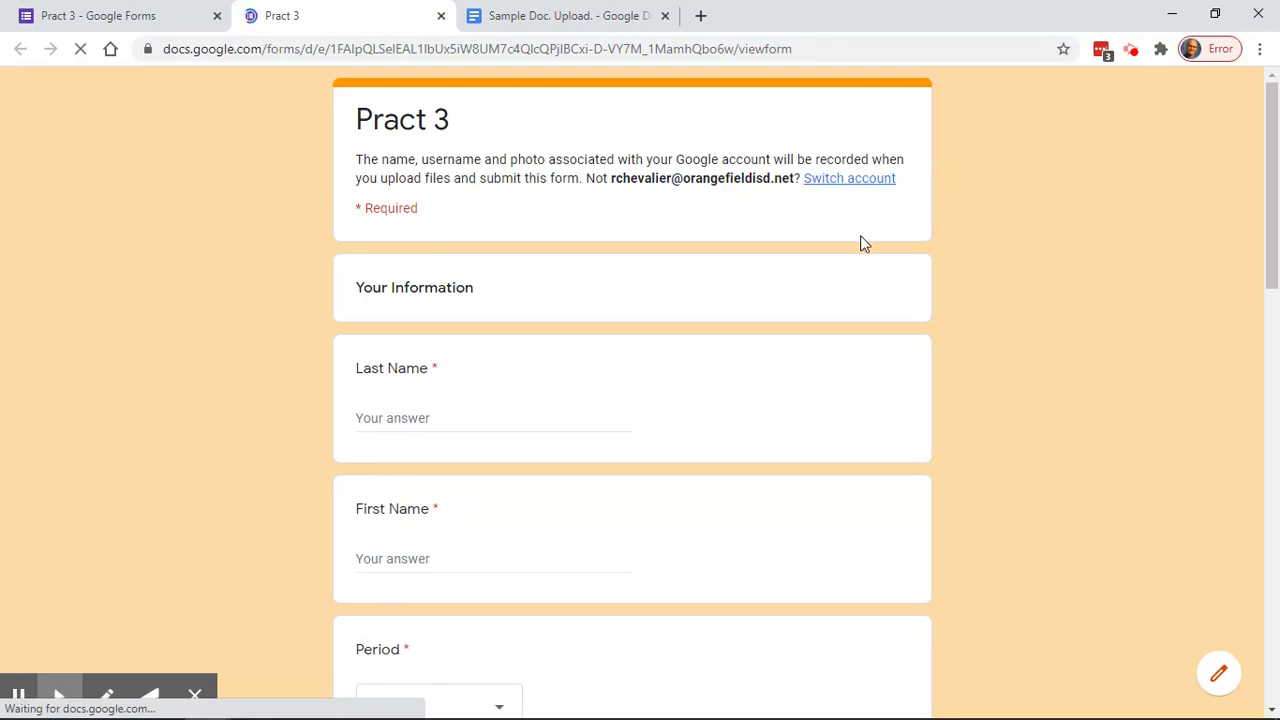
pyautogui.scroll(-4, 846, 251)
pyautogui.scroll(-3, 854, 249)
pyautogui.scroll(-5, 860, 250)
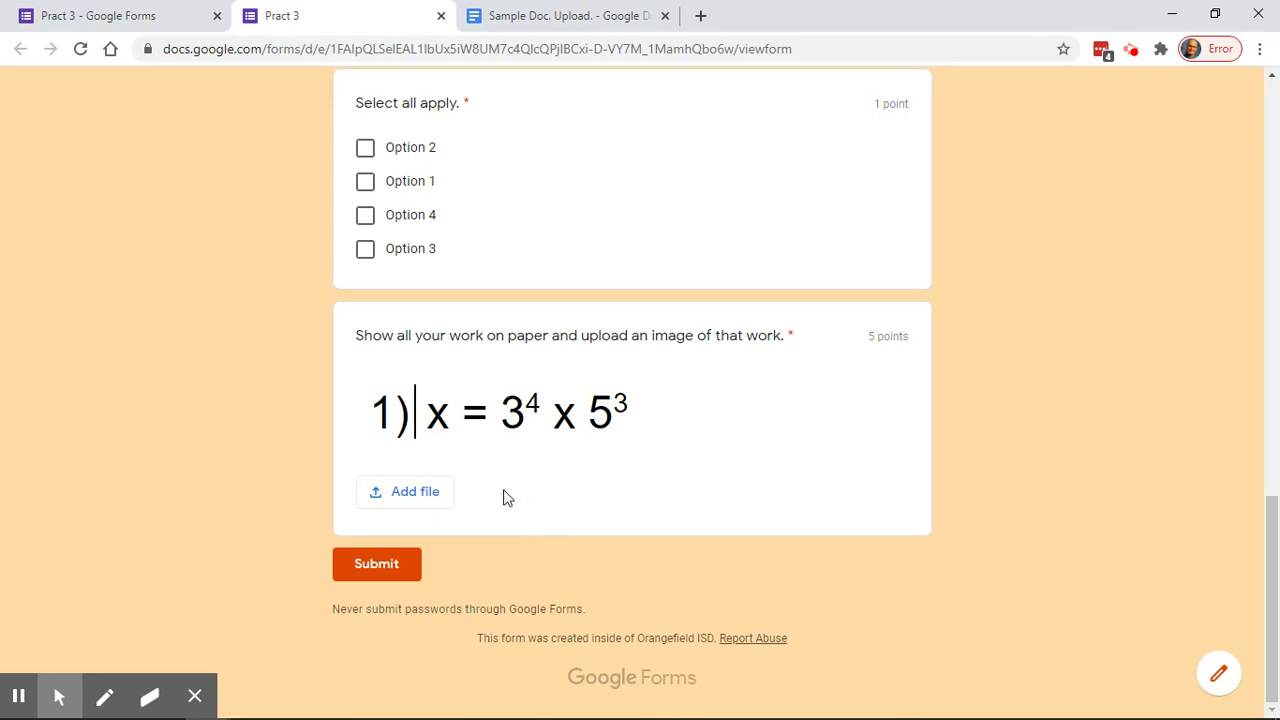
# Attach IMG_20200721_103634.jpg from My Drive, view it, and close the preview
pyautogui.click(432, 495)
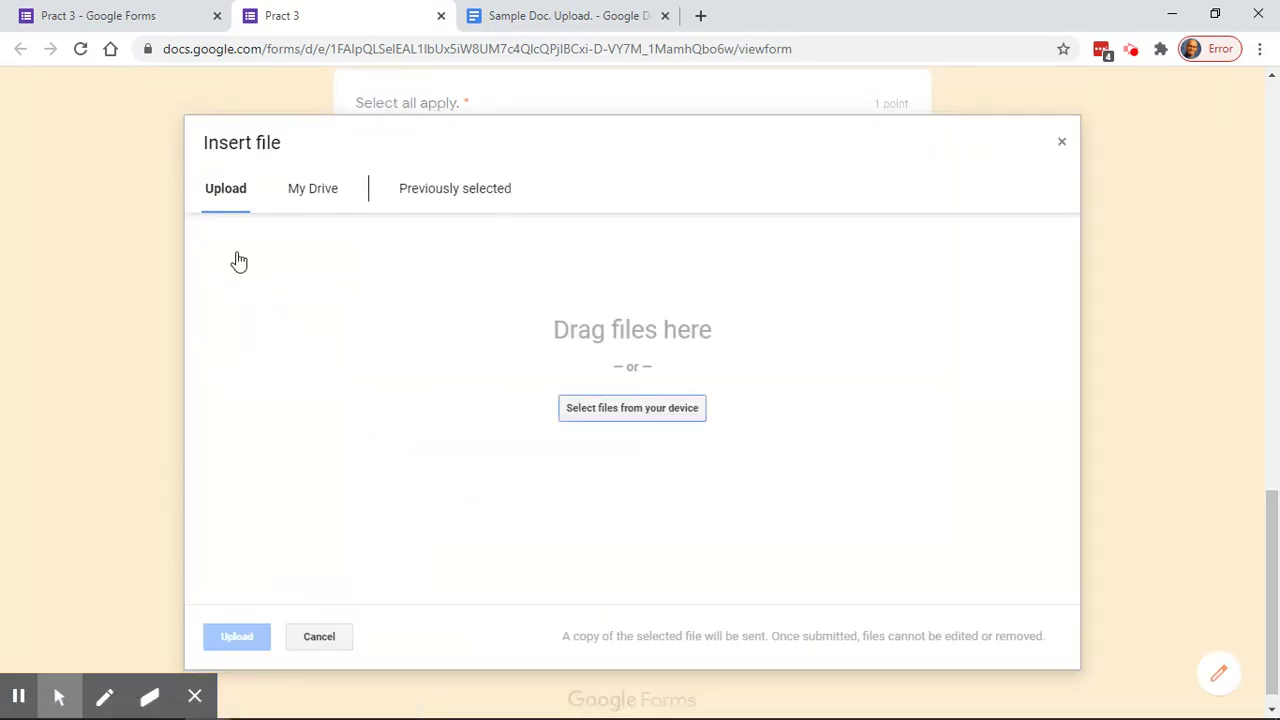
pyautogui.click(335, 166)
pyautogui.click(310, 200)
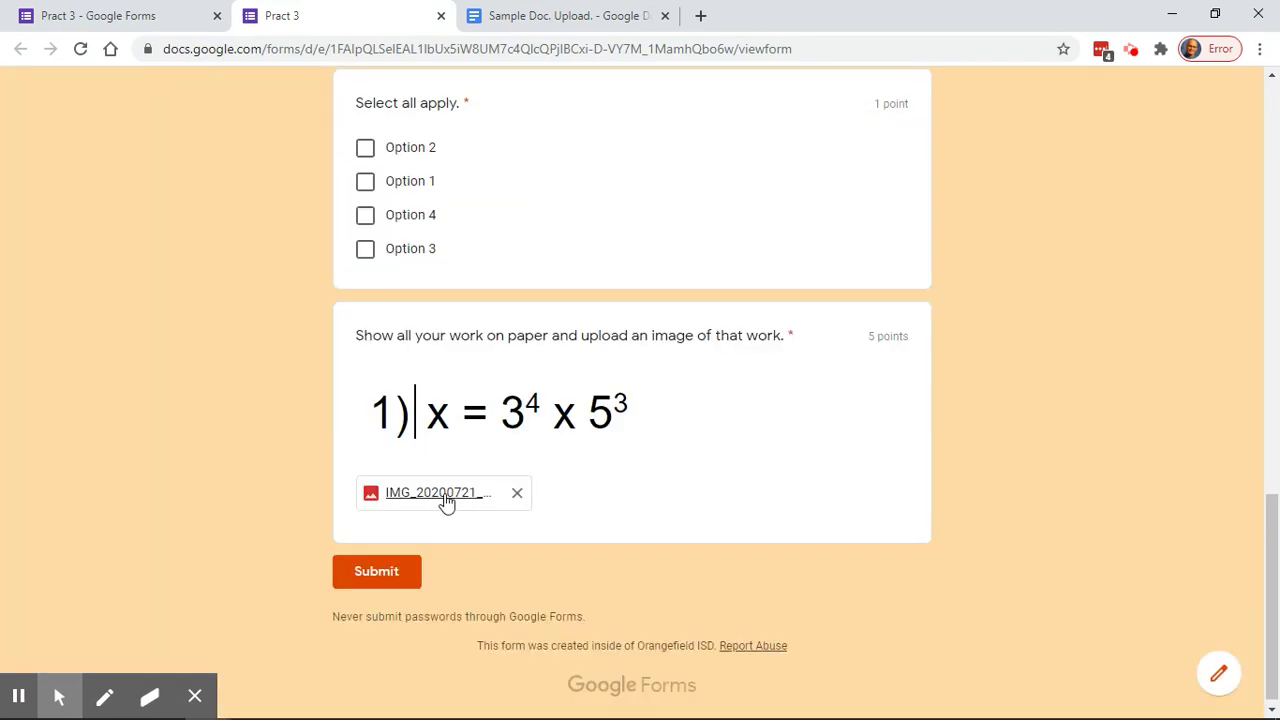
pyautogui.click(445, 495)
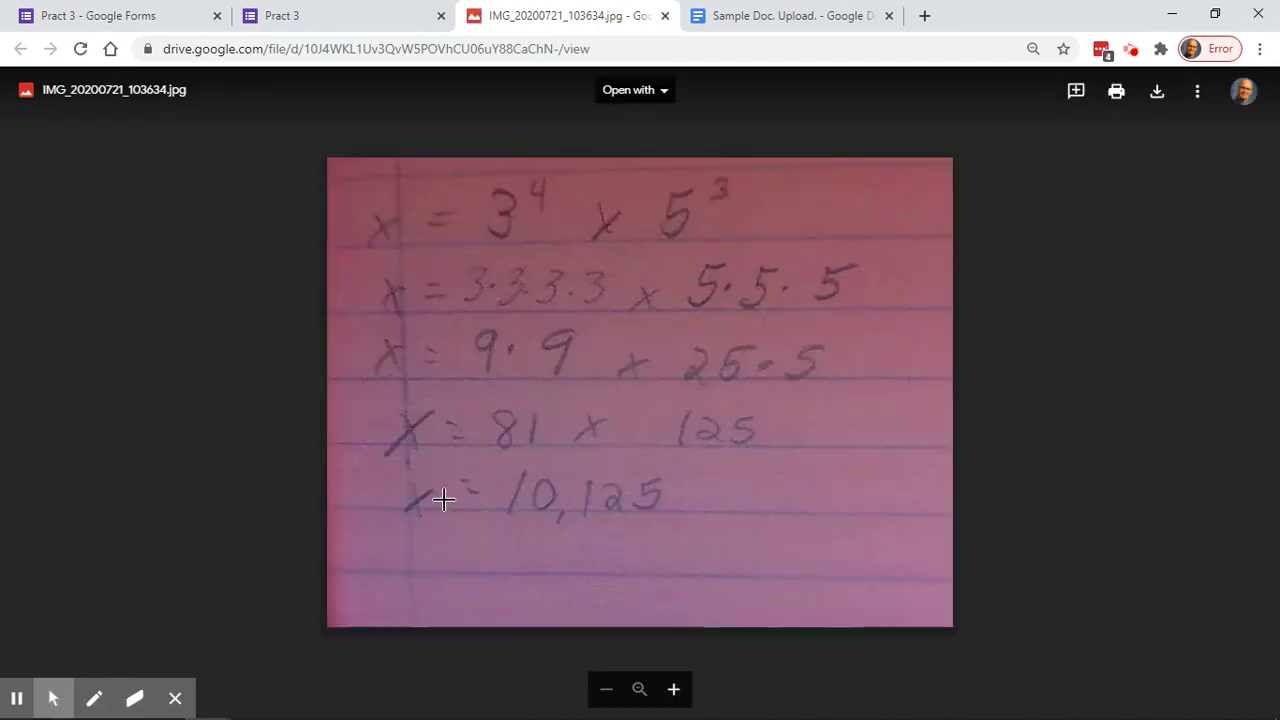
pyautogui.hotkey('ctrl', 'w')
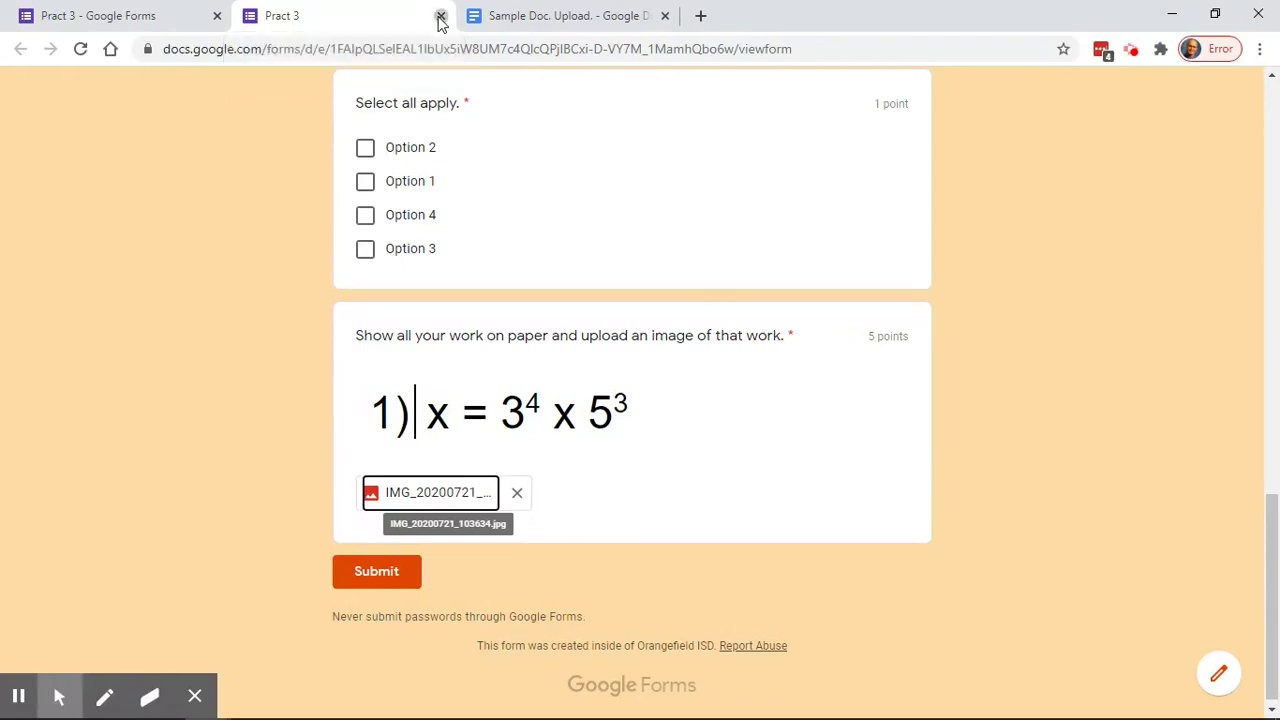
pyautogui.click(440, 18)
# Leave the preview, select the upload question in the editor, and check the sample equations document
pyautogui.click(714, 160)
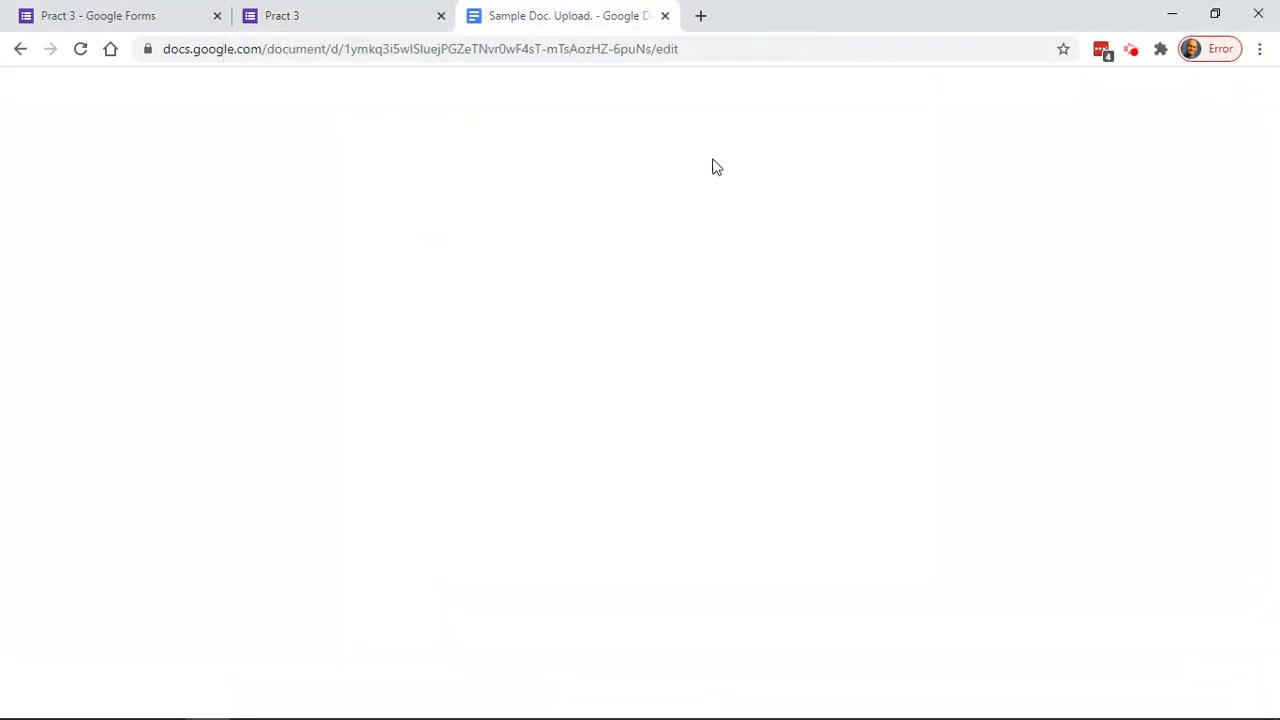
pyautogui.click(98, 12)
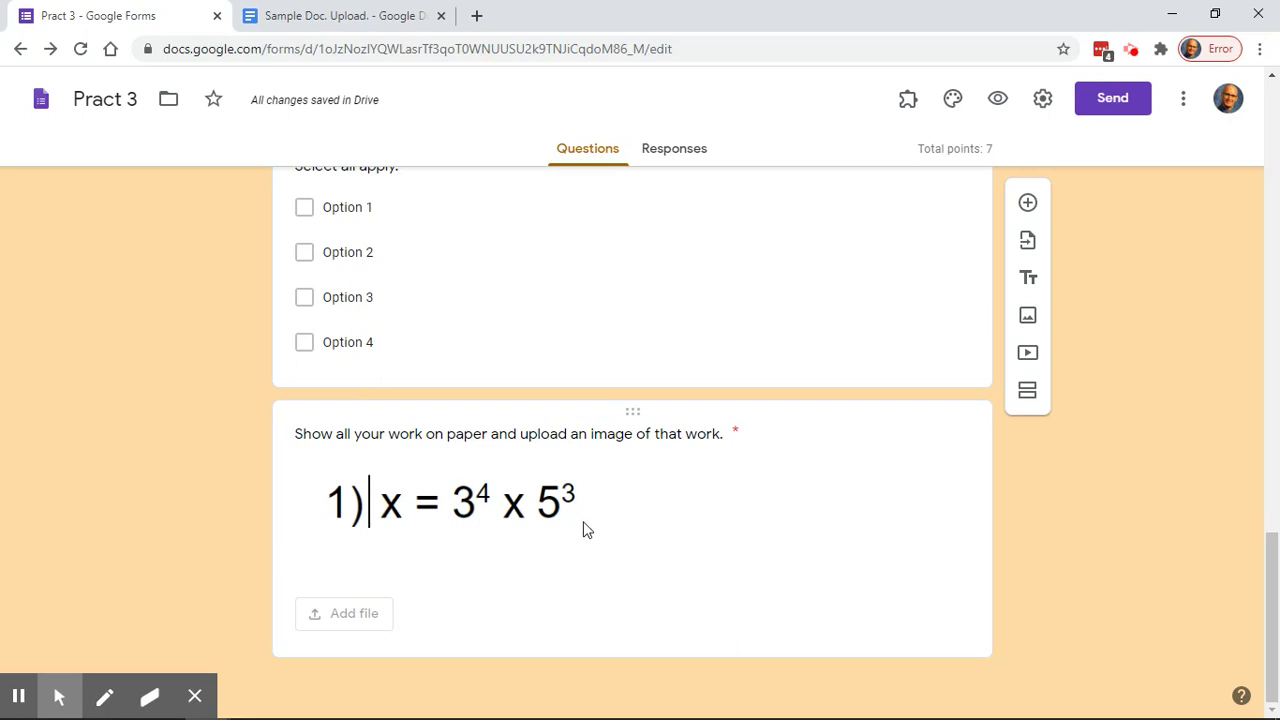
pyautogui.click(364, 614)
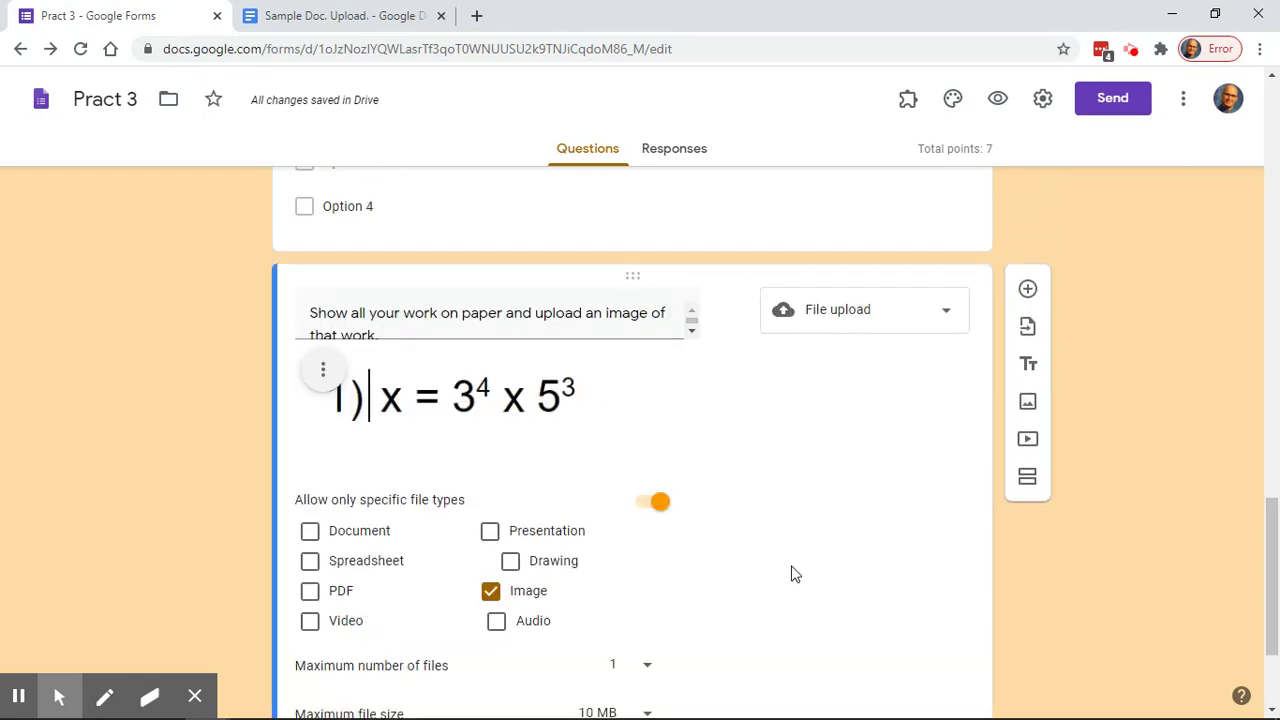
pyautogui.scroll(-2, 791, 572)
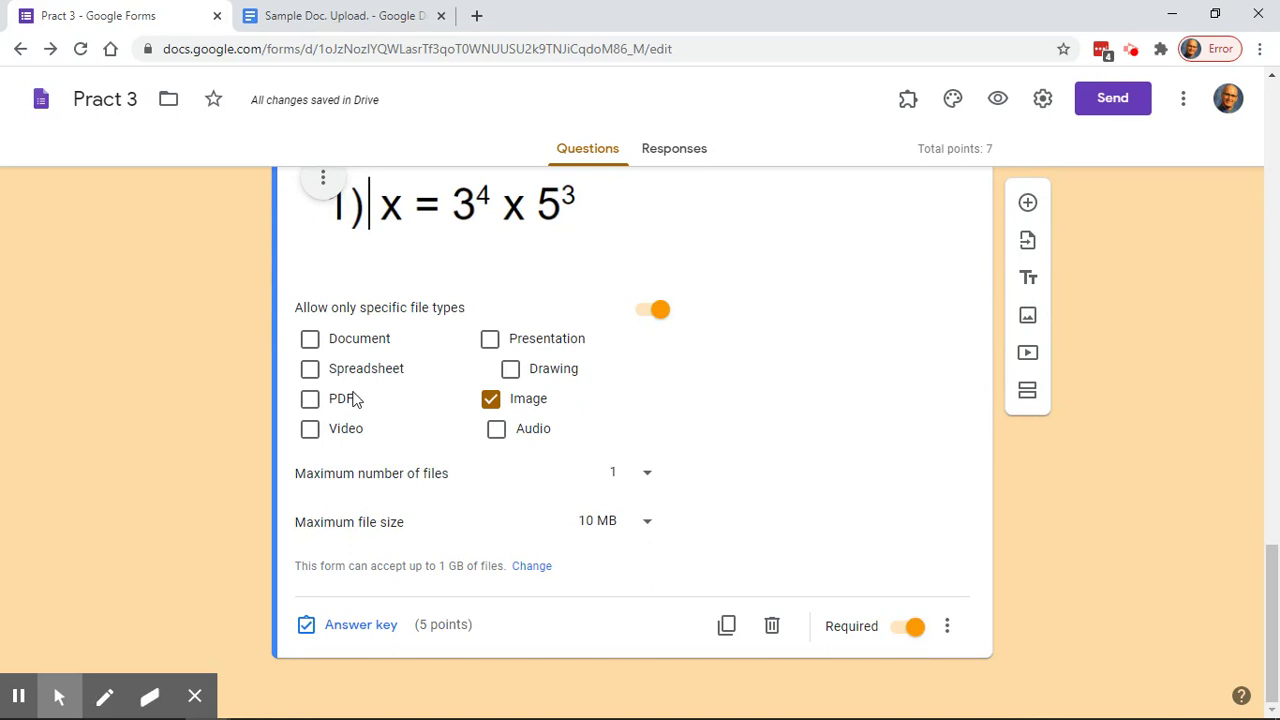
pyautogui.click(274, 15)
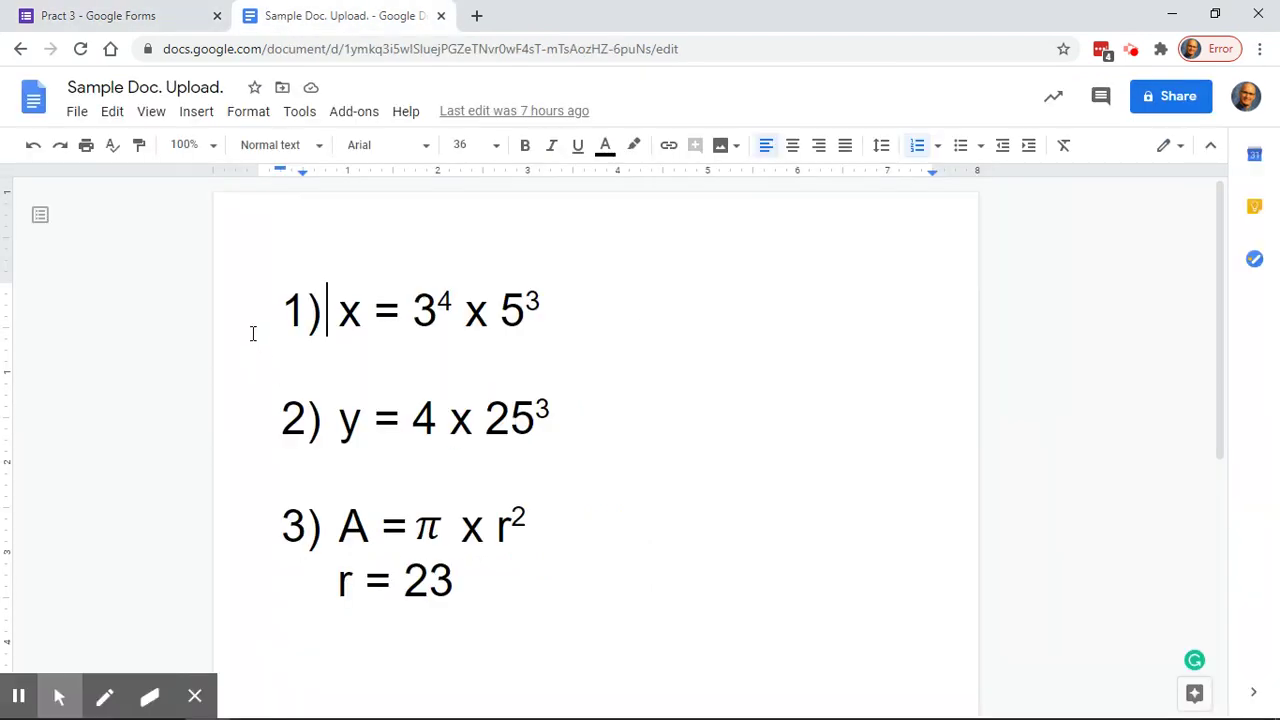
pyautogui.click(110, 18)
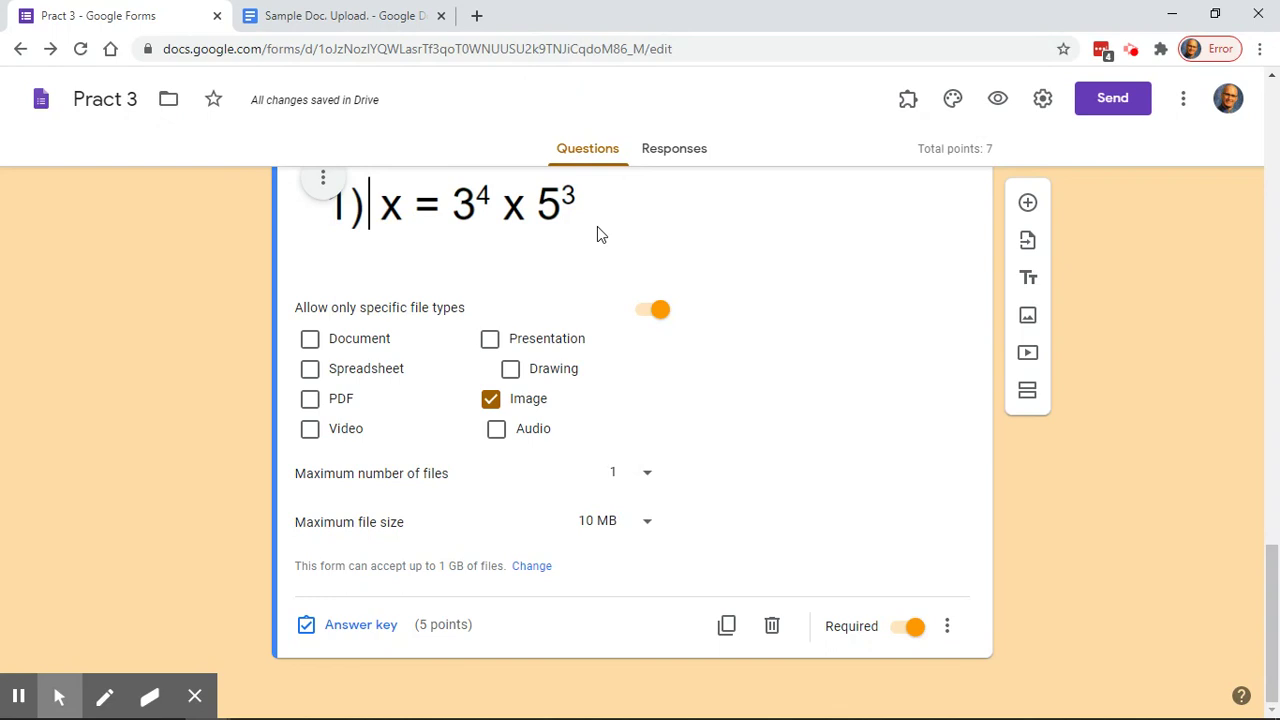
# Tick Document so the upload question accepts Document files alongside Images
pyautogui.click(311, 340)
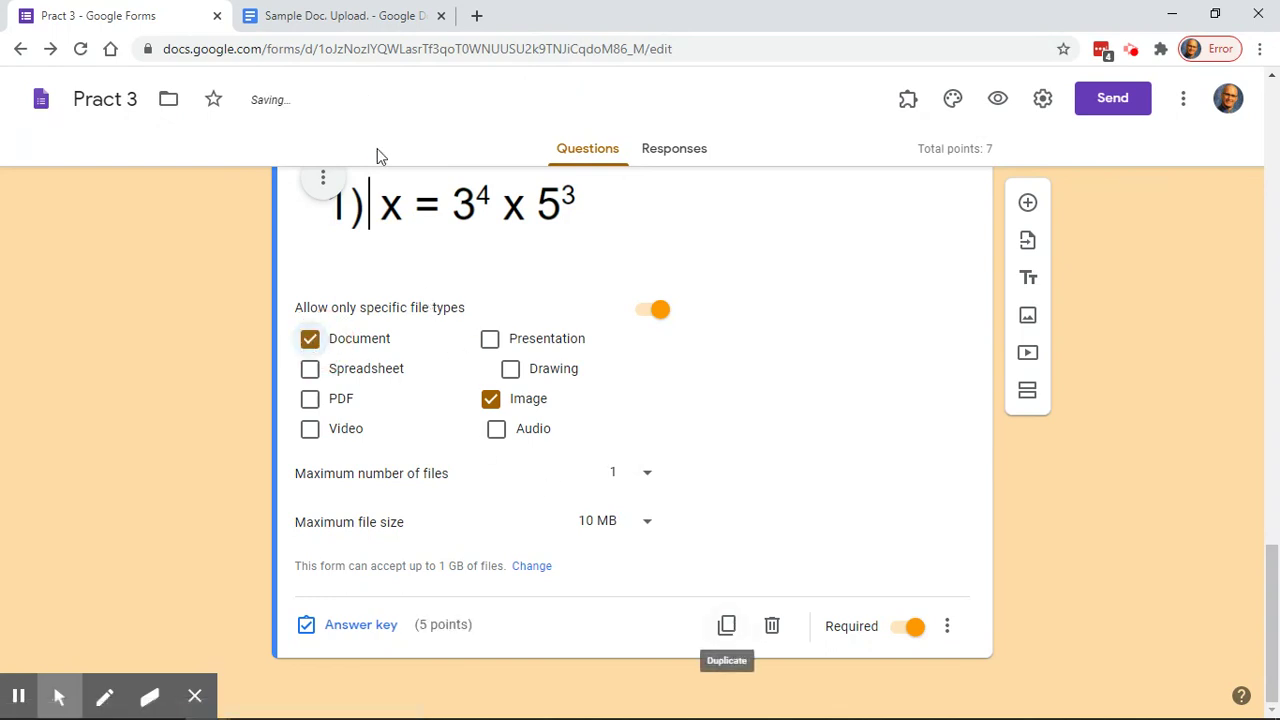
pyautogui.scroll(3, 508, 270)
pyautogui.scroll(-1, 514, 314)
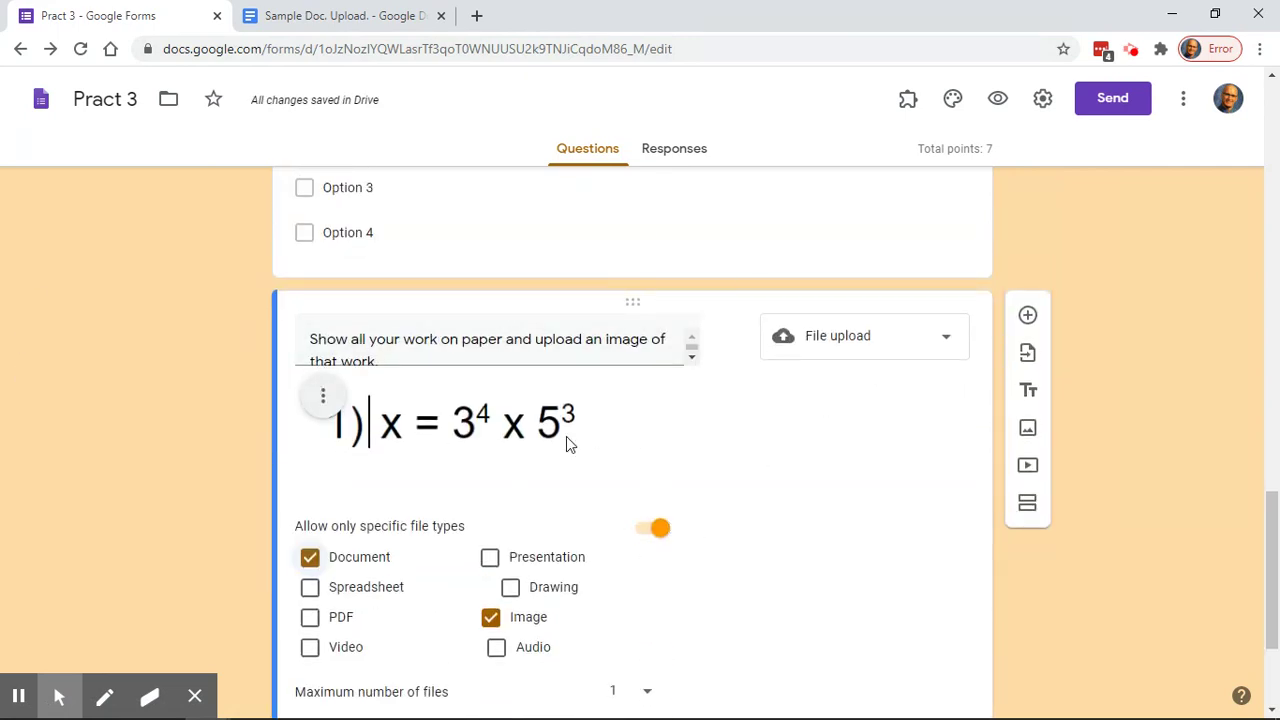
pyautogui.scroll(-2, 575, 430)
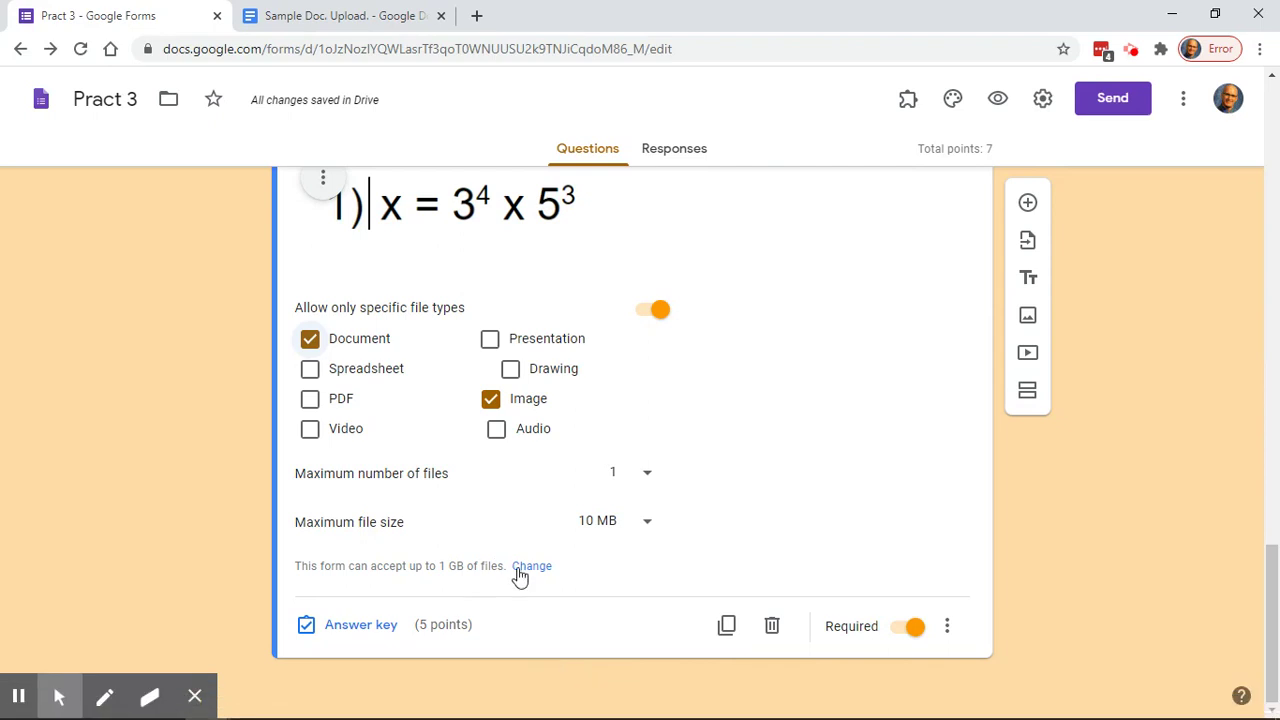
# Preview the form, then insert a new question below the equation upload question
pyautogui.click(996, 98)
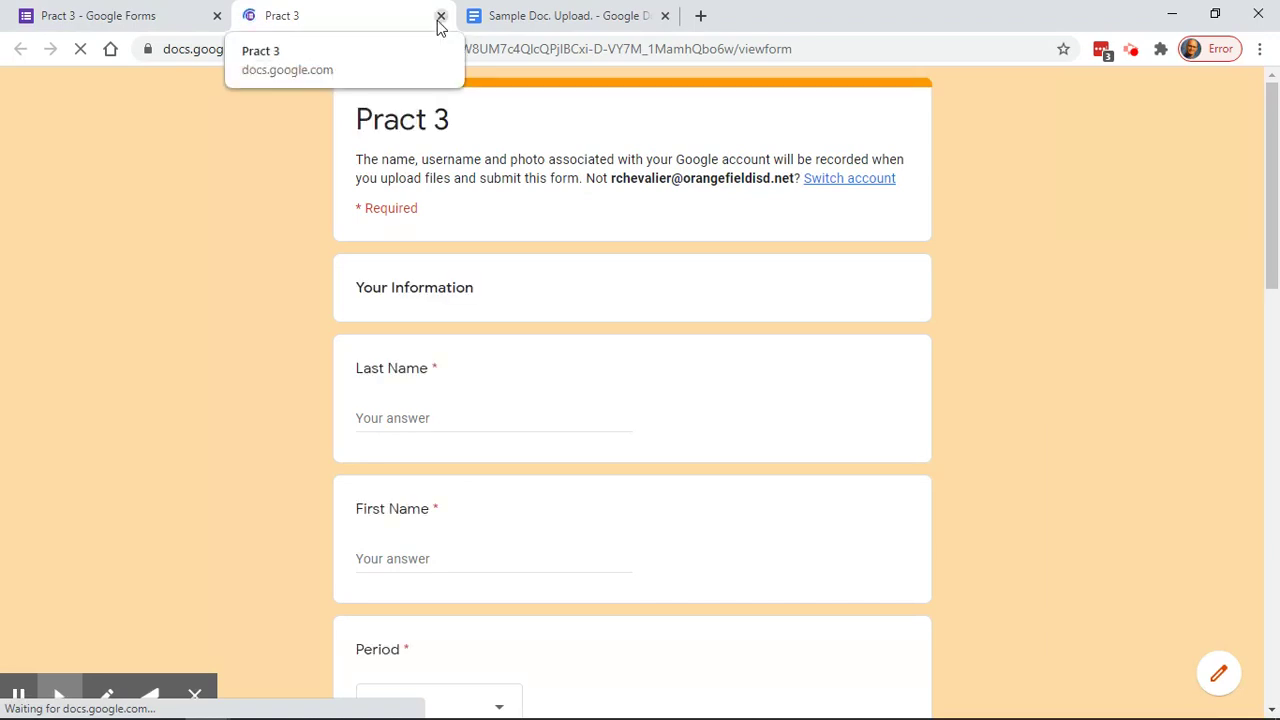
pyautogui.click(440, 16)
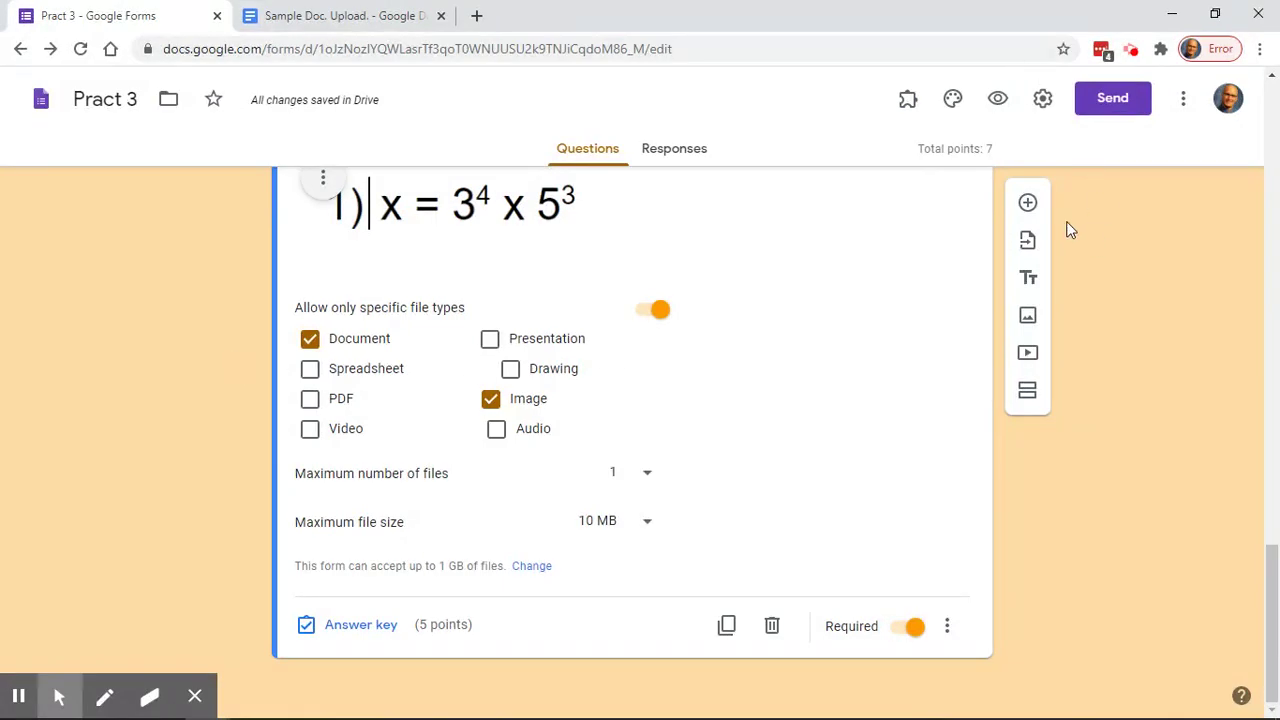
pyautogui.click(1030, 206)
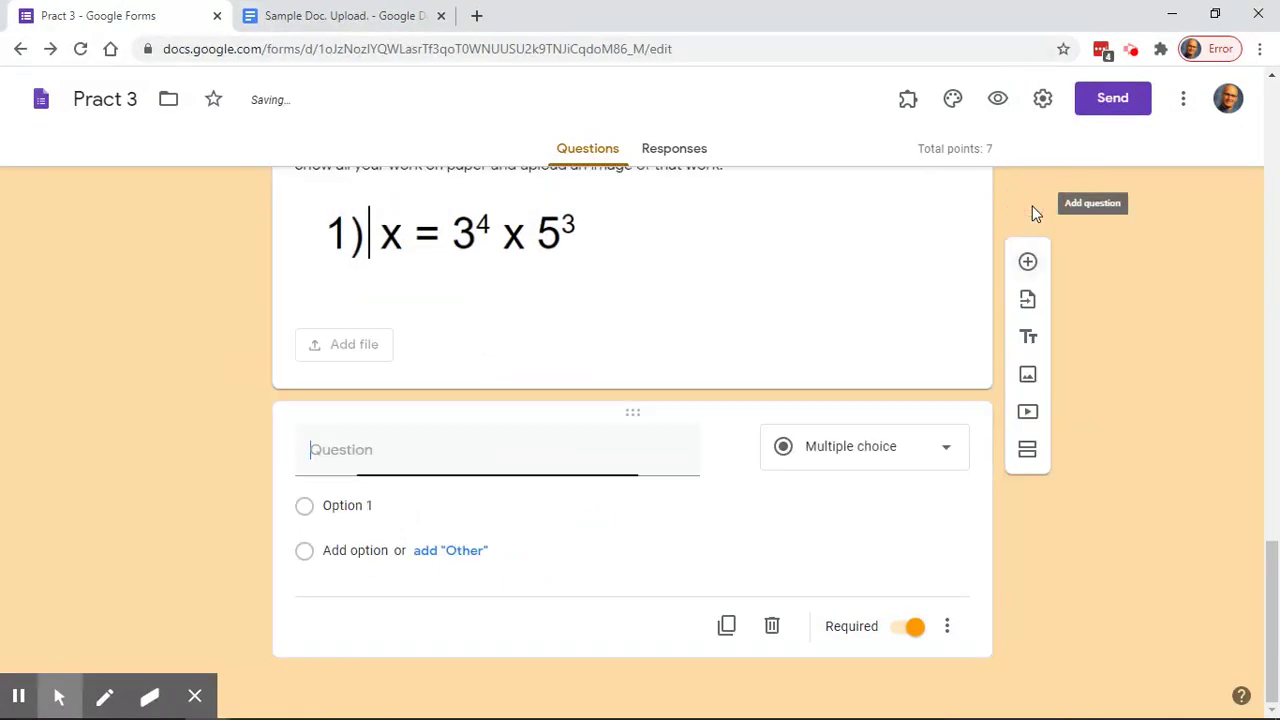
# Turn the question into a 1-to-5 linear scale titled 'Ice Cream'
pyautogui.click(929, 457)
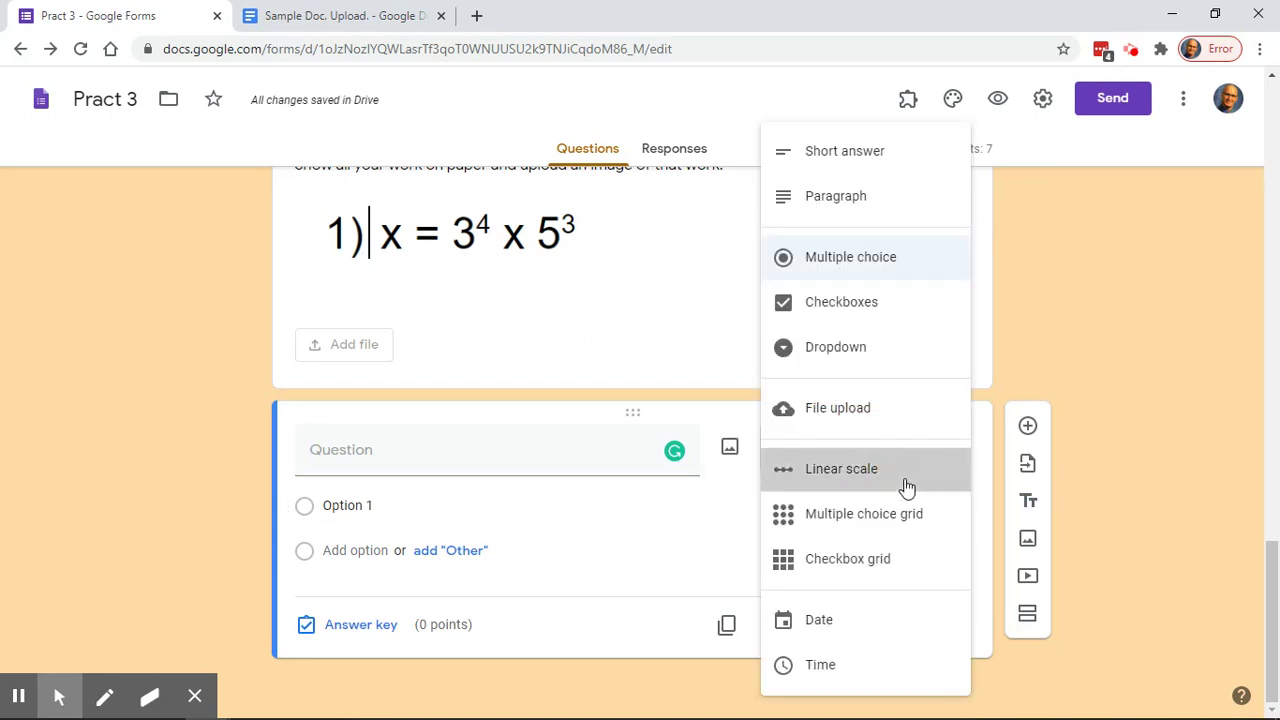
pyautogui.click(904, 486)
pyautogui.click(506, 444)
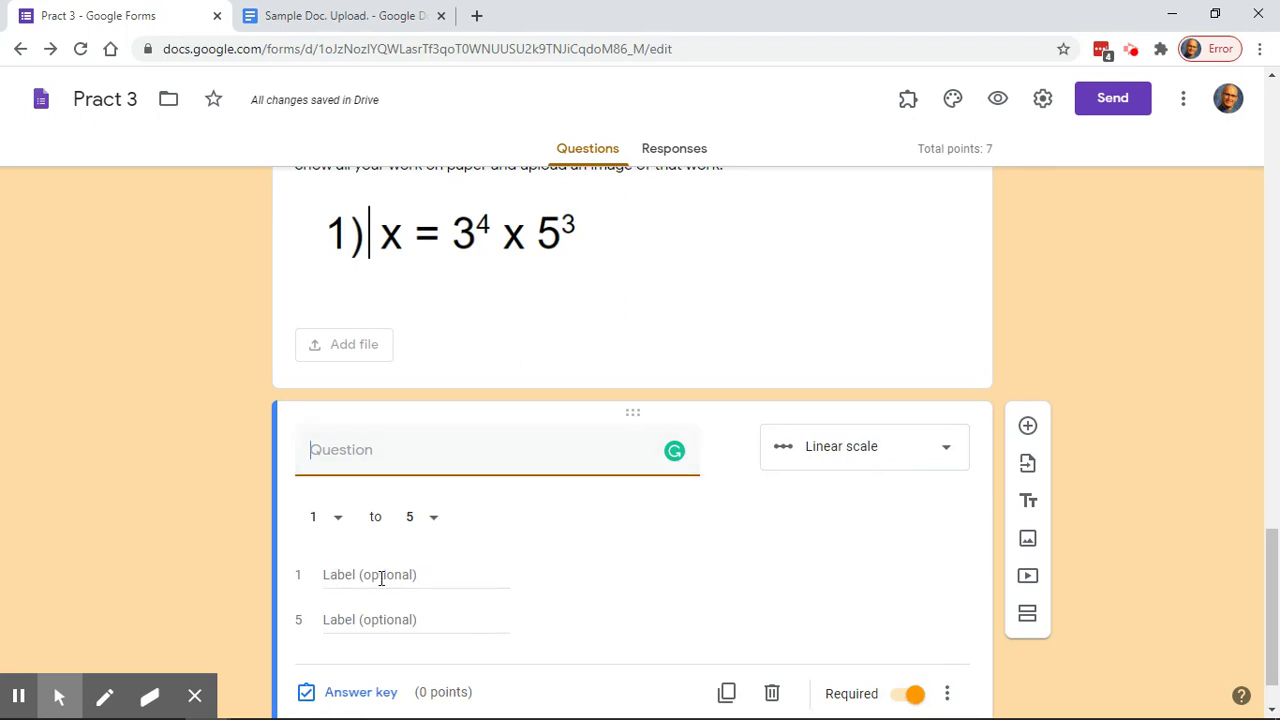
pyautogui.click(436, 525)
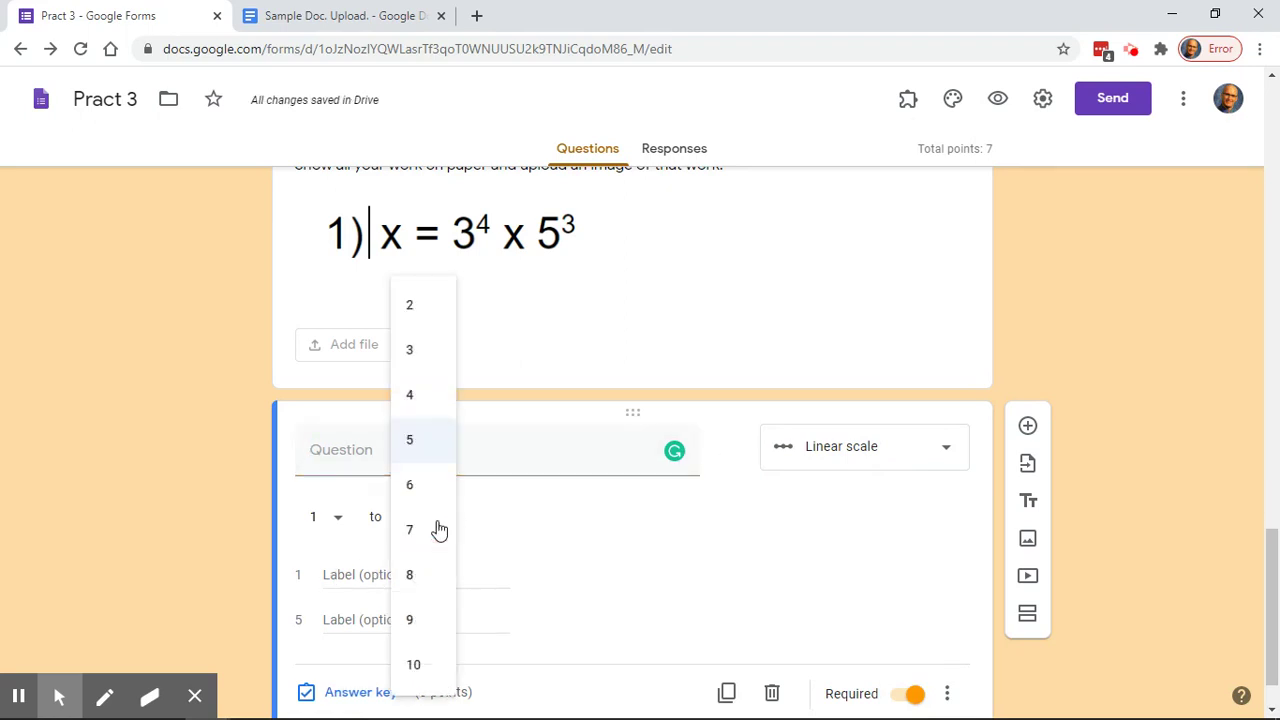
pyautogui.click(550, 530)
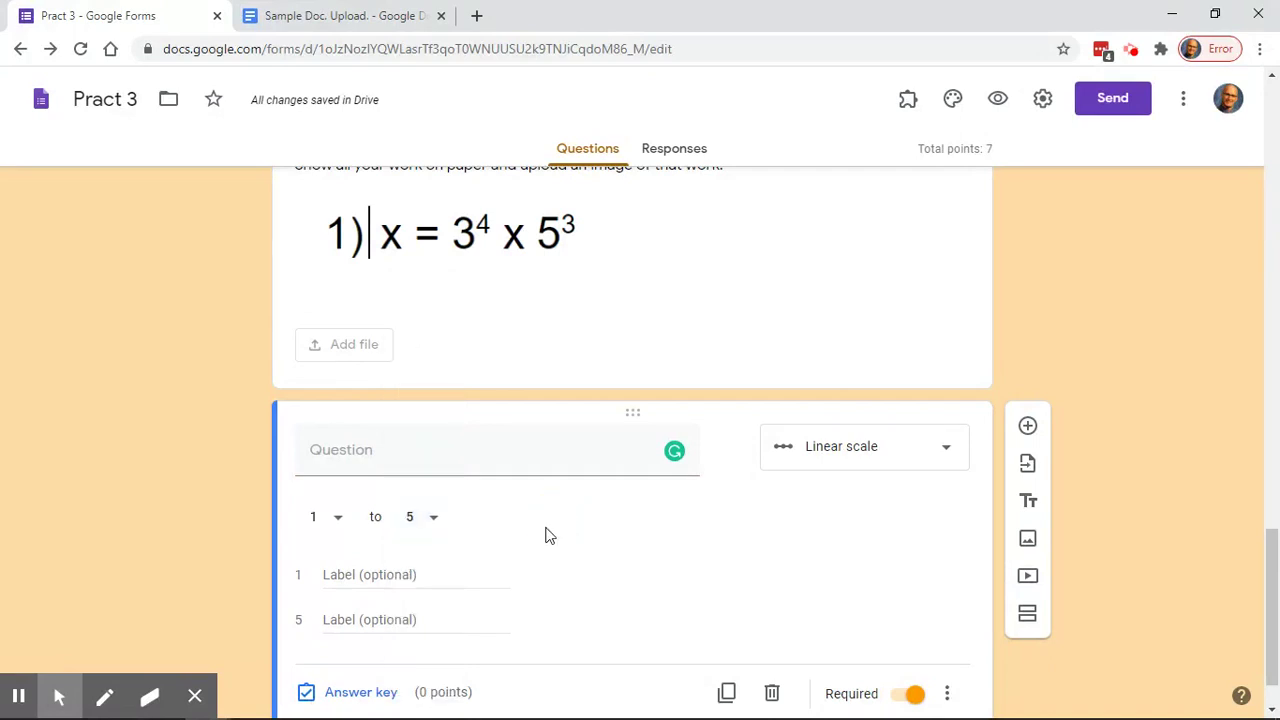
pyautogui.click(372, 574)
pyautogui.click(362, 451)
pyautogui.write('Ice')
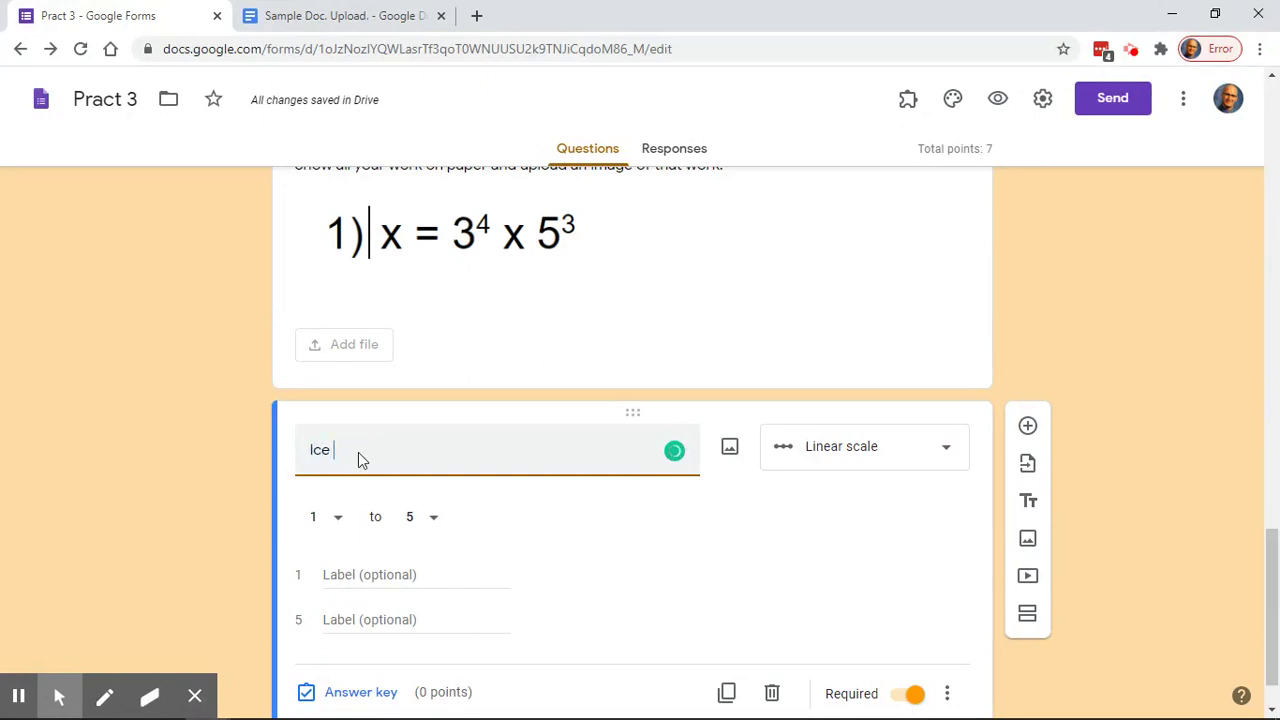
pyautogui.write(' Creamm')
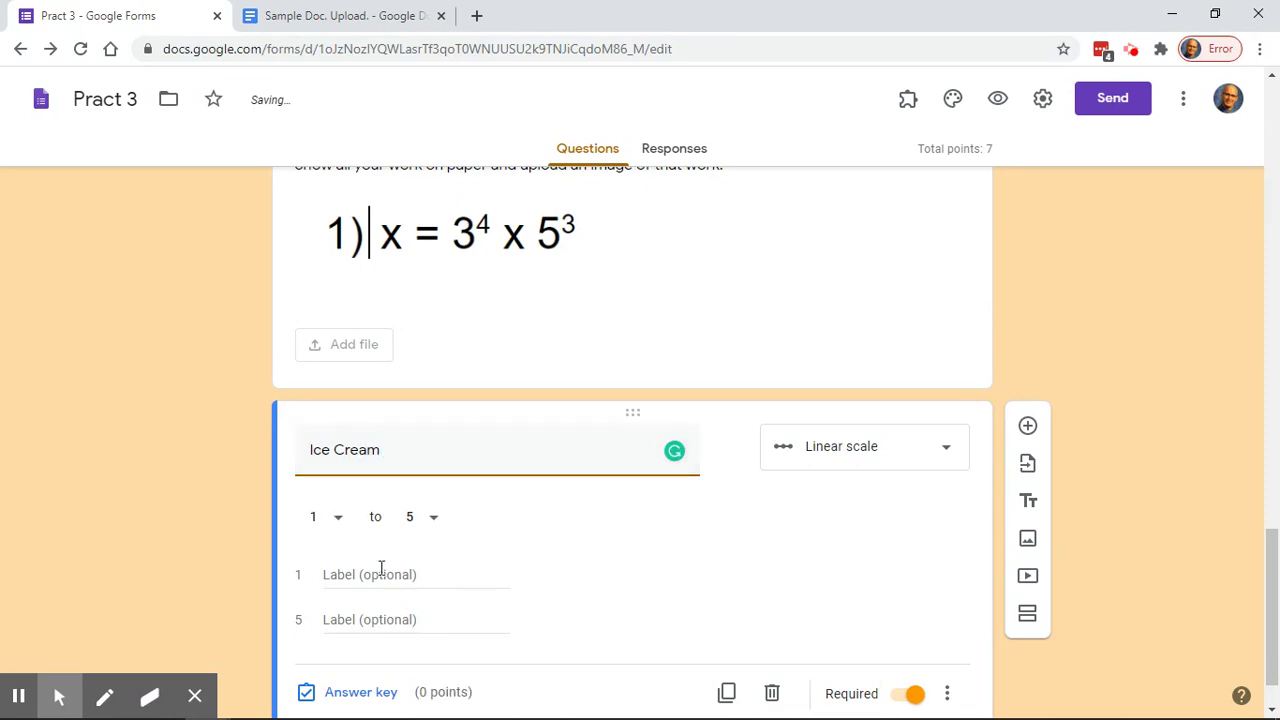
# Label scale value 1 as 'Good' and value 5 as 'Bad'
pyautogui.click(337, 576)
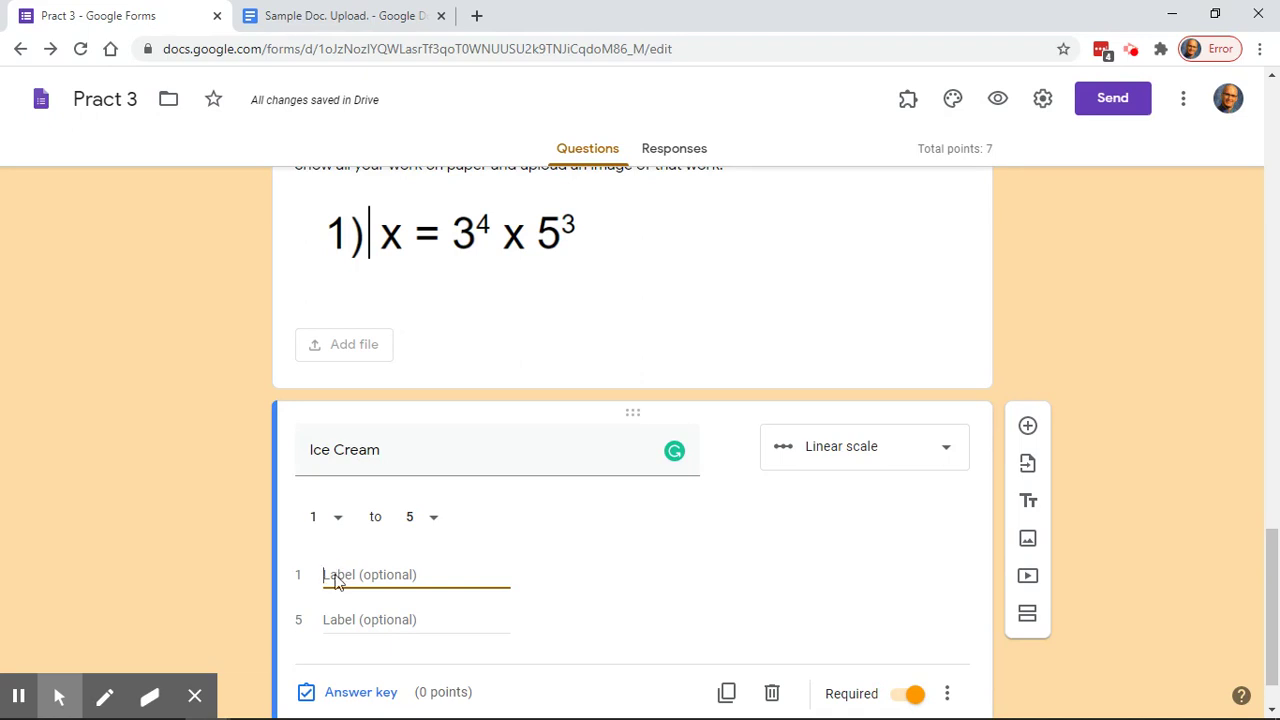
pyautogui.write('Good')
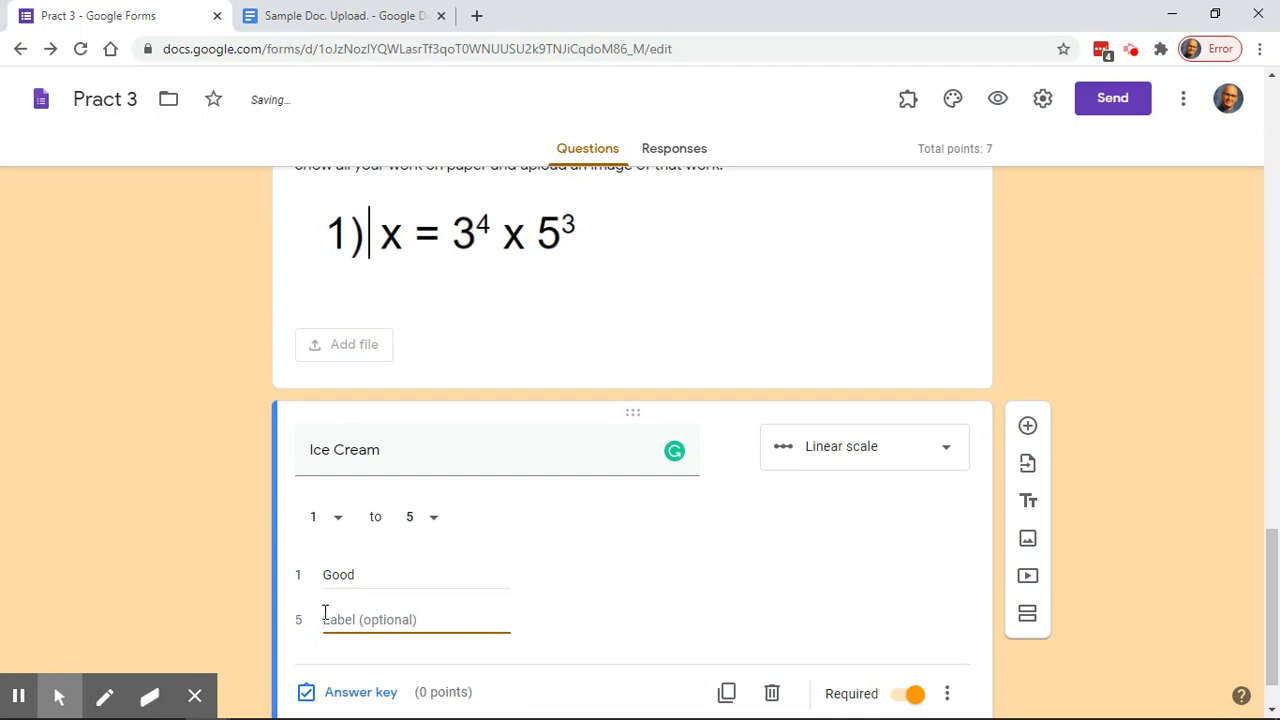
pyautogui.write('Bad')
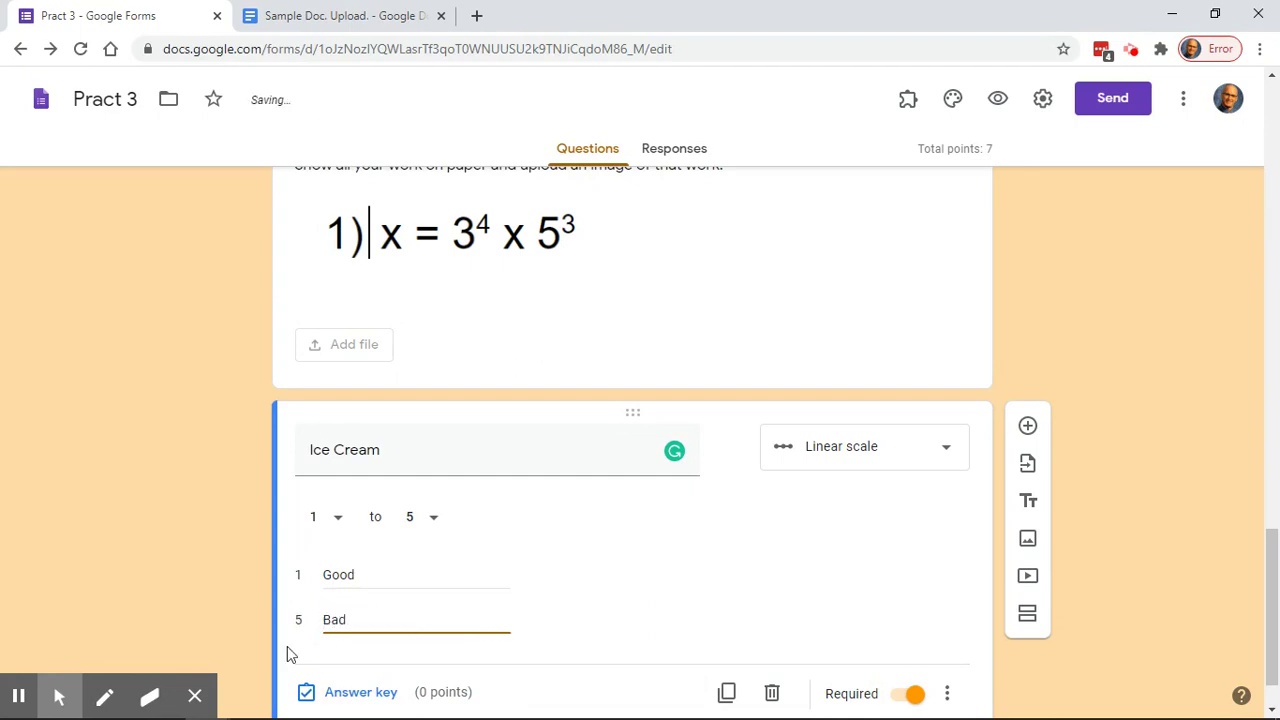
pyautogui.scroll(-1, 840, 668)
pyautogui.click(768, 458)
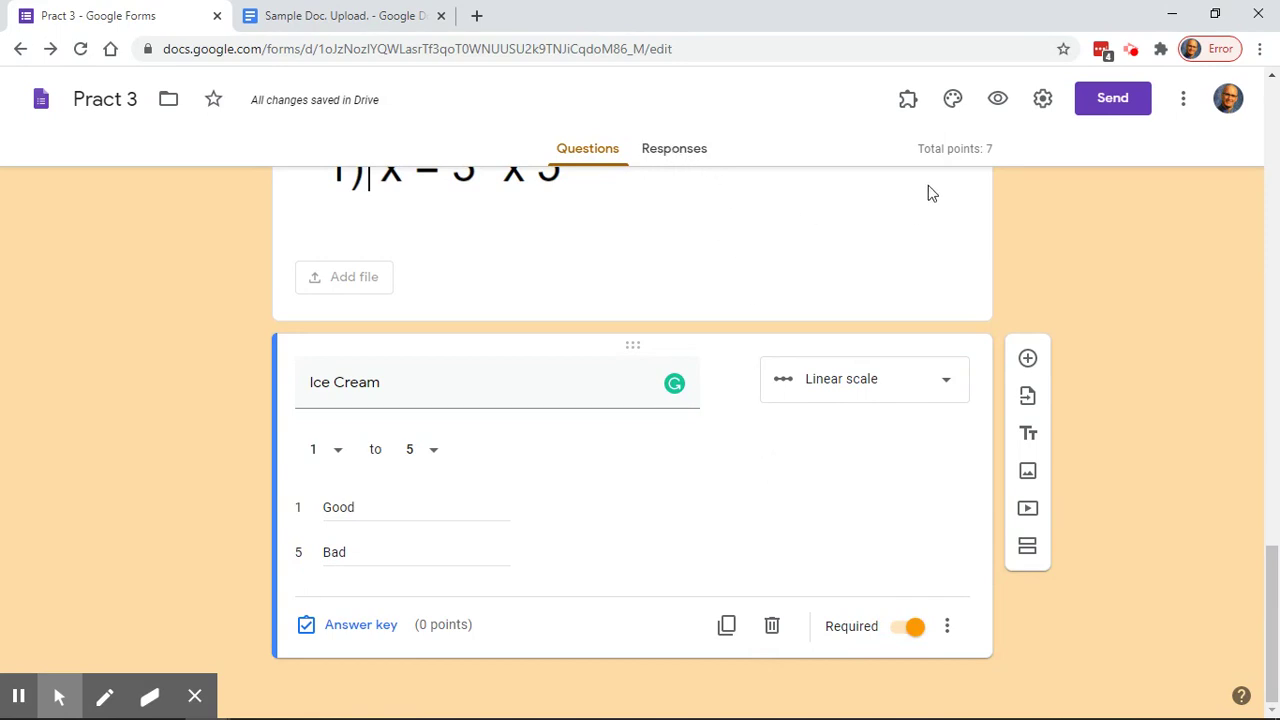
pyautogui.click(994, 104)
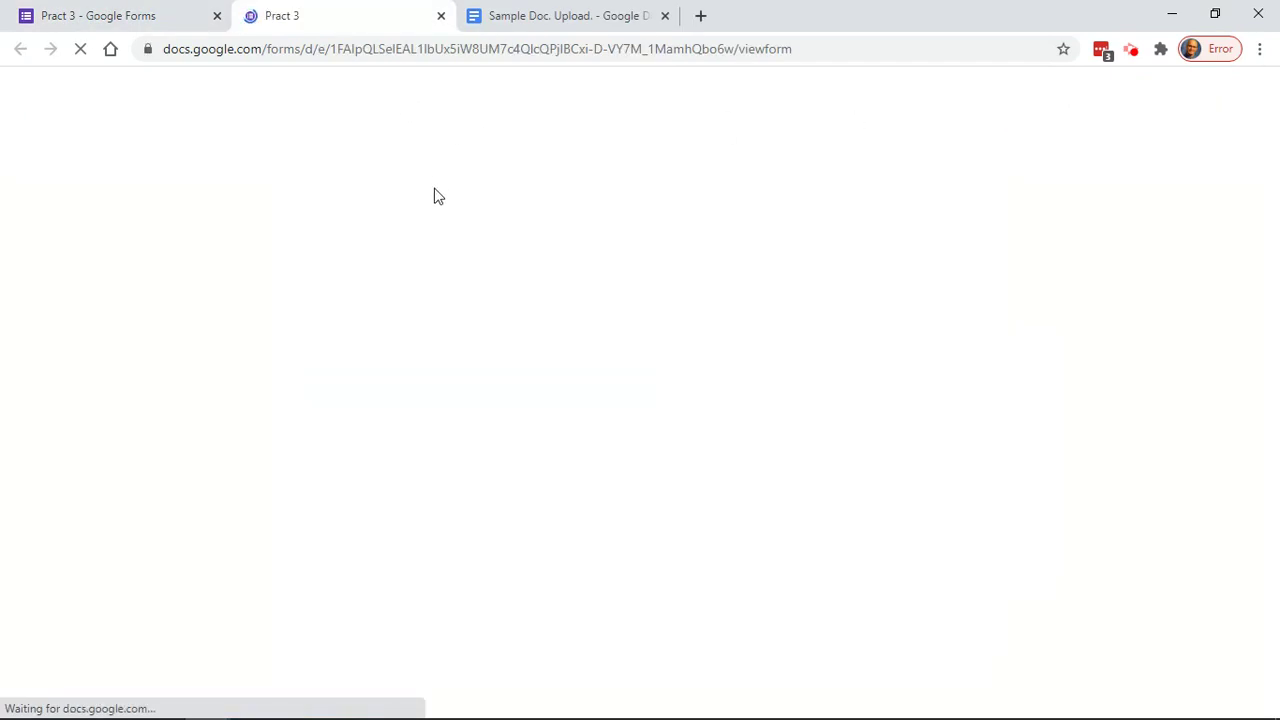
pyautogui.scroll(-15, 450, 263)
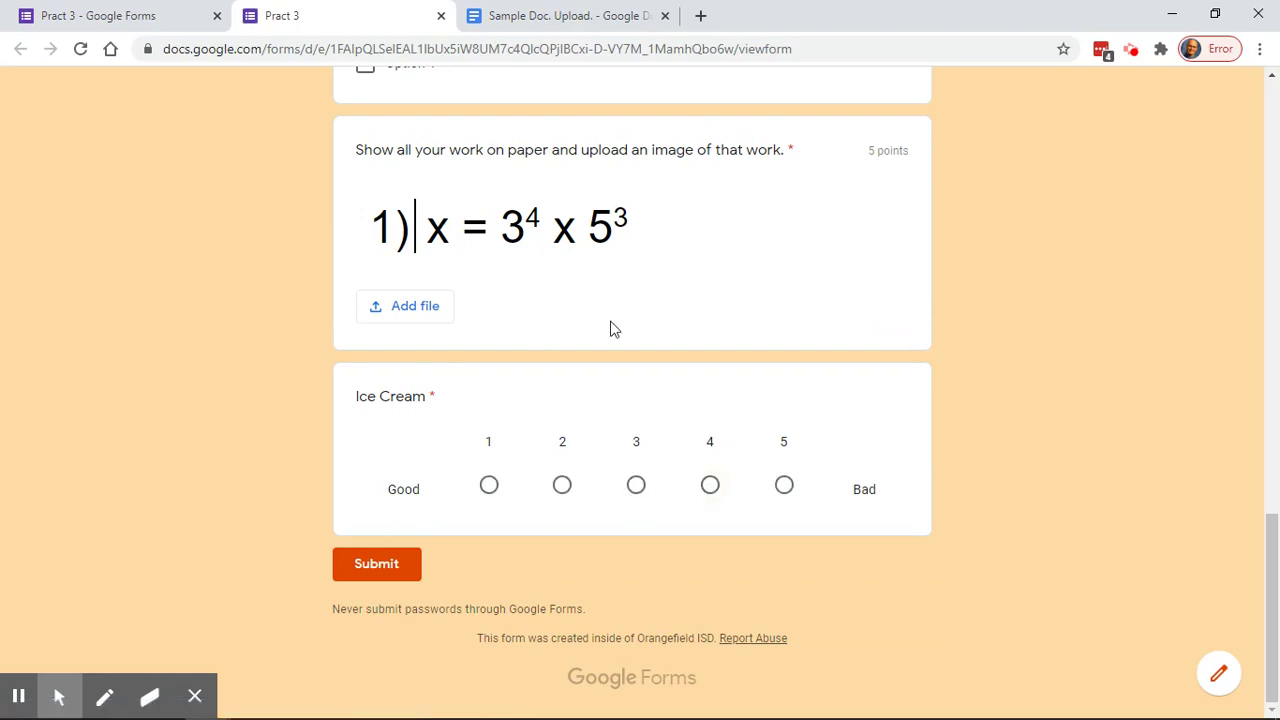
pyautogui.click(109, 15)
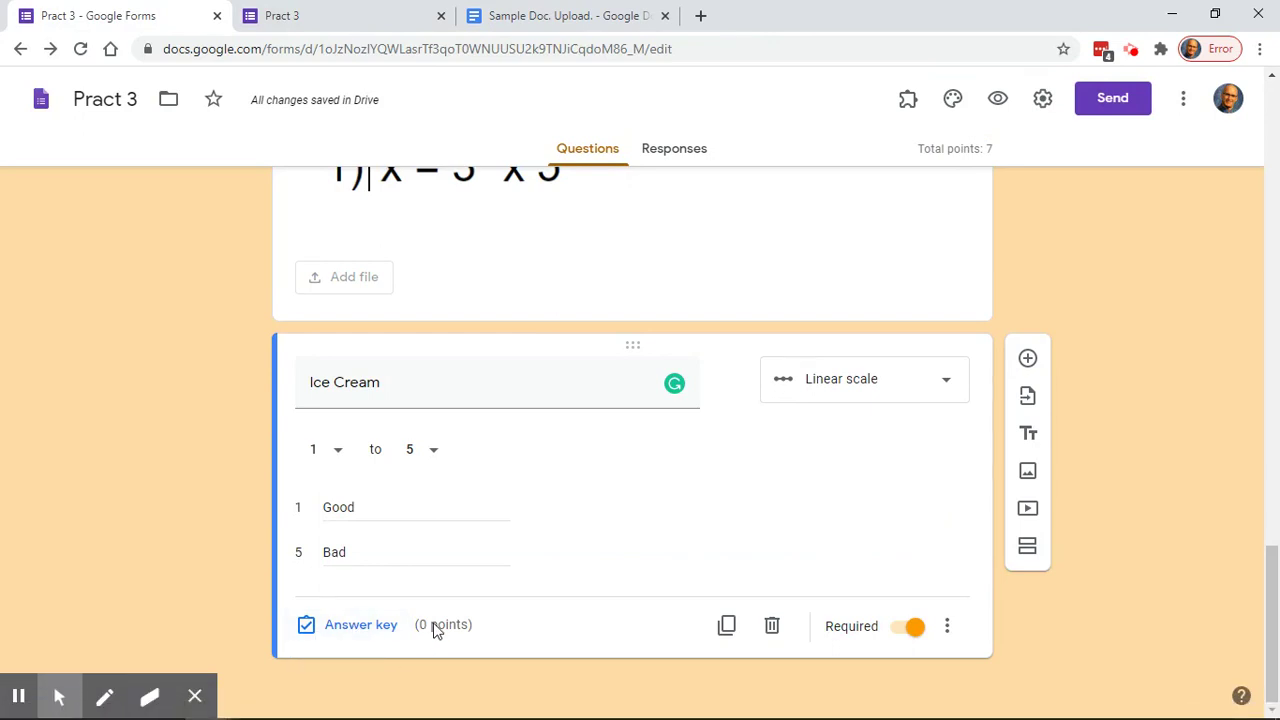
# Add a question below Ice Cream, switch it to multiple choice grid, then delete it
pyautogui.click(1029, 359)
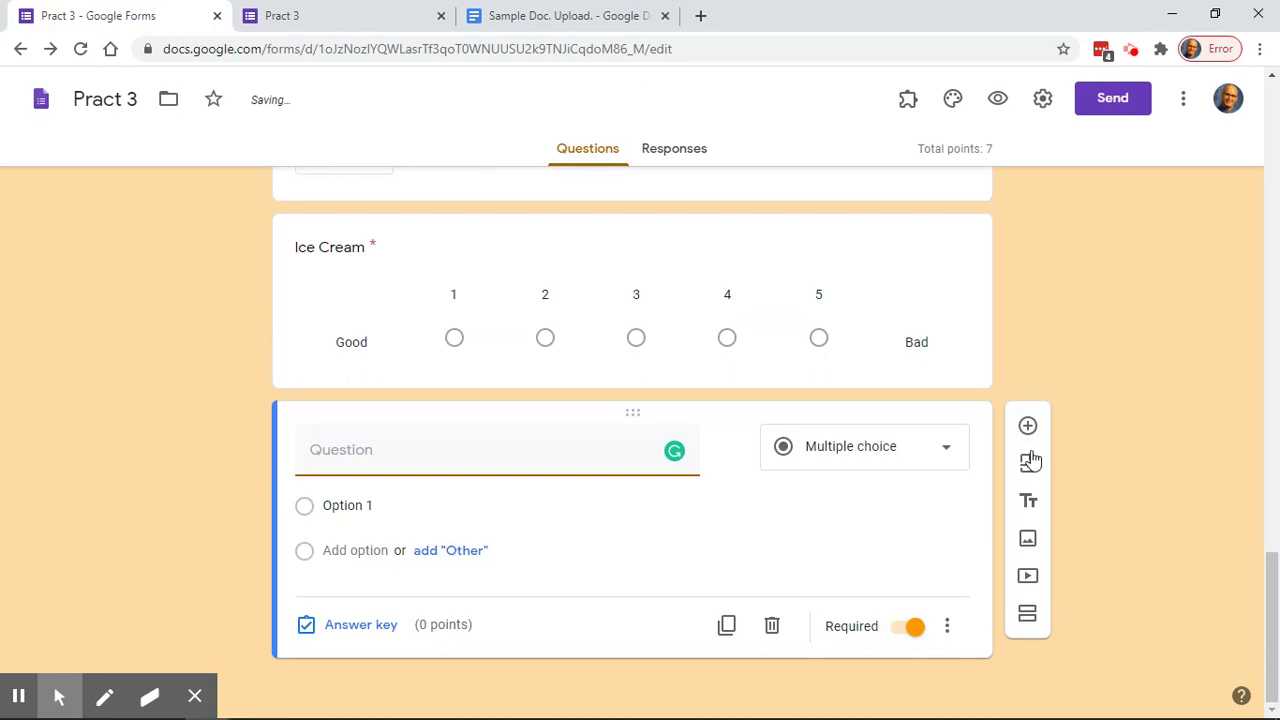
pyautogui.click(891, 451)
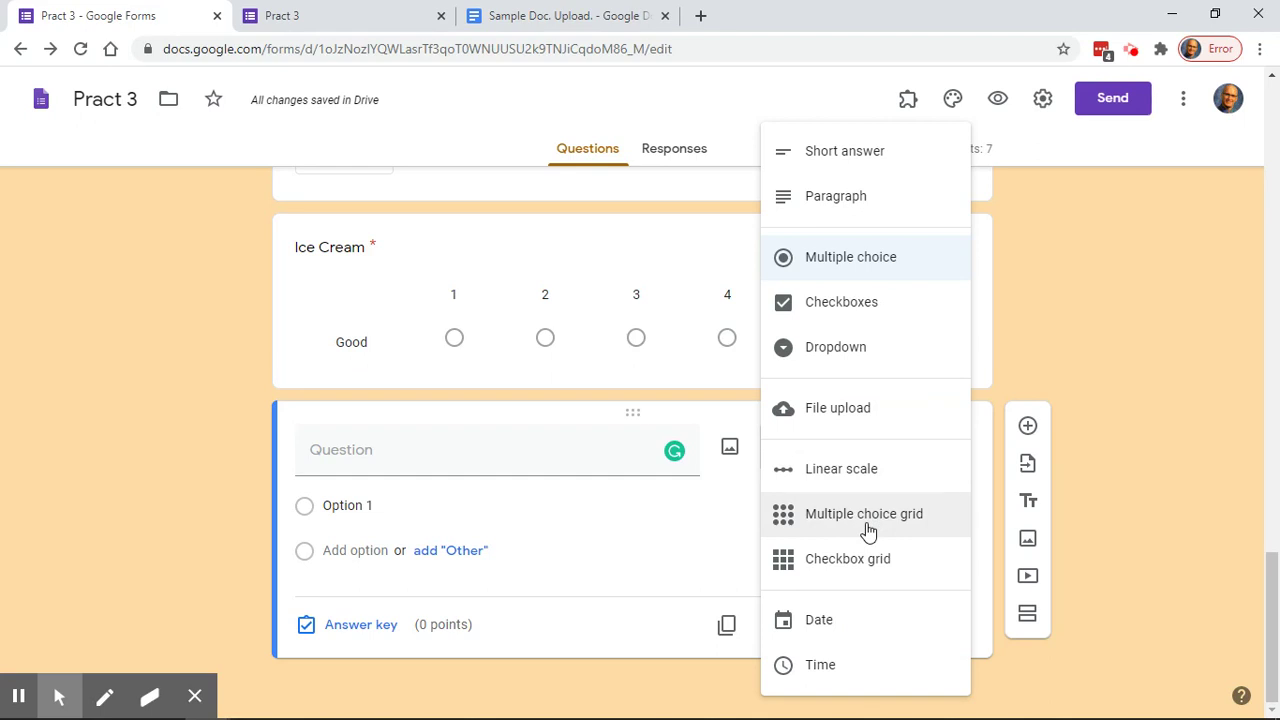
pyautogui.click(866, 522)
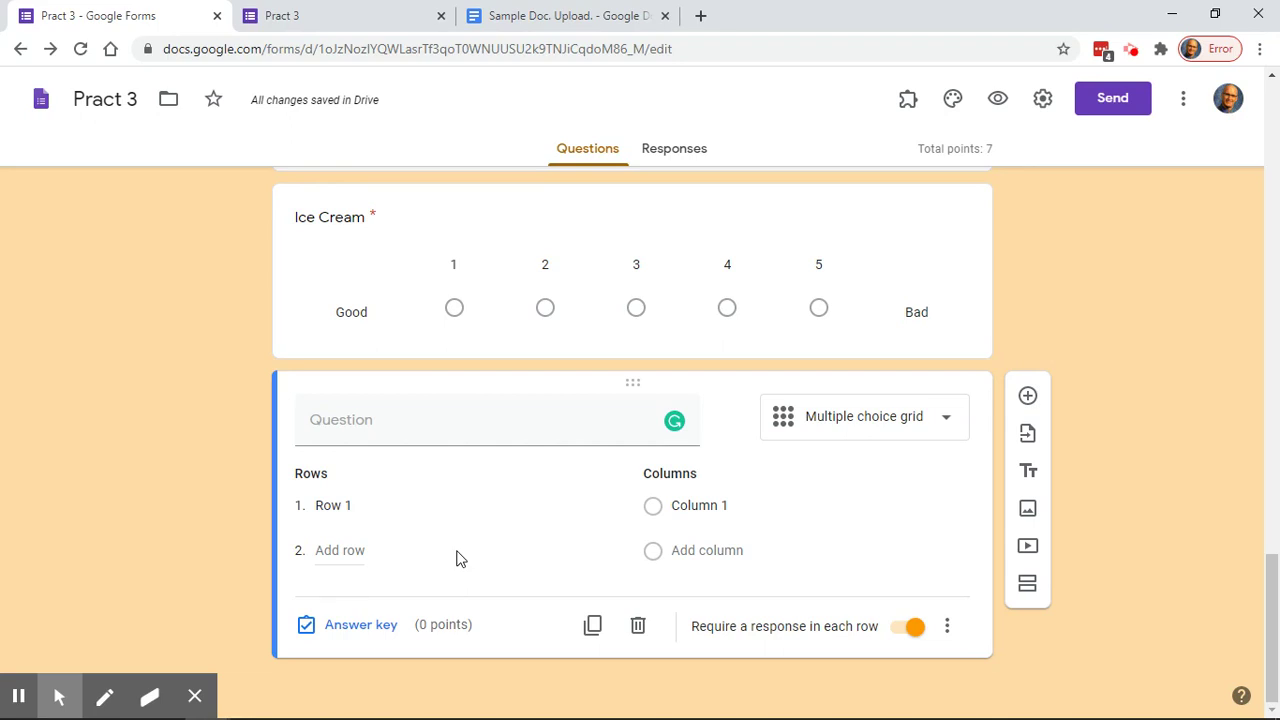
pyautogui.click(637, 625)
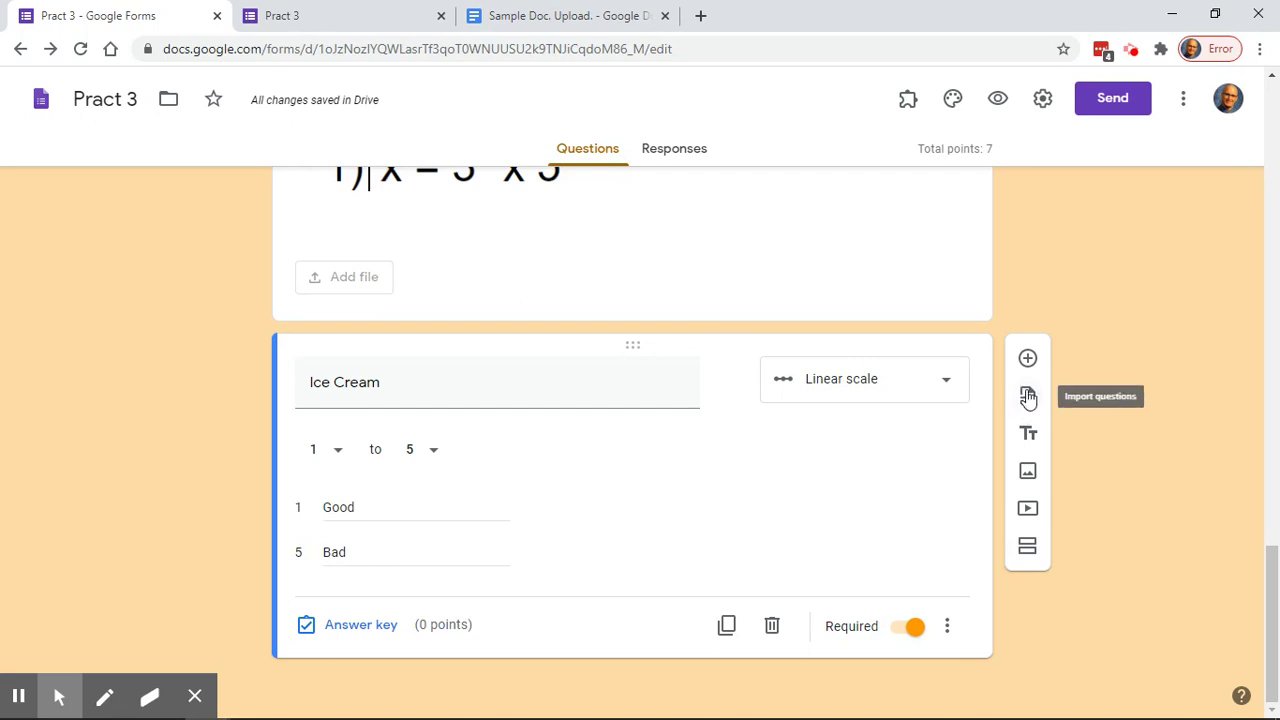
# Start importing questions and select Pract. Form 1 as the source form
pyautogui.click(1028, 398)
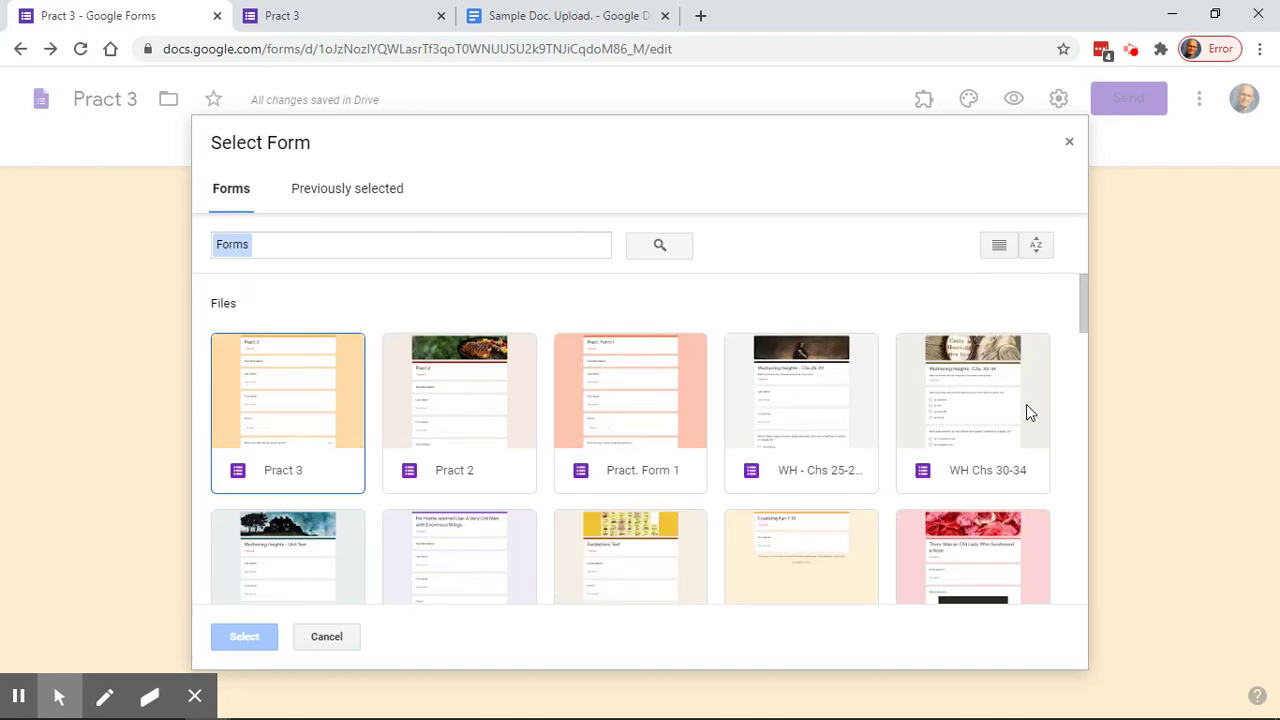
pyautogui.click(655, 443)
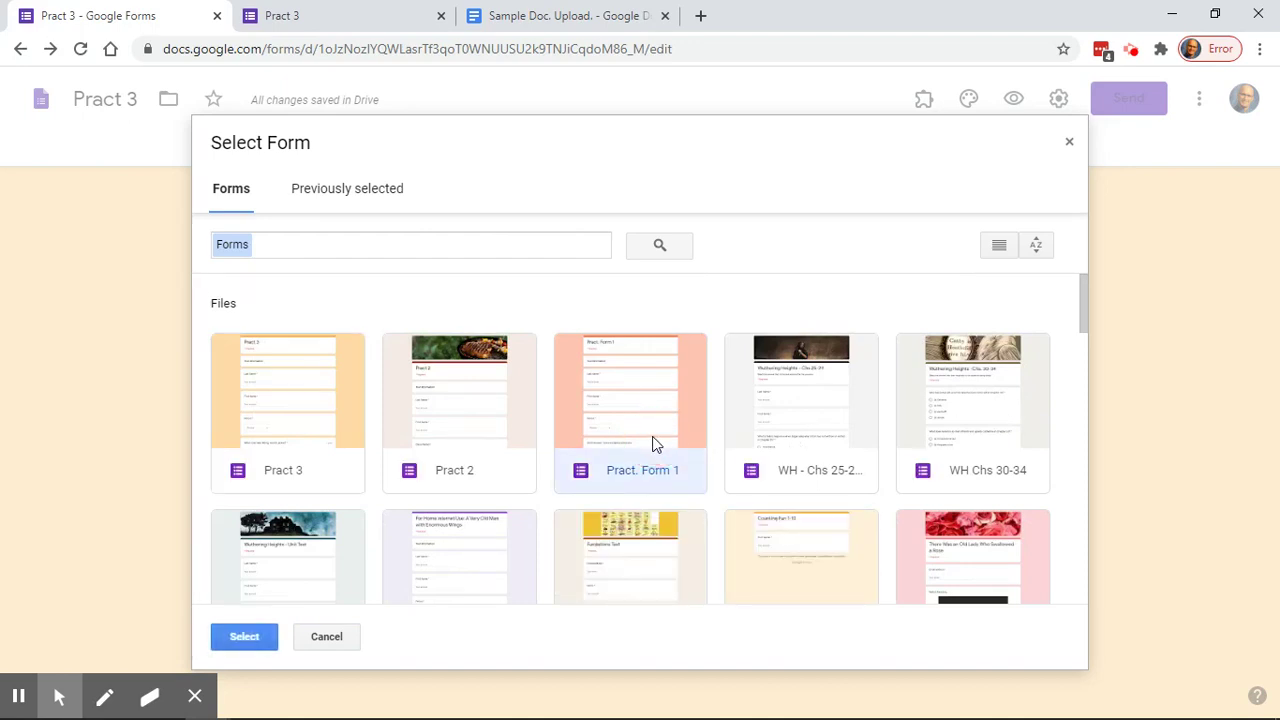
pyautogui.click(238, 643)
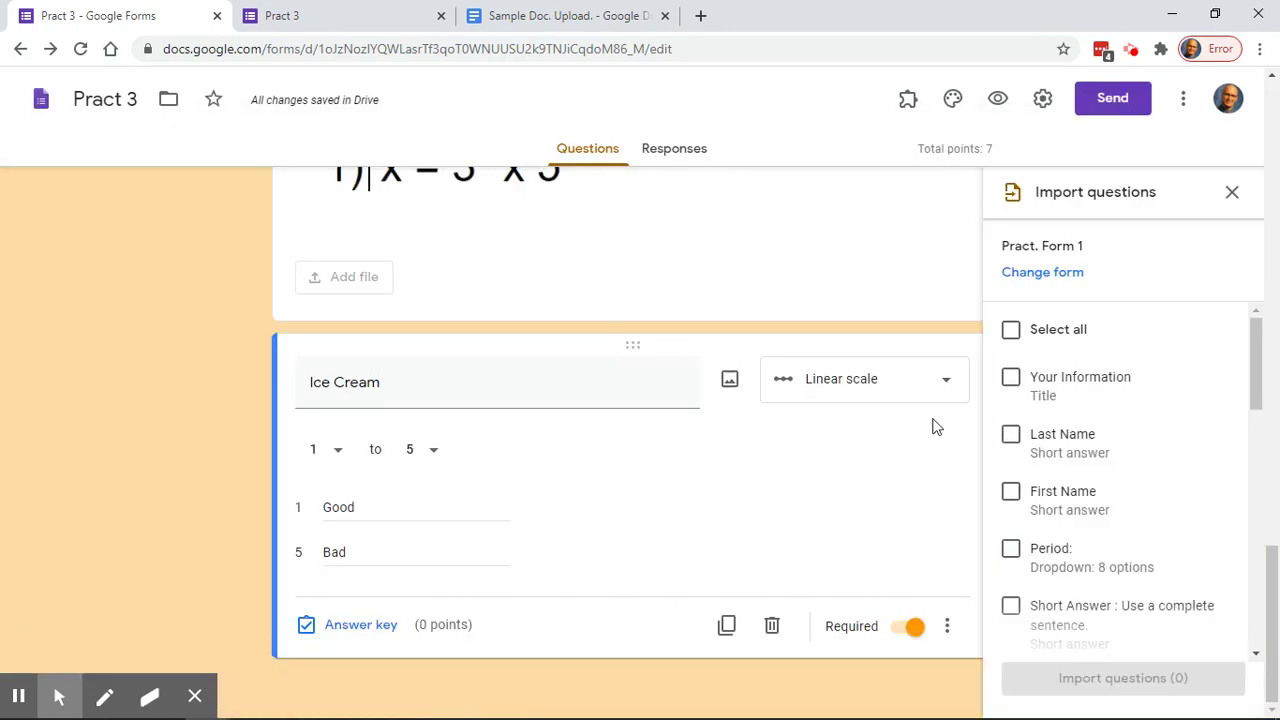
# Tick the three people-matching grid questions plus the JFK date and time questions
pyautogui.scroll(-2, 1146, 444)
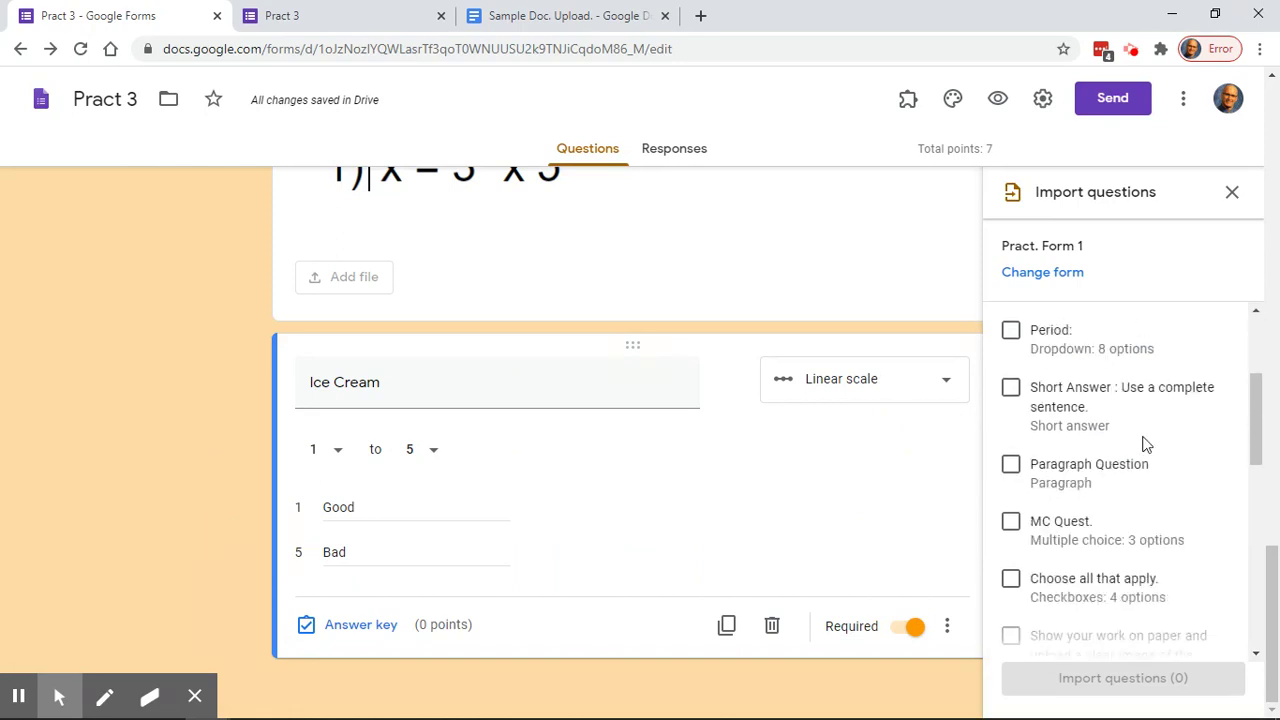
pyautogui.scroll(-2, 1146, 444)
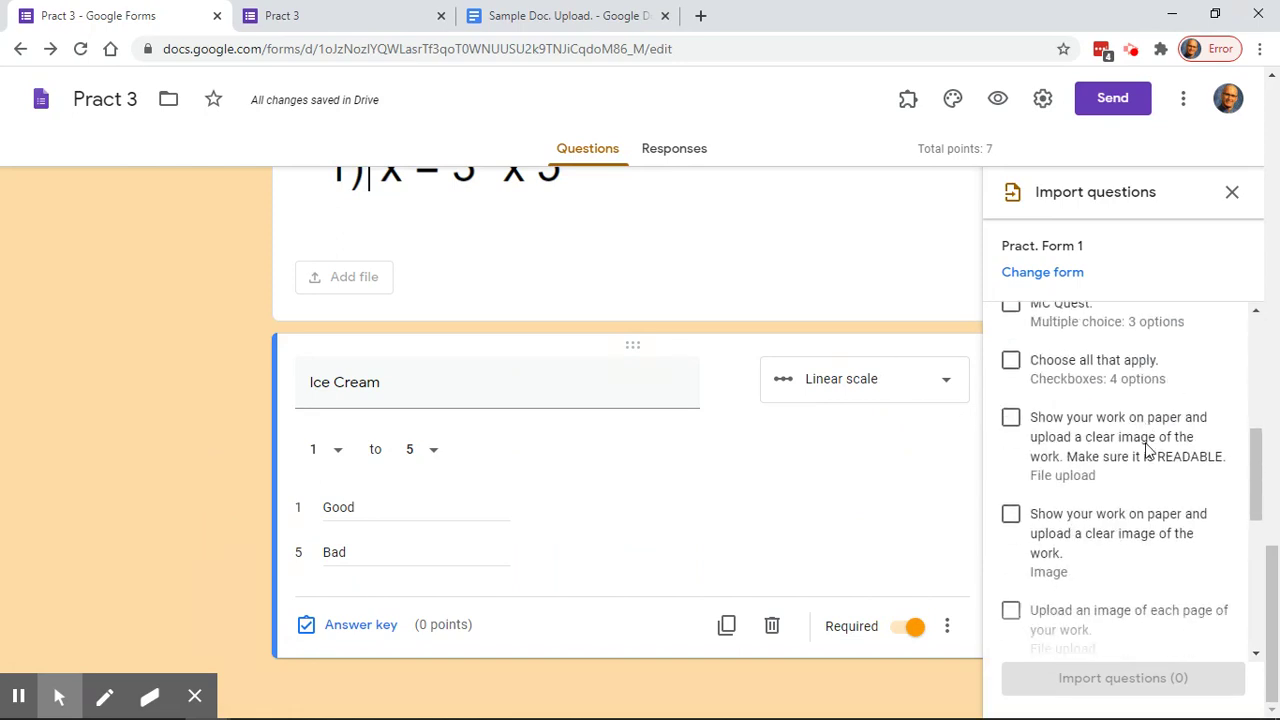
pyautogui.scroll(-2, 1146, 450)
pyautogui.scroll(-2, 1146, 450)
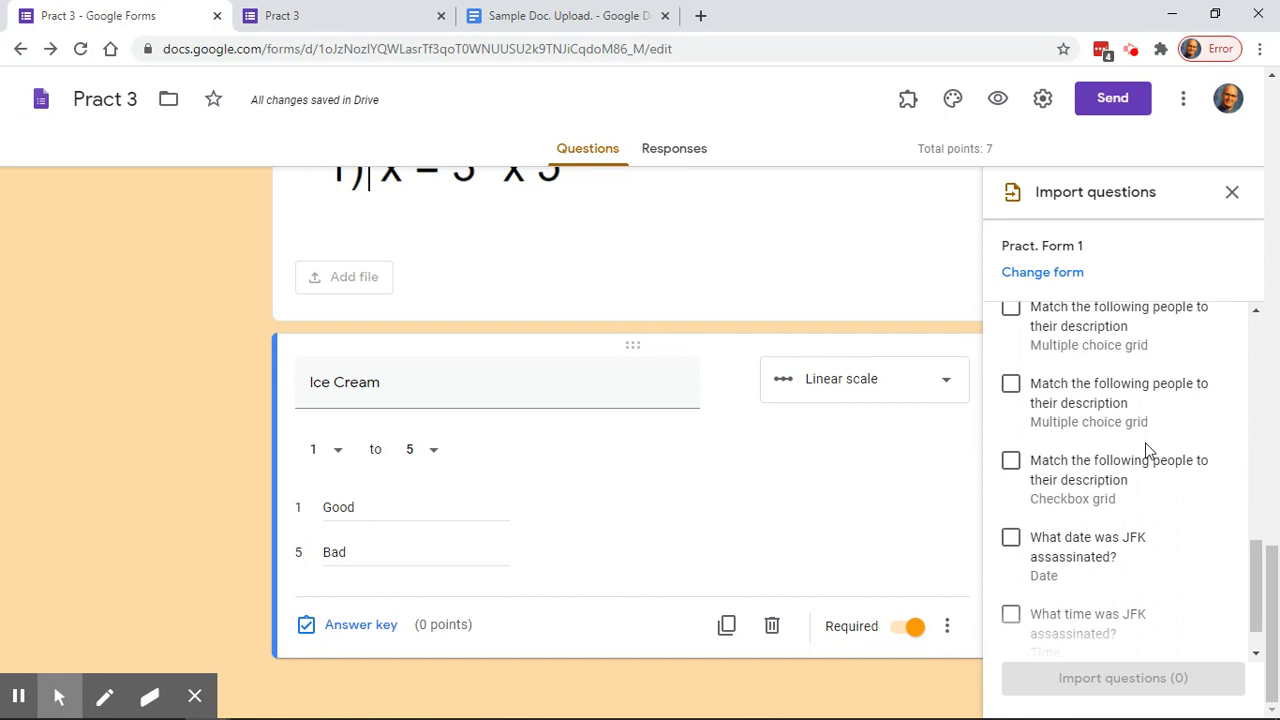
pyautogui.scroll(-1, 1146, 450)
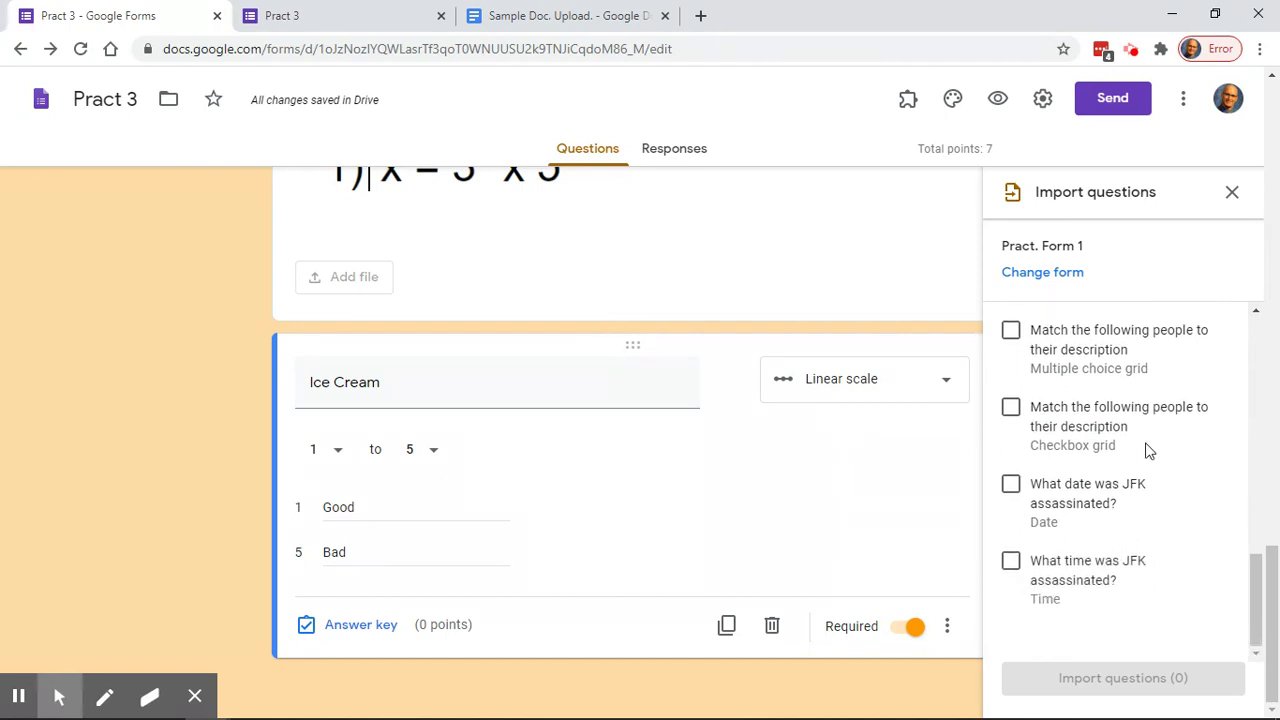
pyautogui.scroll(2, 1148, 450)
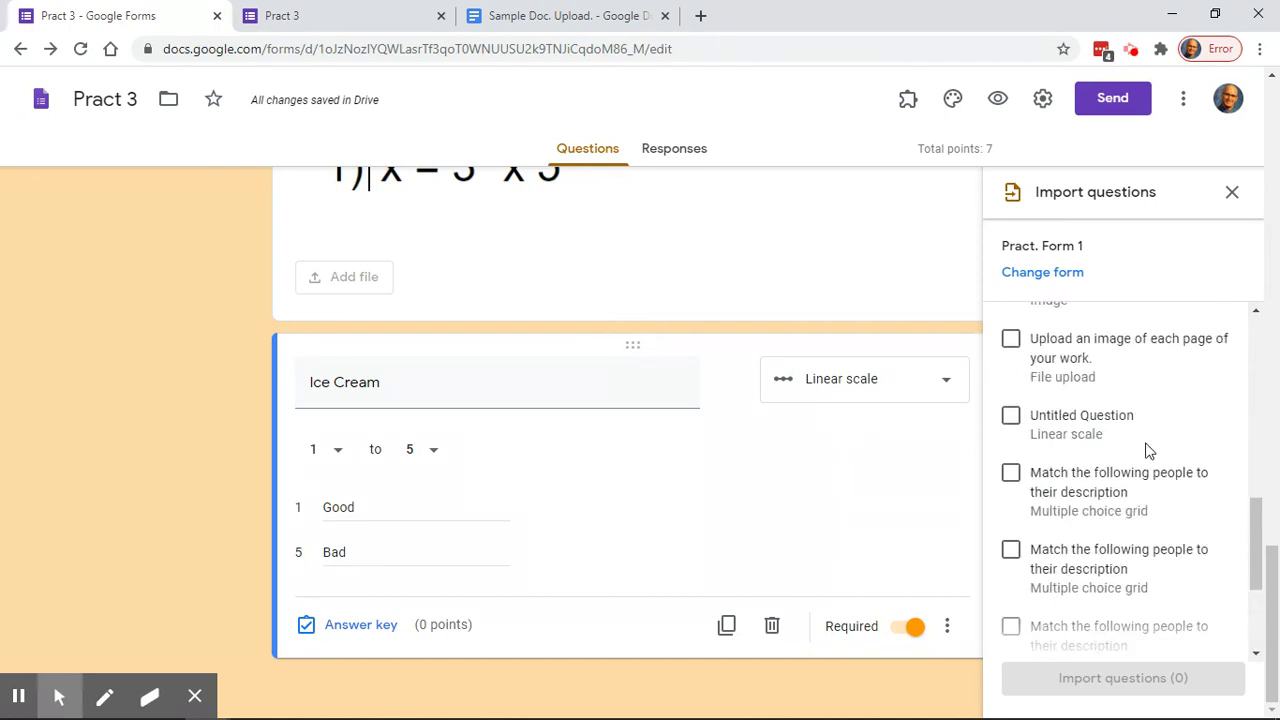
pyautogui.click(1011, 474)
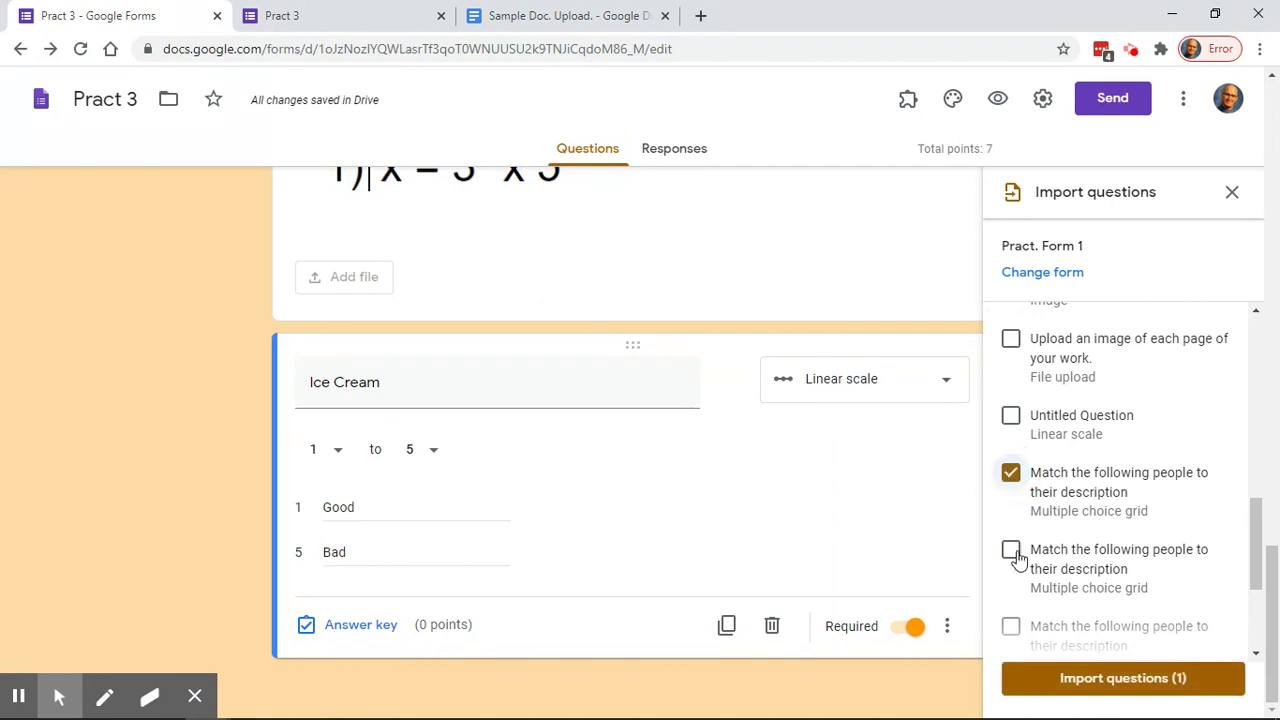
pyautogui.scroll(-2, 1017, 560)
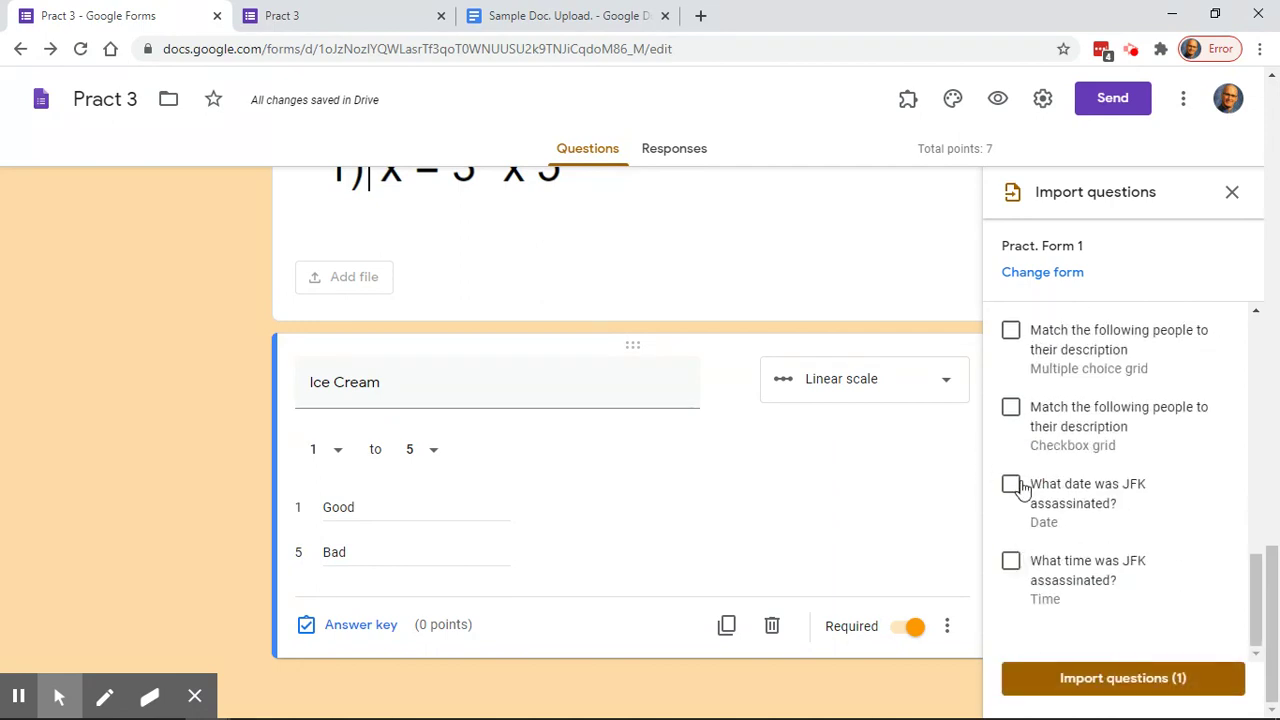
pyautogui.click(1011, 410)
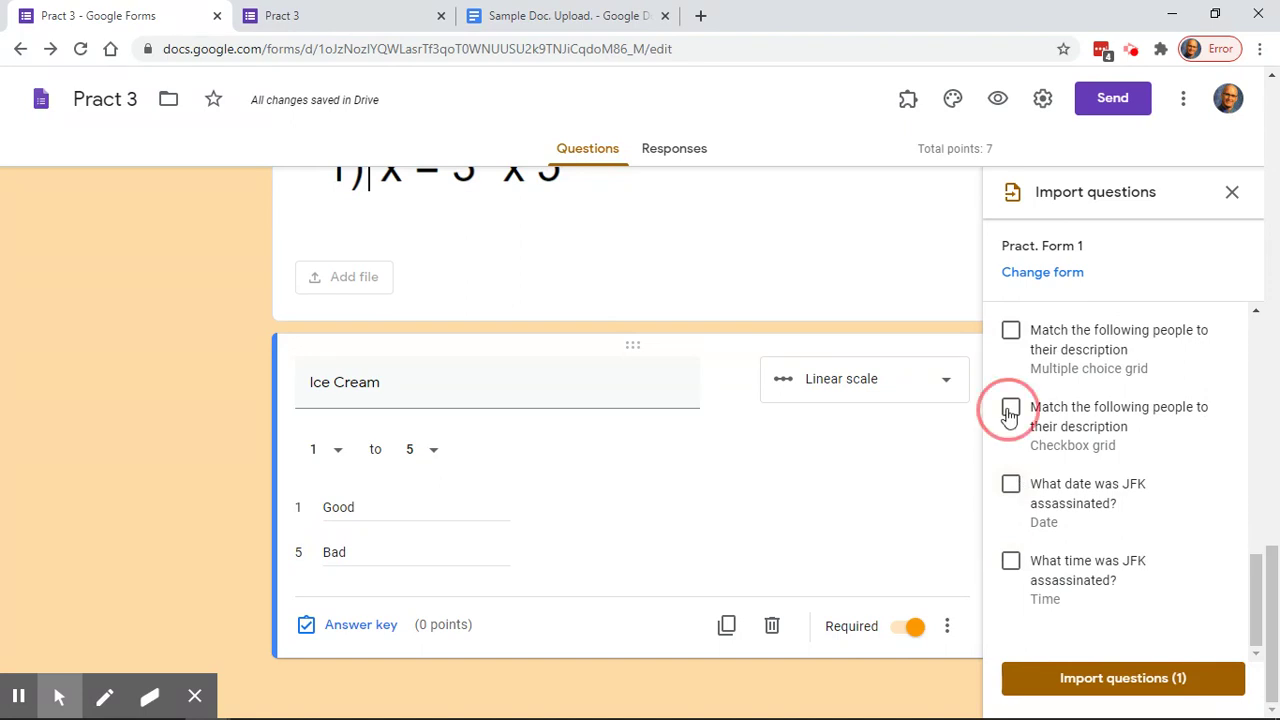
pyautogui.click(1010, 333)
pyautogui.click(1010, 485)
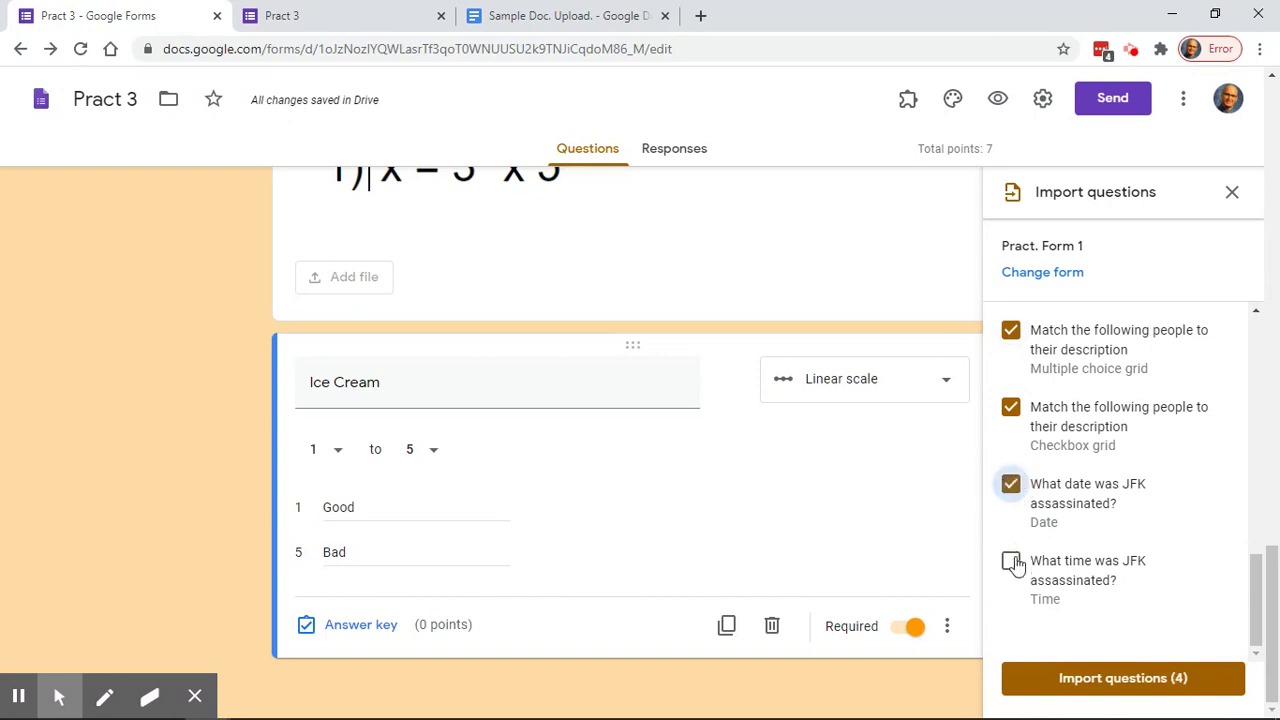
pyautogui.click(1011, 565)
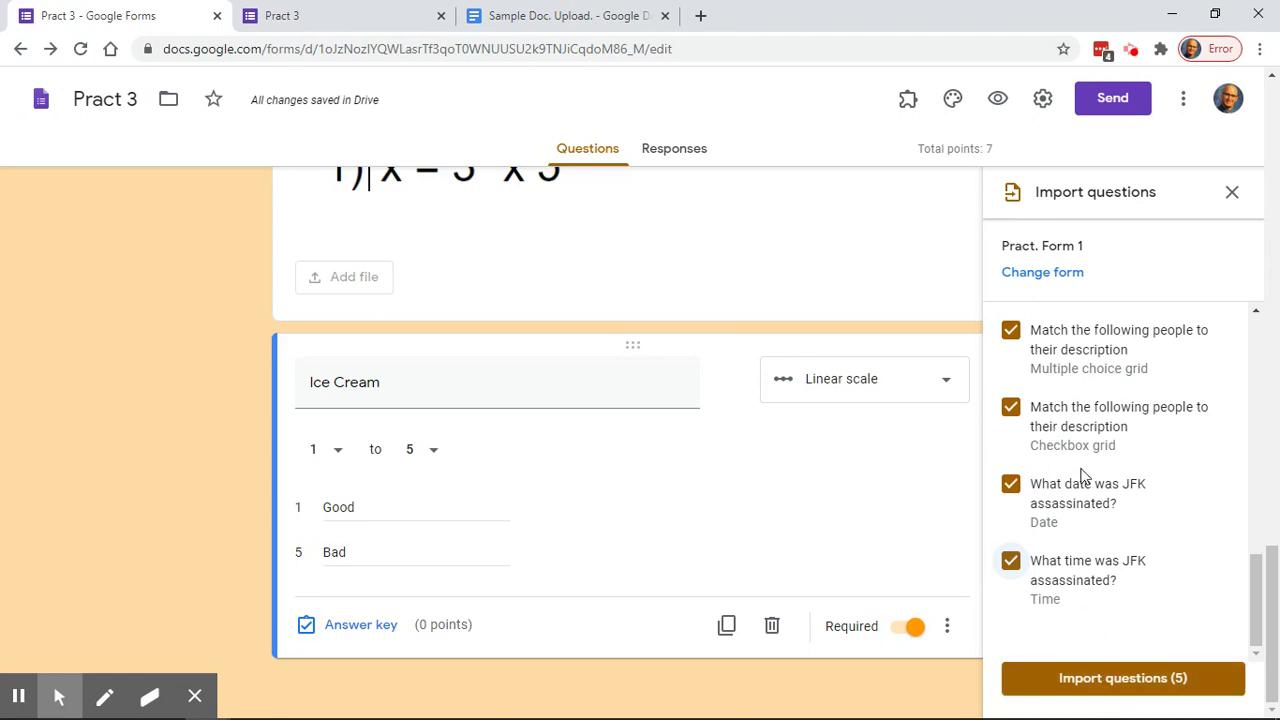
# Import the five selected questions into Pract 3
pyautogui.scroll(3, 1083, 483)
pyautogui.scroll(2, 1083, 487)
pyautogui.scroll(-10, 1100, 525)
pyautogui.click(1119, 683)
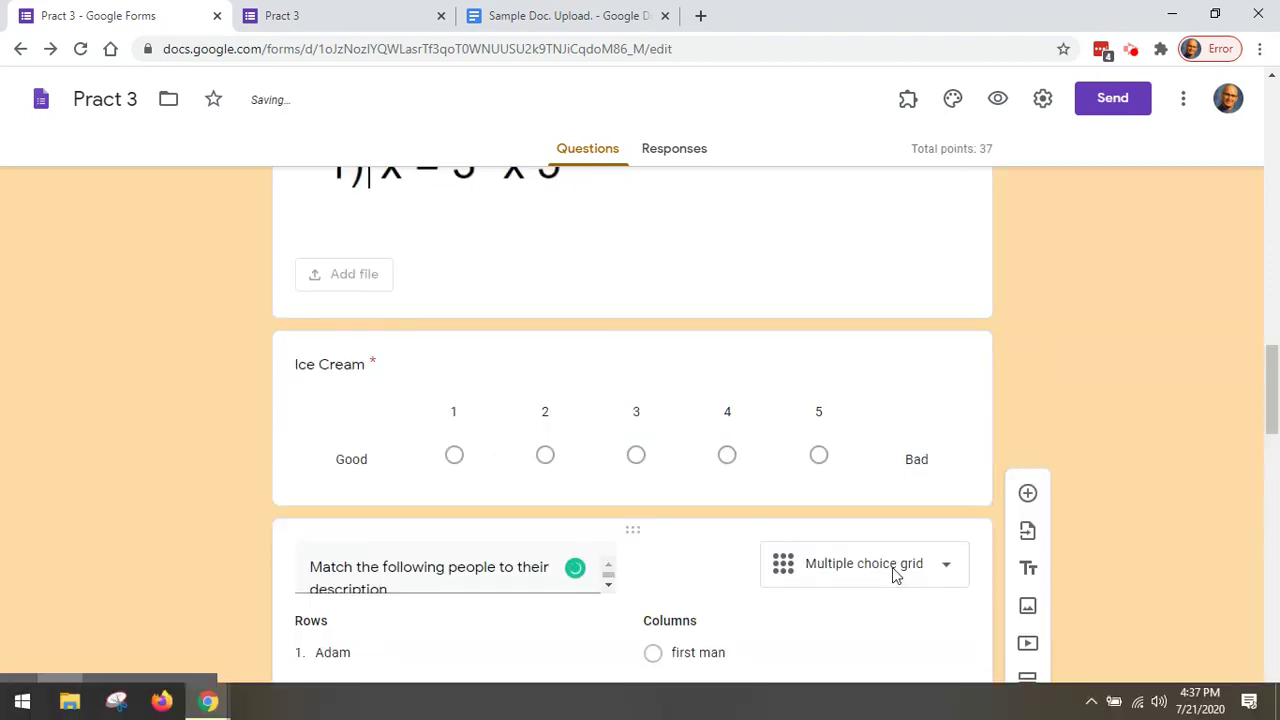
# Select the imported matching grid, then reload the live form tab to show the new questions
pyautogui.scroll(-10, 766, 517)
pyautogui.scroll(4, 766, 517)
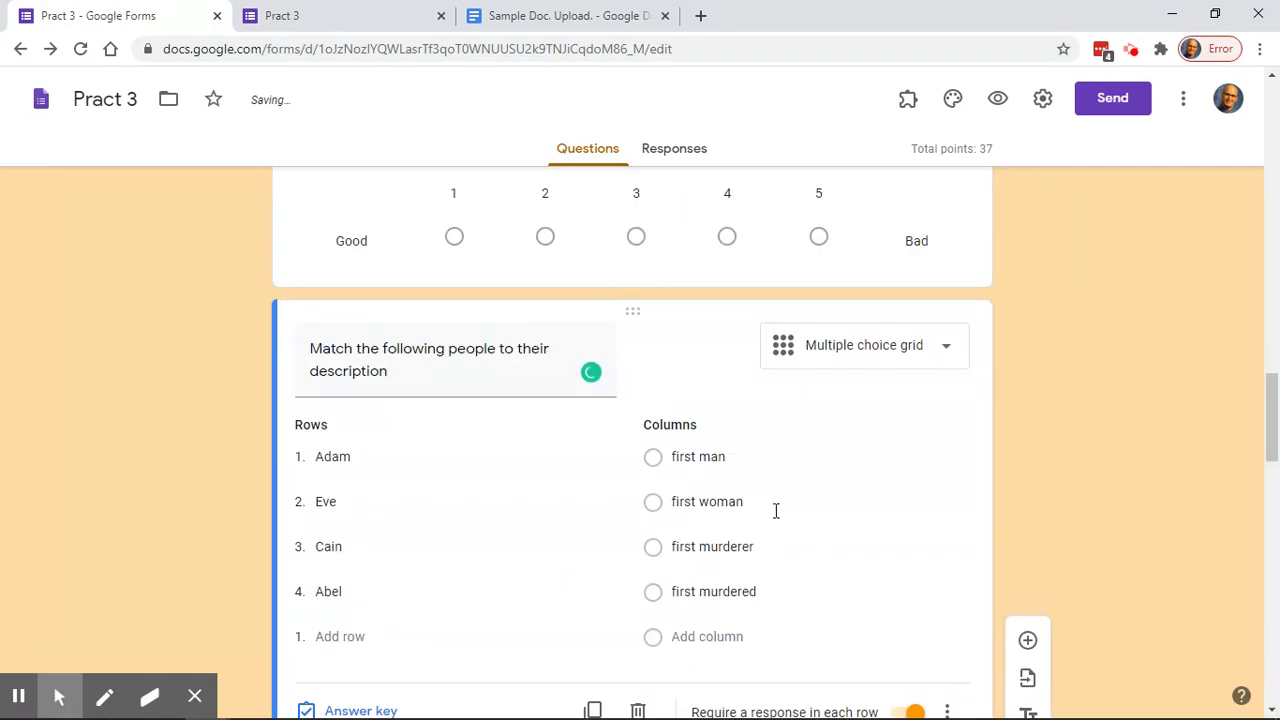
pyautogui.scroll(4, 597, 294)
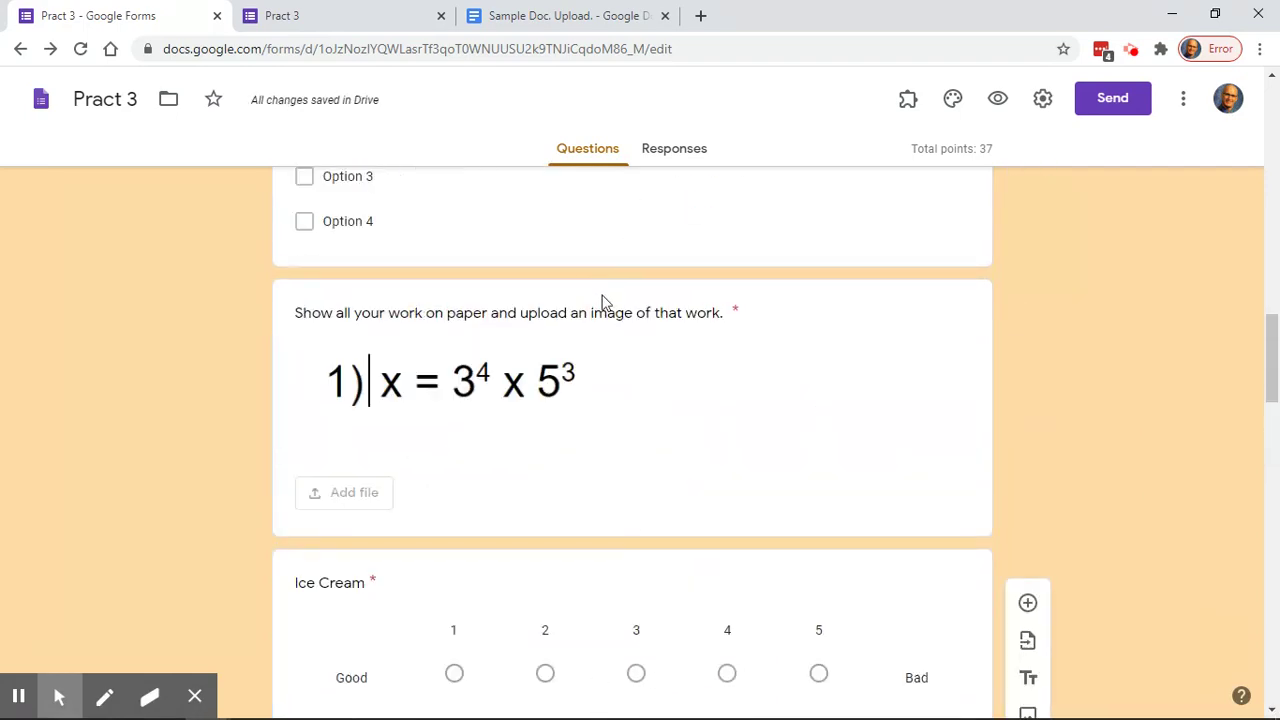
pyautogui.scroll(-4, 660, 400)
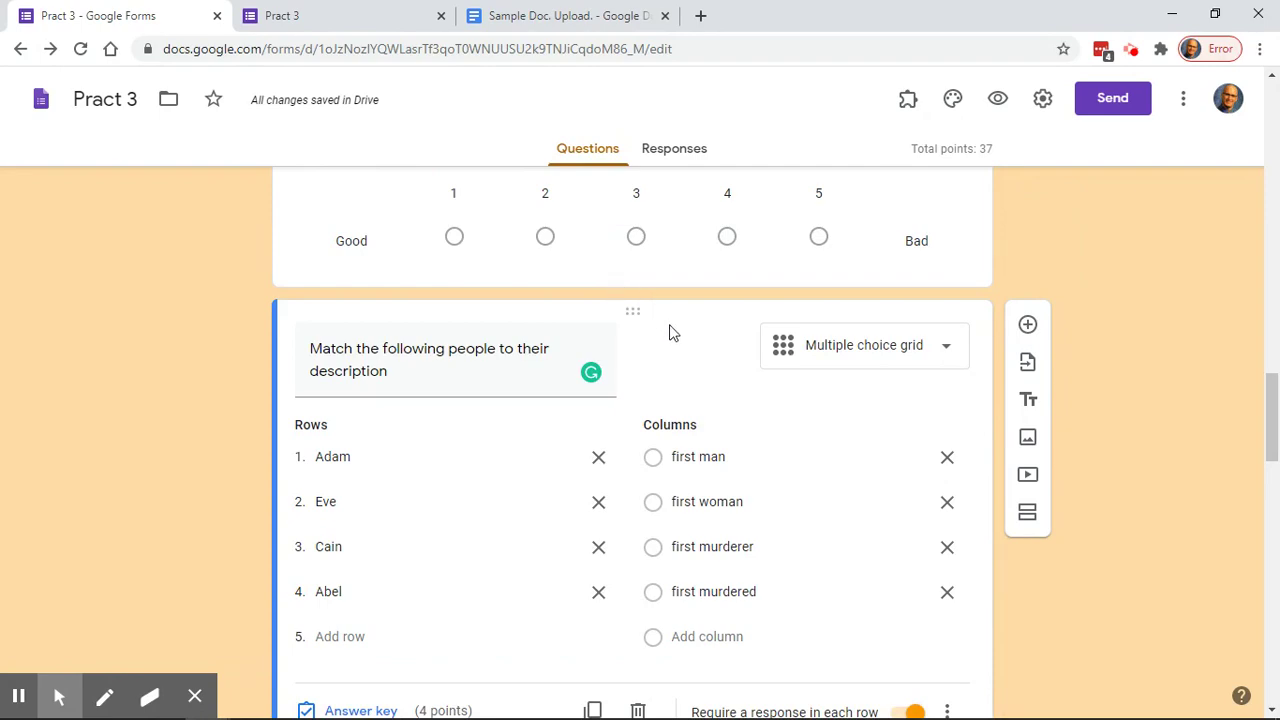
pyautogui.scroll(-6, 778, 398)
pyautogui.scroll(2, 773, 405)
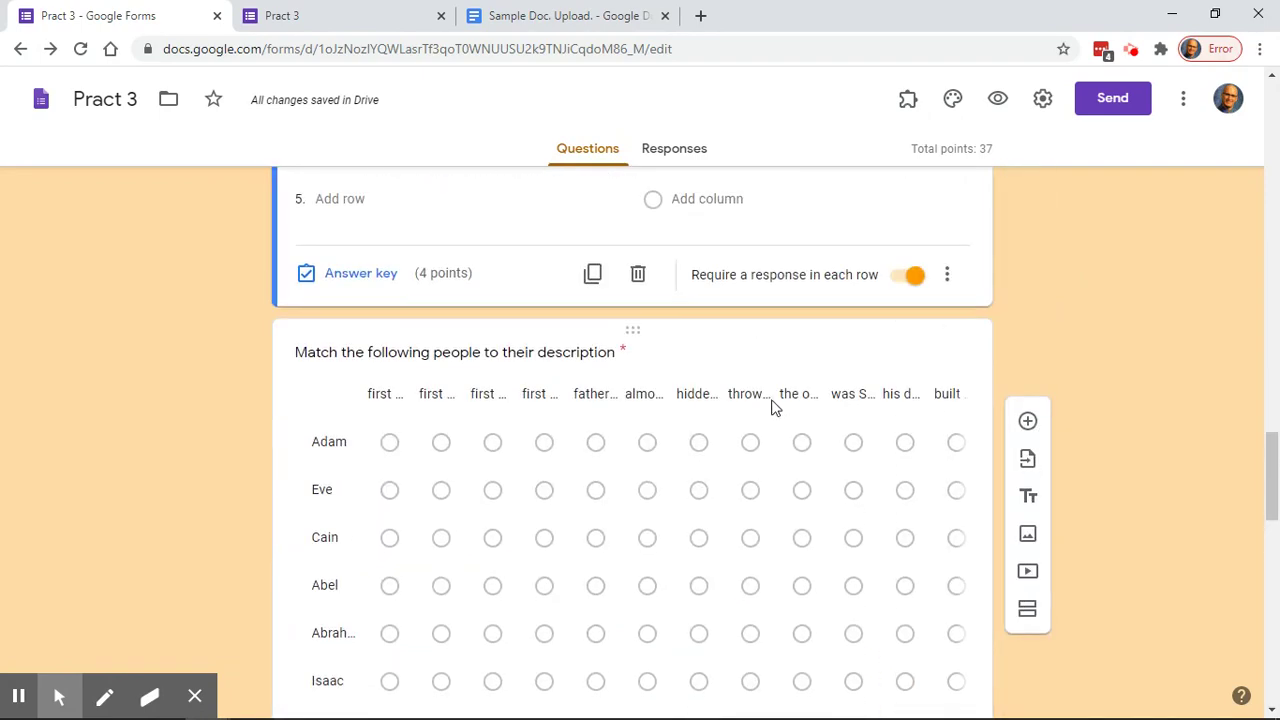
pyautogui.click(770, 405)
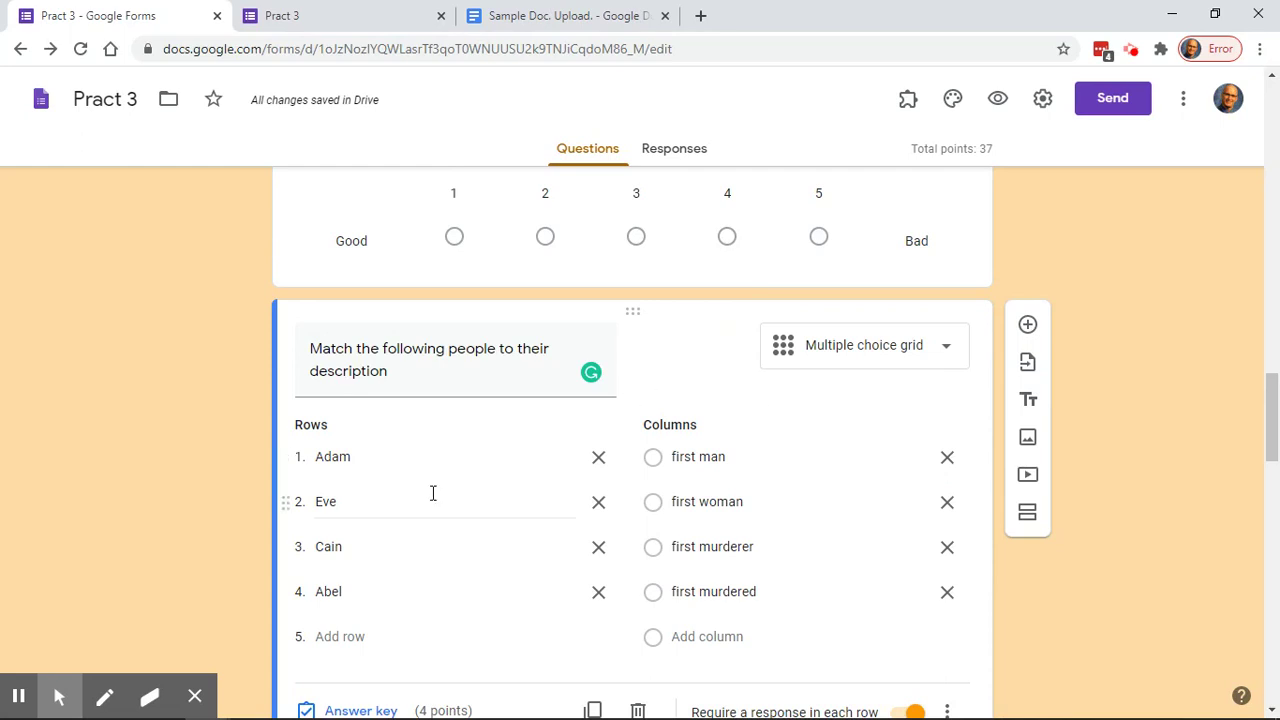
pyautogui.click(345, 16)
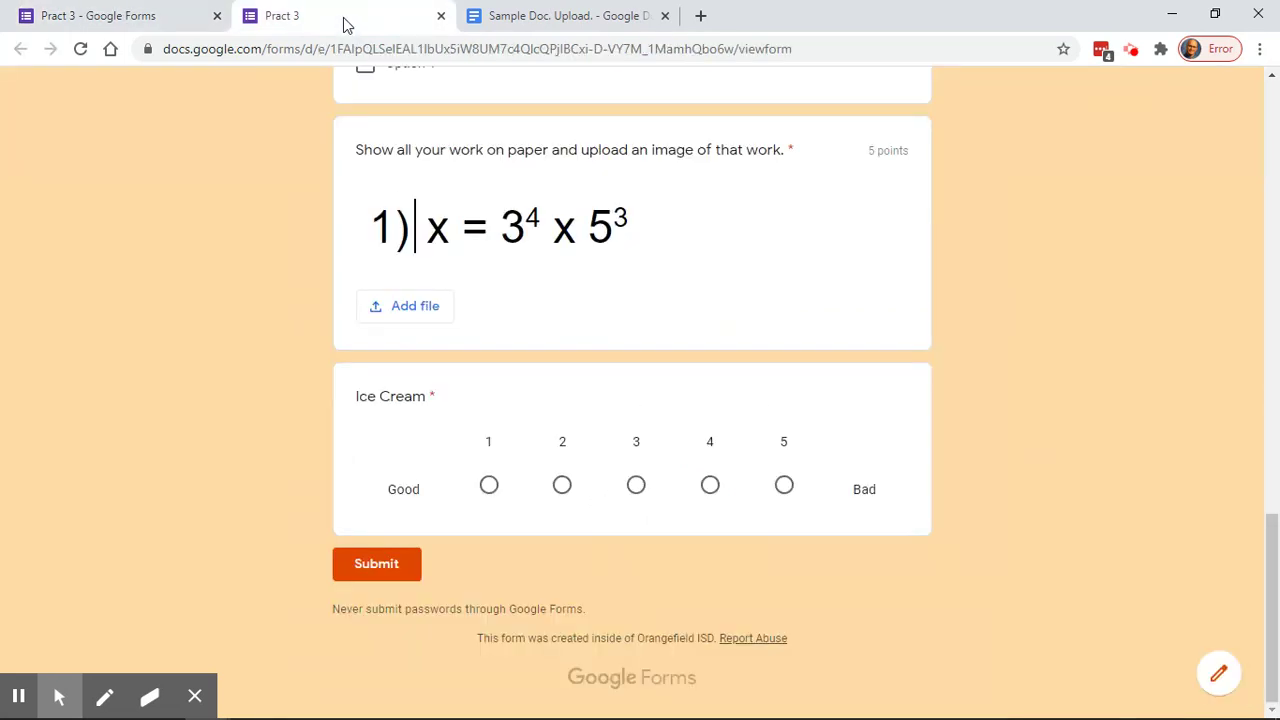
pyautogui.click(80, 48)
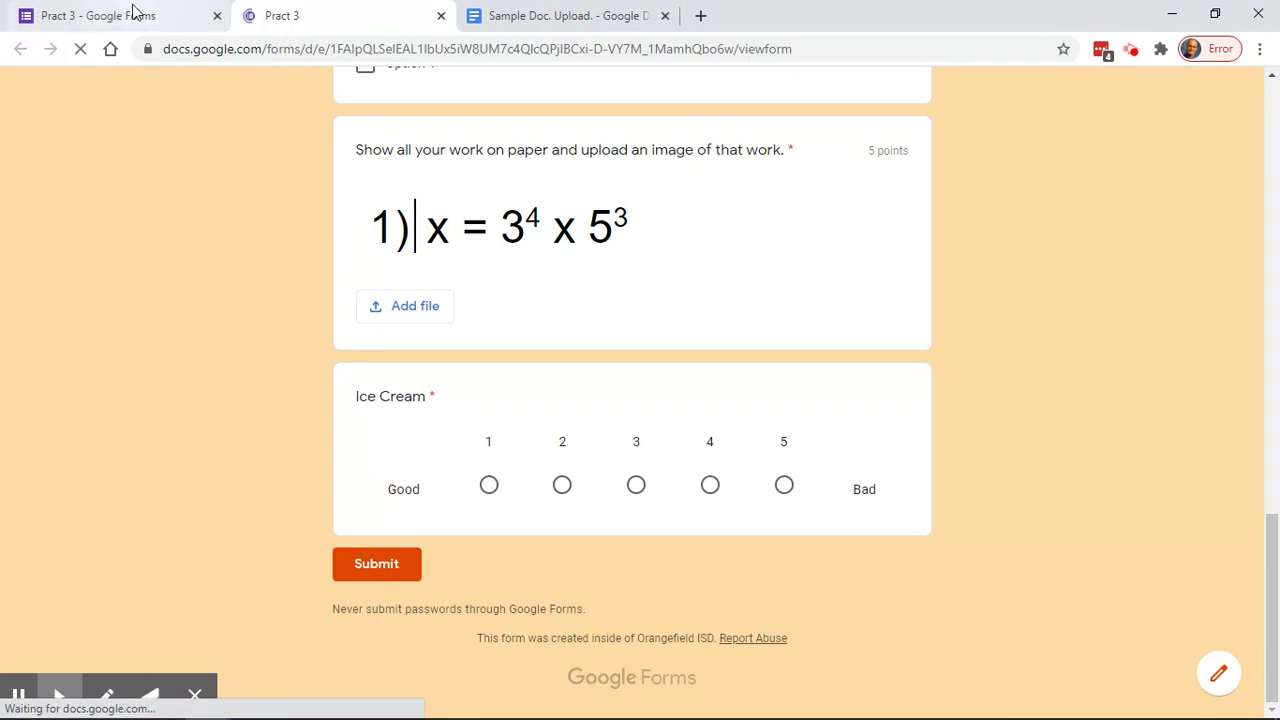
pyautogui.click(133, 13)
# Scroll to the checkbox-grid matching question and open it for editing
pyautogui.scroll(-2, 1120, 568)
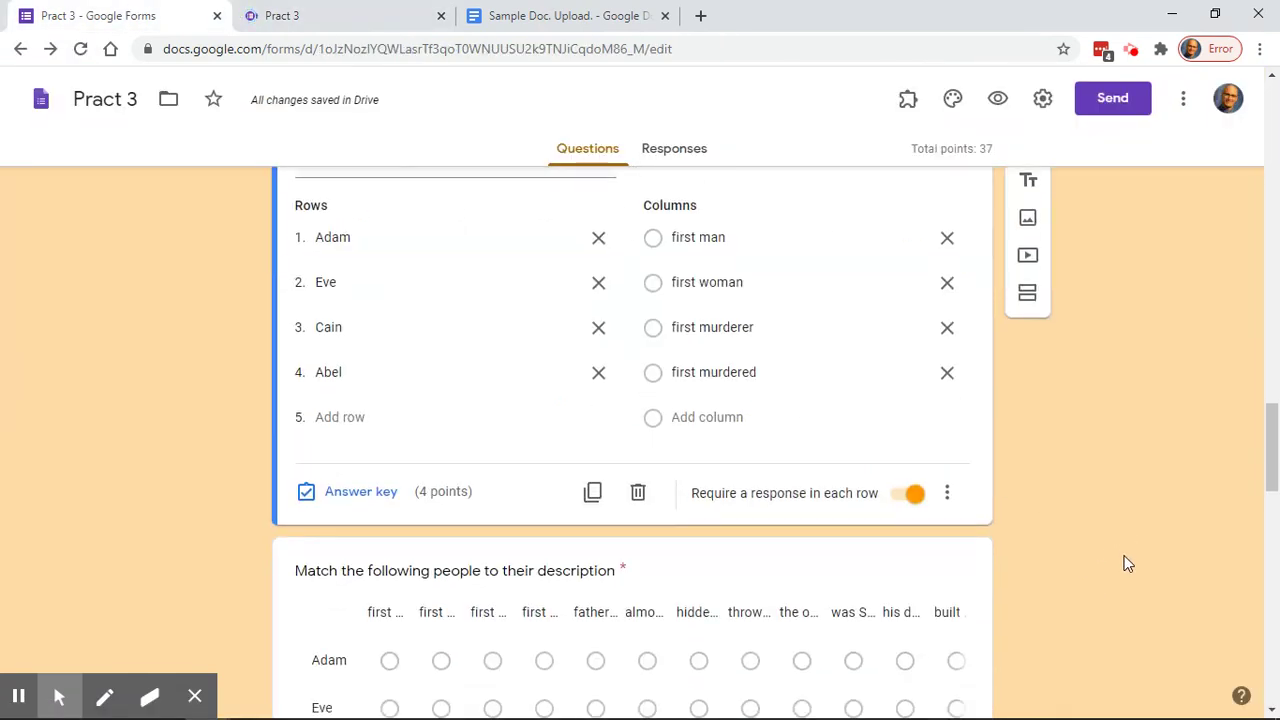
pyautogui.scroll(2, 1090, 568)
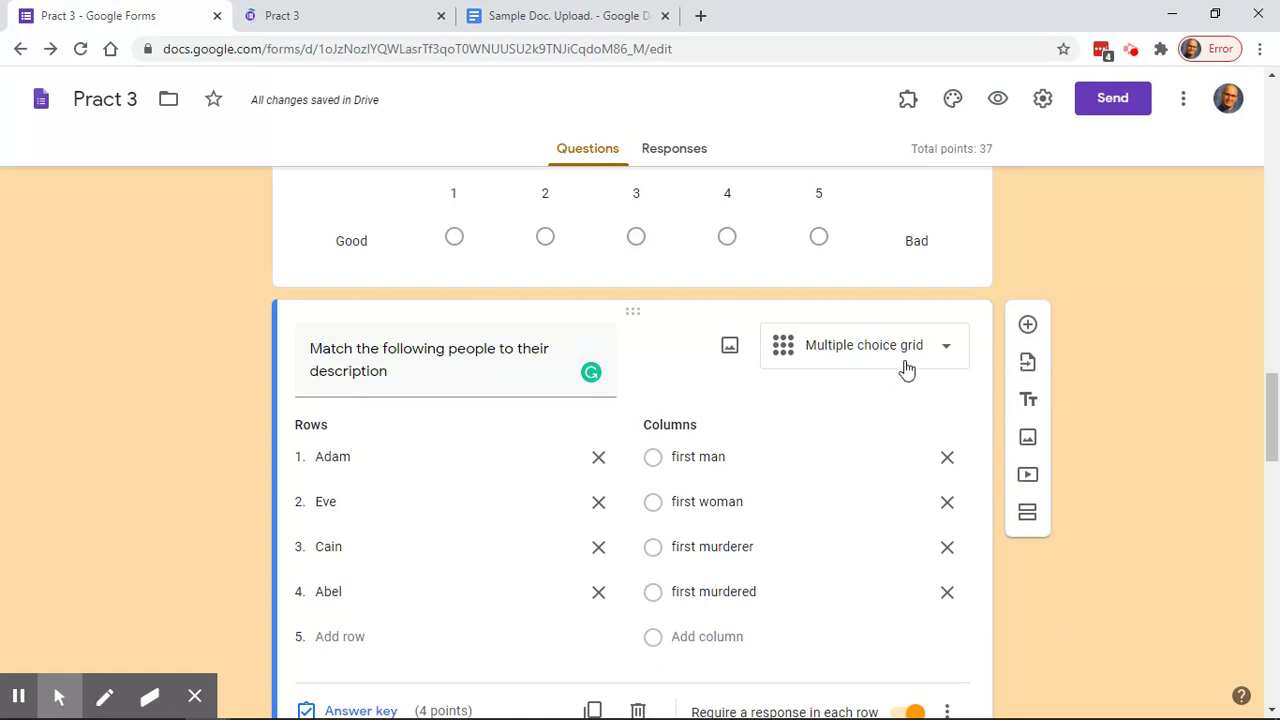
pyautogui.scroll(-2, 523, 500)
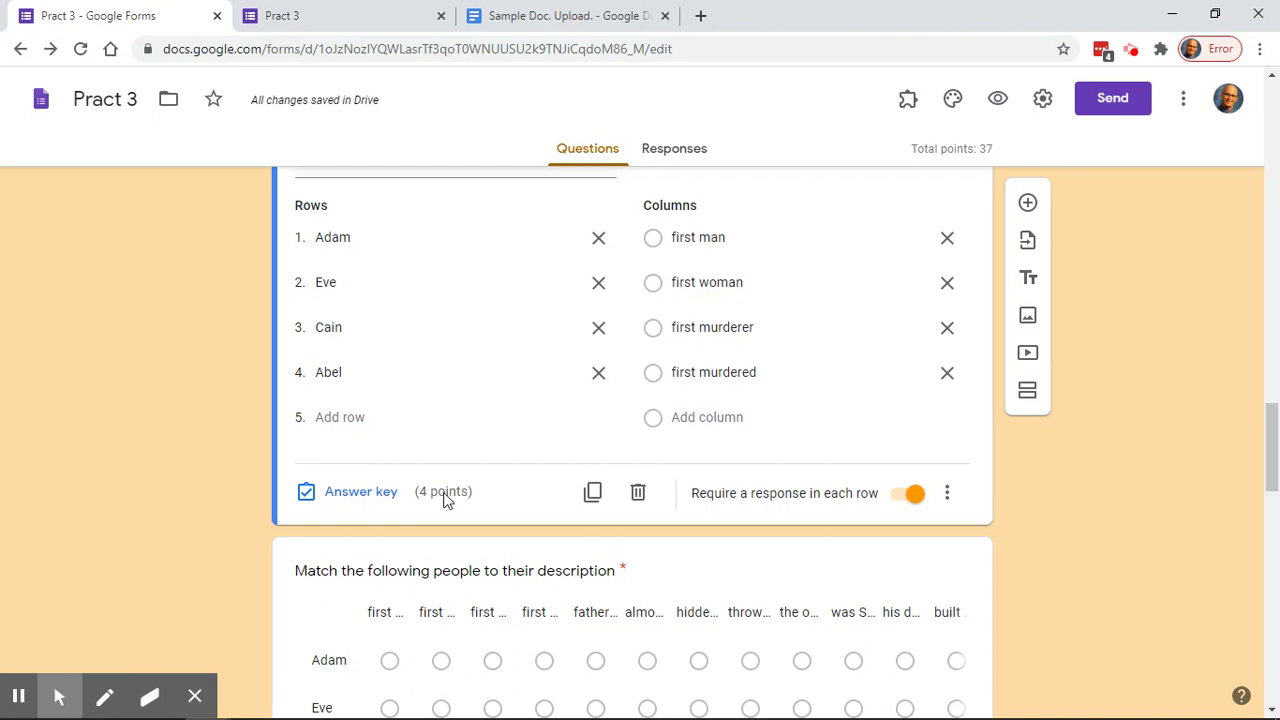
pyautogui.scroll(-4, 449, 500)
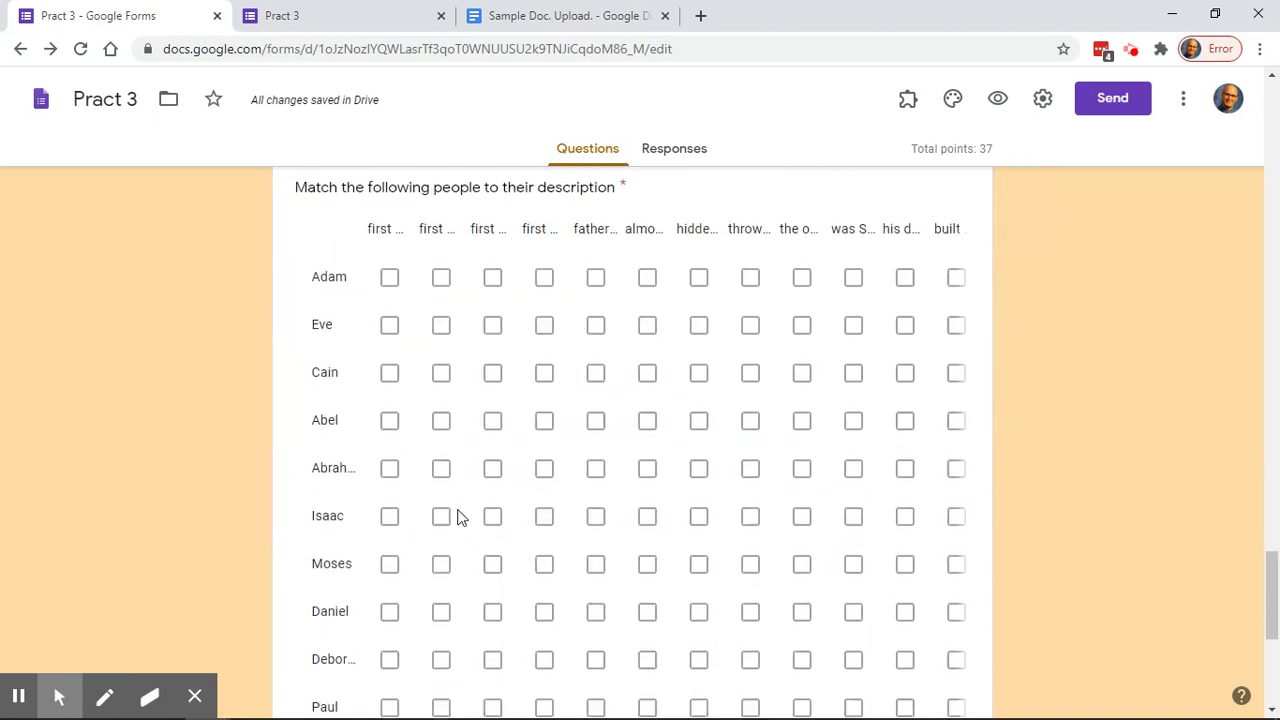
pyautogui.scroll(-2, 460, 518)
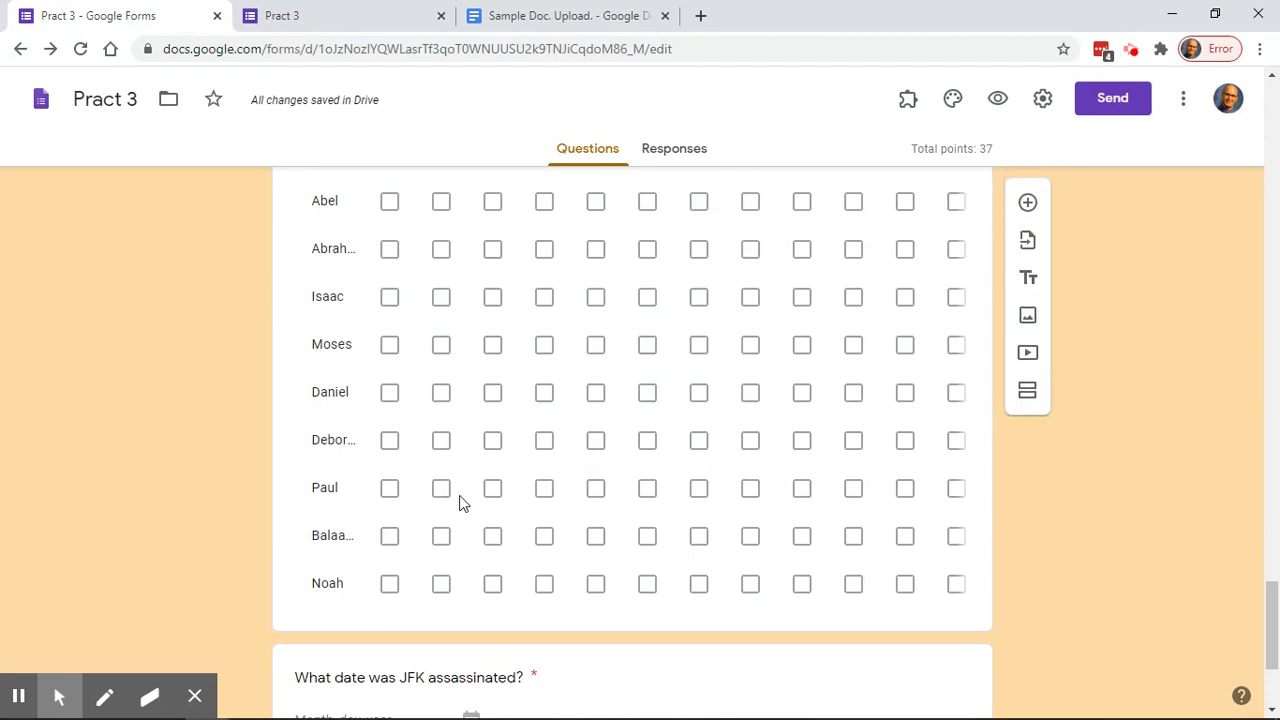
pyautogui.scroll(4, 462, 508)
pyautogui.scroll(-6, 450, 455)
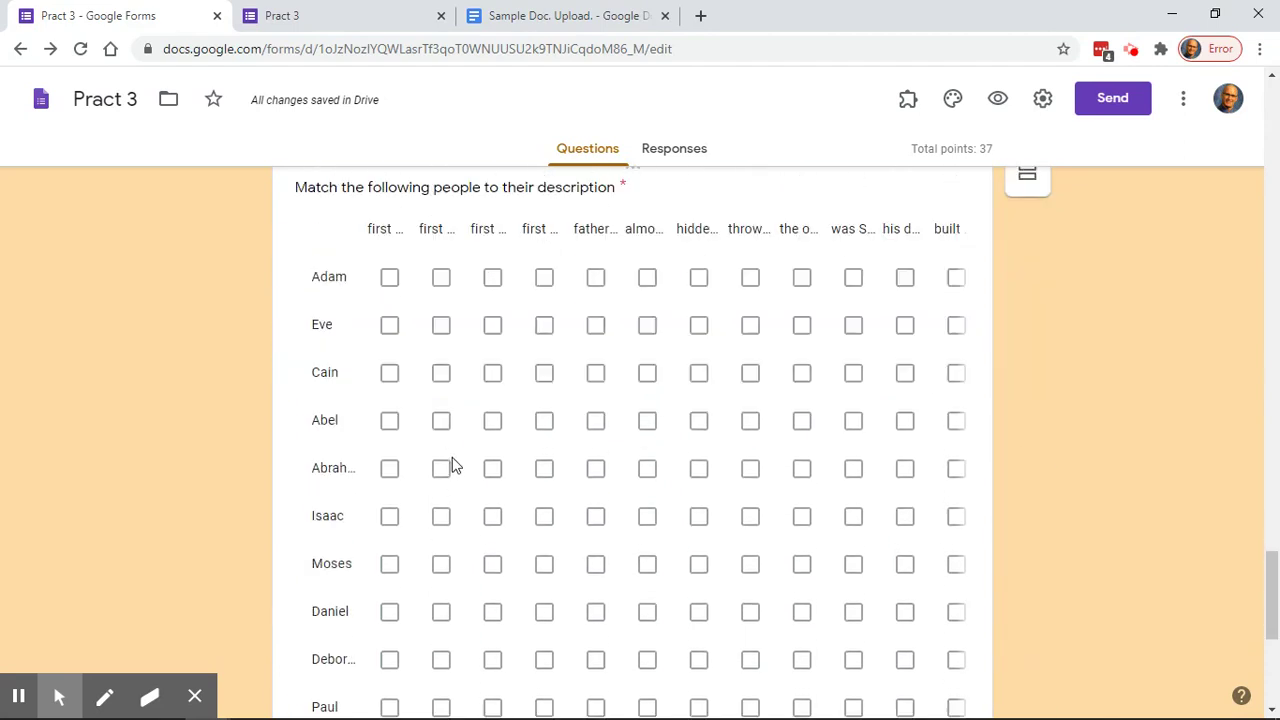
pyautogui.click(285, 392)
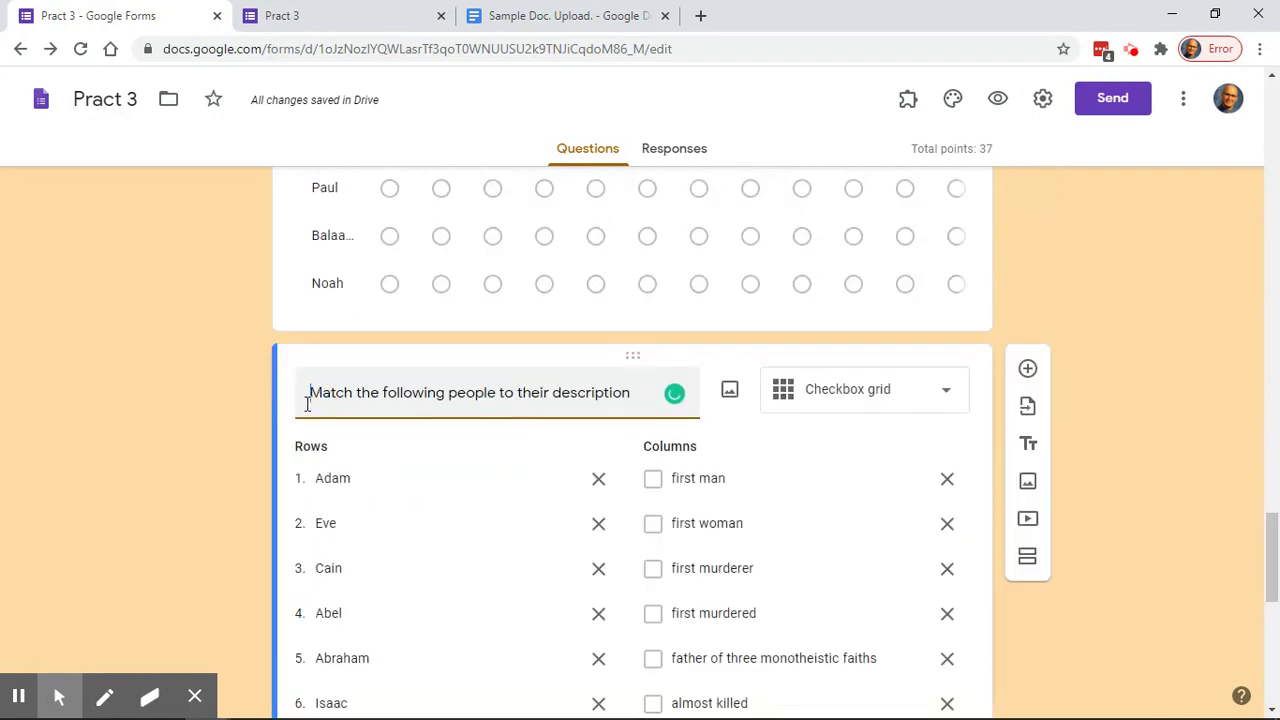
# Review its twelve rows and column descriptions, then scroll back up
pyautogui.scroll(-5, 307, 418)
pyautogui.scroll(-2, 307, 418)
pyautogui.scroll(-1, 458, 450)
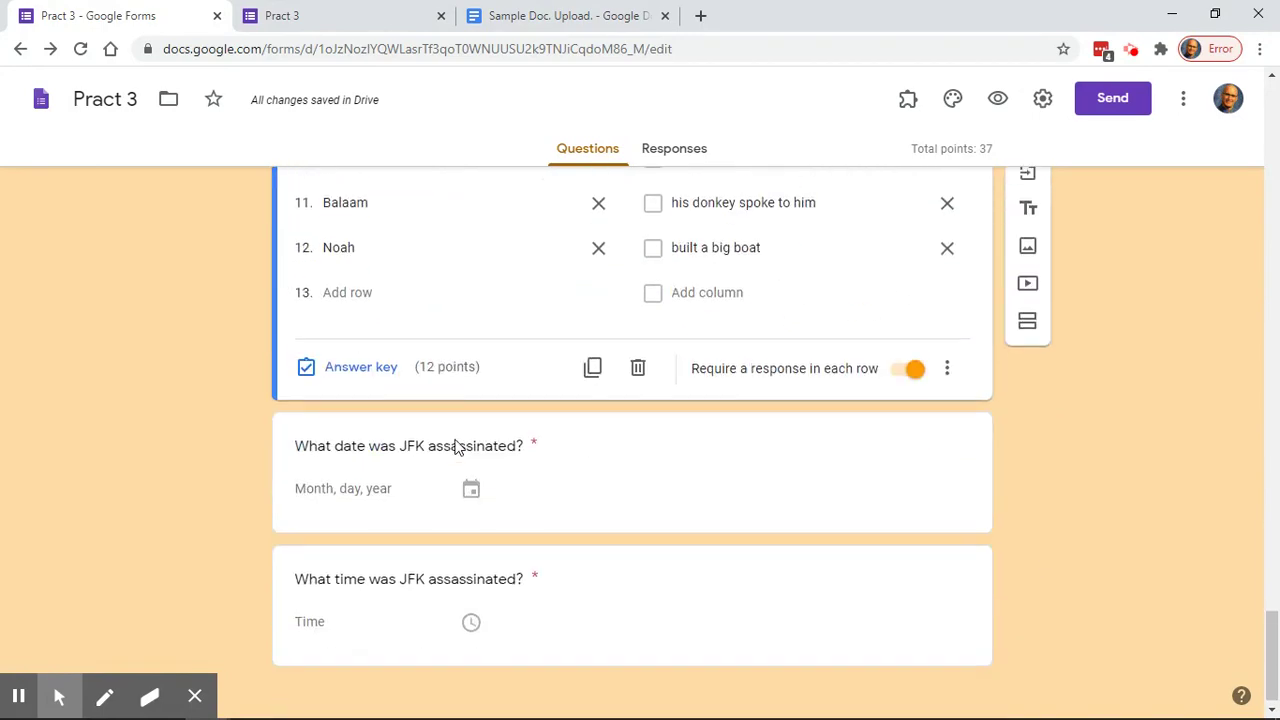
pyautogui.scroll(8, 457, 449)
pyautogui.scroll(5, 455, 450)
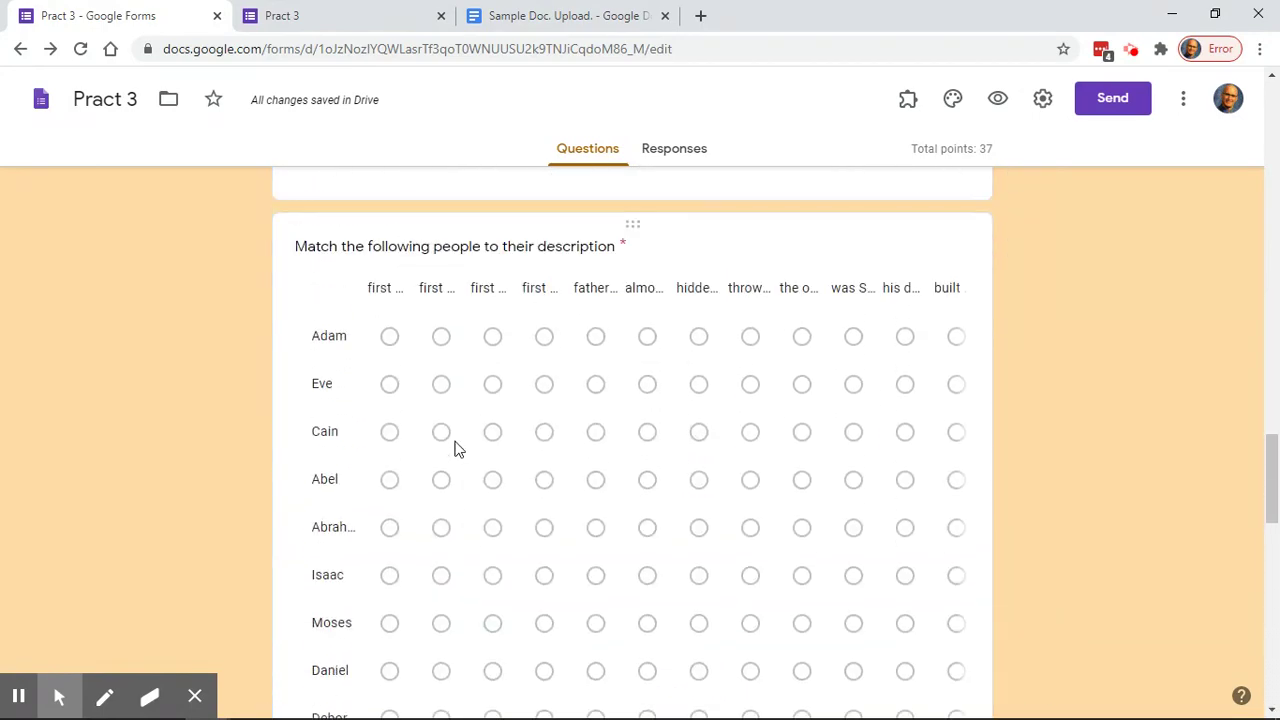
pyautogui.scroll(4, 457, 440)
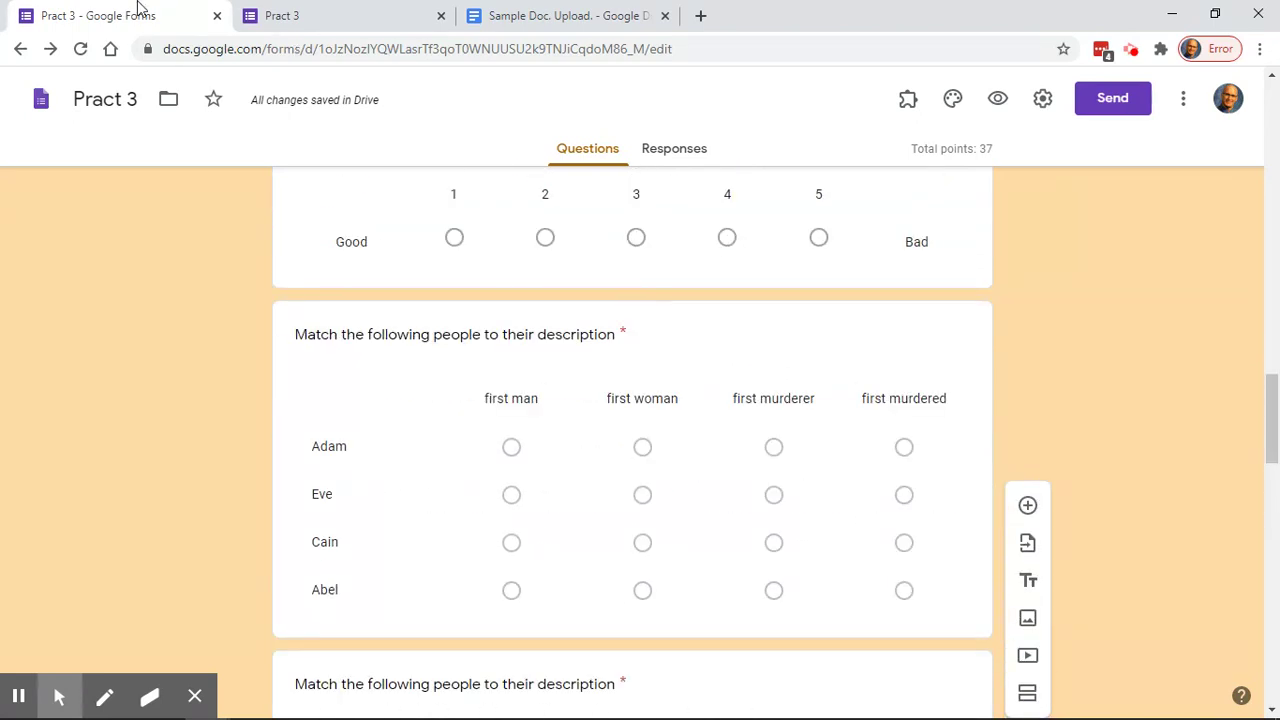
# In the live quiz, set Abel's row of the 4-point grid to first murdered
pyautogui.click(315, 12)
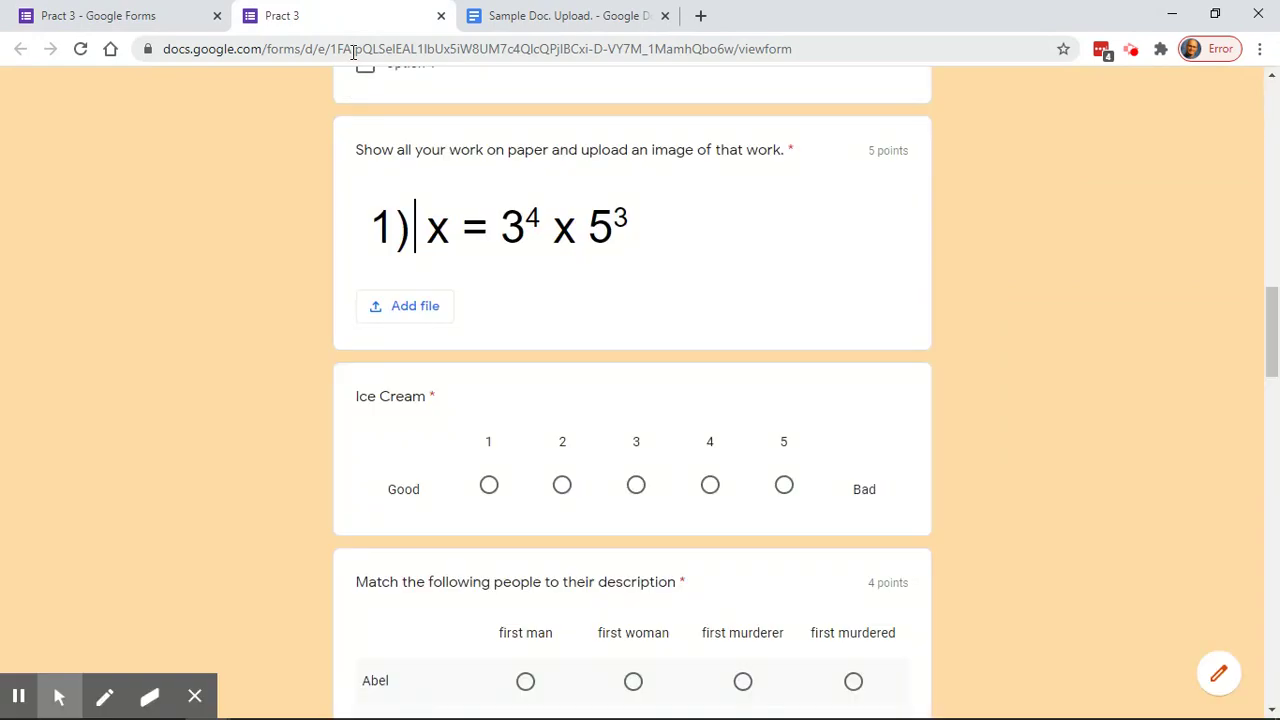
pyautogui.scroll(-4, 1002, 494)
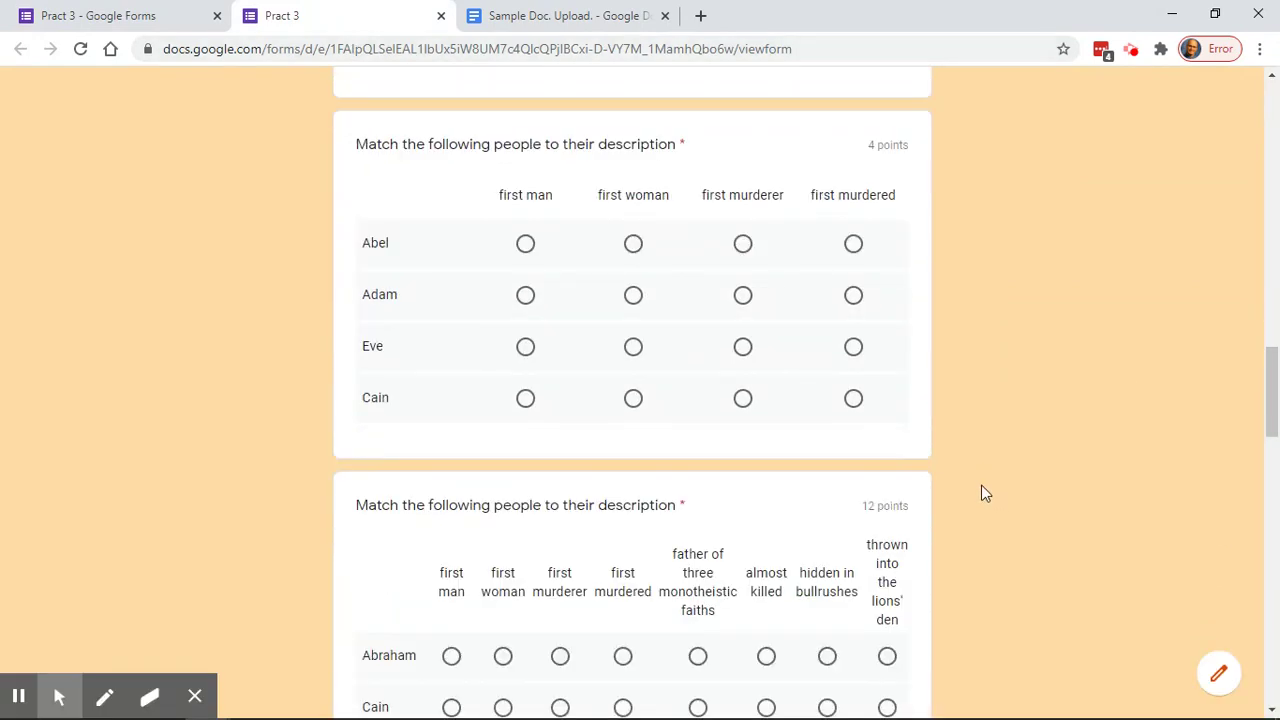
pyautogui.click(525, 245)
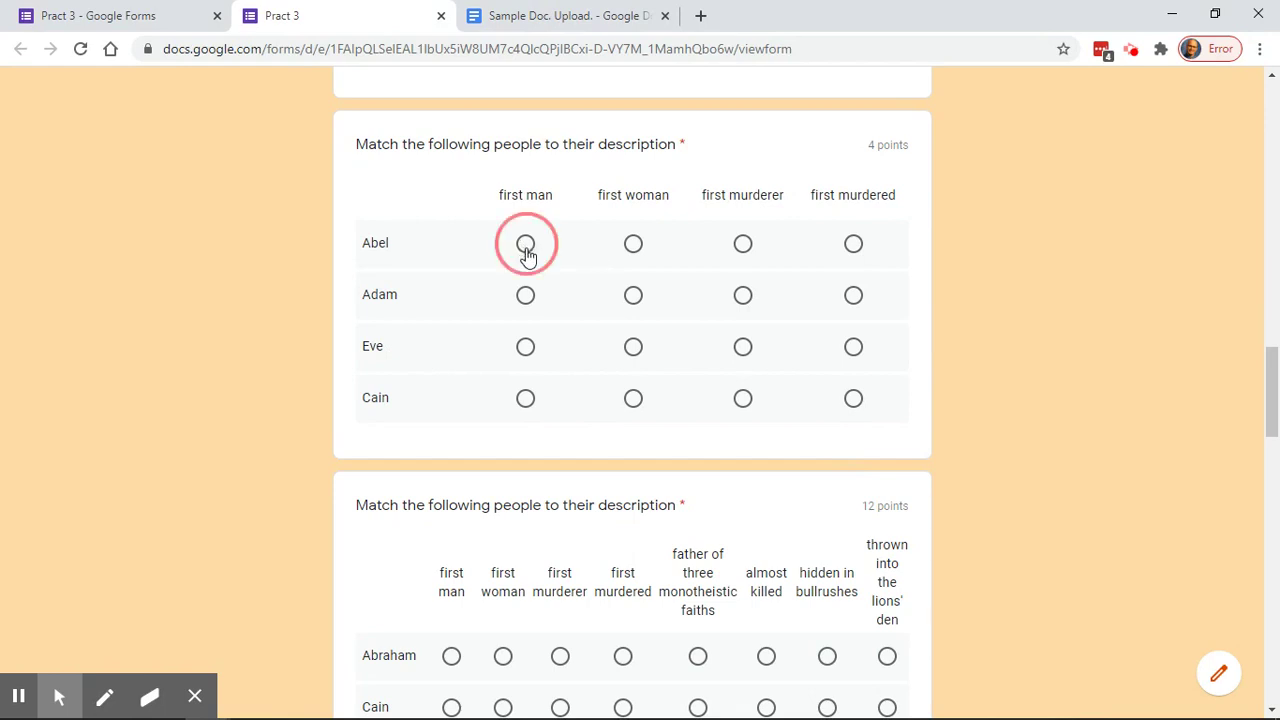
pyautogui.click(742, 244)
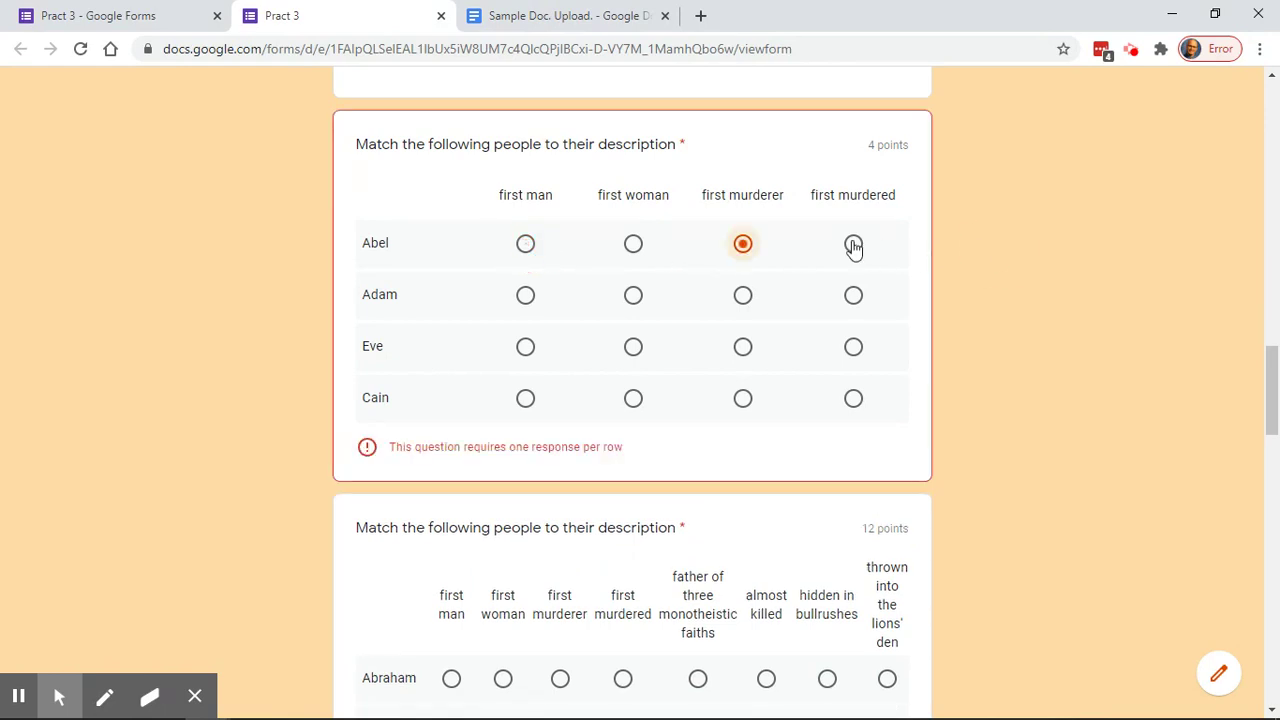
pyautogui.click(853, 247)
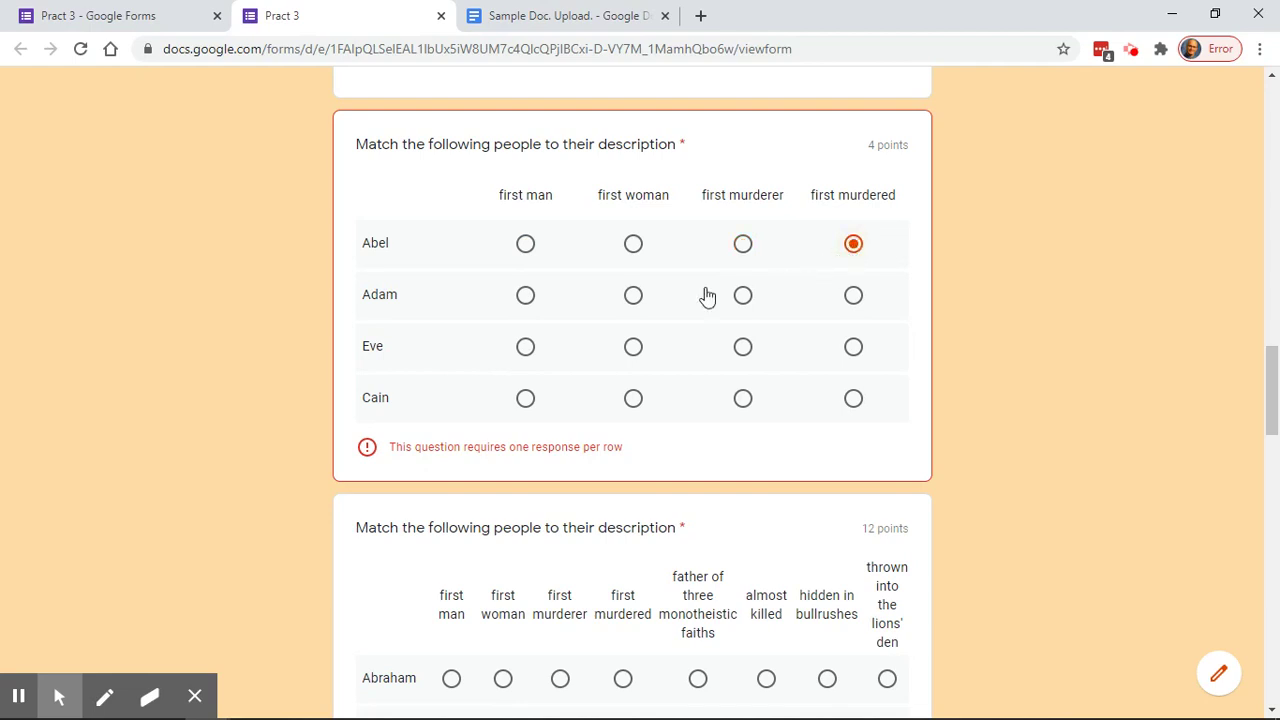
# Mark Adam as first man, Eve as first woman, and Cain as first murderer
pyautogui.click(521, 300)
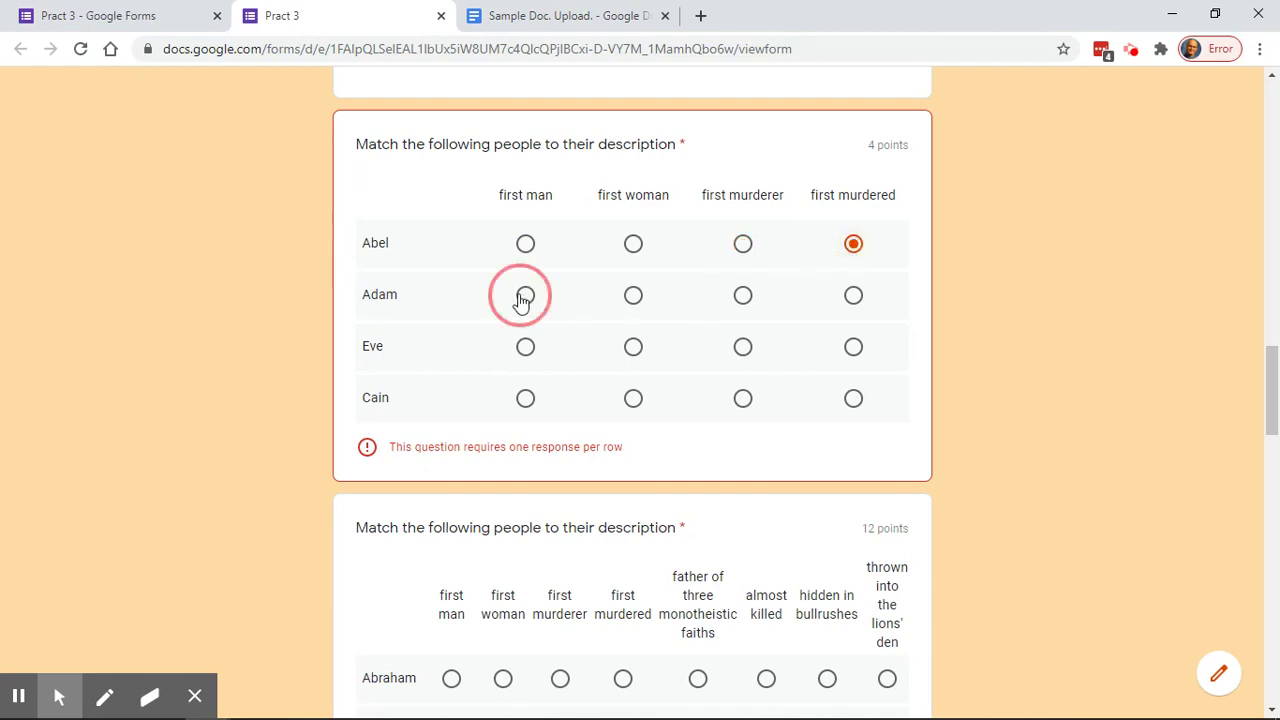
pyautogui.click(634, 349)
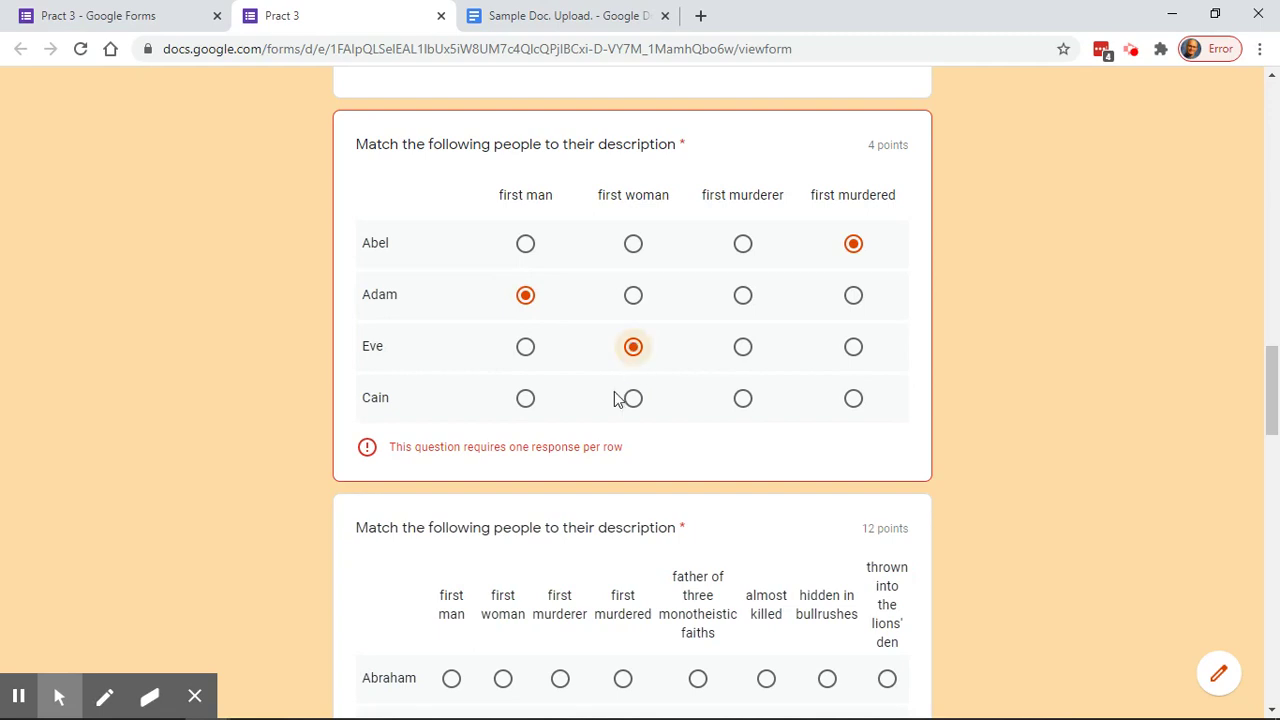
pyautogui.click(741, 401)
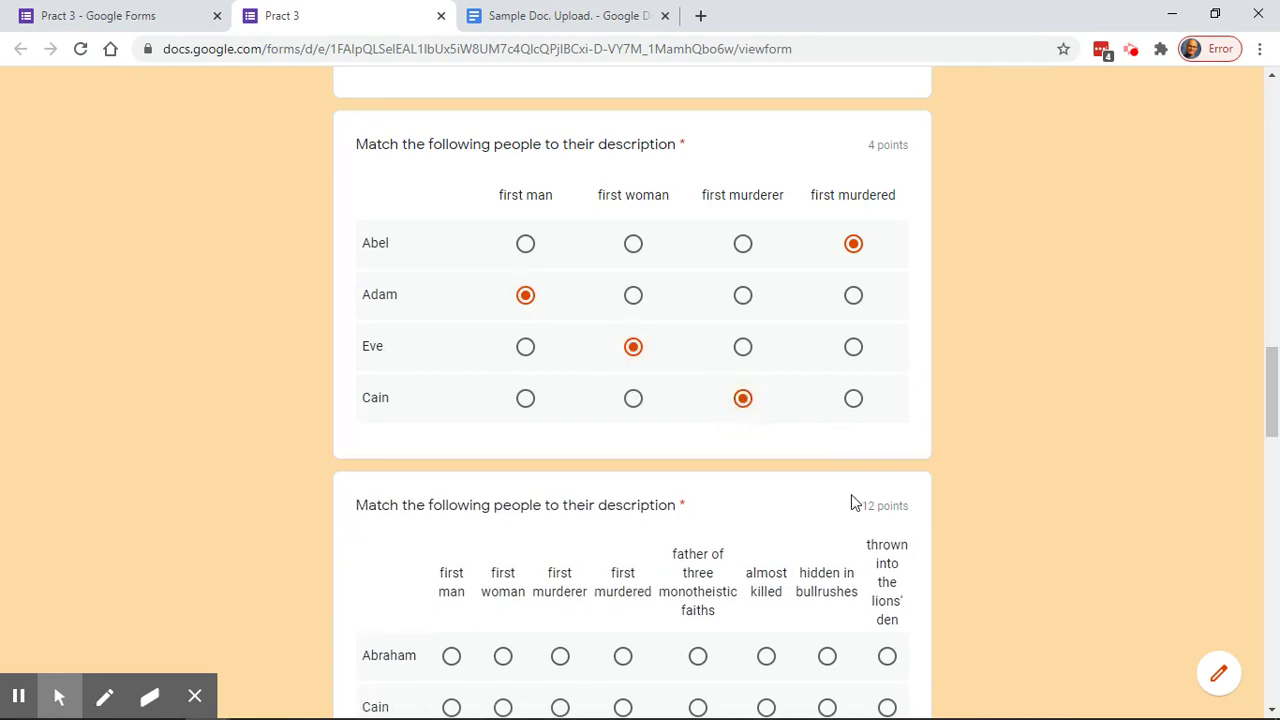
pyautogui.scroll(-2, 928, 460)
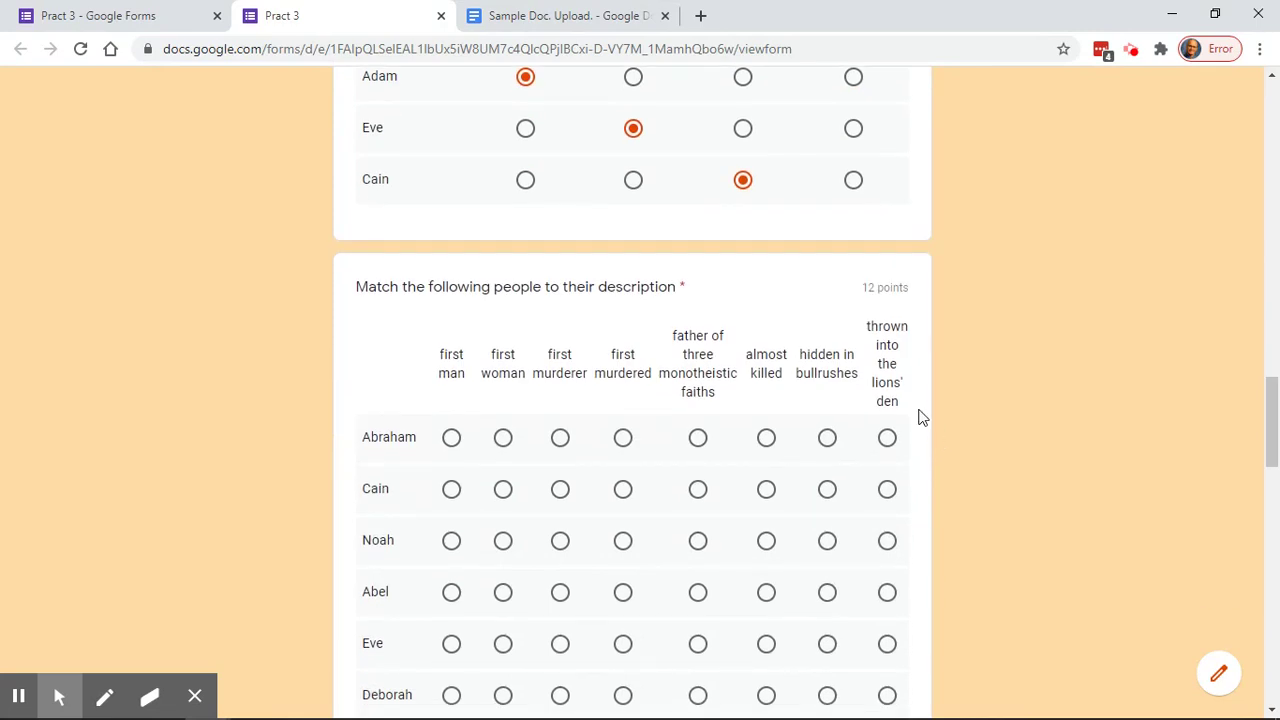
pyautogui.scroll(2, 920, 411)
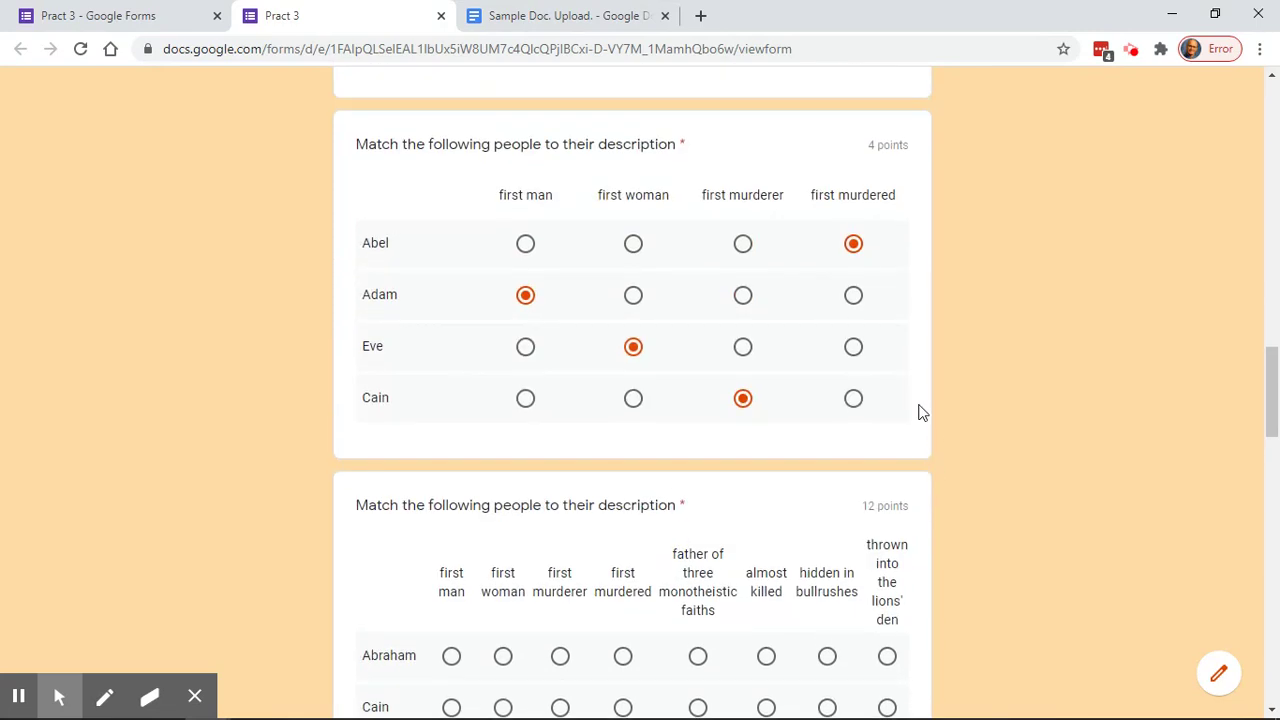
pyautogui.scroll(-2, 920, 411)
pyautogui.scroll(-2, 920, 425)
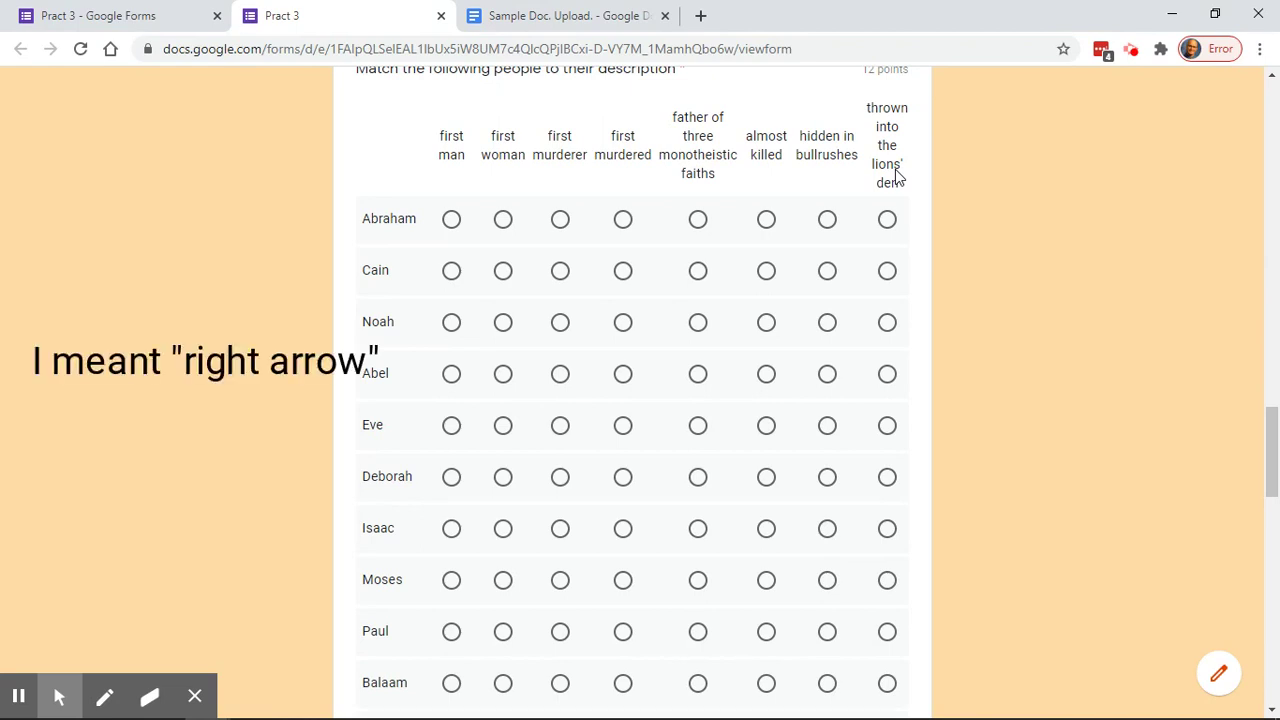
# Scroll the wide checkbox matching grid sideways to reveal all its answer columns
pyautogui.press('Right')
pyautogui.press('Right')
pyautogui.press('Right')
pyautogui.press('Right')
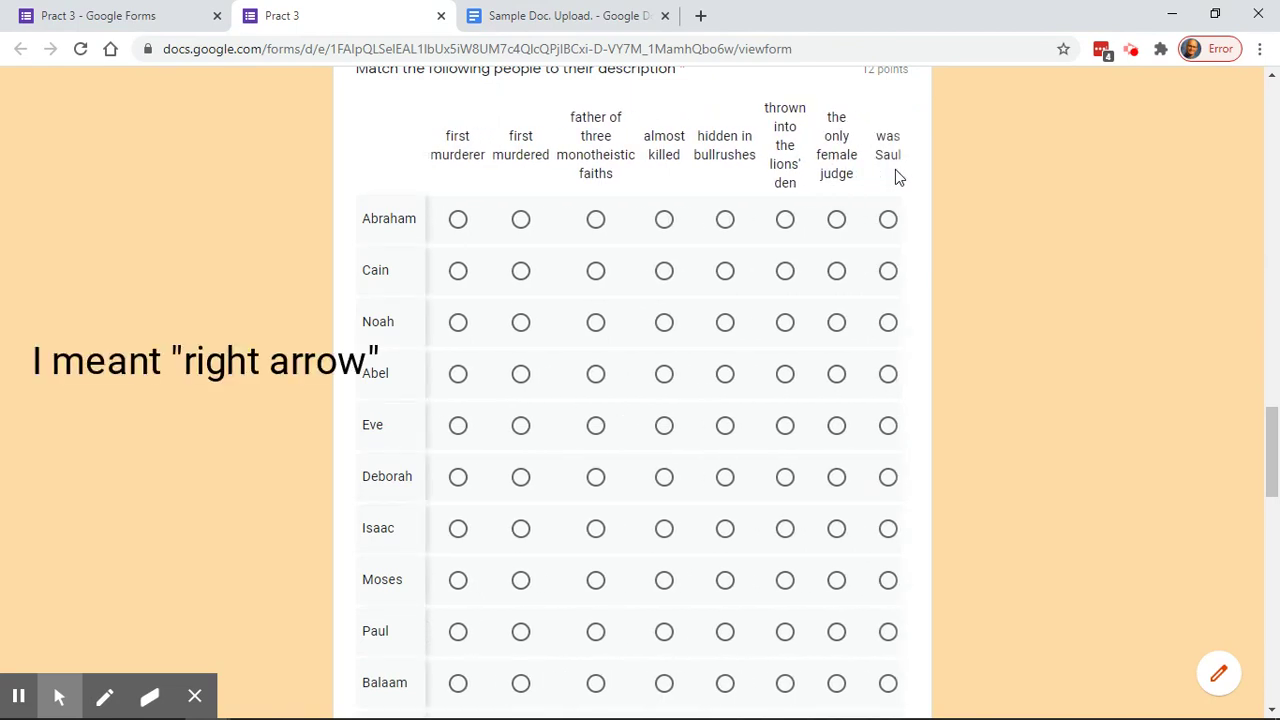
pyautogui.press('Right')
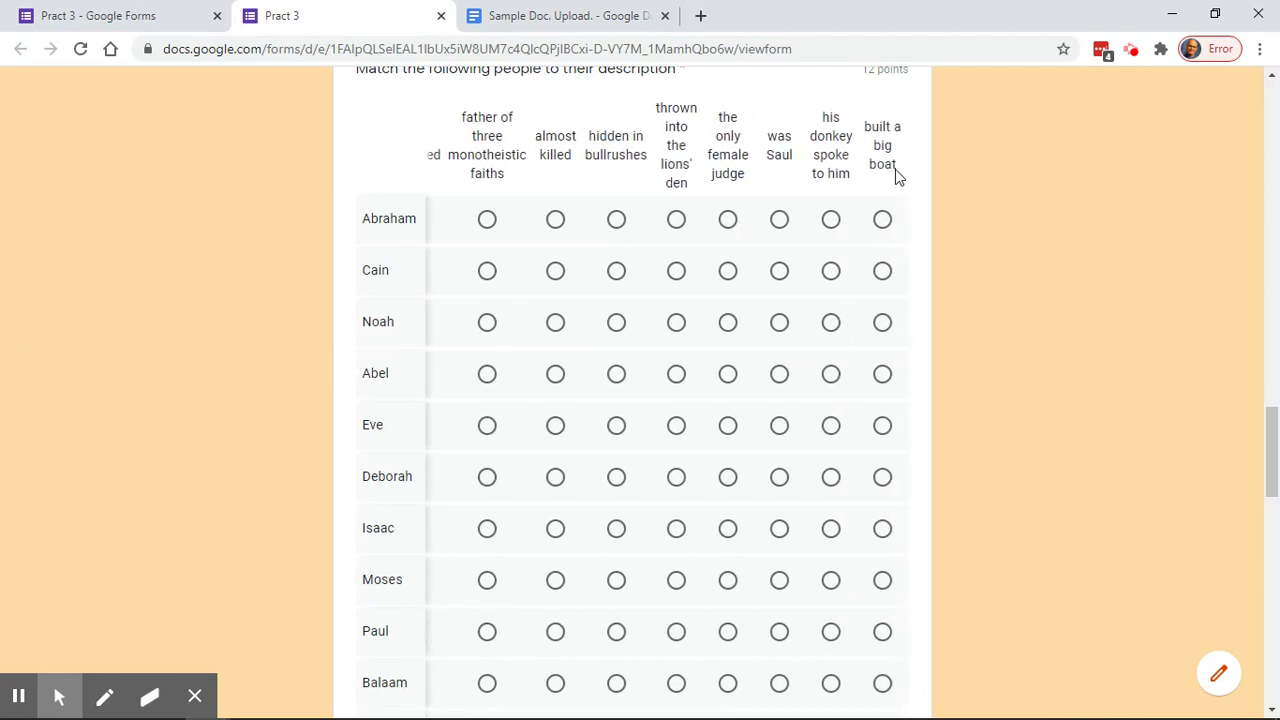
pyautogui.press('Left')
pyautogui.press('Left')
pyautogui.press('Left')
pyautogui.press('Left')
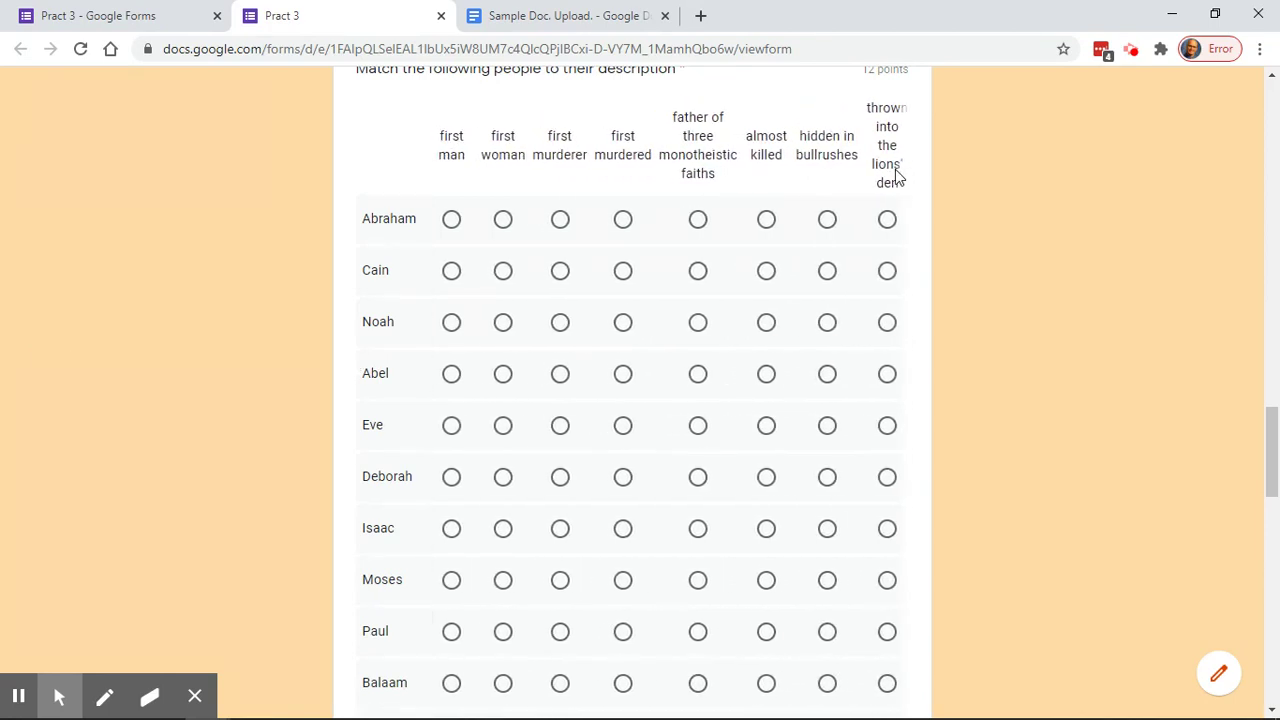
pyautogui.press('Right')
pyautogui.press('Right')
pyautogui.press('Right')
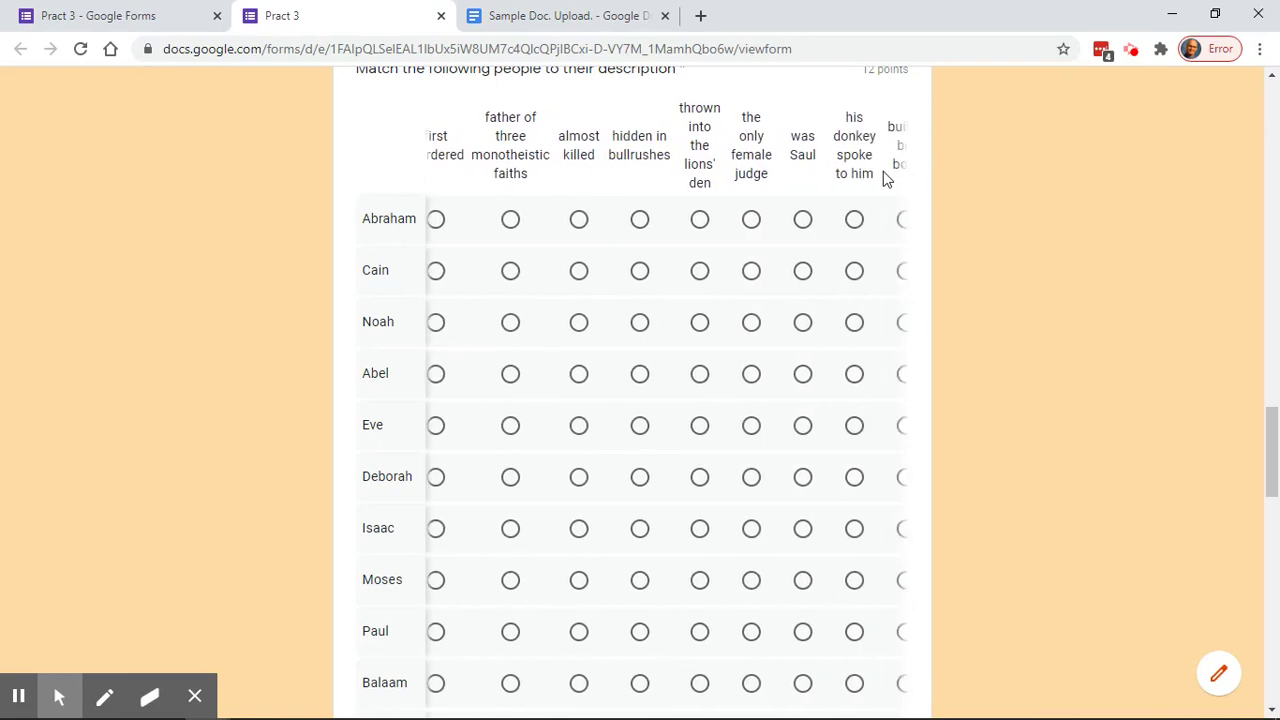
pyautogui.scroll(1, 856, 196)
pyautogui.scroll(1, 856, 196)
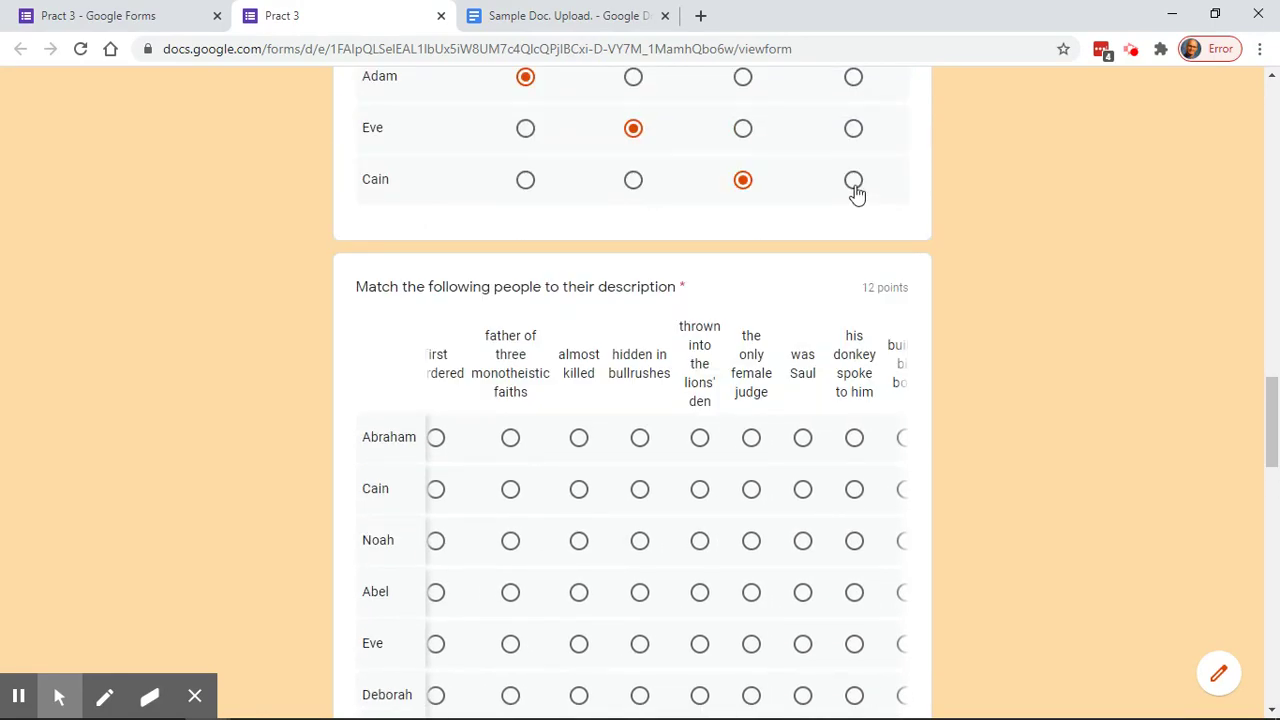
pyautogui.scroll(-11, 611, 318)
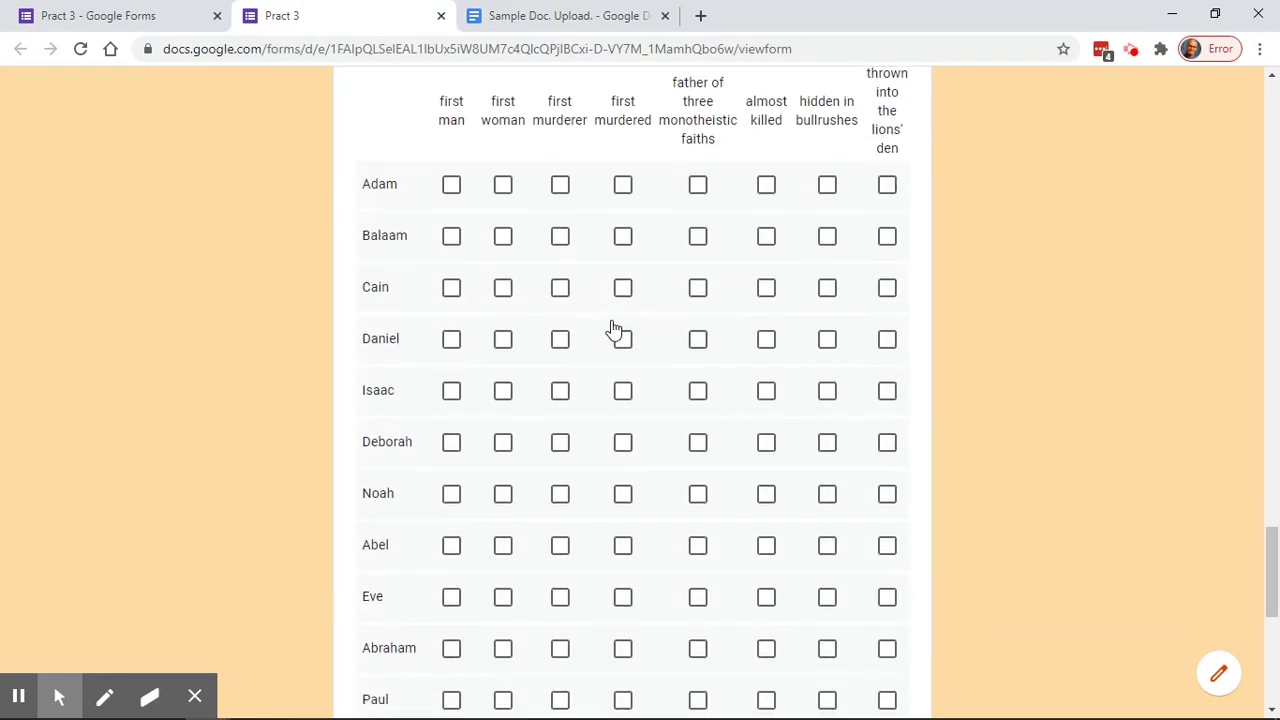
pyautogui.scroll(2, 864, 208)
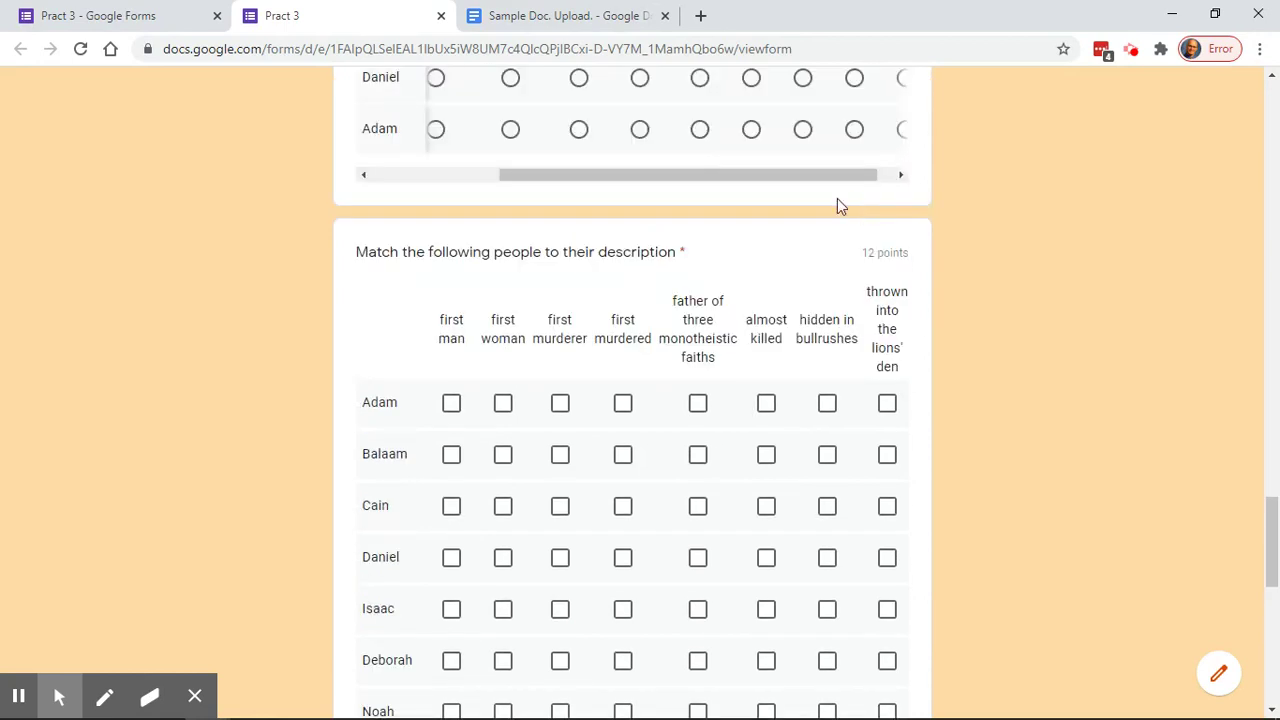
# Tick first man and almost killed for Adam, then return to the Pract 3 editor
pyautogui.click(455, 410)
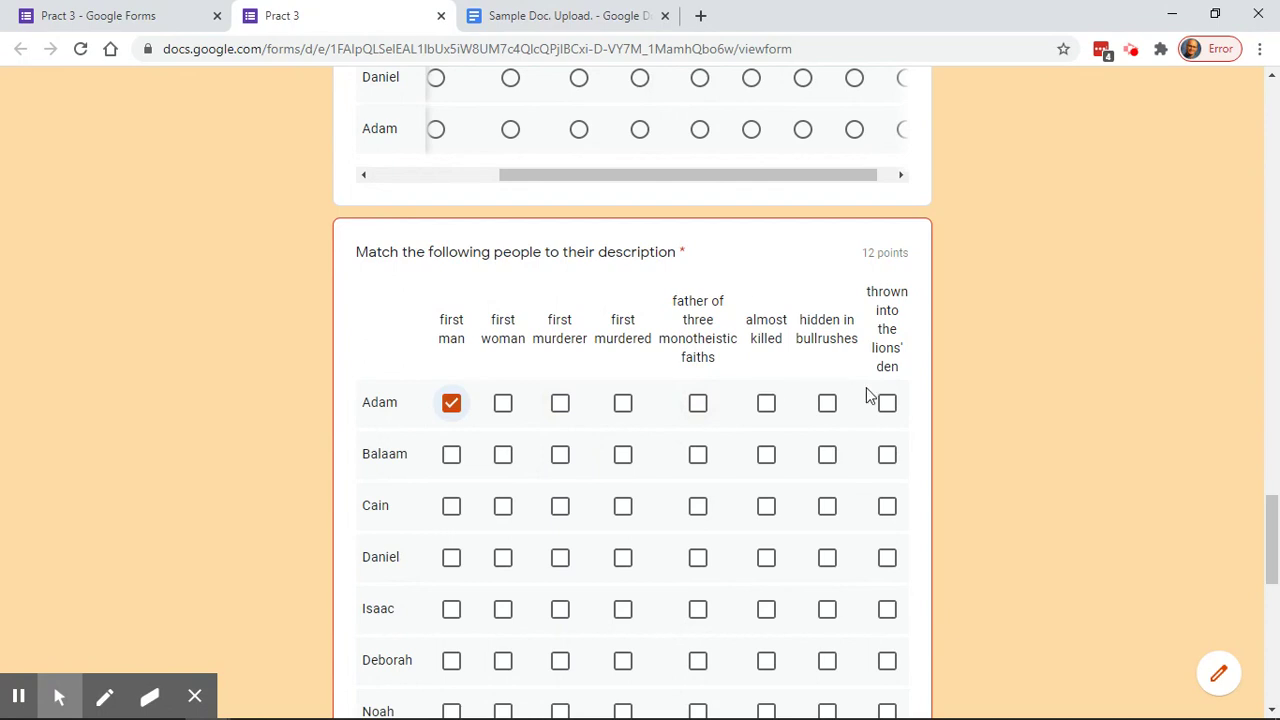
pyautogui.click(746, 410)
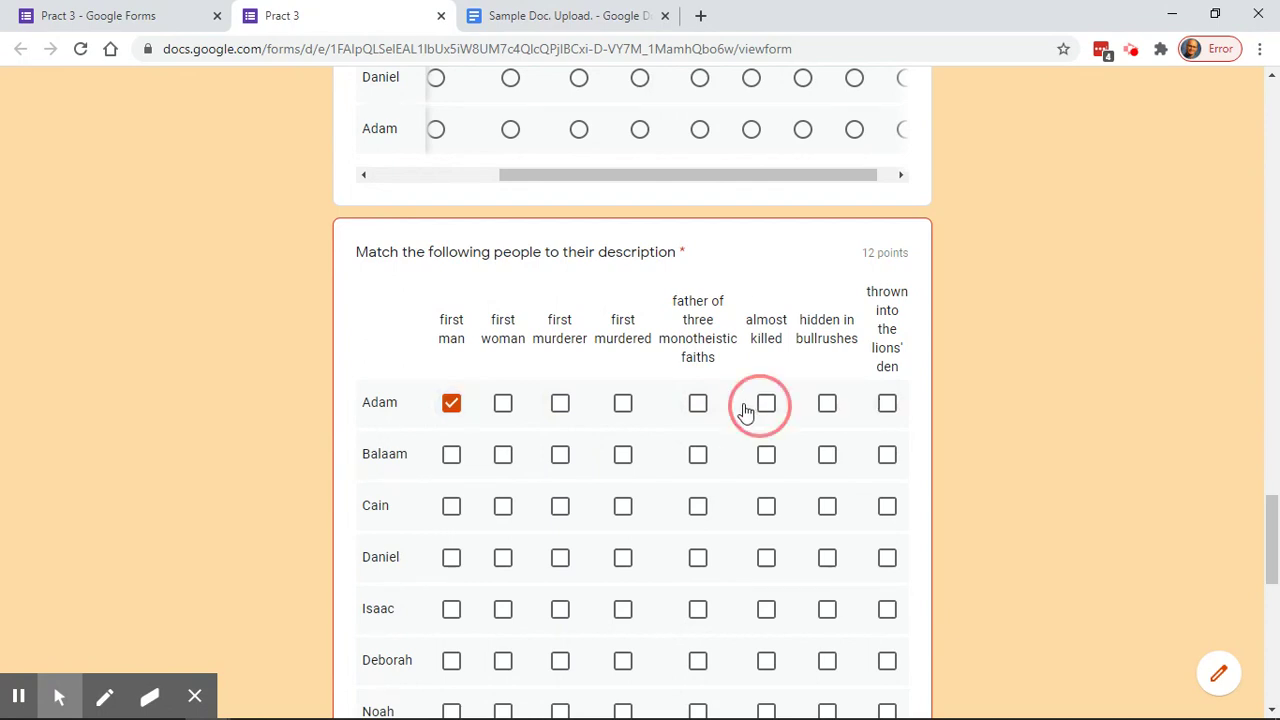
pyautogui.press('Home')
pyautogui.click(125, 22)
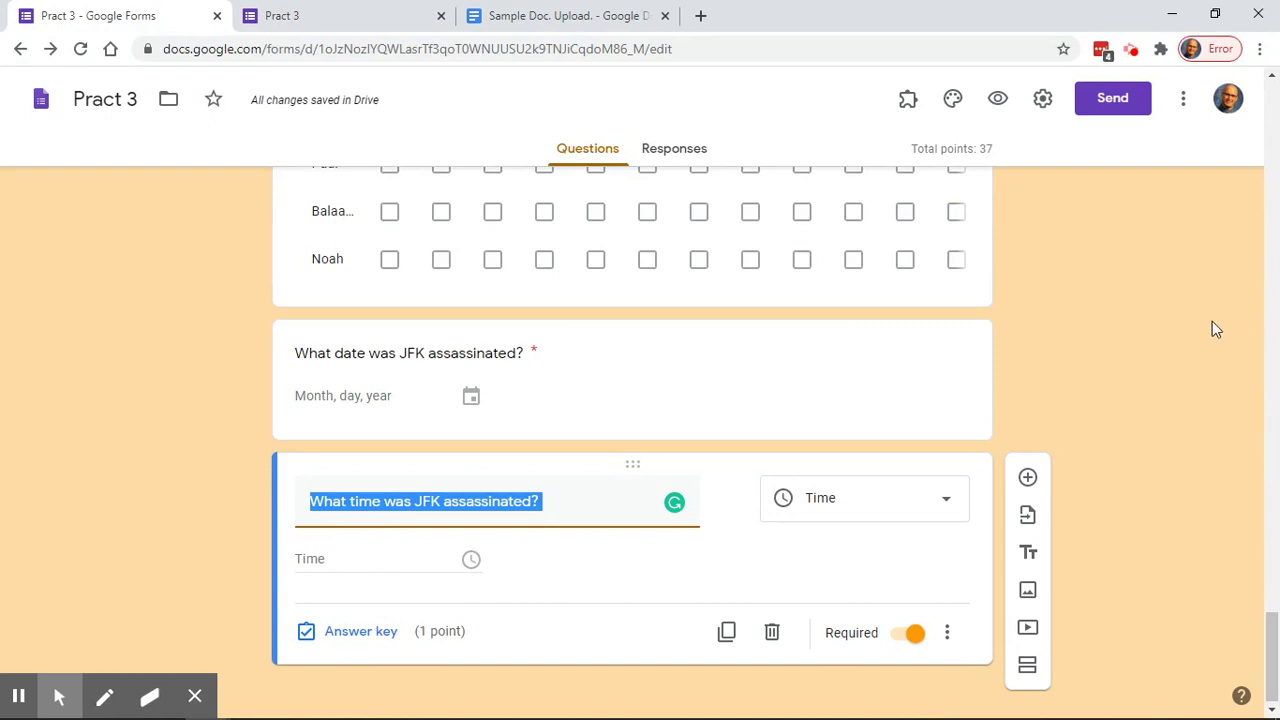
# Scroll to the top of the editor and go to Responses, now showing 2 responses
pyautogui.scroll(15, 1090, 340)
pyautogui.scroll(10, 1093, 344)
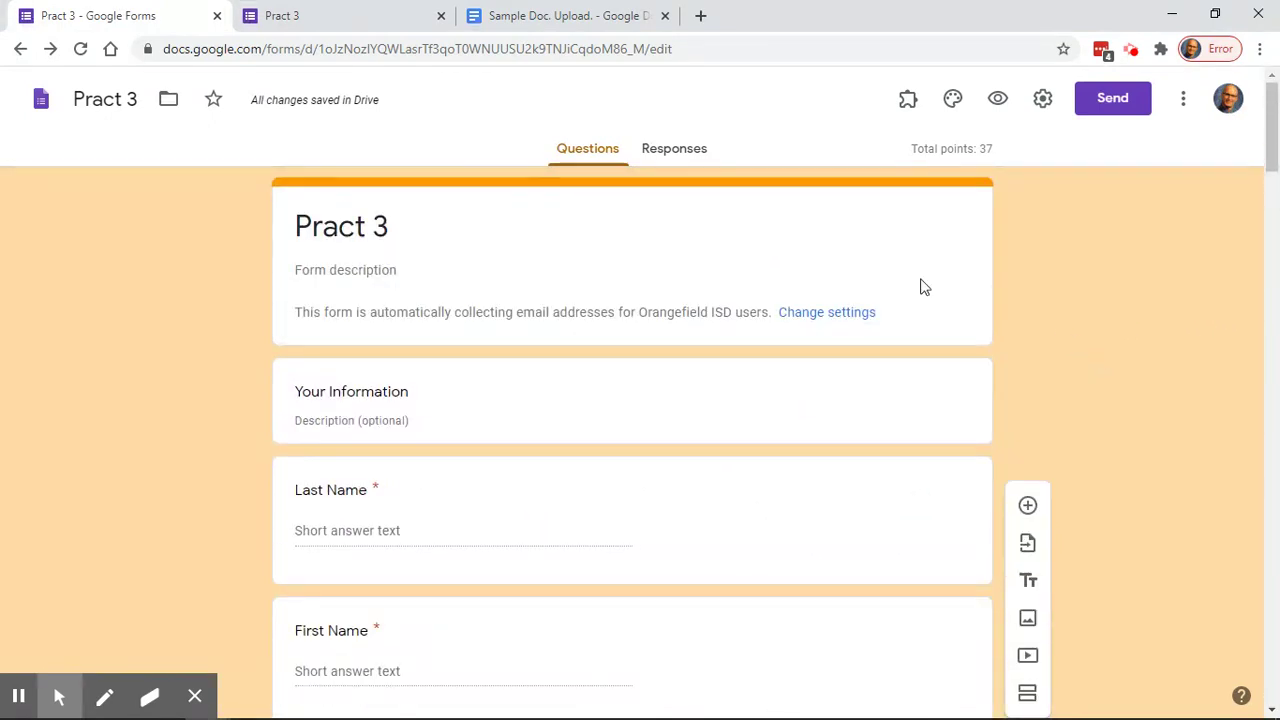
pyautogui.click(662, 148)
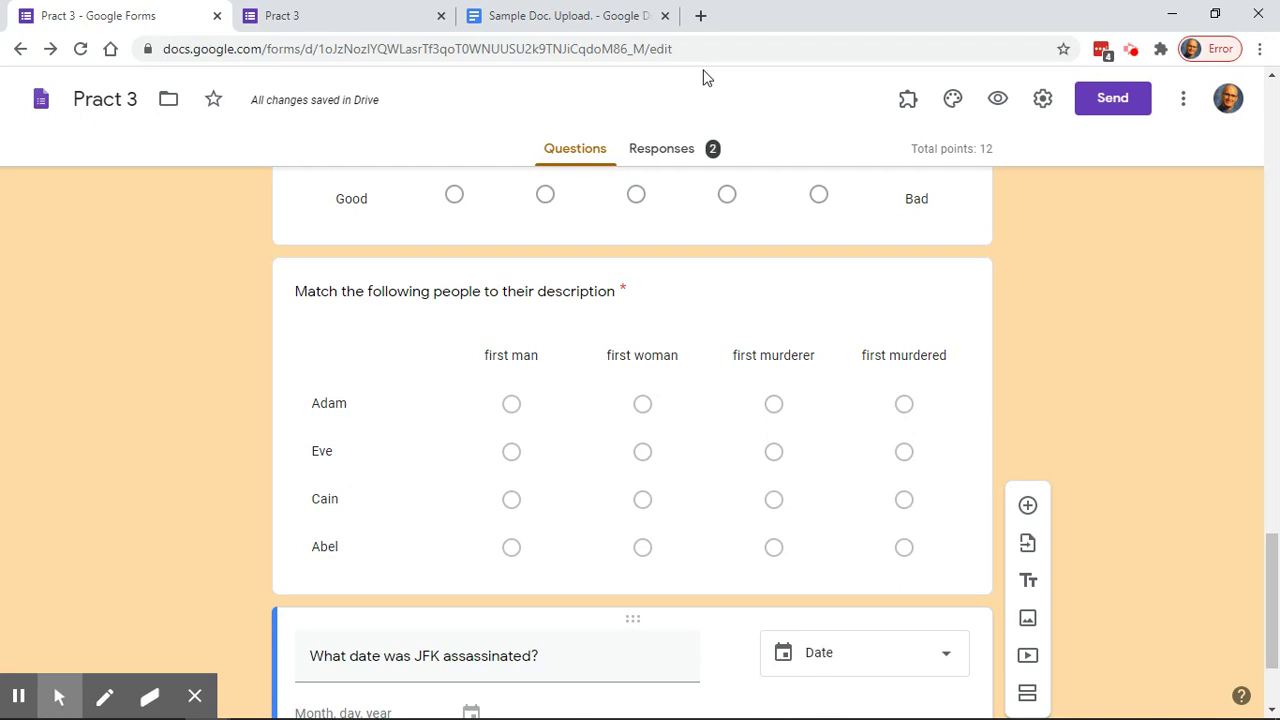
# Open the responses Summary and dismiss the unrelated system update prompt
pyautogui.click(667, 158)
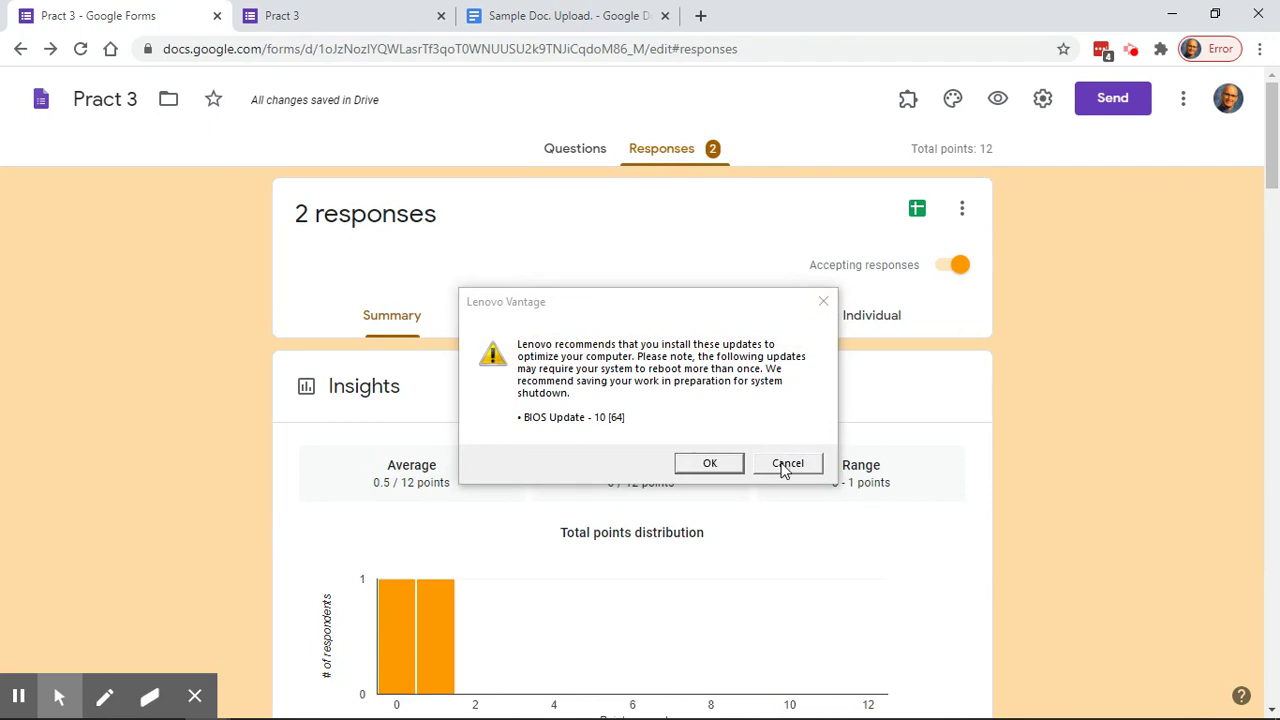
pyautogui.click(787, 464)
pyautogui.scroll(-2, 860, 285)
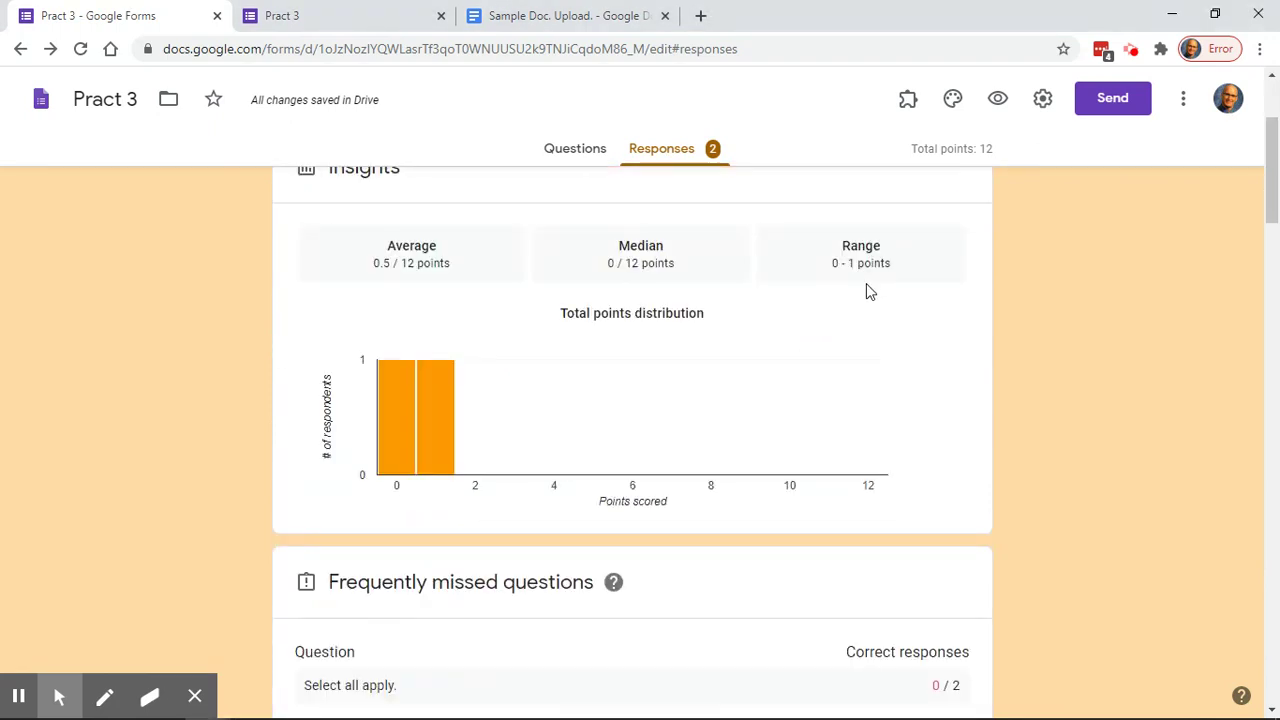
pyautogui.scroll(-2, 874, 296)
pyautogui.scroll(2, 882, 308)
pyautogui.scroll(2, 882, 308)
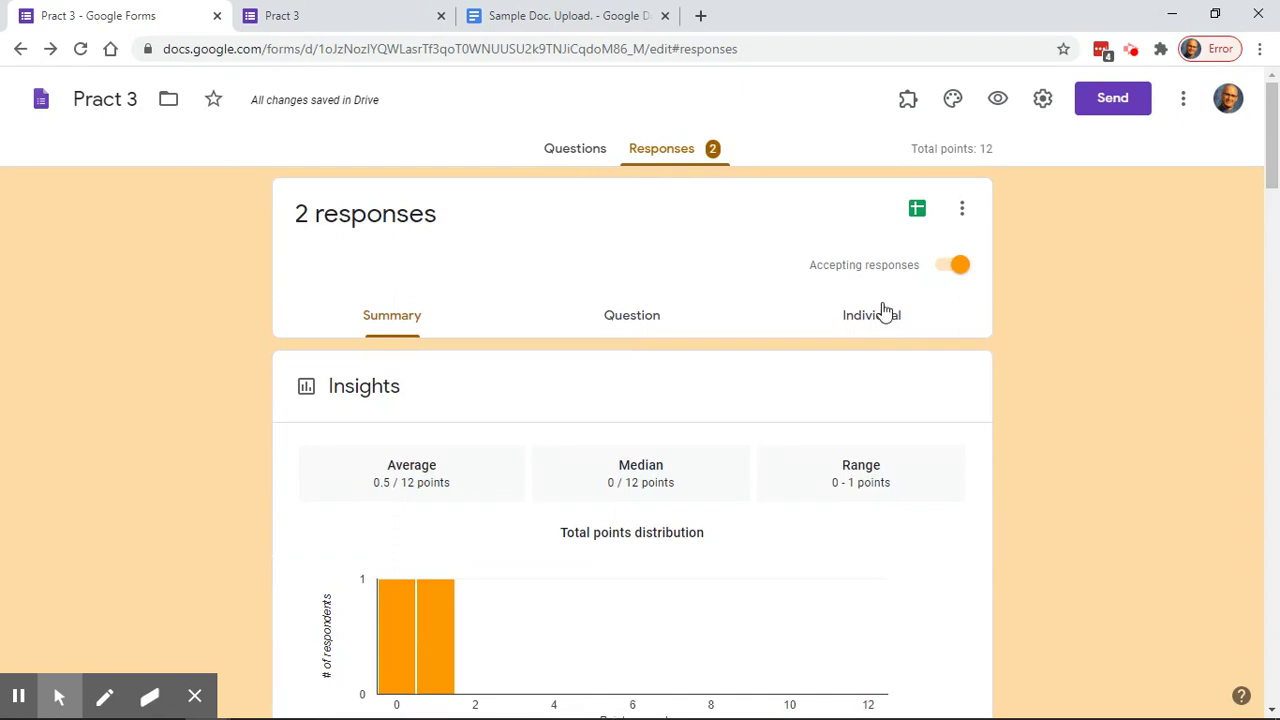
pyautogui.scroll(-2, 887, 330)
pyautogui.scroll(-2, 914, 369)
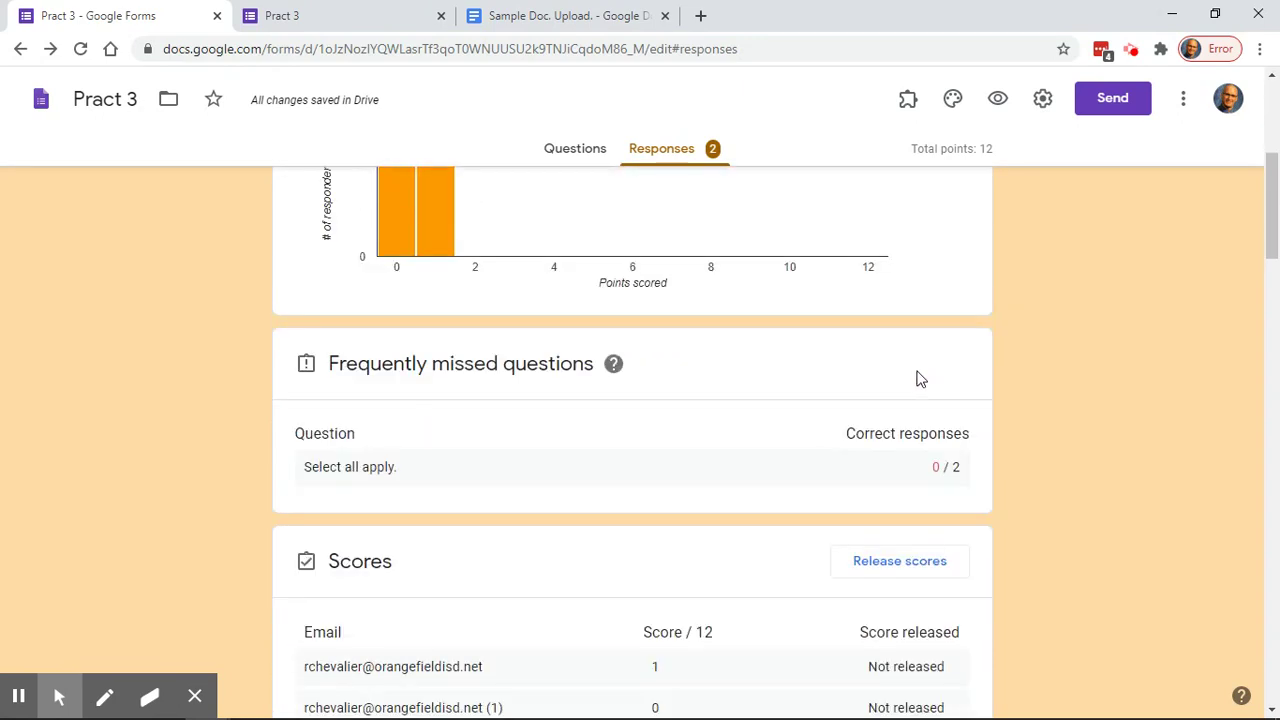
# Scroll the summary down to the upload question and open the first uploaded work image
pyautogui.scroll(-4, 920, 378)
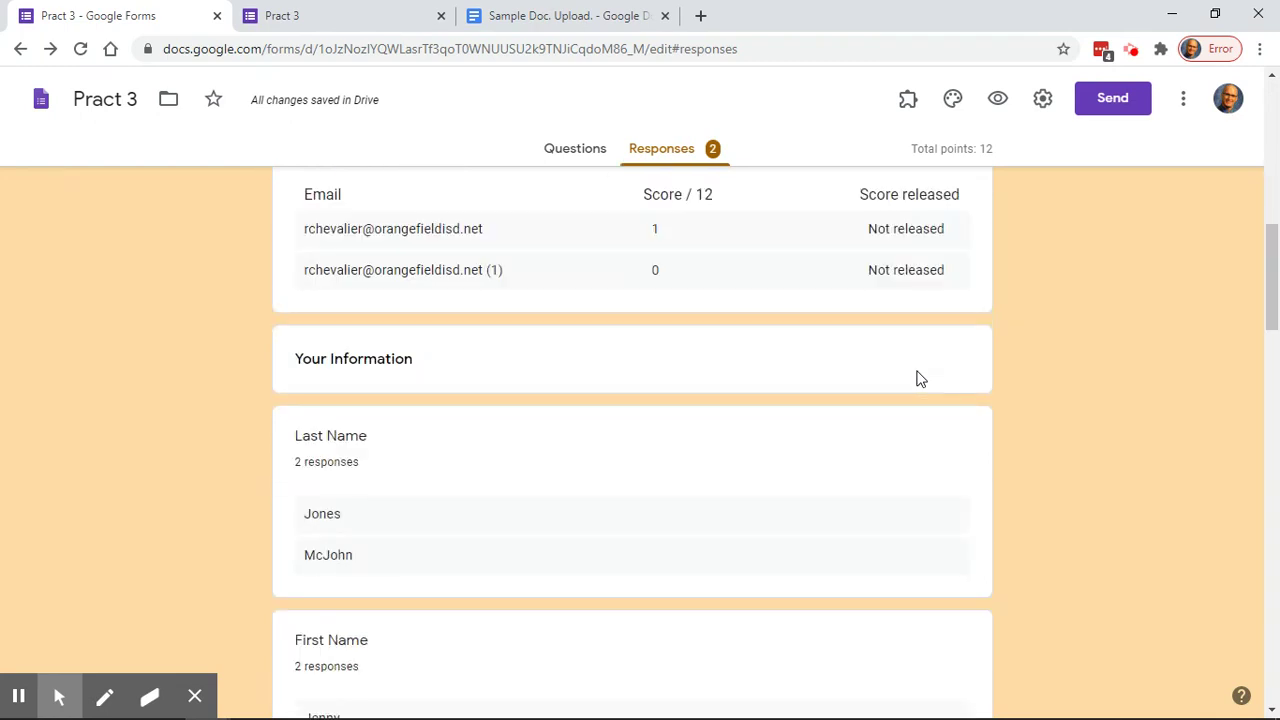
pyautogui.scroll(2, 920, 378)
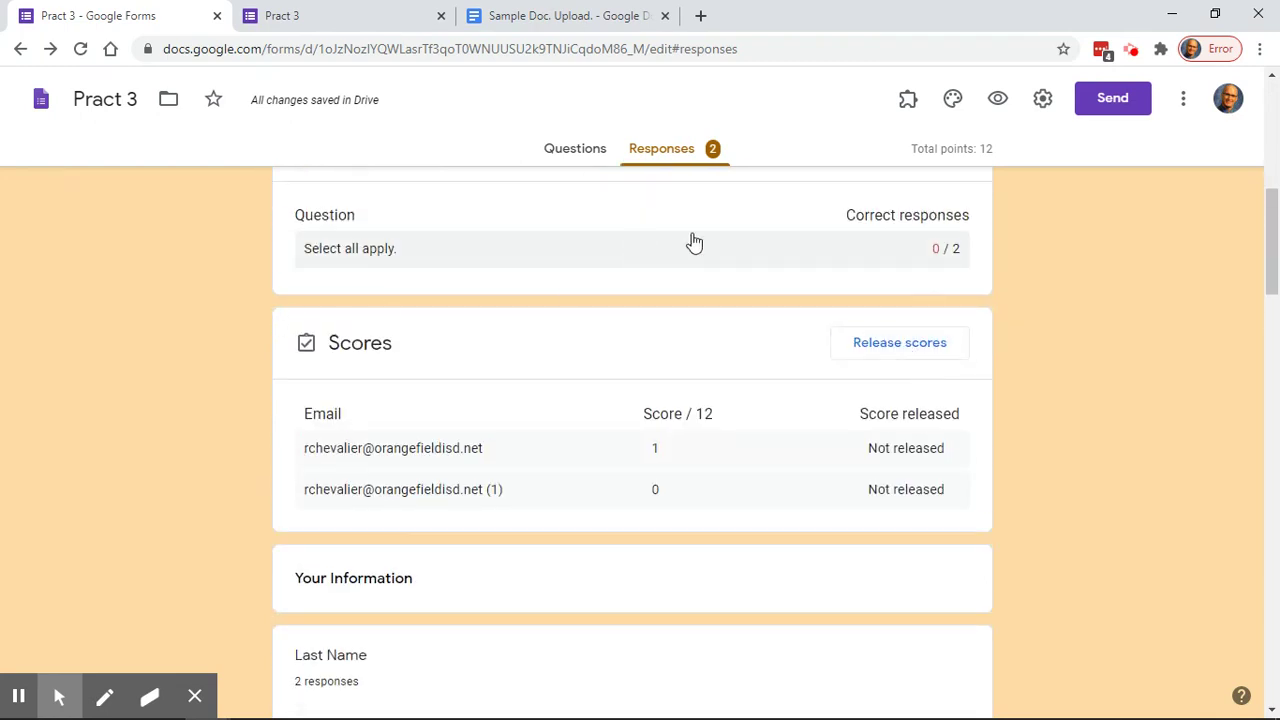
pyautogui.scroll(-8, 899, 306)
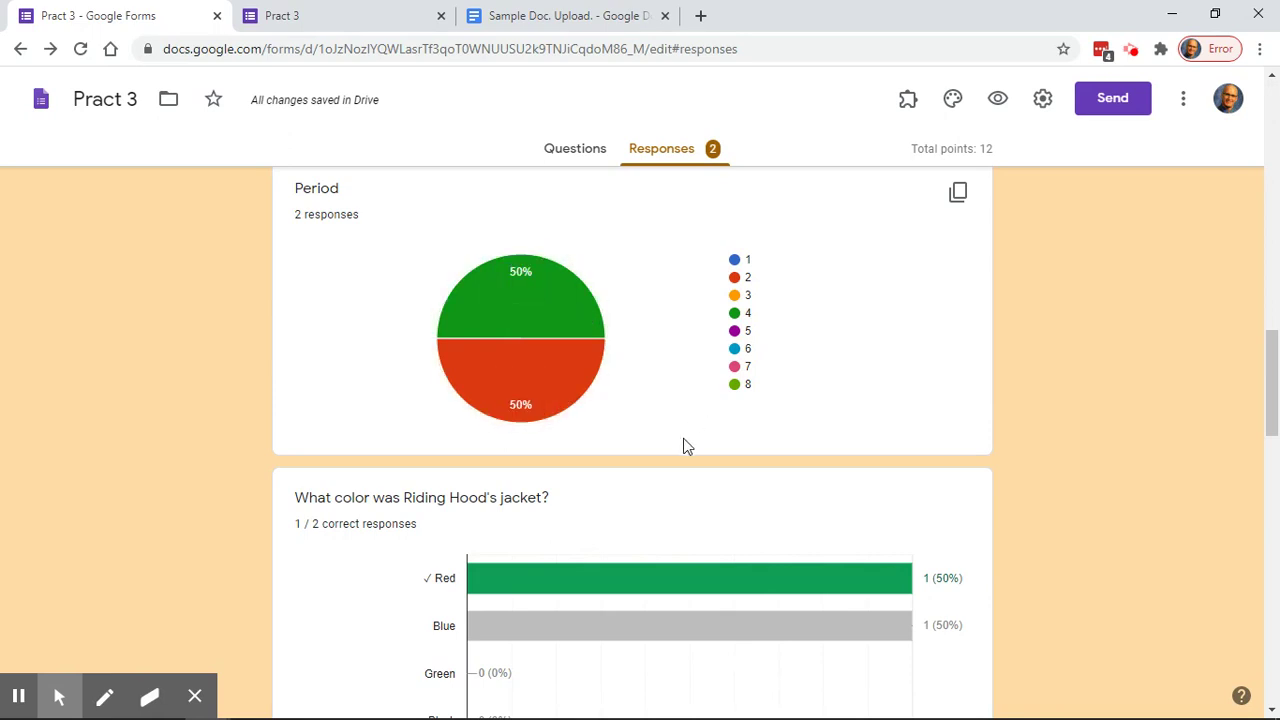
pyautogui.scroll(-4, 956, 386)
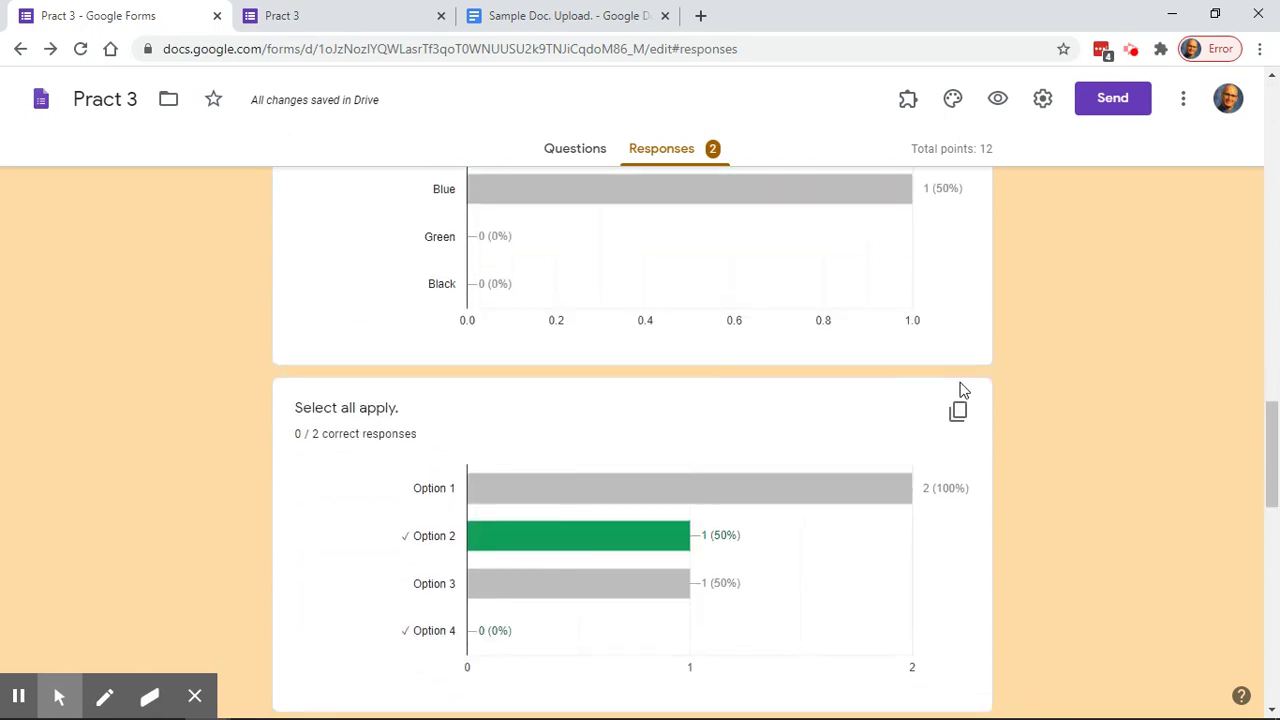
pyautogui.scroll(-2, 963, 390)
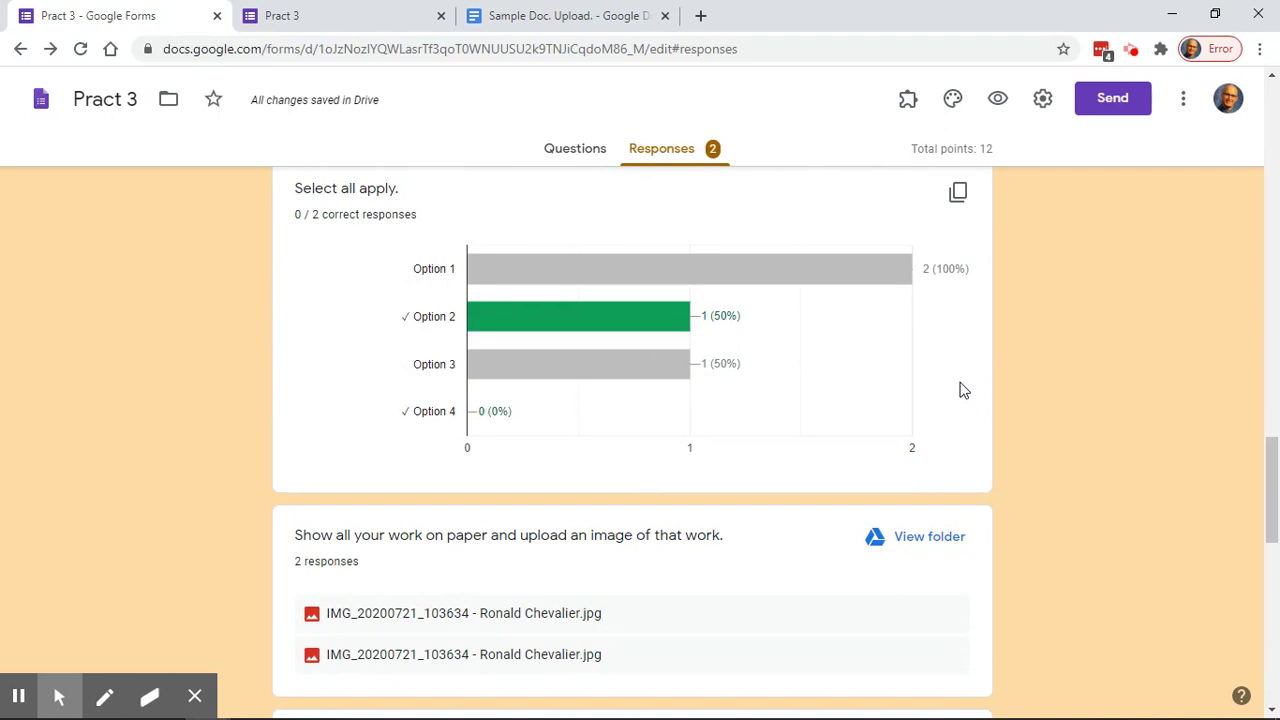
pyautogui.scroll(-2, 982, 405)
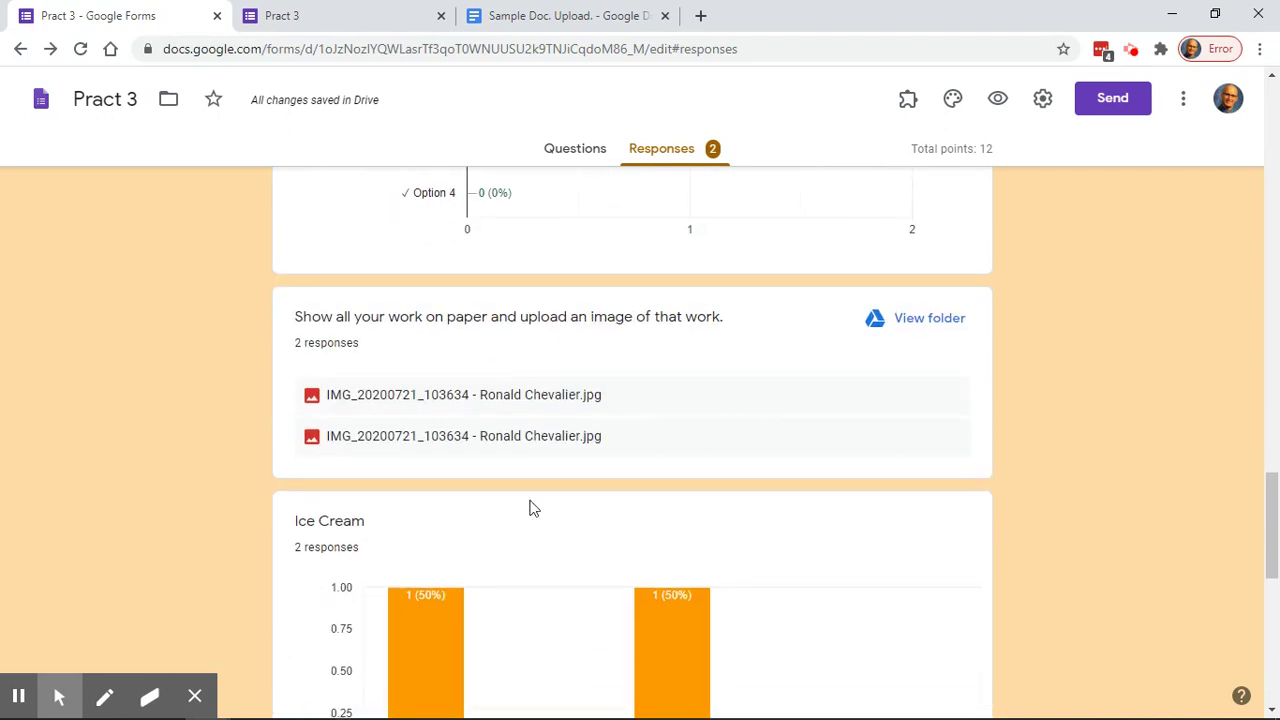
pyautogui.click(431, 396)
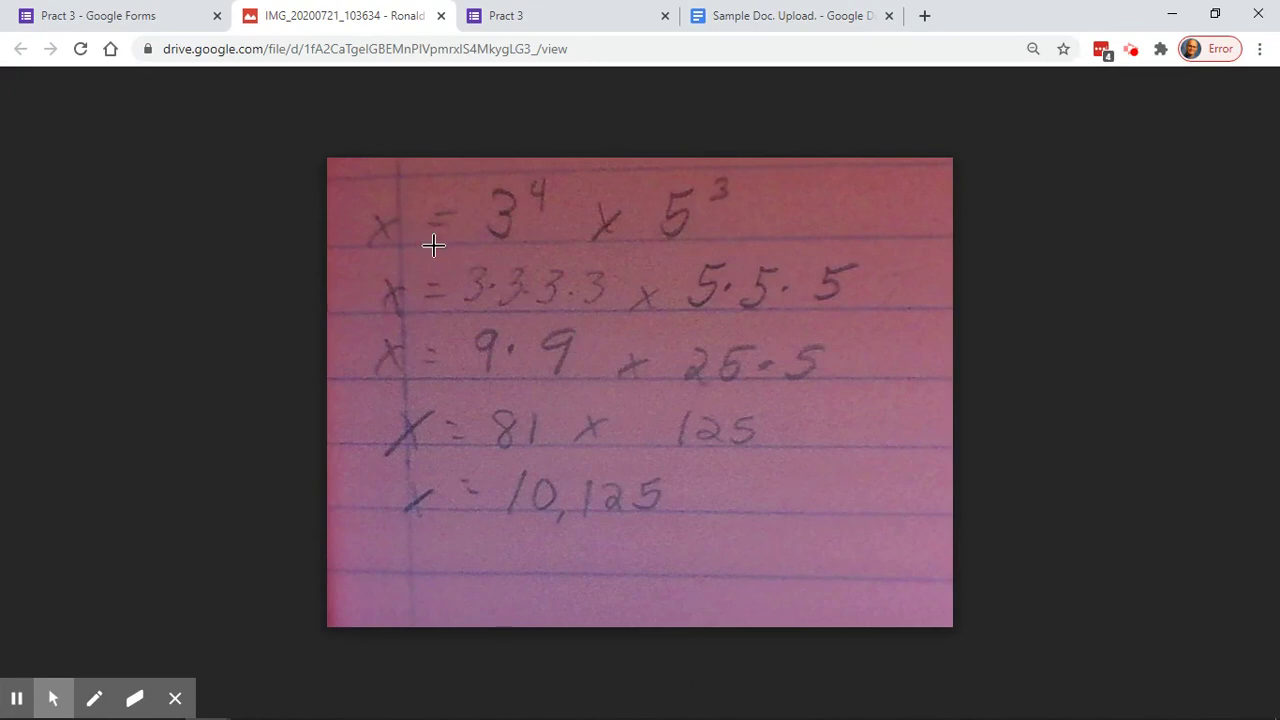
# Box the middle calculation steps of the uploaded photo and post a comment addressed to the student
pyautogui.moveTo(434, 246); pyautogui.dragTo(857, 448)
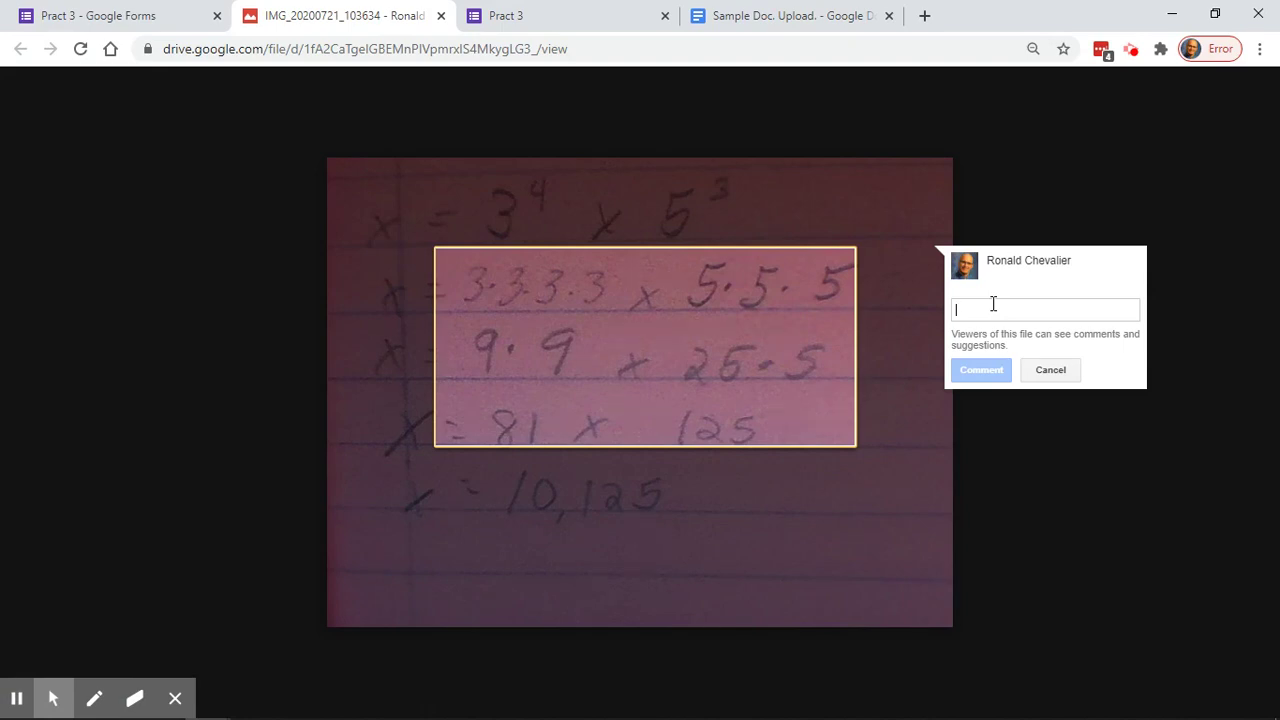
pyautogui.write('Ce')
pyautogui.write('hevalier')
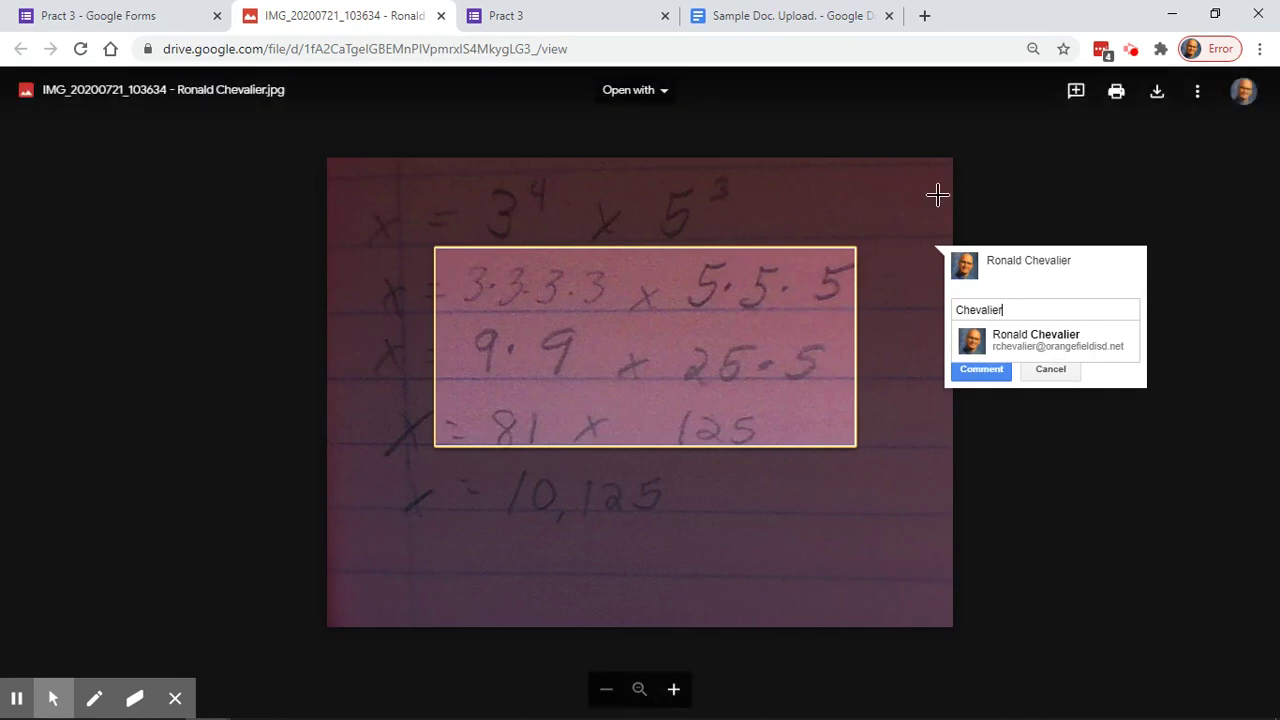
pyautogui.write(', you are so basic.')
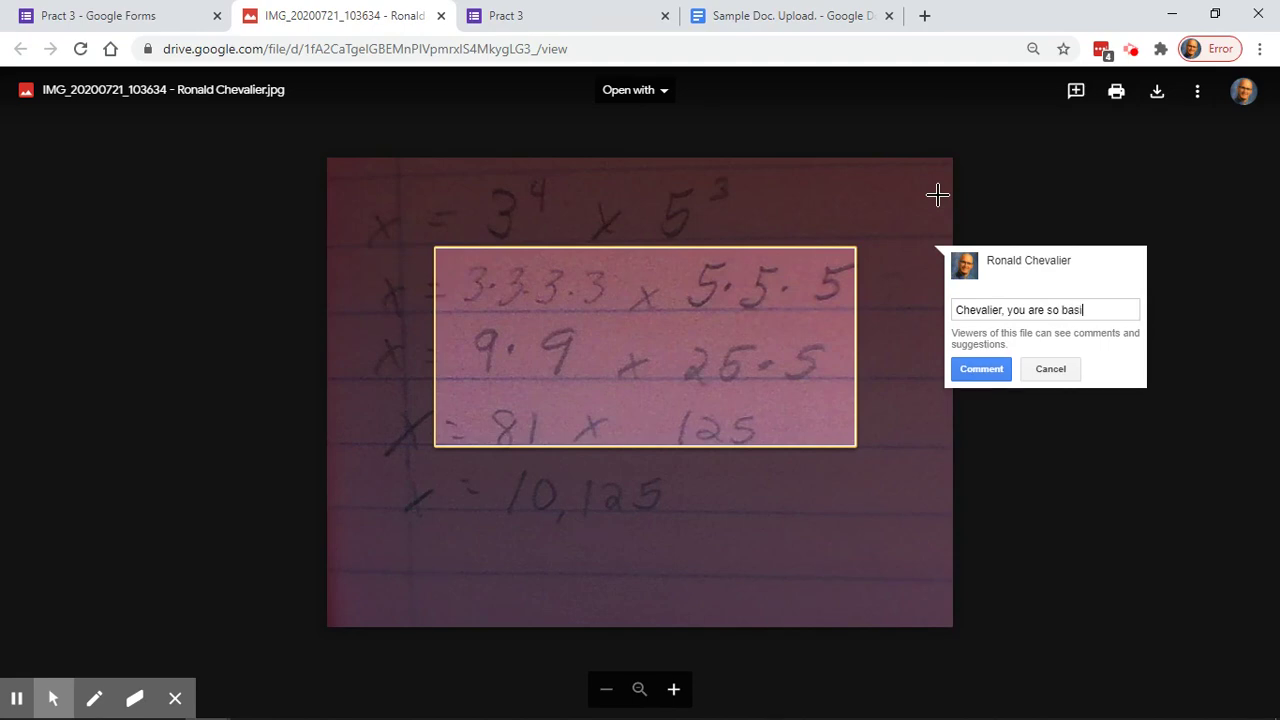
pyautogui.click(983, 370)
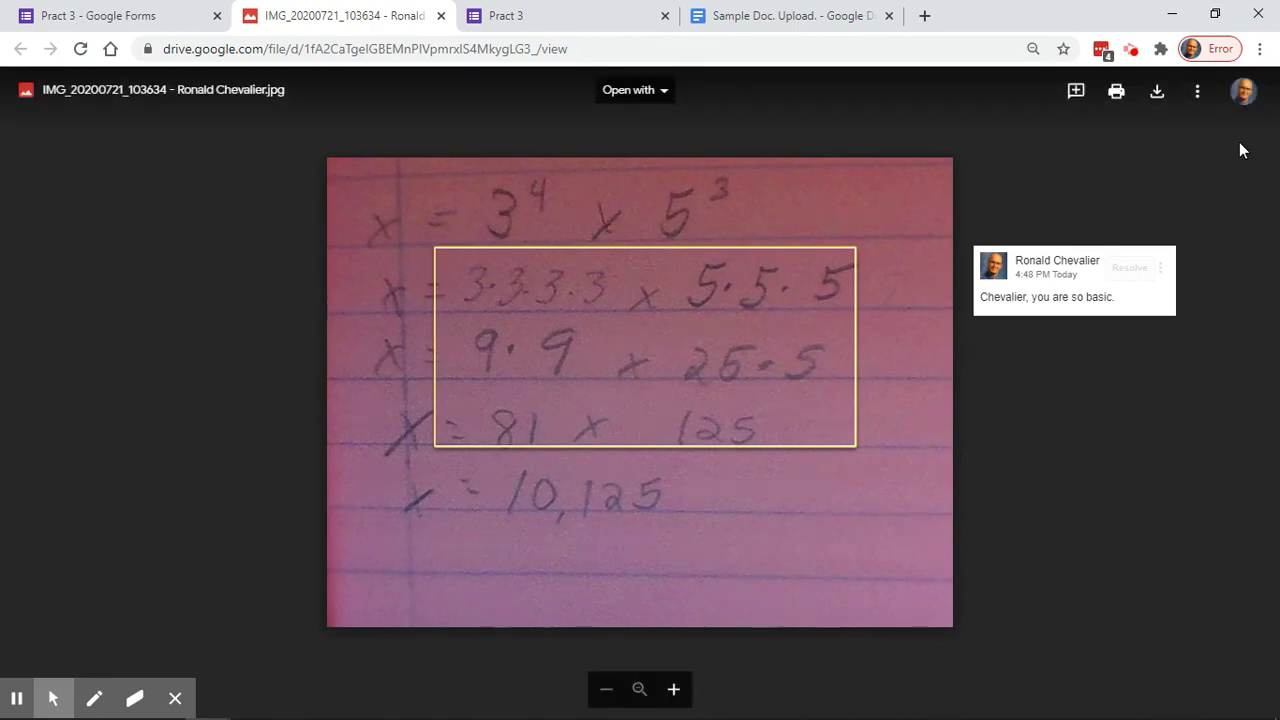
pyautogui.click(1199, 92)
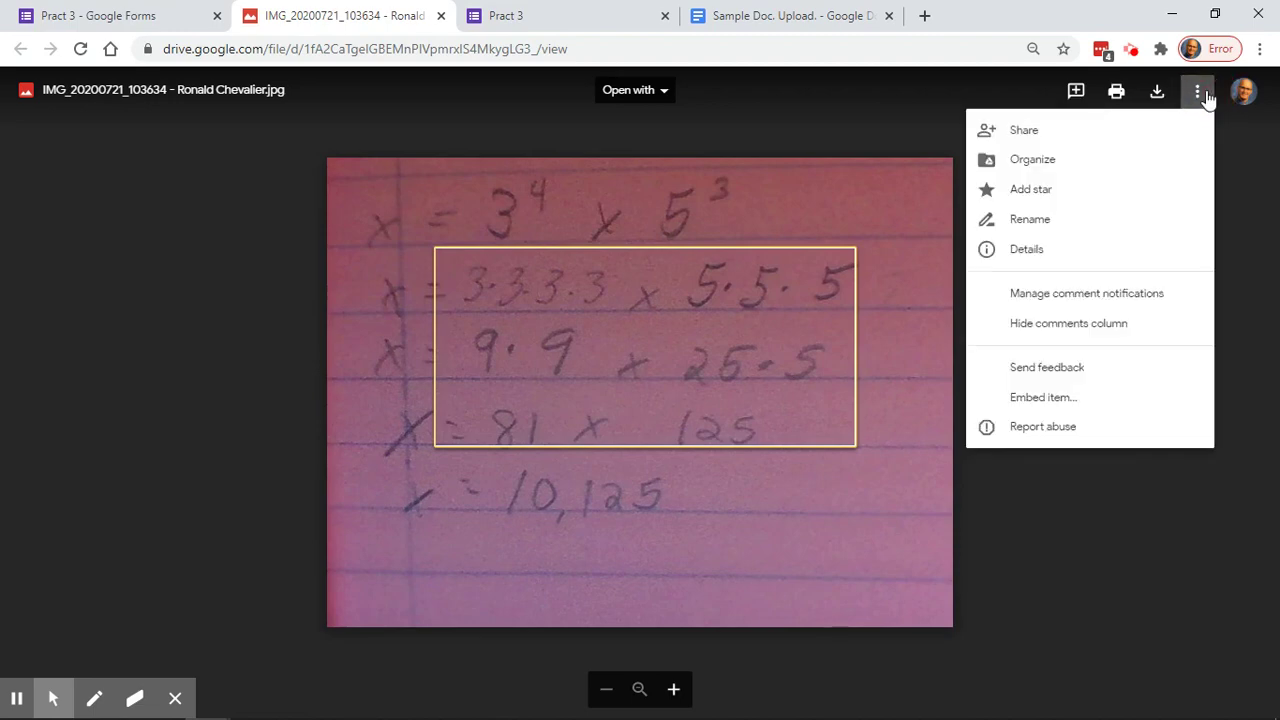
pyautogui.click(1237, 157)
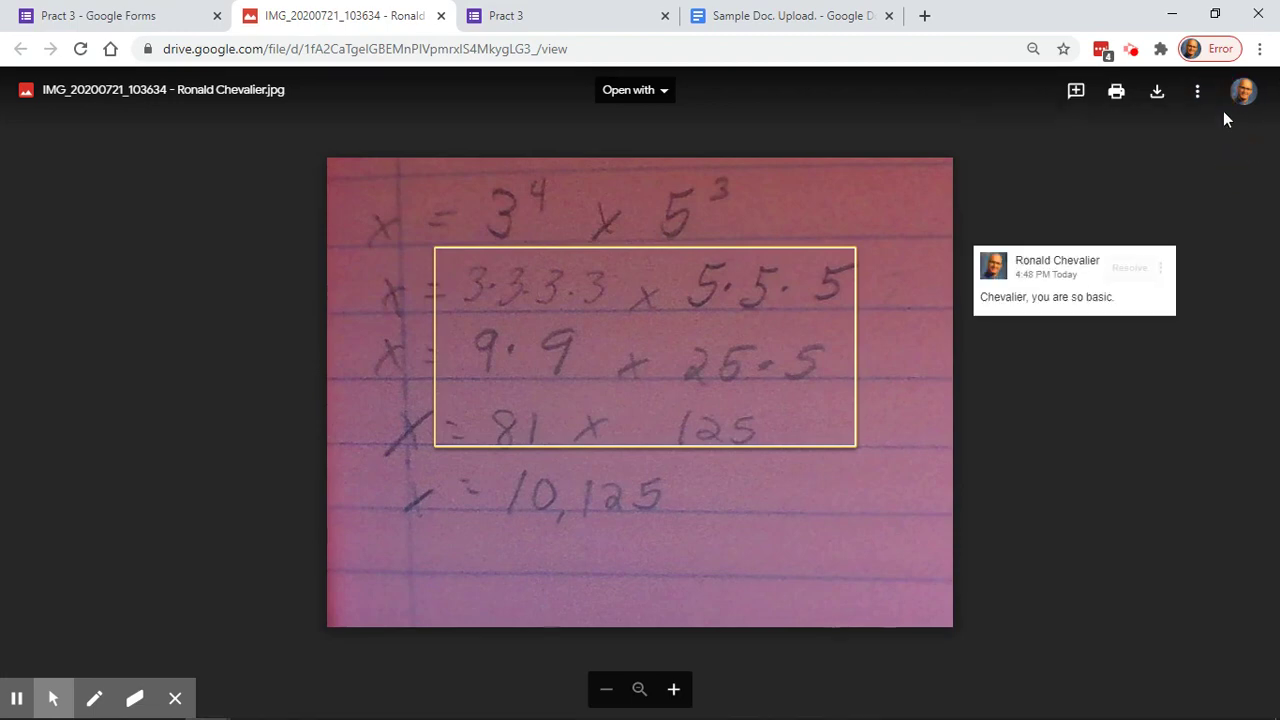
# Start sharing the image and pick the student as the recipient
pyautogui.click(1199, 92)
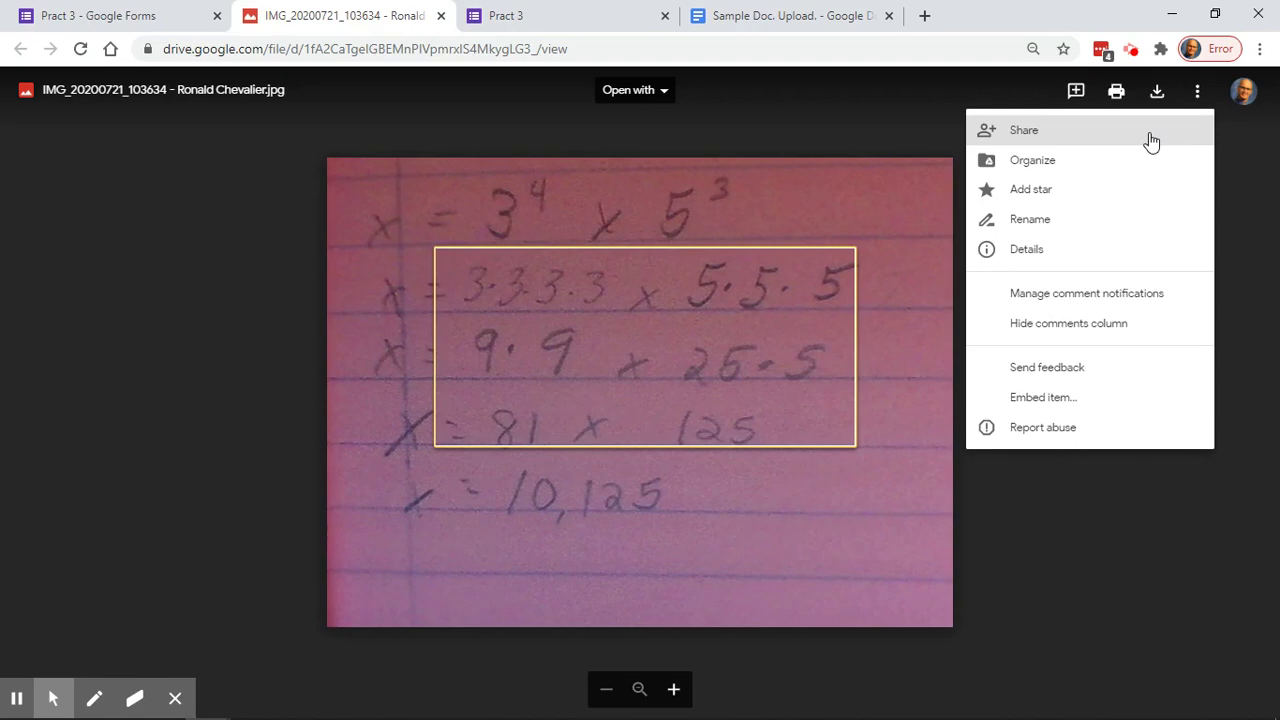
pyautogui.click(1151, 140)
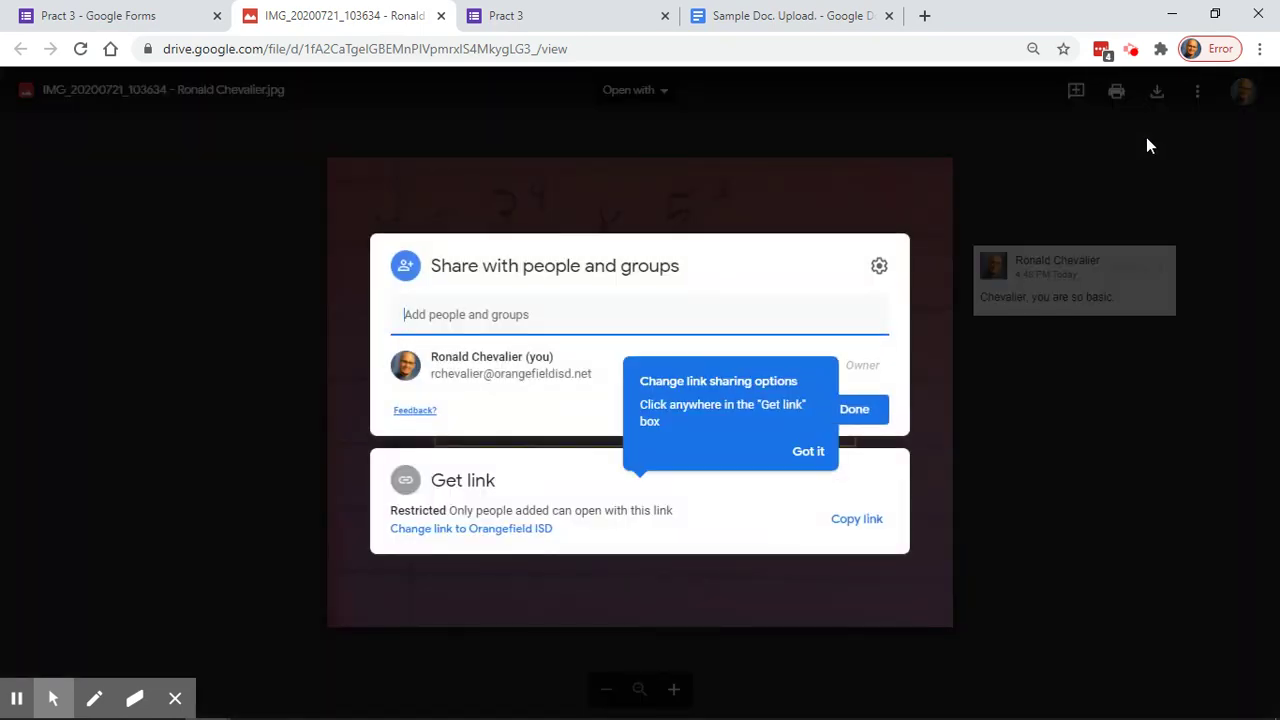
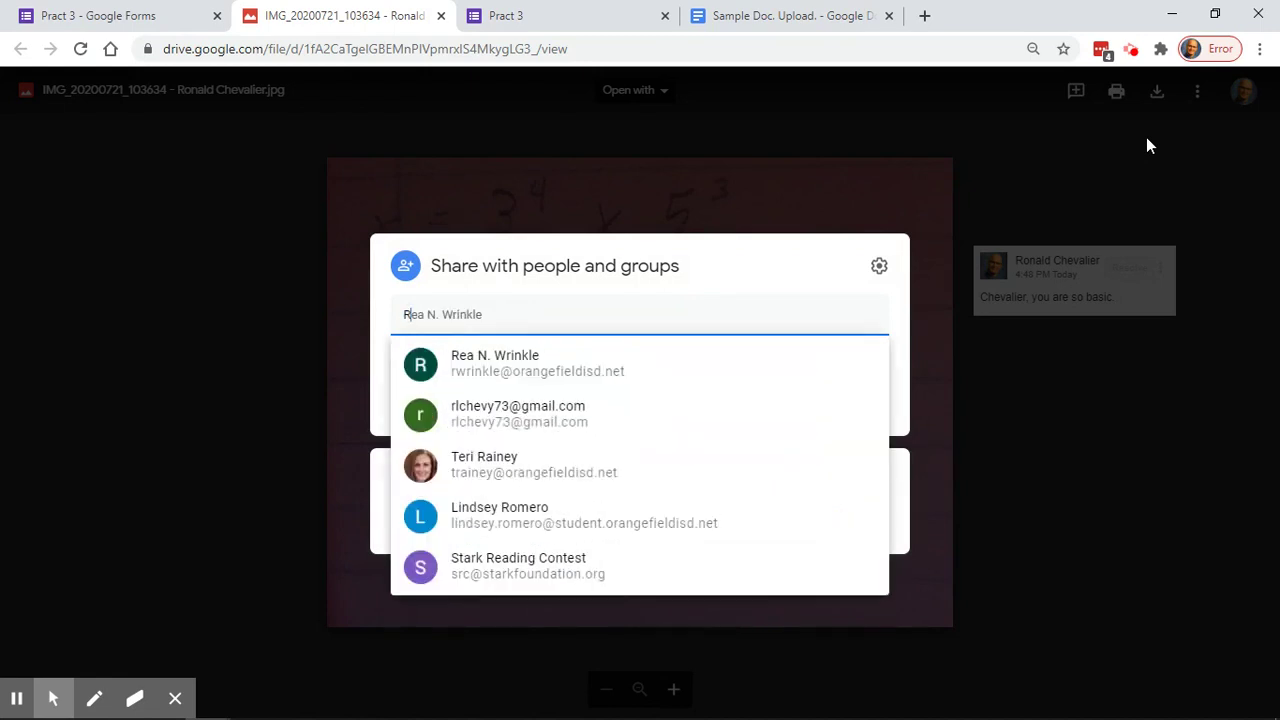
pyautogui.hotkey('ctrl', 'a')
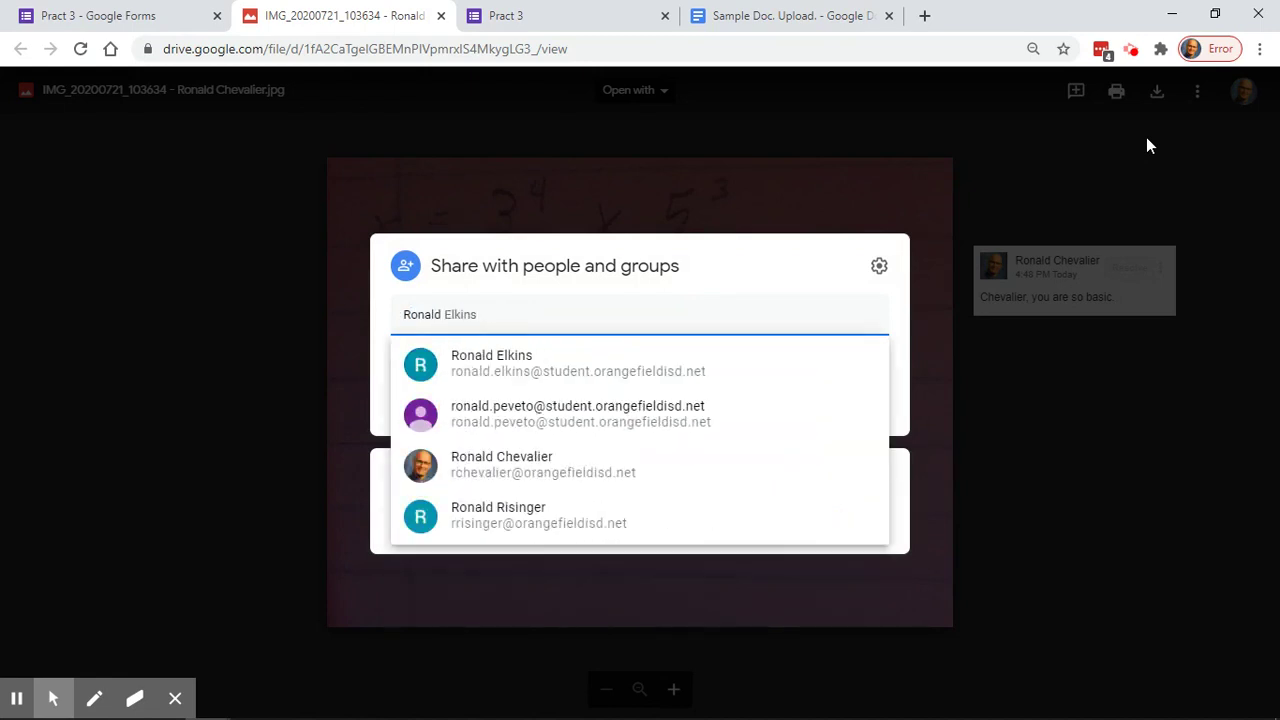
pyautogui.click(585, 478)
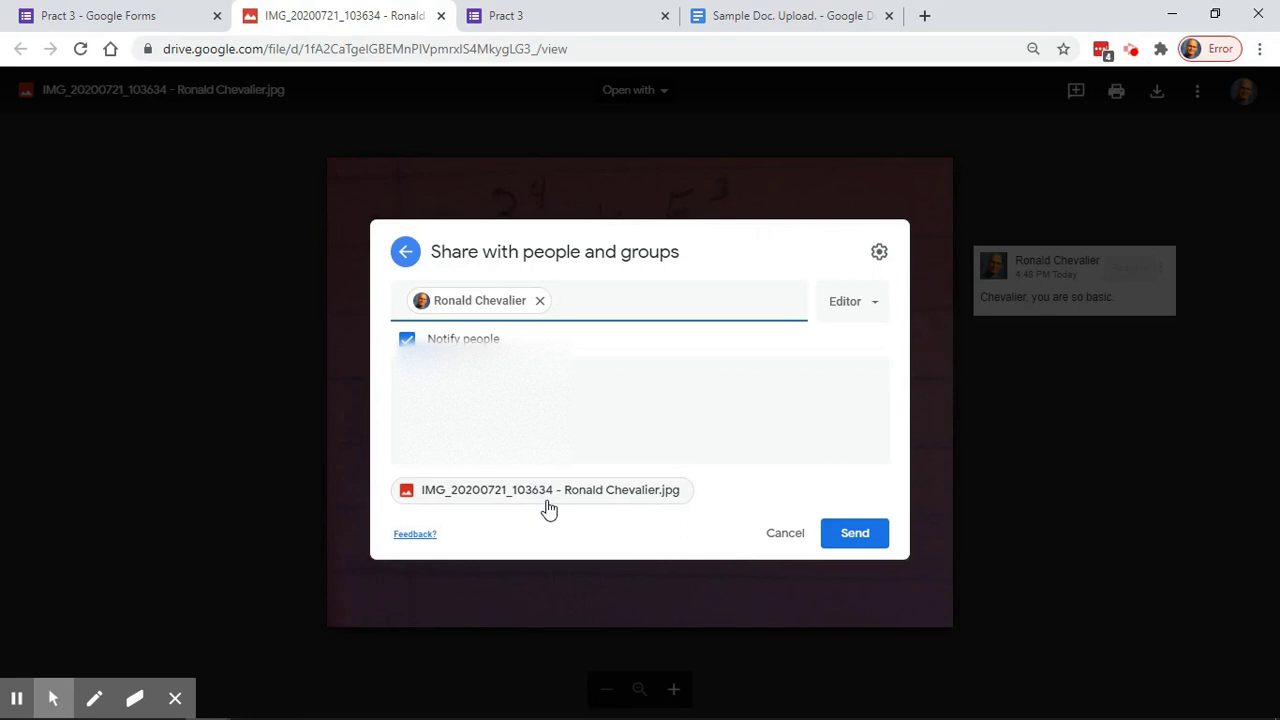
# Discard the pending share invitation, close sharing settings, and return to the Pract 3 responses
pyautogui.click(1048, 480)
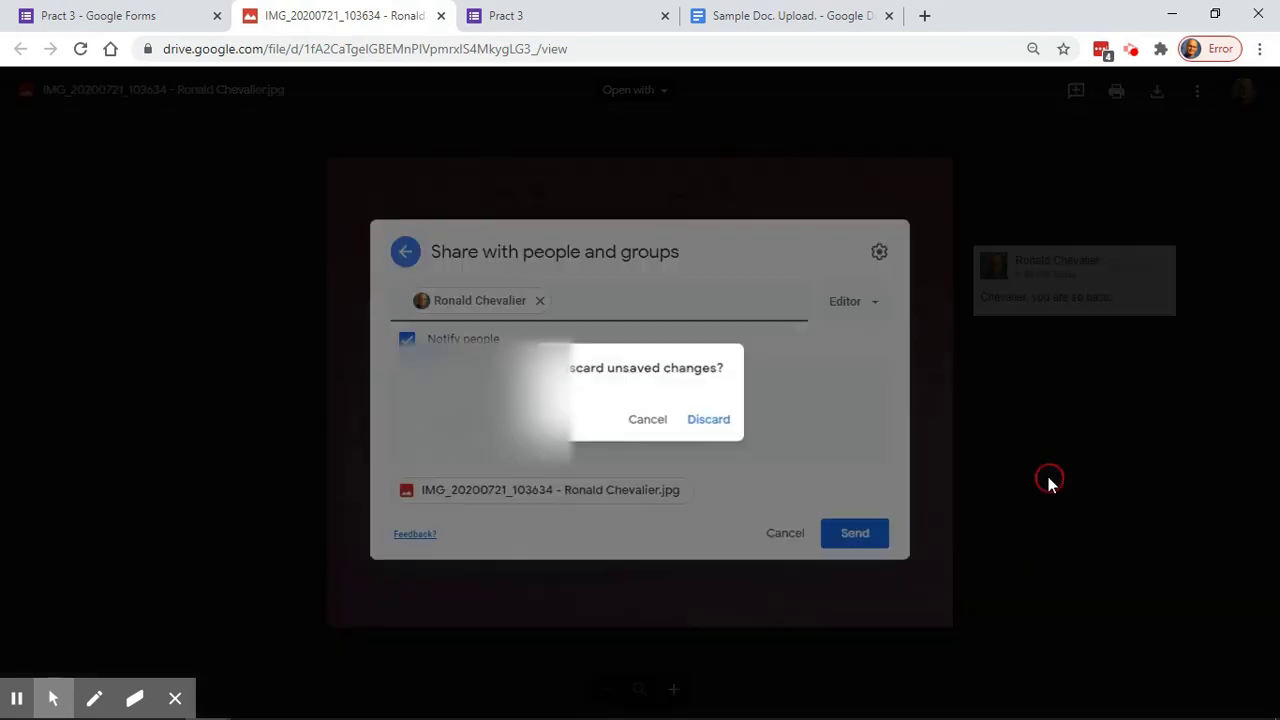
pyautogui.click(647, 419)
pyautogui.click(777, 532)
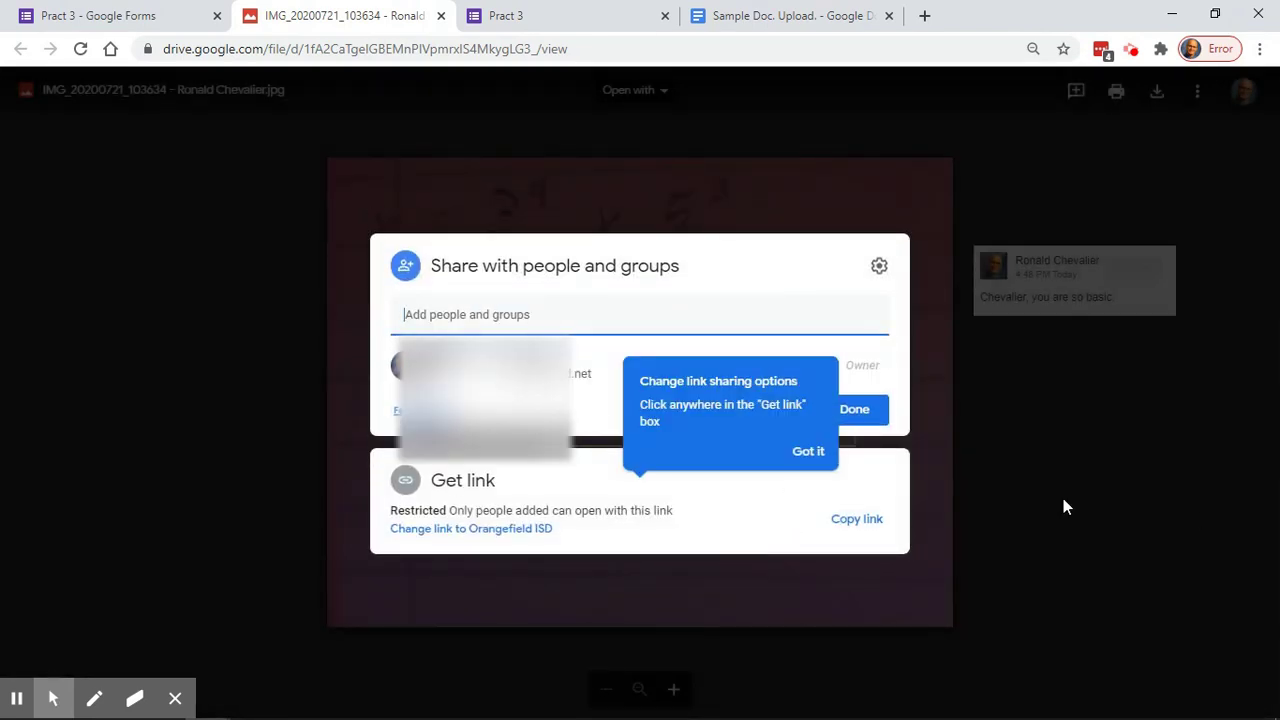
pyautogui.click(1148, 495)
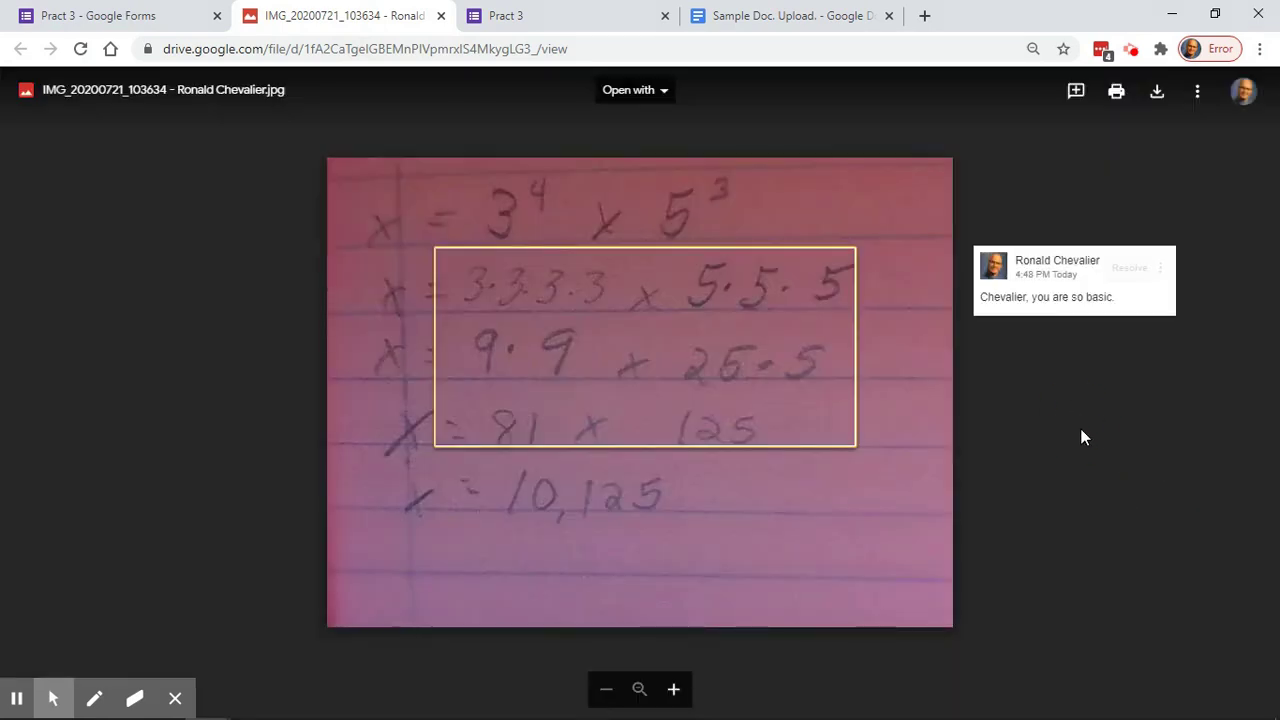
pyautogui.click(130, 12)
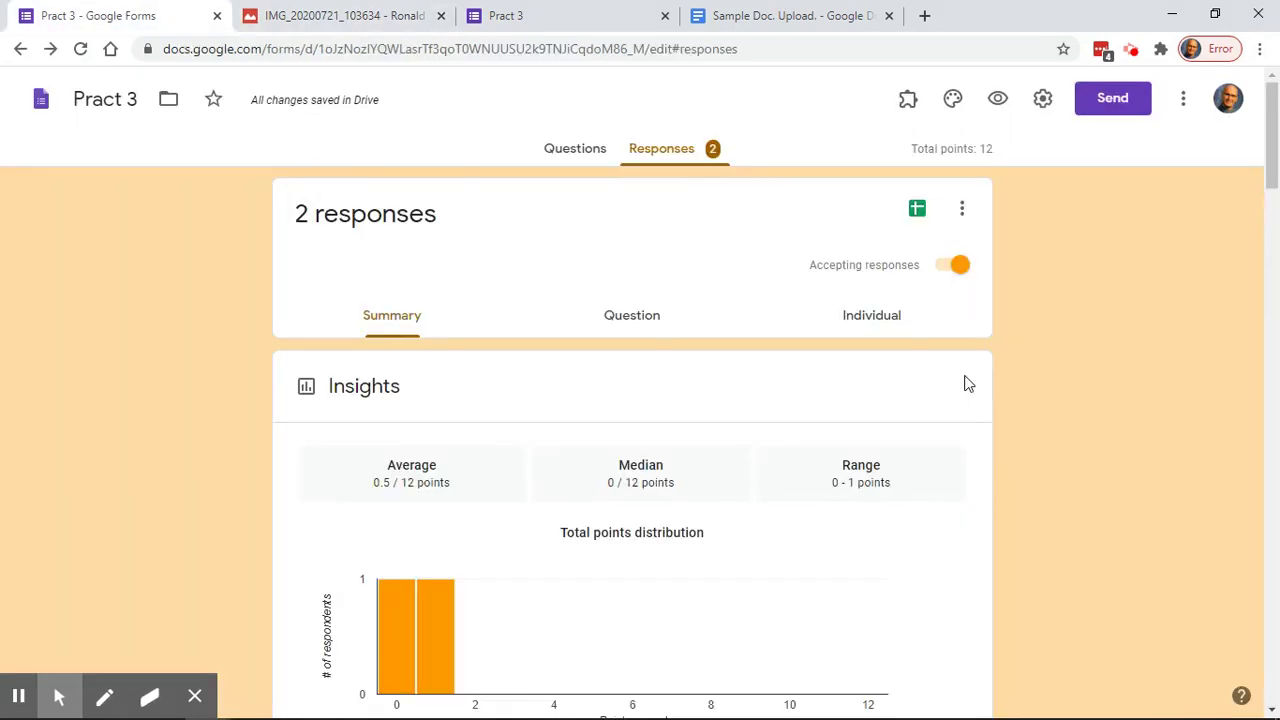
# In the Question view, review answers to 'What color was Riding Hood's jacket?'
pyautogui.click(855, 320)
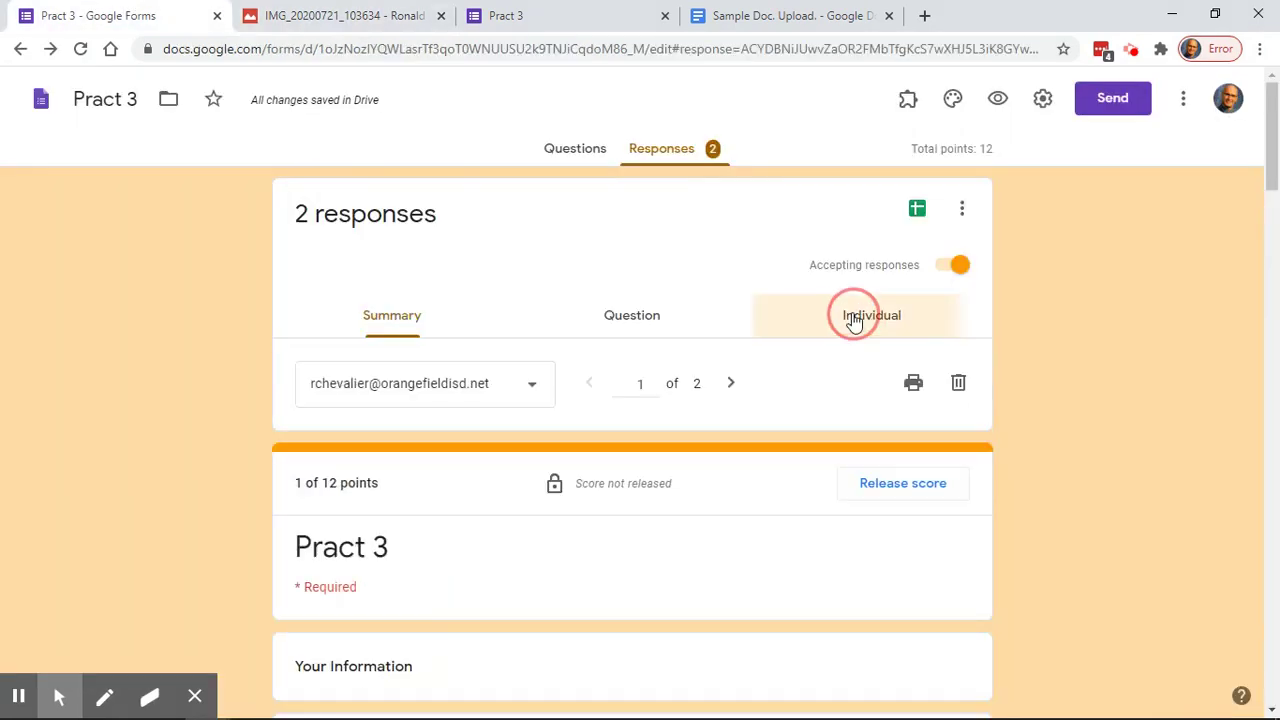
pyautogui.click(649, 314)
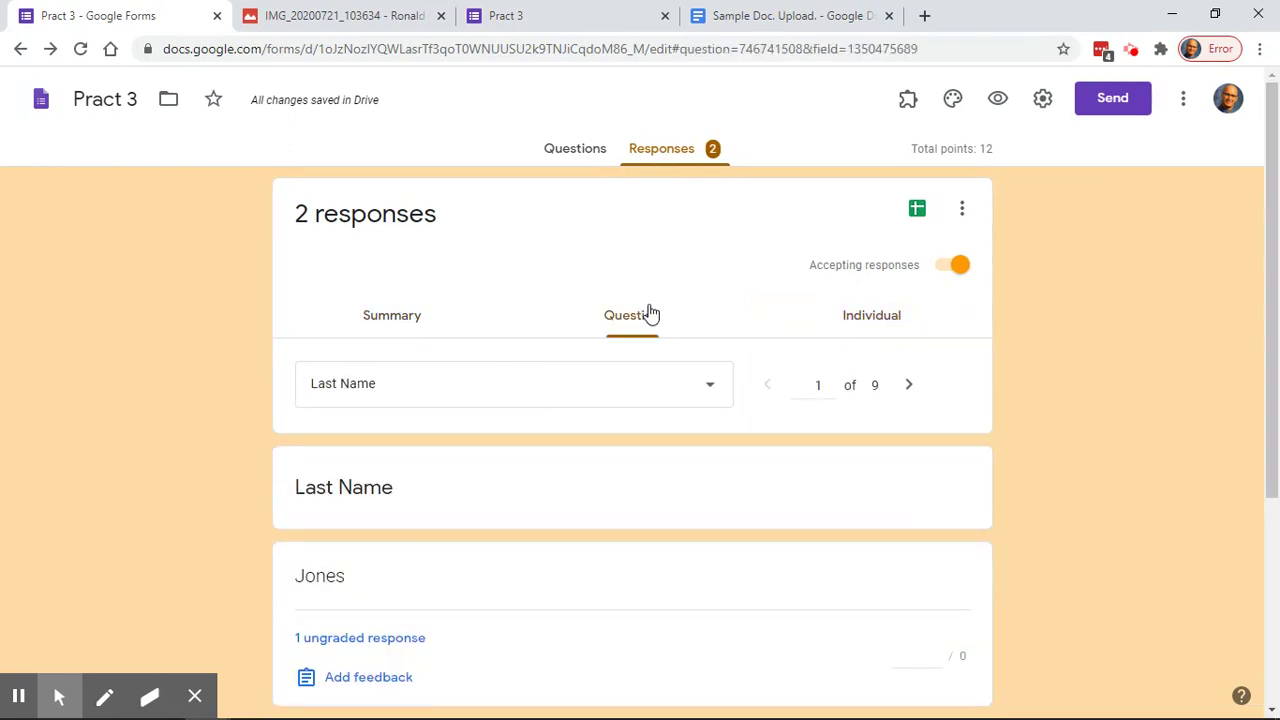
pyautogui.click(716, 402)
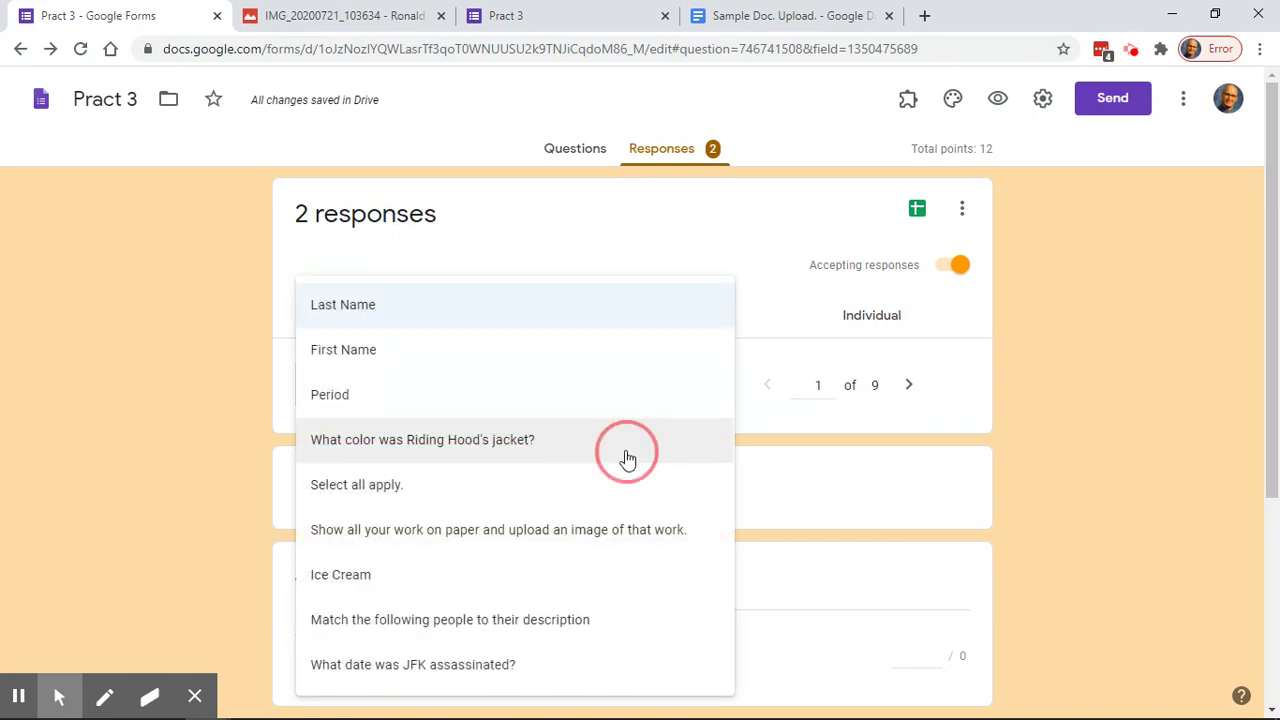
pyautogui.click(626, 457)
pyautogui.scroll(-2, 703, 466)
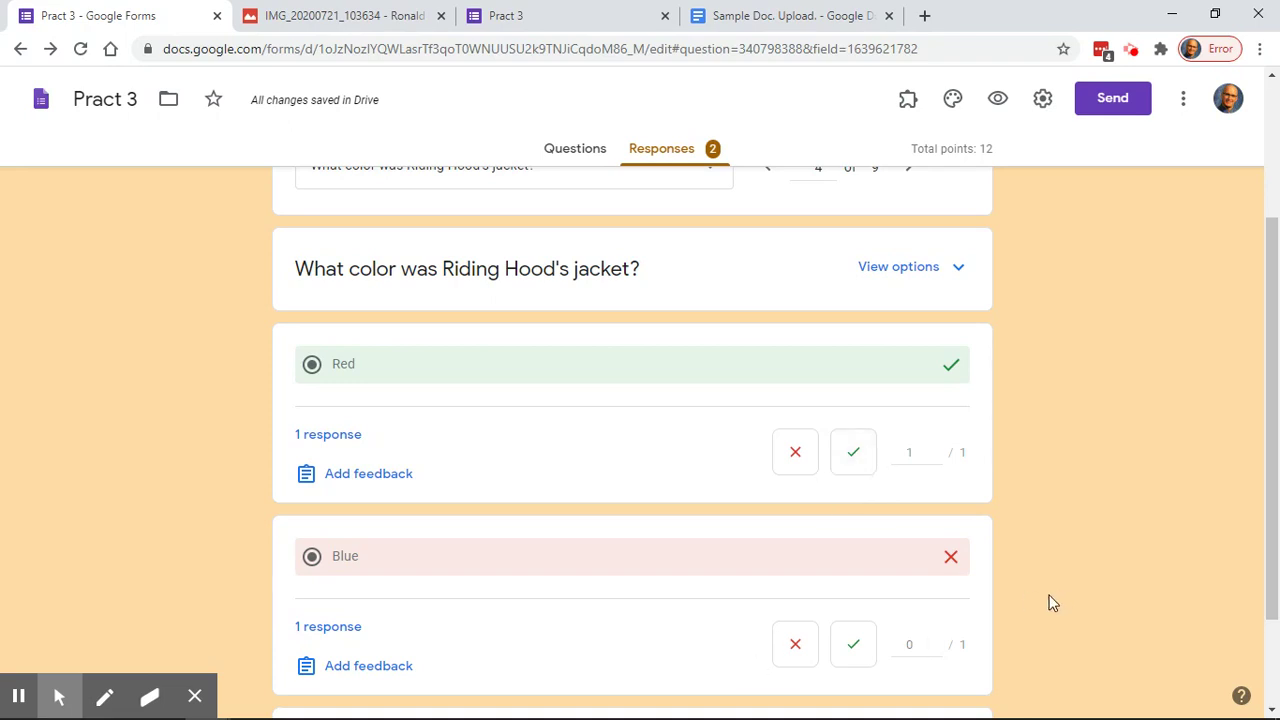
pyautogui.scroll(-2, 1050, 602)
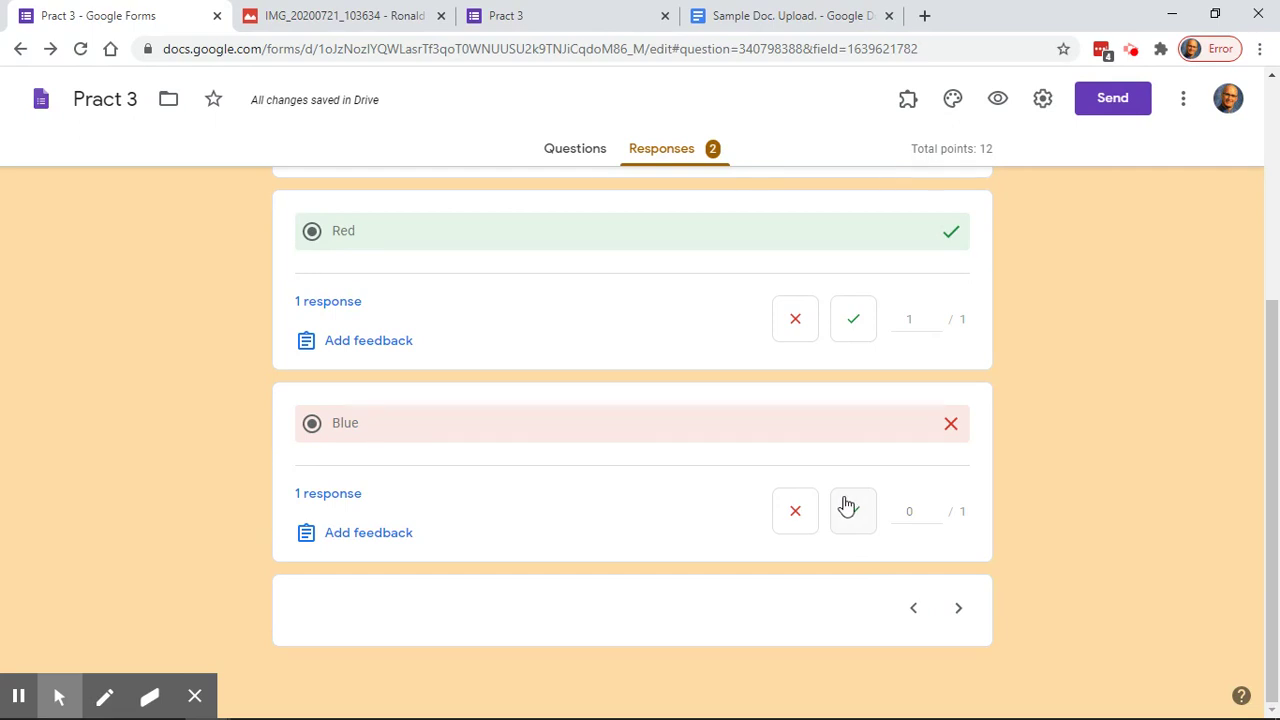
pyautogui.scroll(3, 834, 514)
pyautogui.scroll(-3, 831, 523)
# Advance to the 'Select all apply.' answers, then switch to Individual responses
pyautogui.click(952, 612)
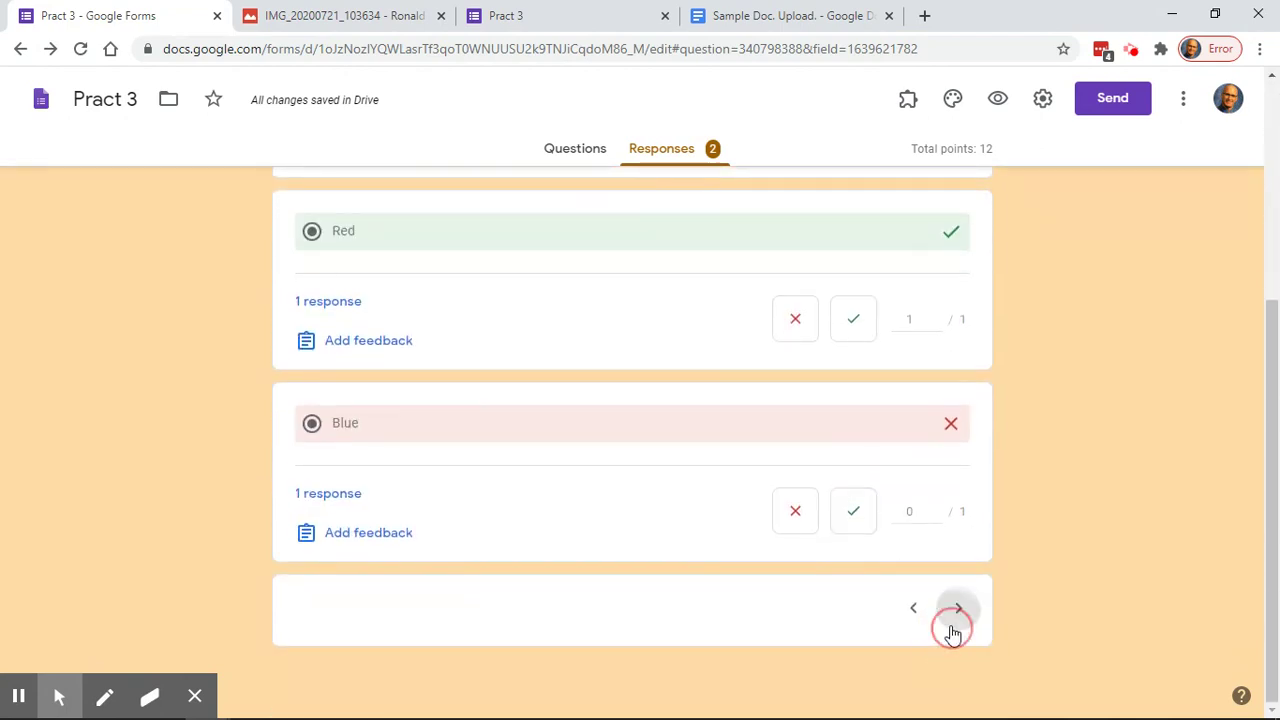
pyautogui.click(948, 612)
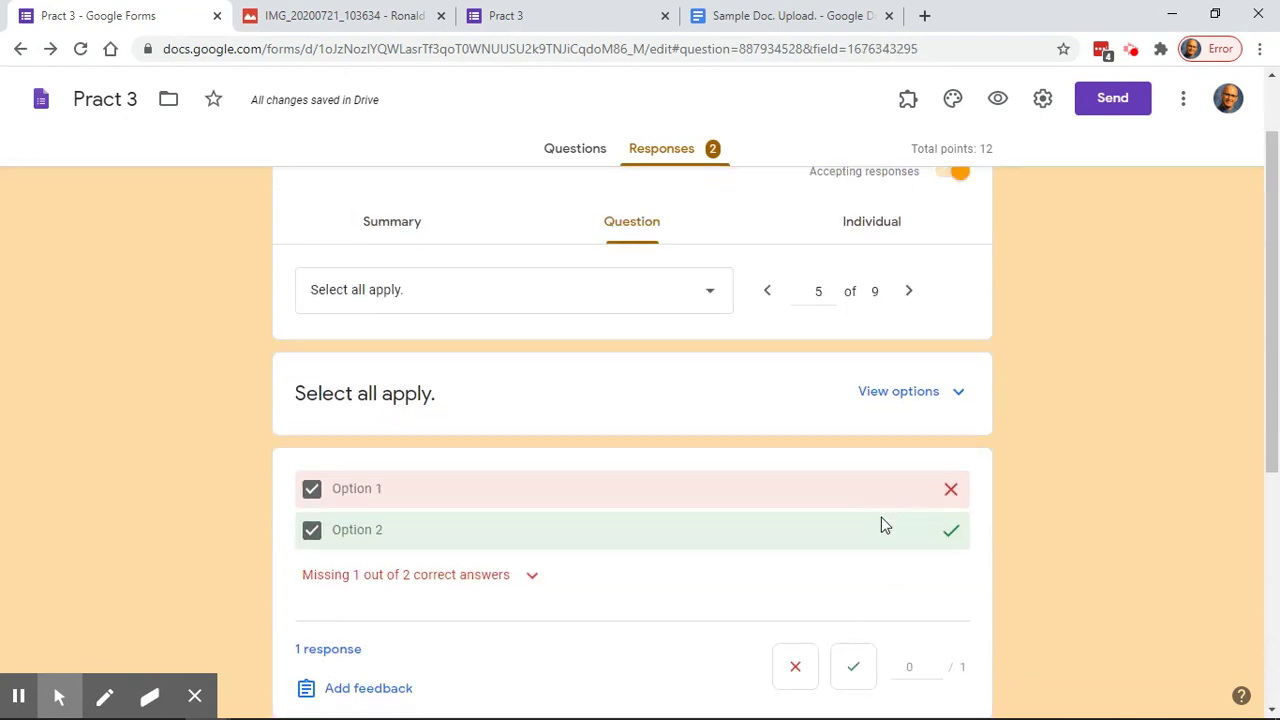
pyautogui.scroll(1, 882, 518)
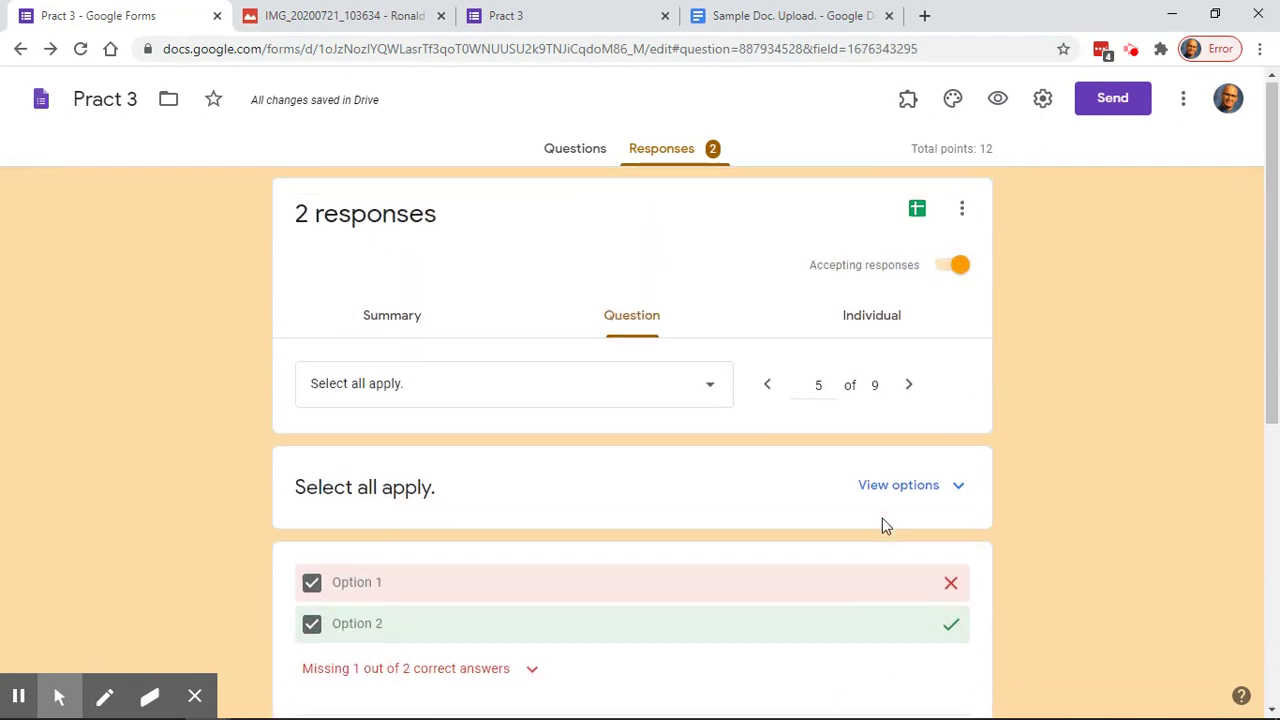
pyautogui.click(858, 314)
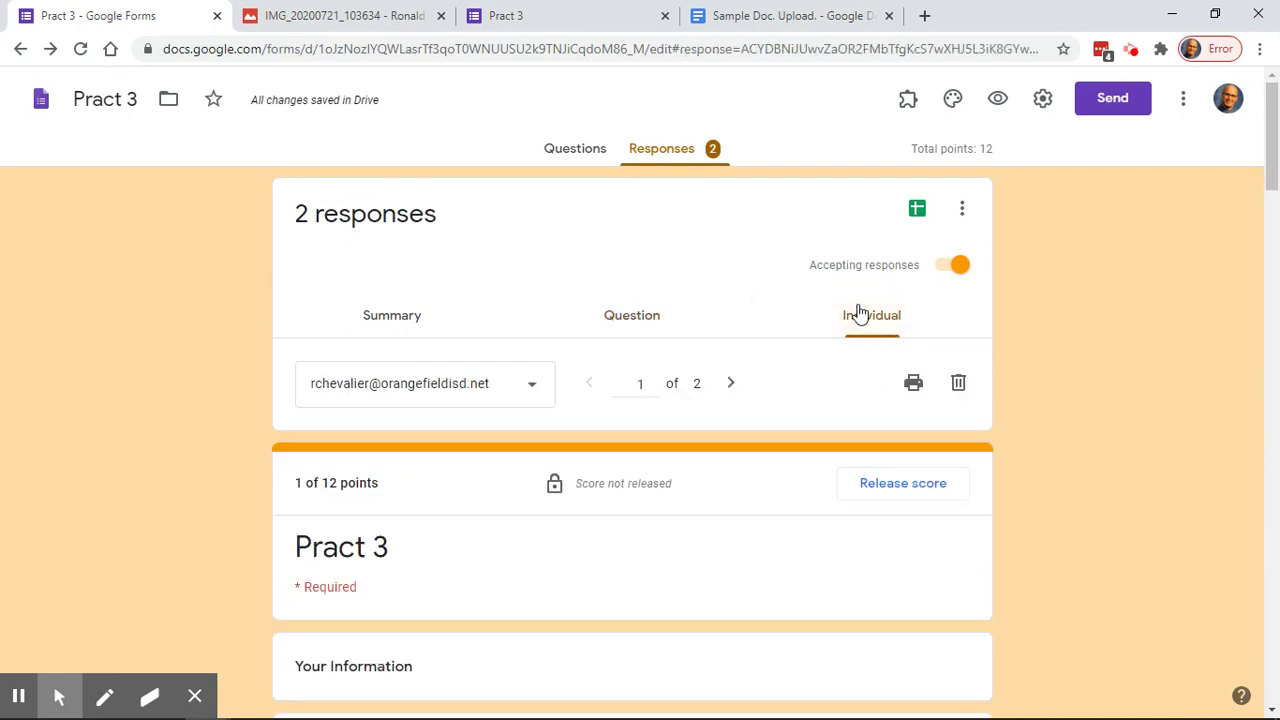
# Grade the first respondent's uploaded work 4 of 5 points and save, totalling 5 of 12
pyautogui.scroll(-2, 889, 418)
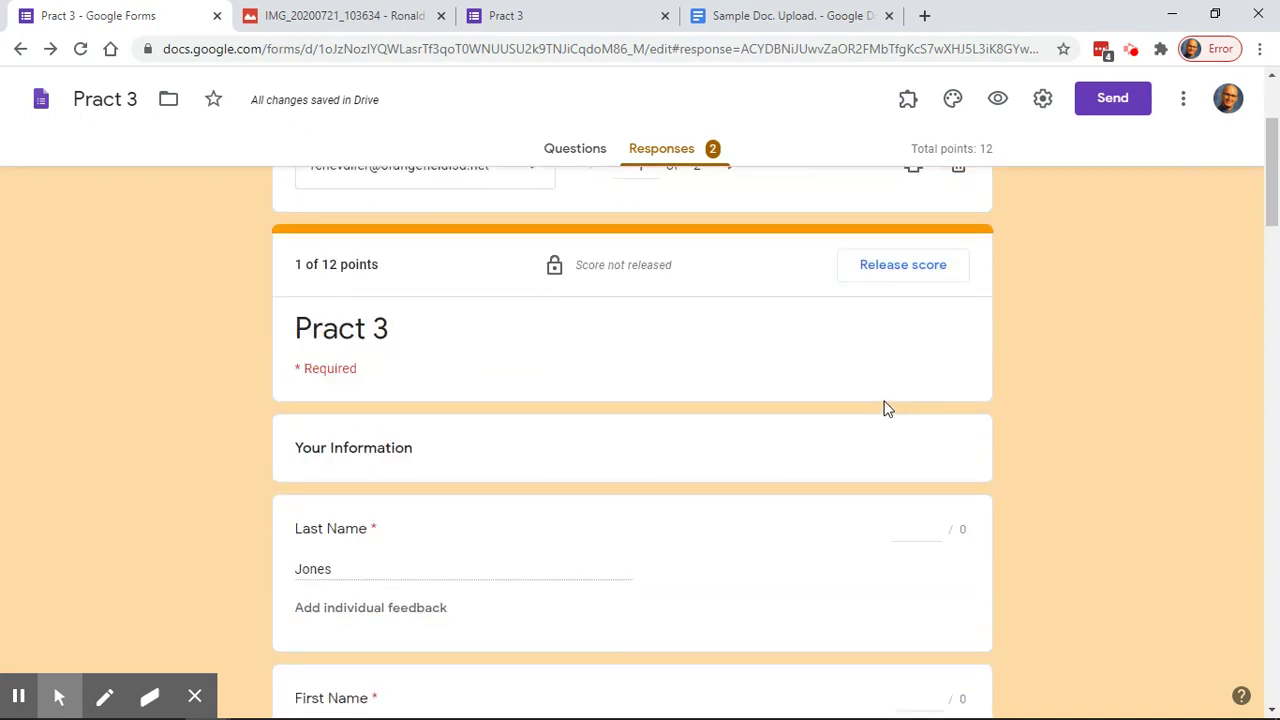
pyautogui.scroll(-2, 886, 411)
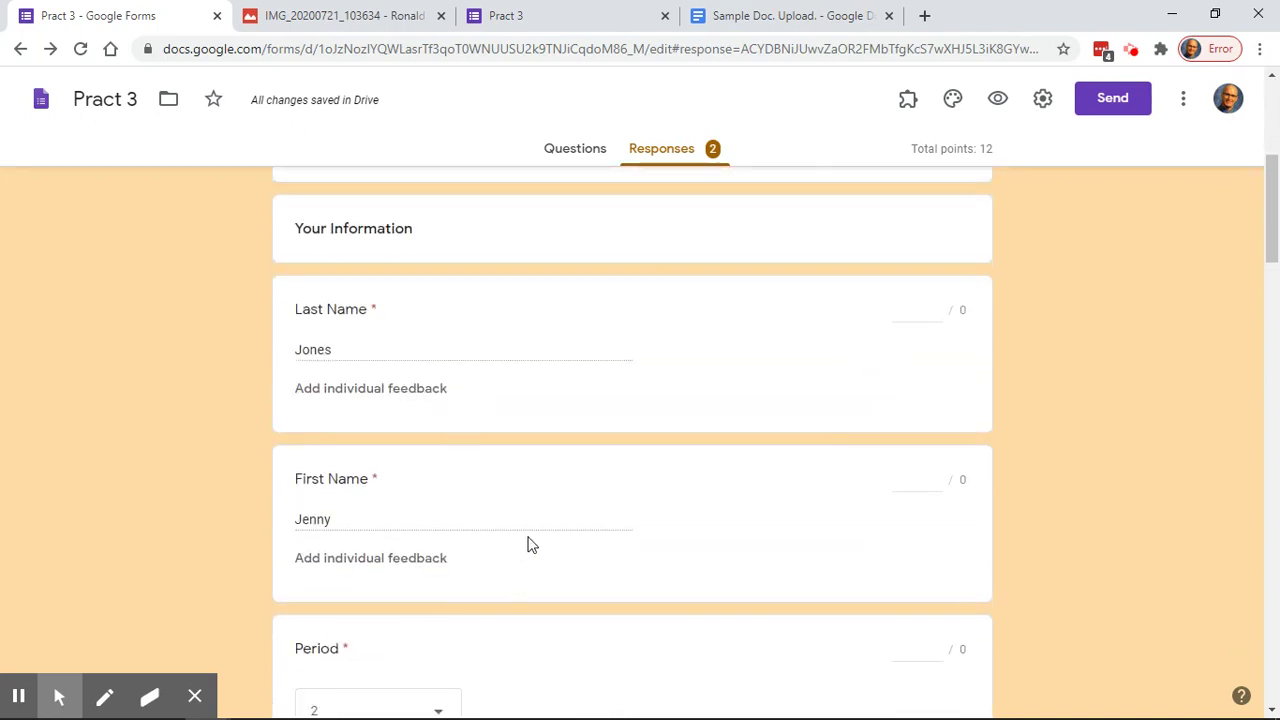
pyautogui.scroll(-3, 700, 557)
pyautogui.scroll(-5, 722, 570)
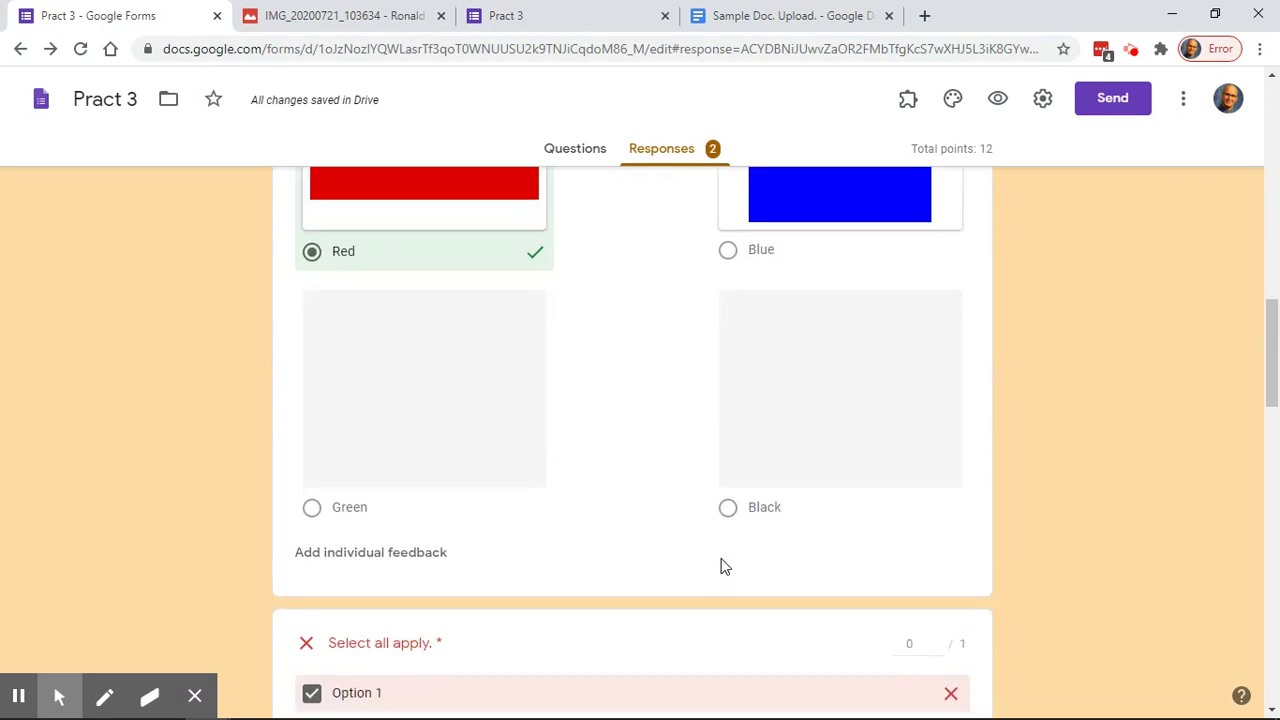
pyautogui.scroll(-2, 635, 465)
pyautogui.scroll(1, 622, 463)
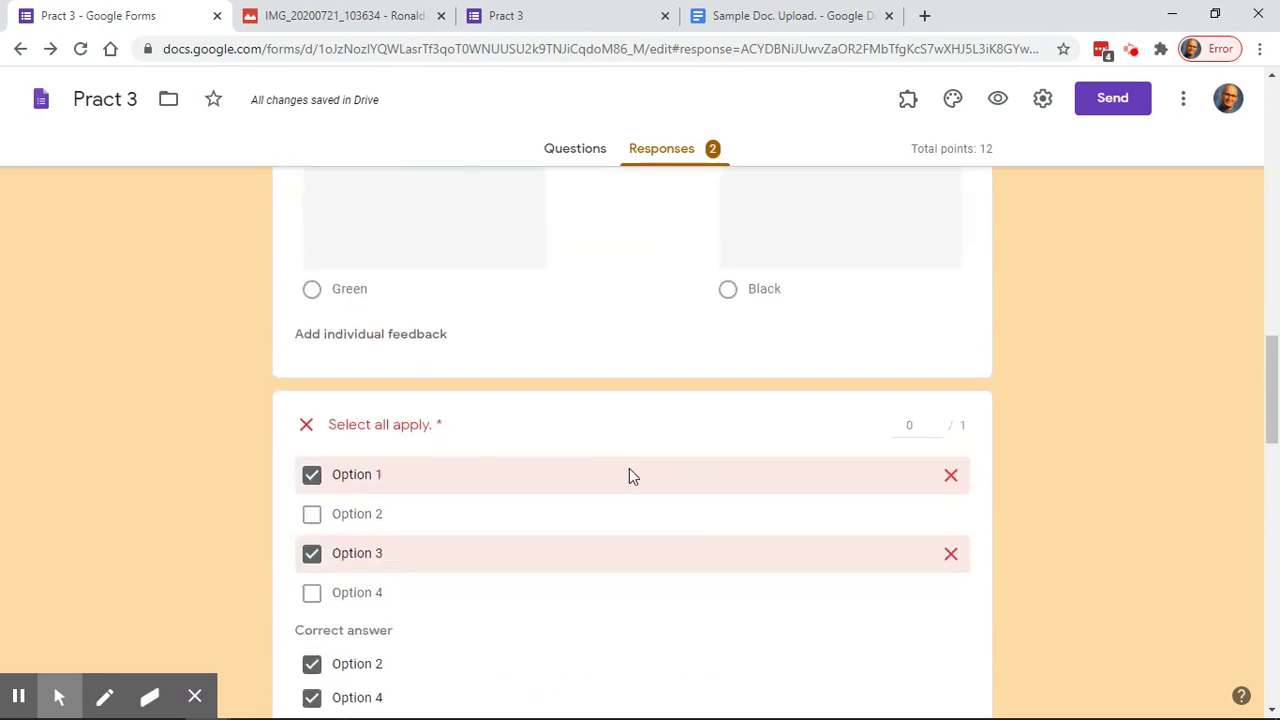
pyautogui.scroll(7, 632, 478)
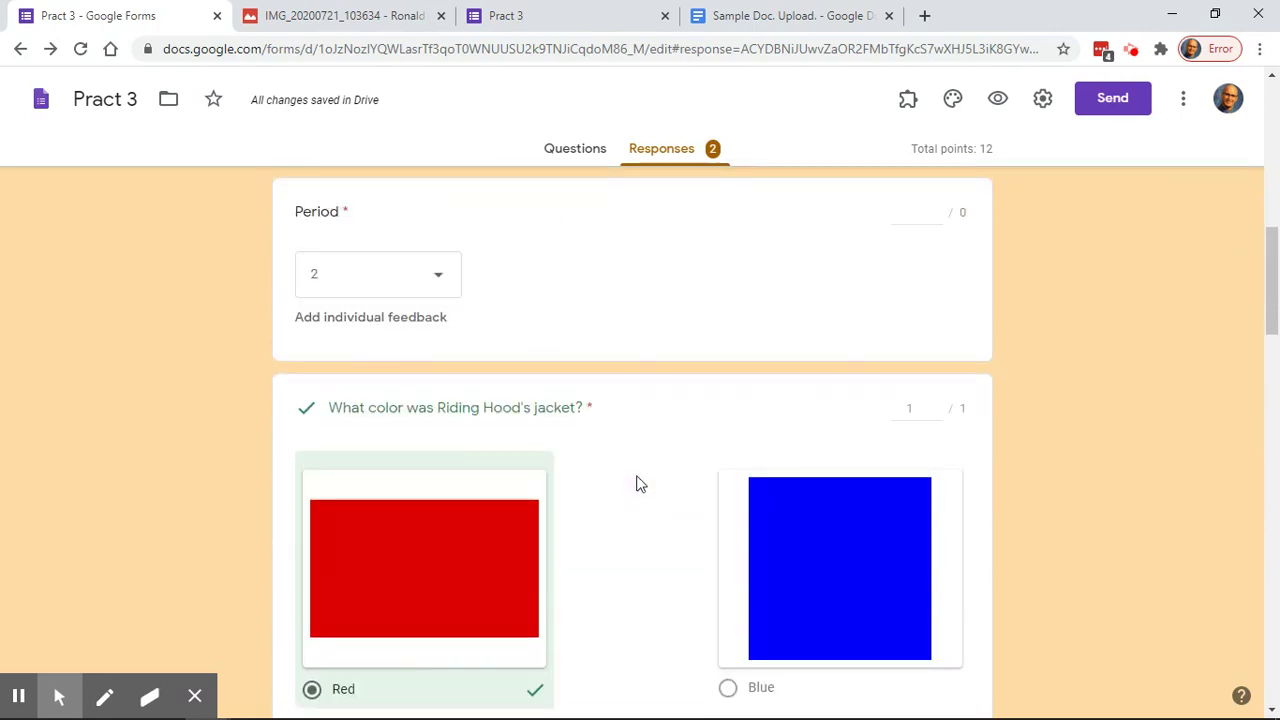
pyautogui.scroll(-7, 928, 441)
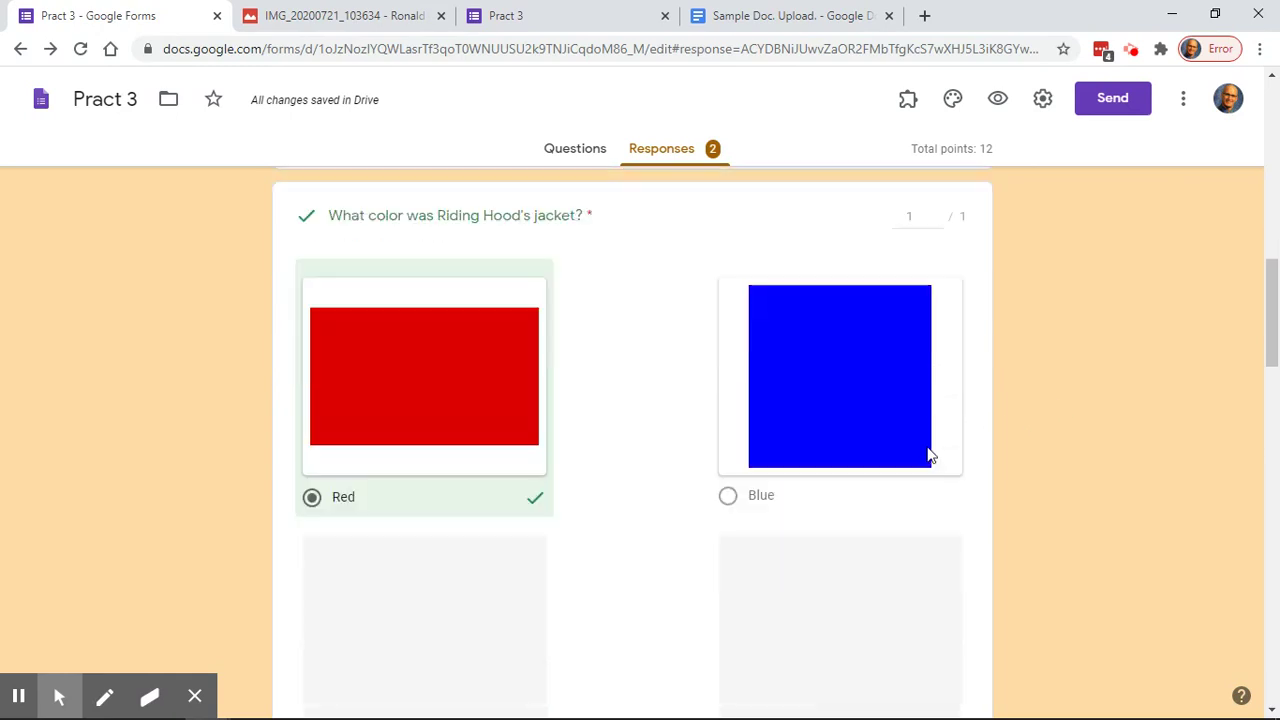
pyautogui.scroll(-4, 930, 465)
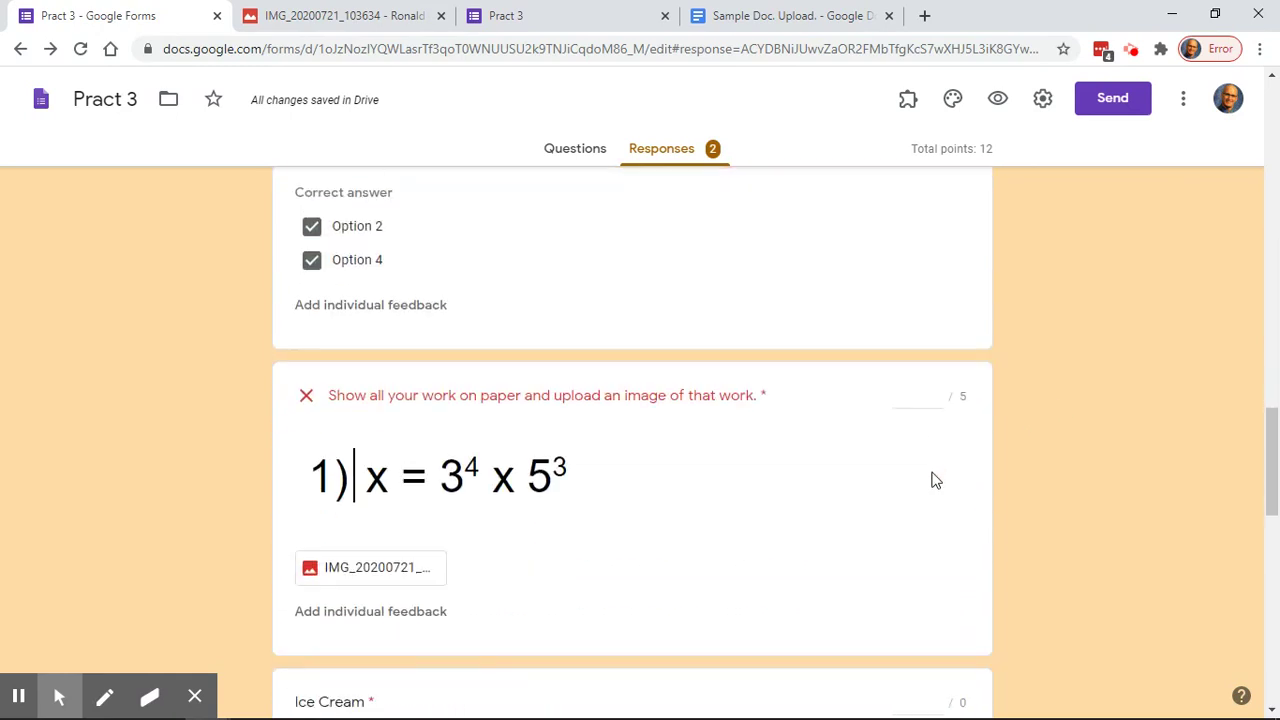
pyautogui.click(917, 395)
pyautogui.write('4')
pyautogui.click(887, 520)
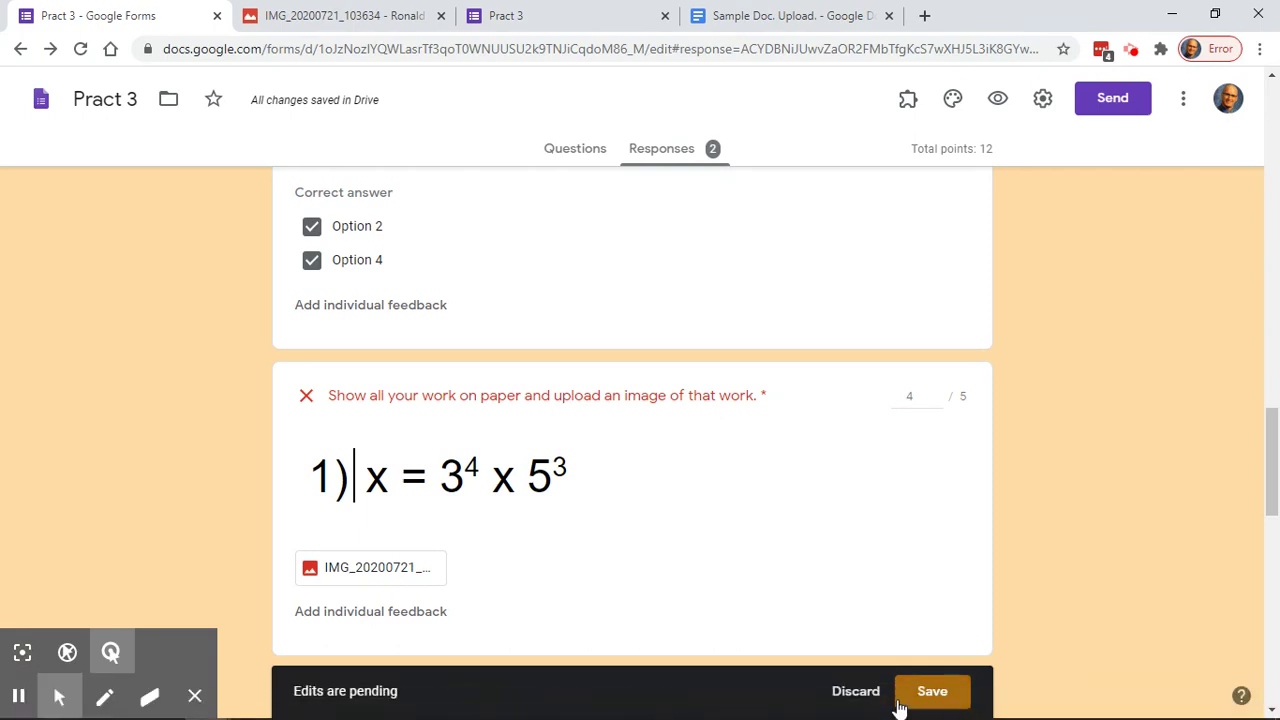
pyautogui.click(931, 700)
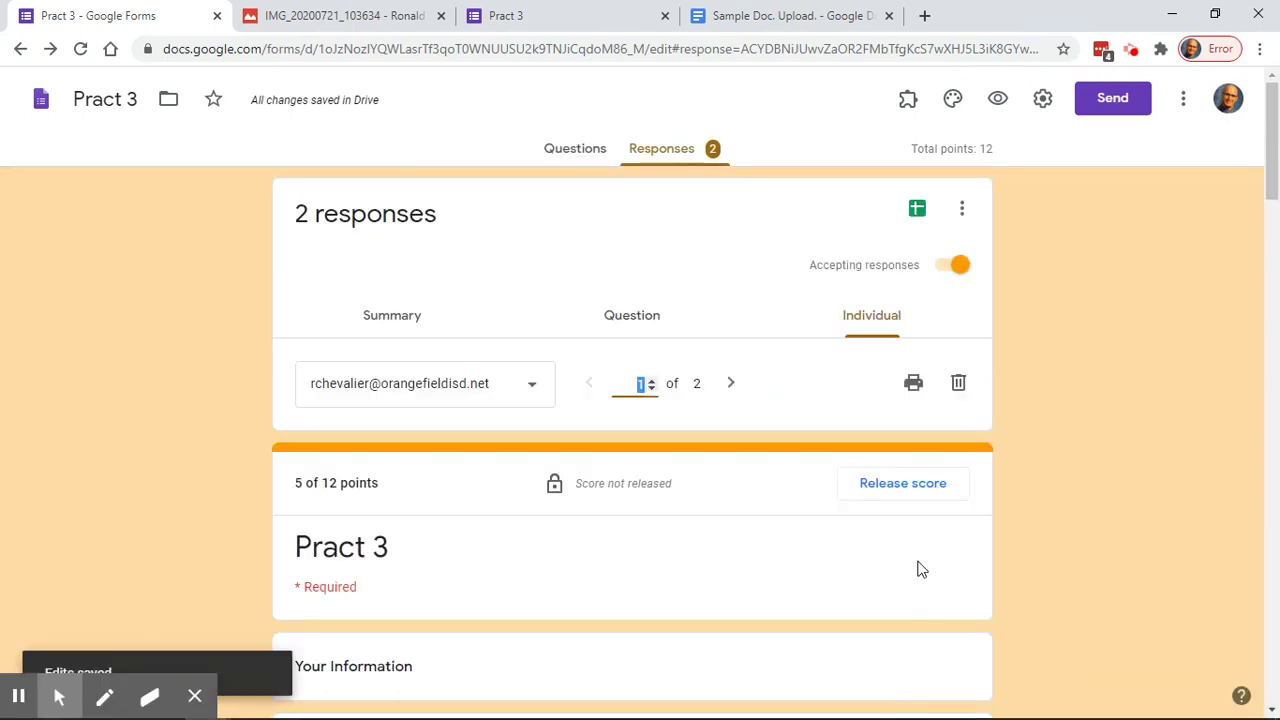
pyautogui.scroll(-9, 921, 568)
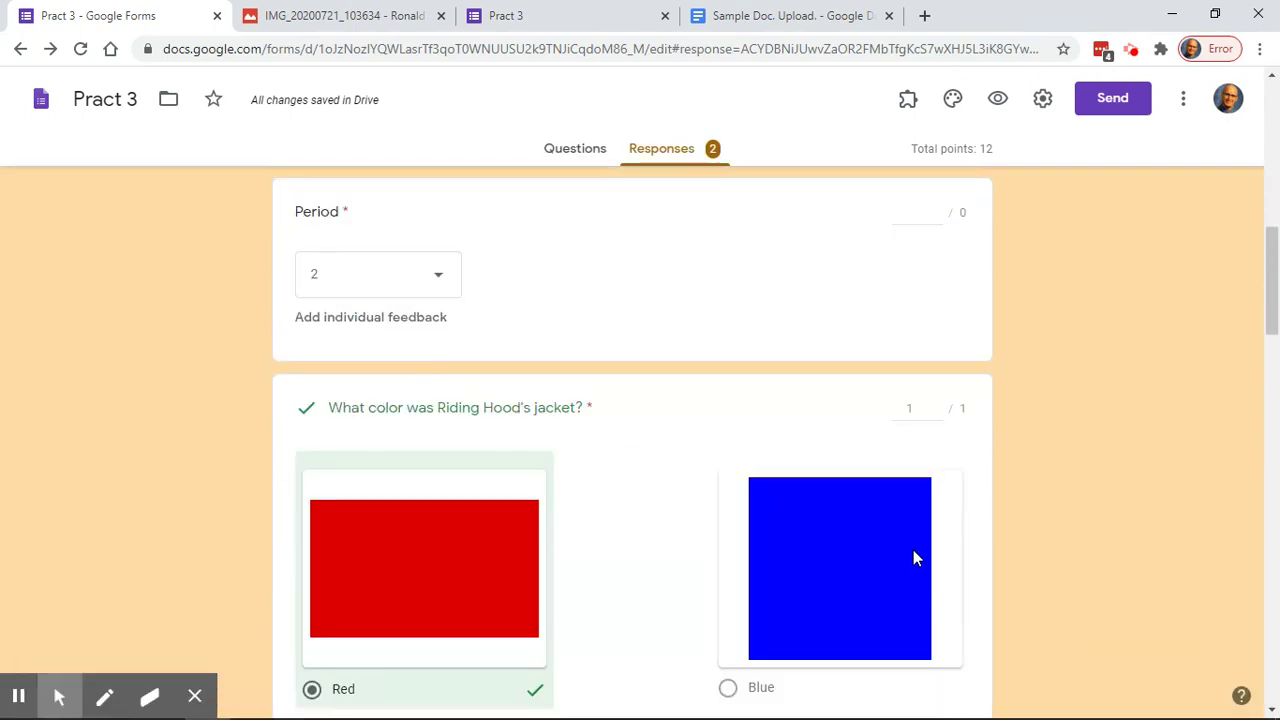
pyautogui.scroll(-12, 913, 553)
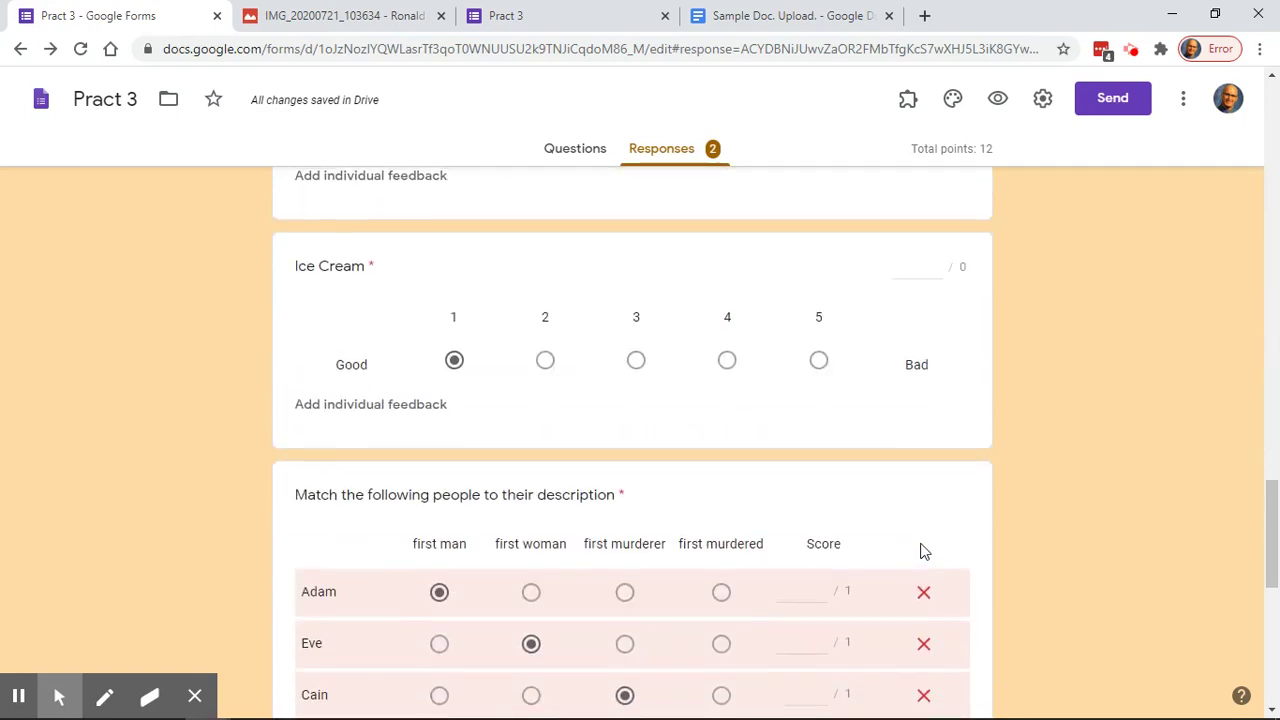
pyautogui.scroll(10, 924, 552)
pyautogui.scroll(9, 932, 569)
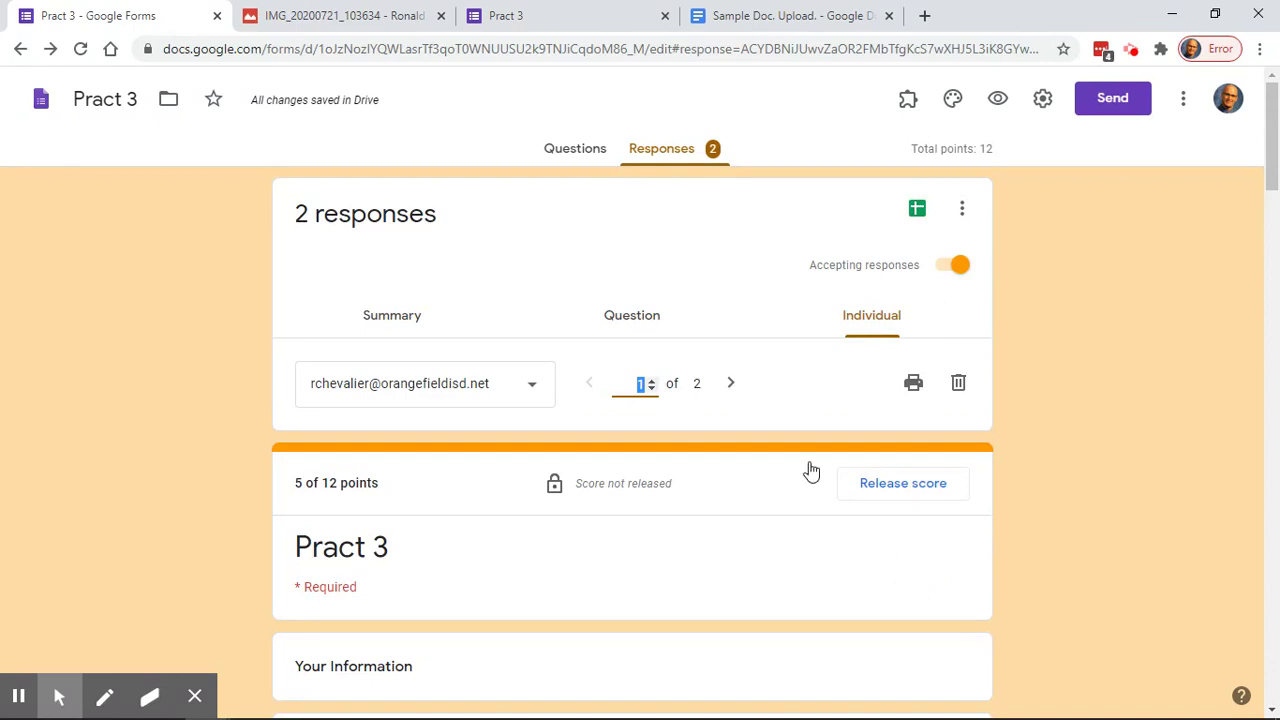
pyautogui.click(386, 332)
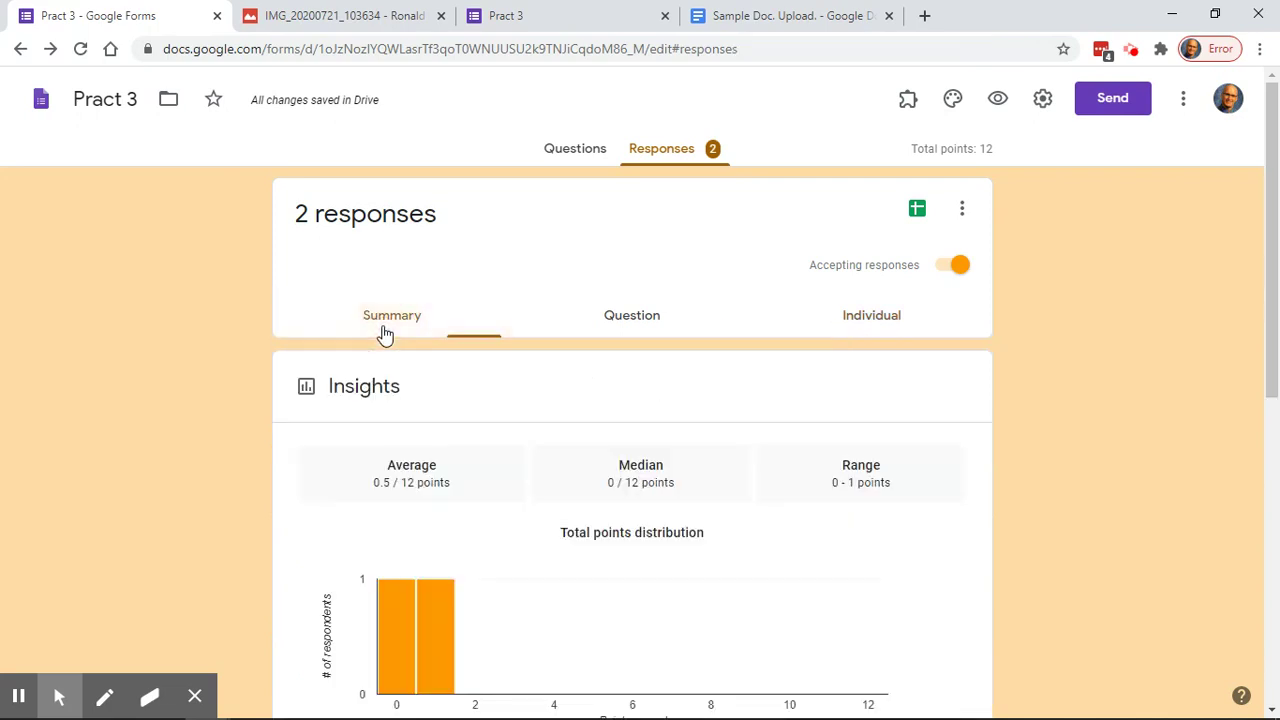
pyautogui.click(604, 320)
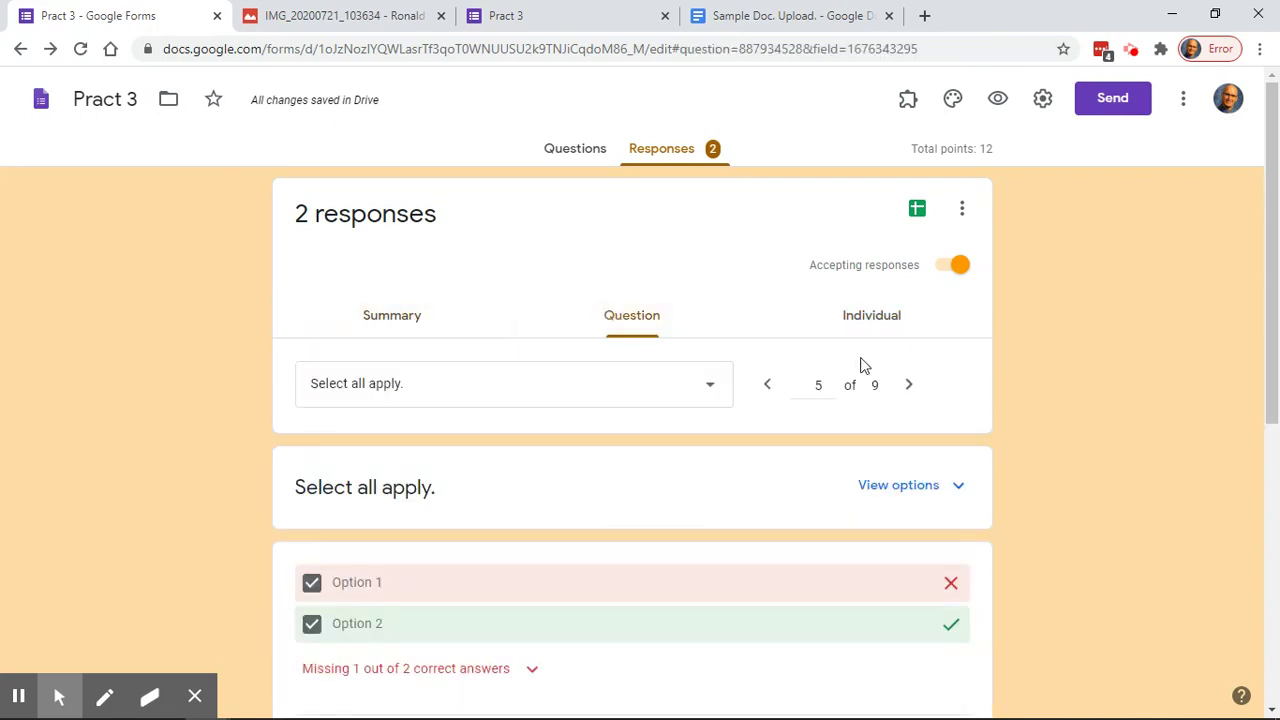
pyautogui.click(938, 490)
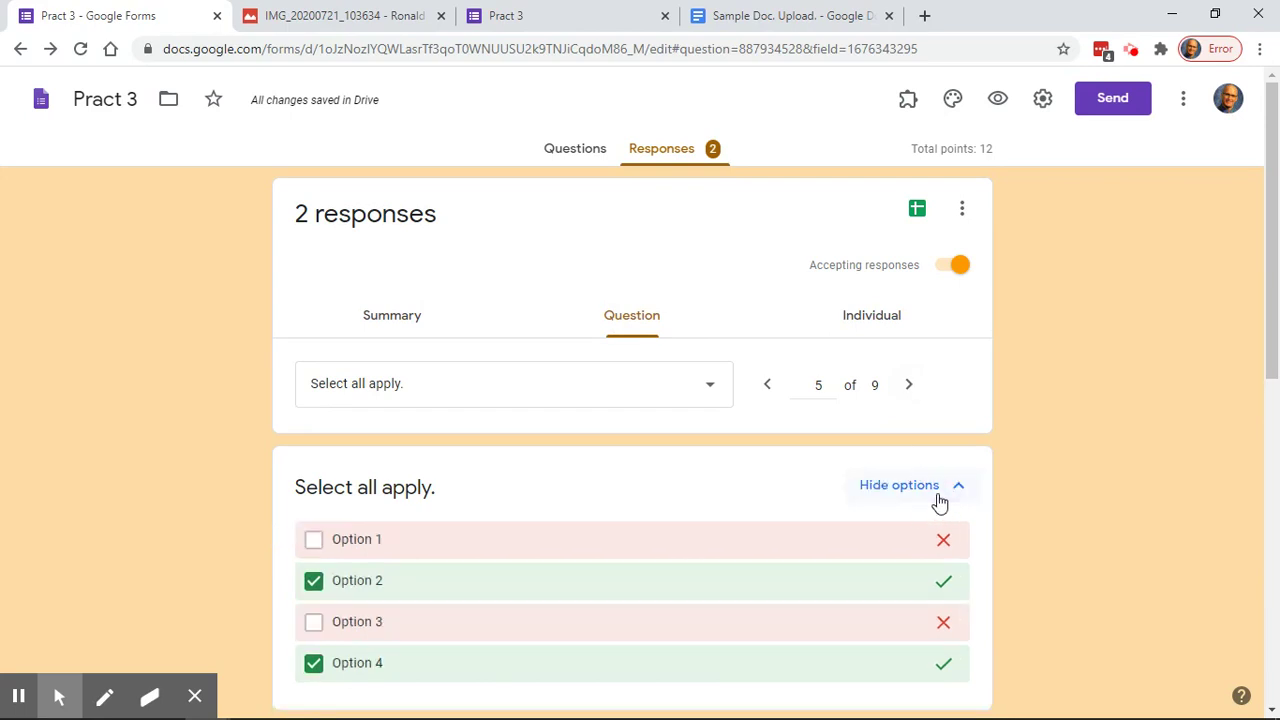
pyautogui.click(880, 320)
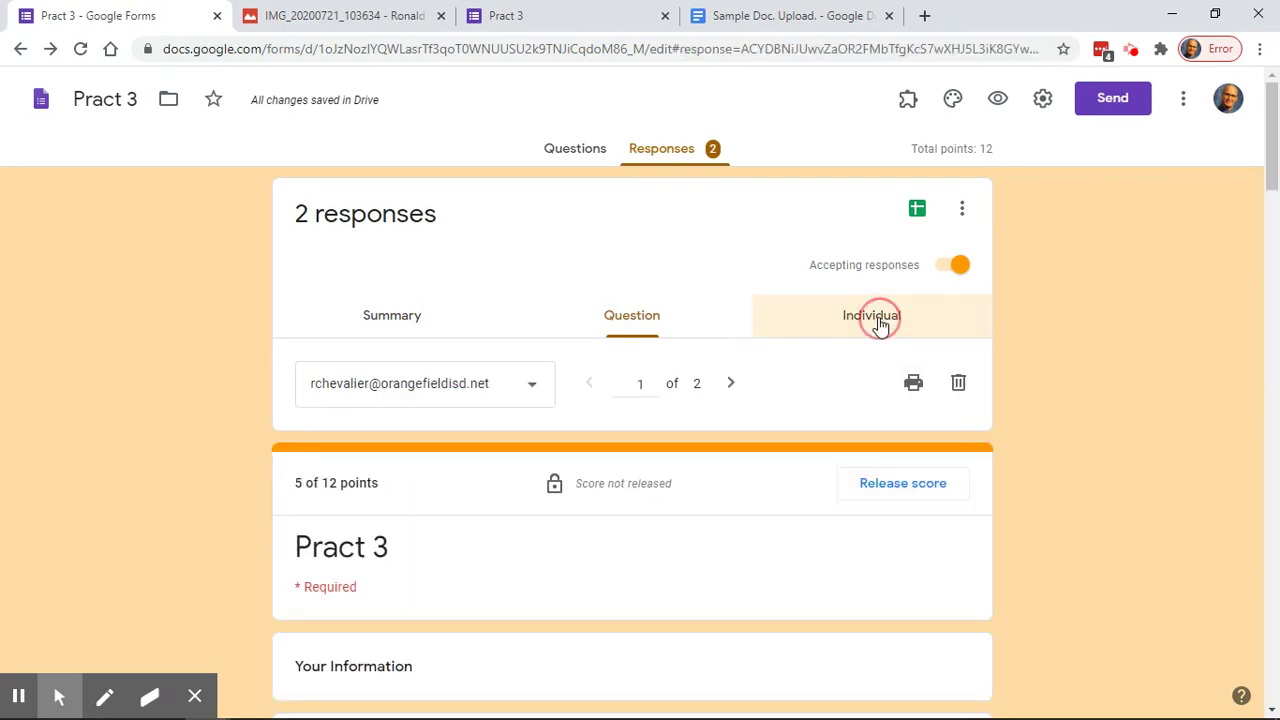
pyautogui.scroll(-2, 961, 395)
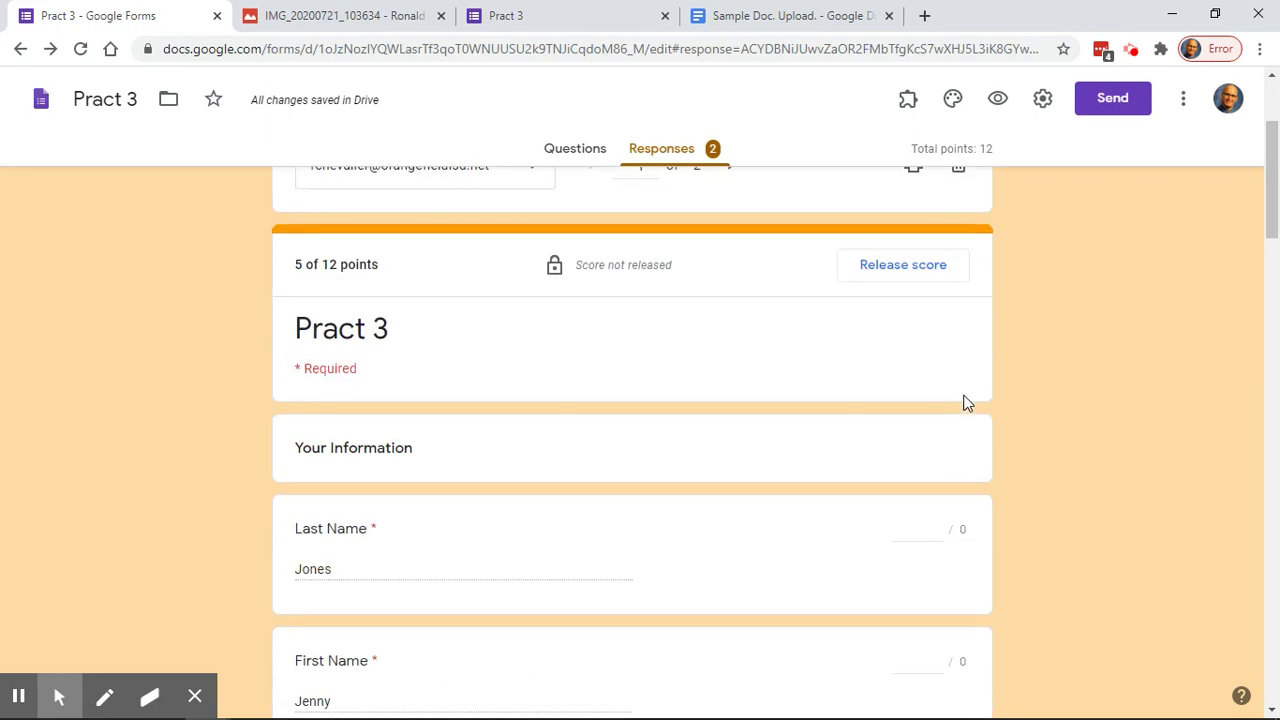
pyautogui.click(907, 283)
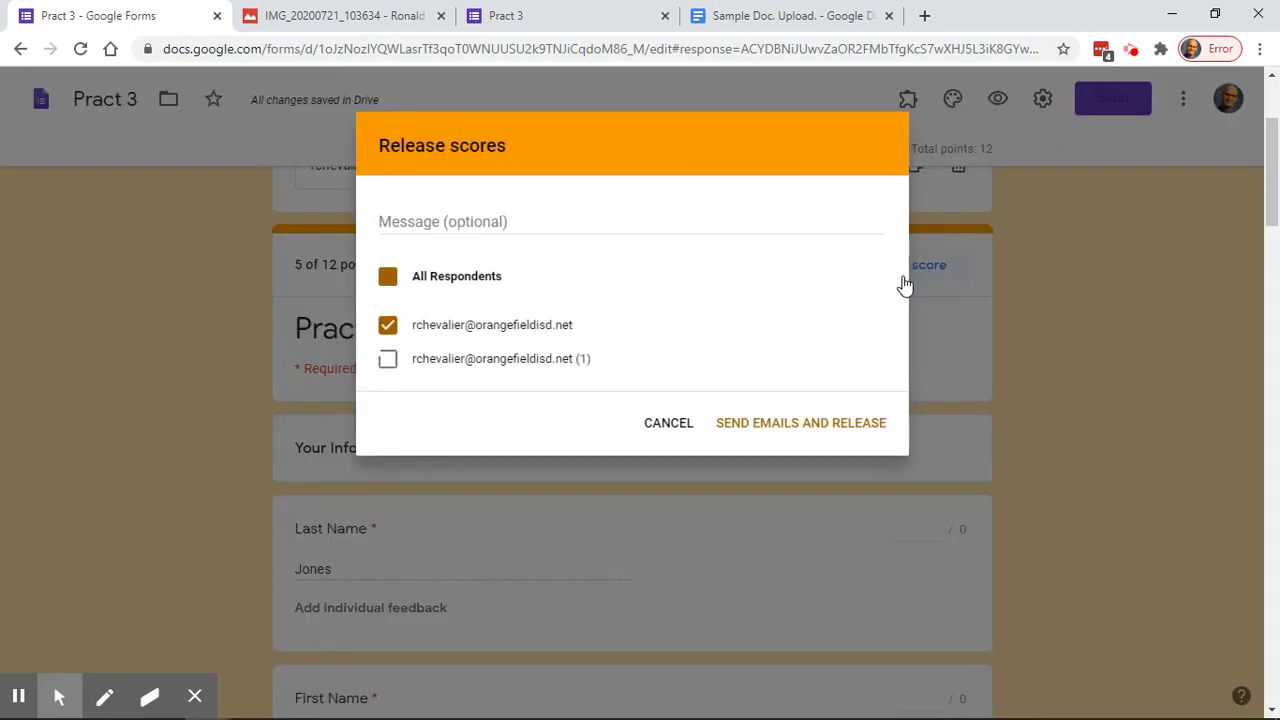
pyautogui.click(387, 278)
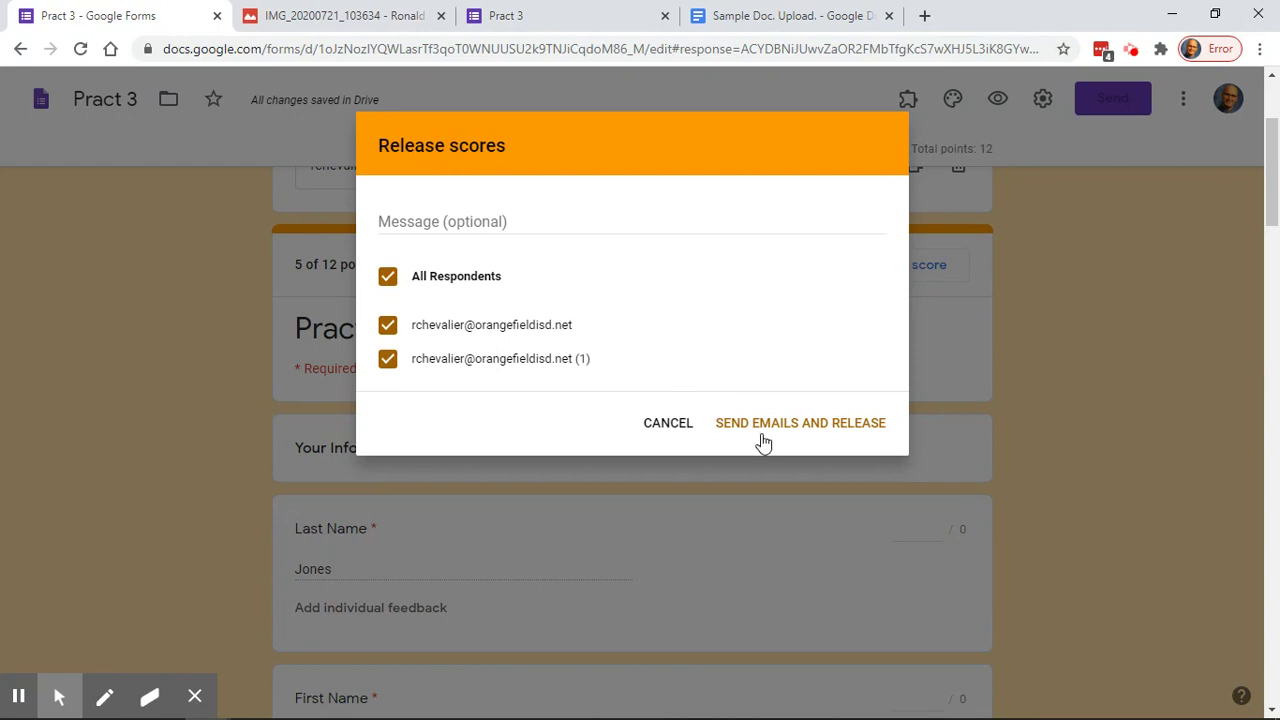
pyautogui.click(1195, 415)
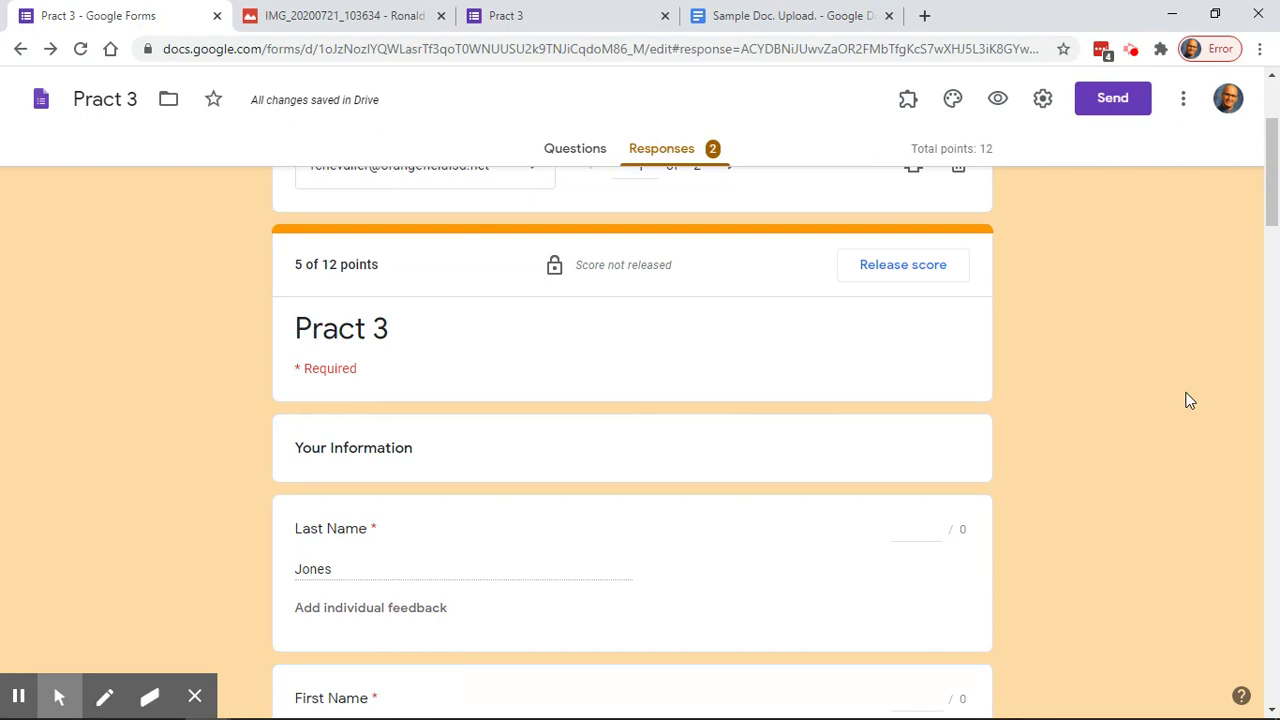
pyautogui.scroll(2, 1108, 442)
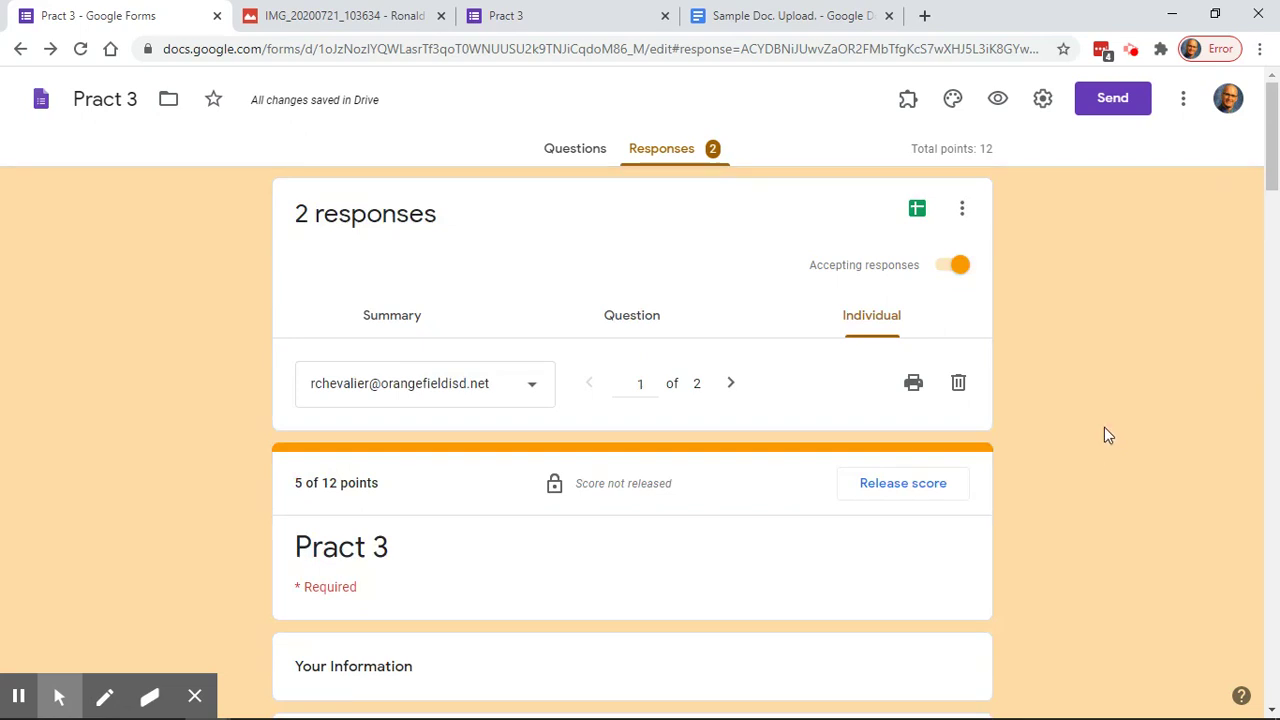
pyautogui.scroll(-2, 1104, 427)
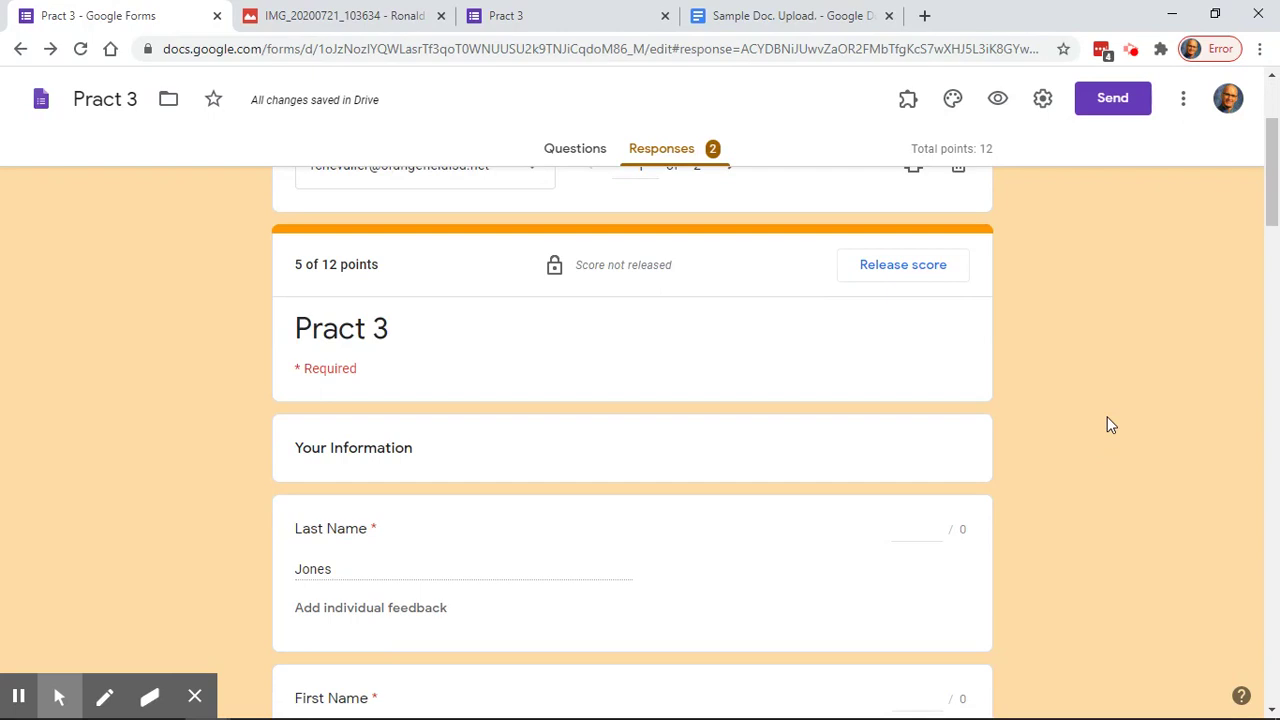
pyautogui.scroll(-4, 1110, 420)
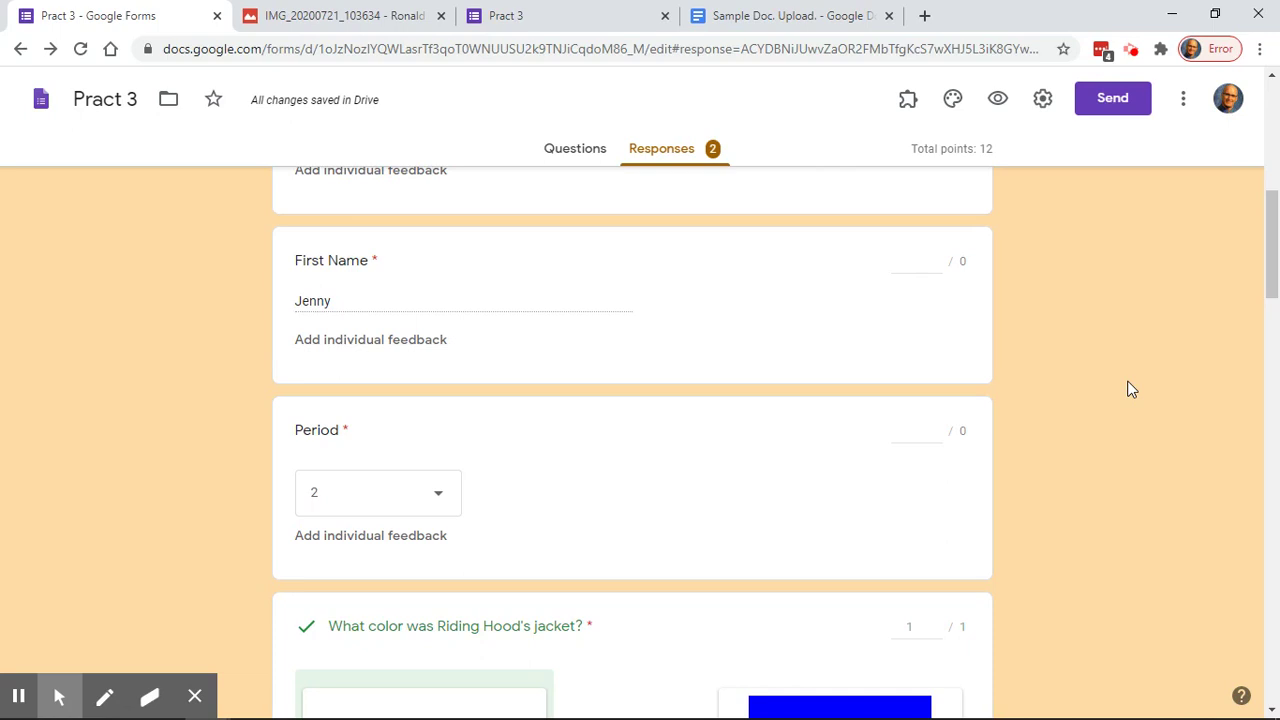
pyautogui.scroll(-4, 880, 350)
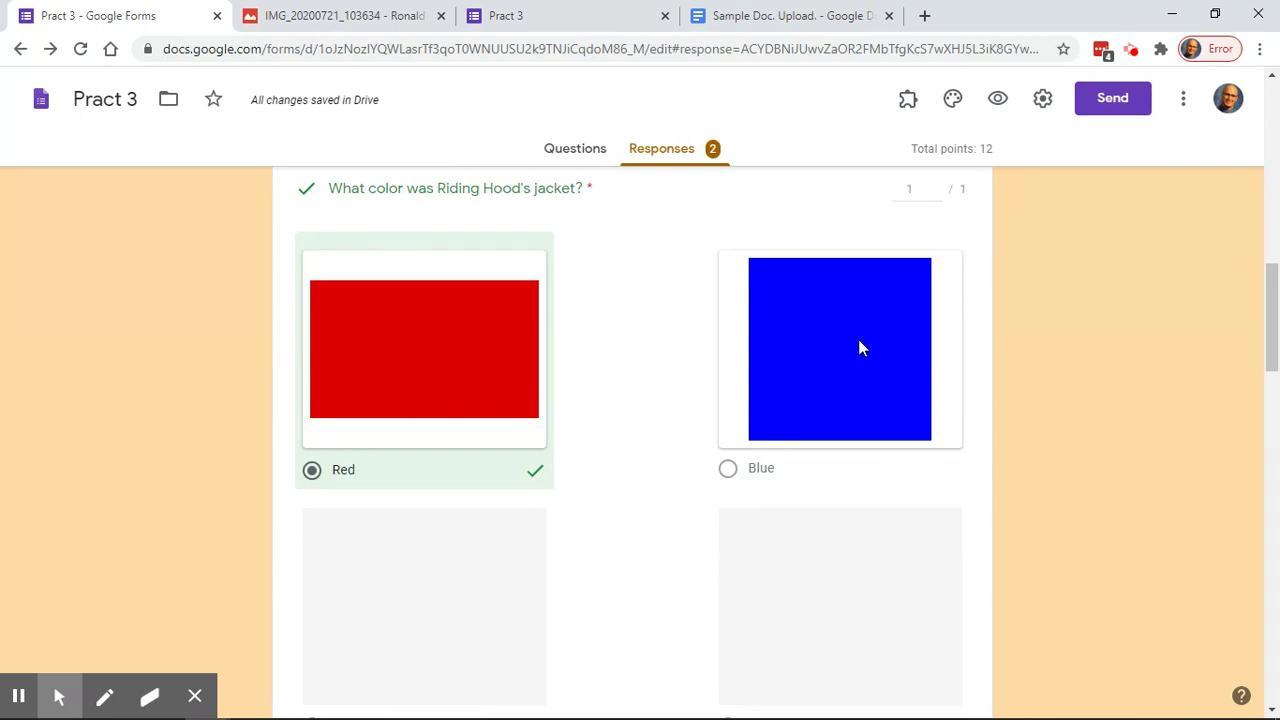
pyautogui.scroll(8, 814, 130)
pyautogui.scroll(3, 814, 135)
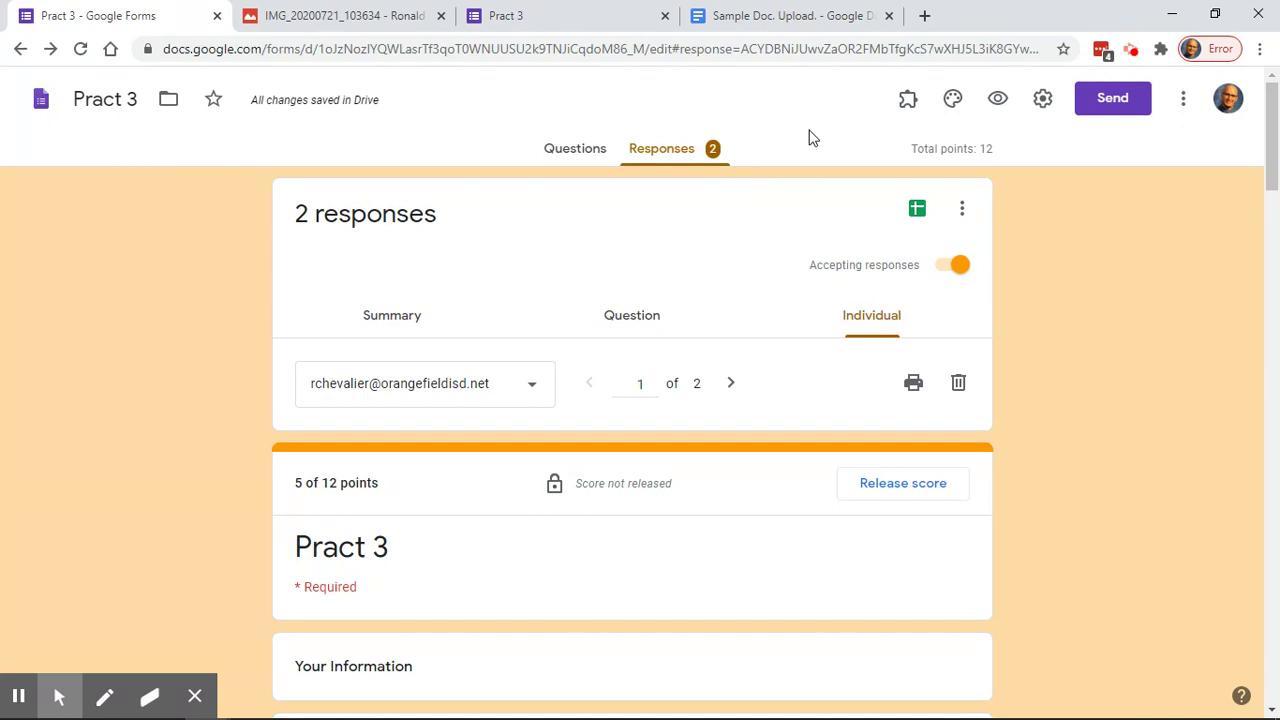
pyautogui.moveTo(58, 700)
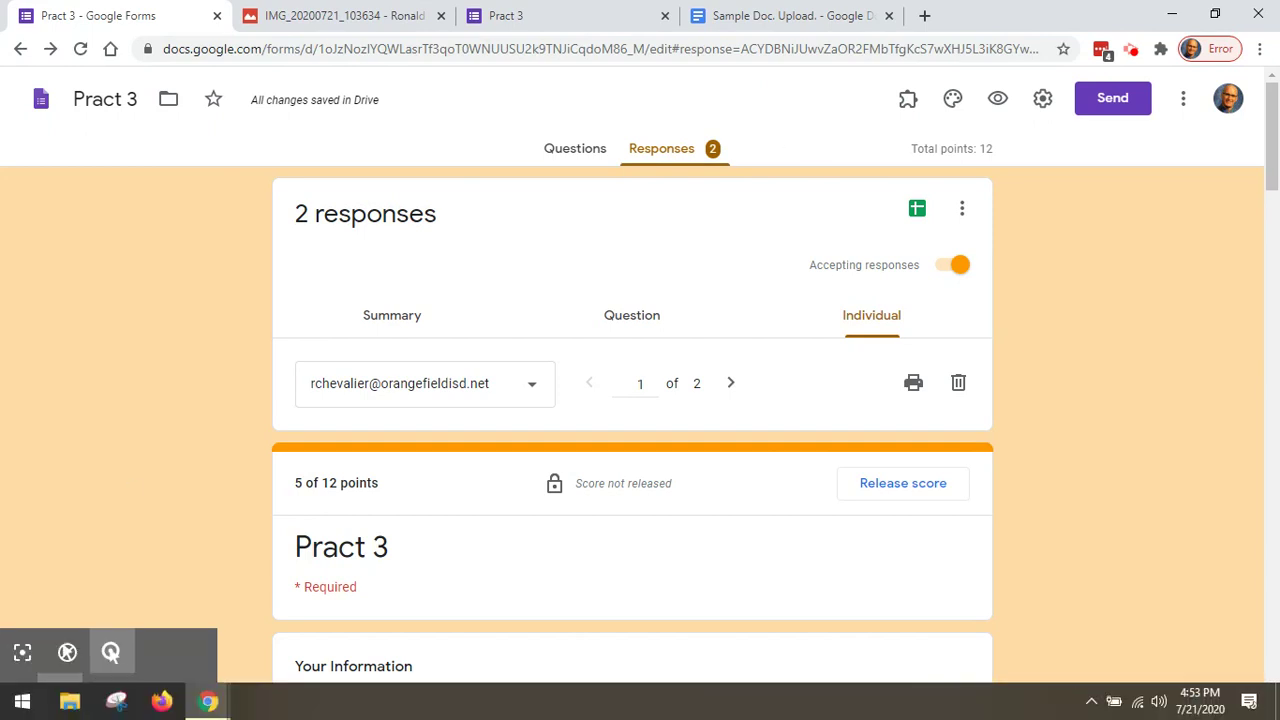